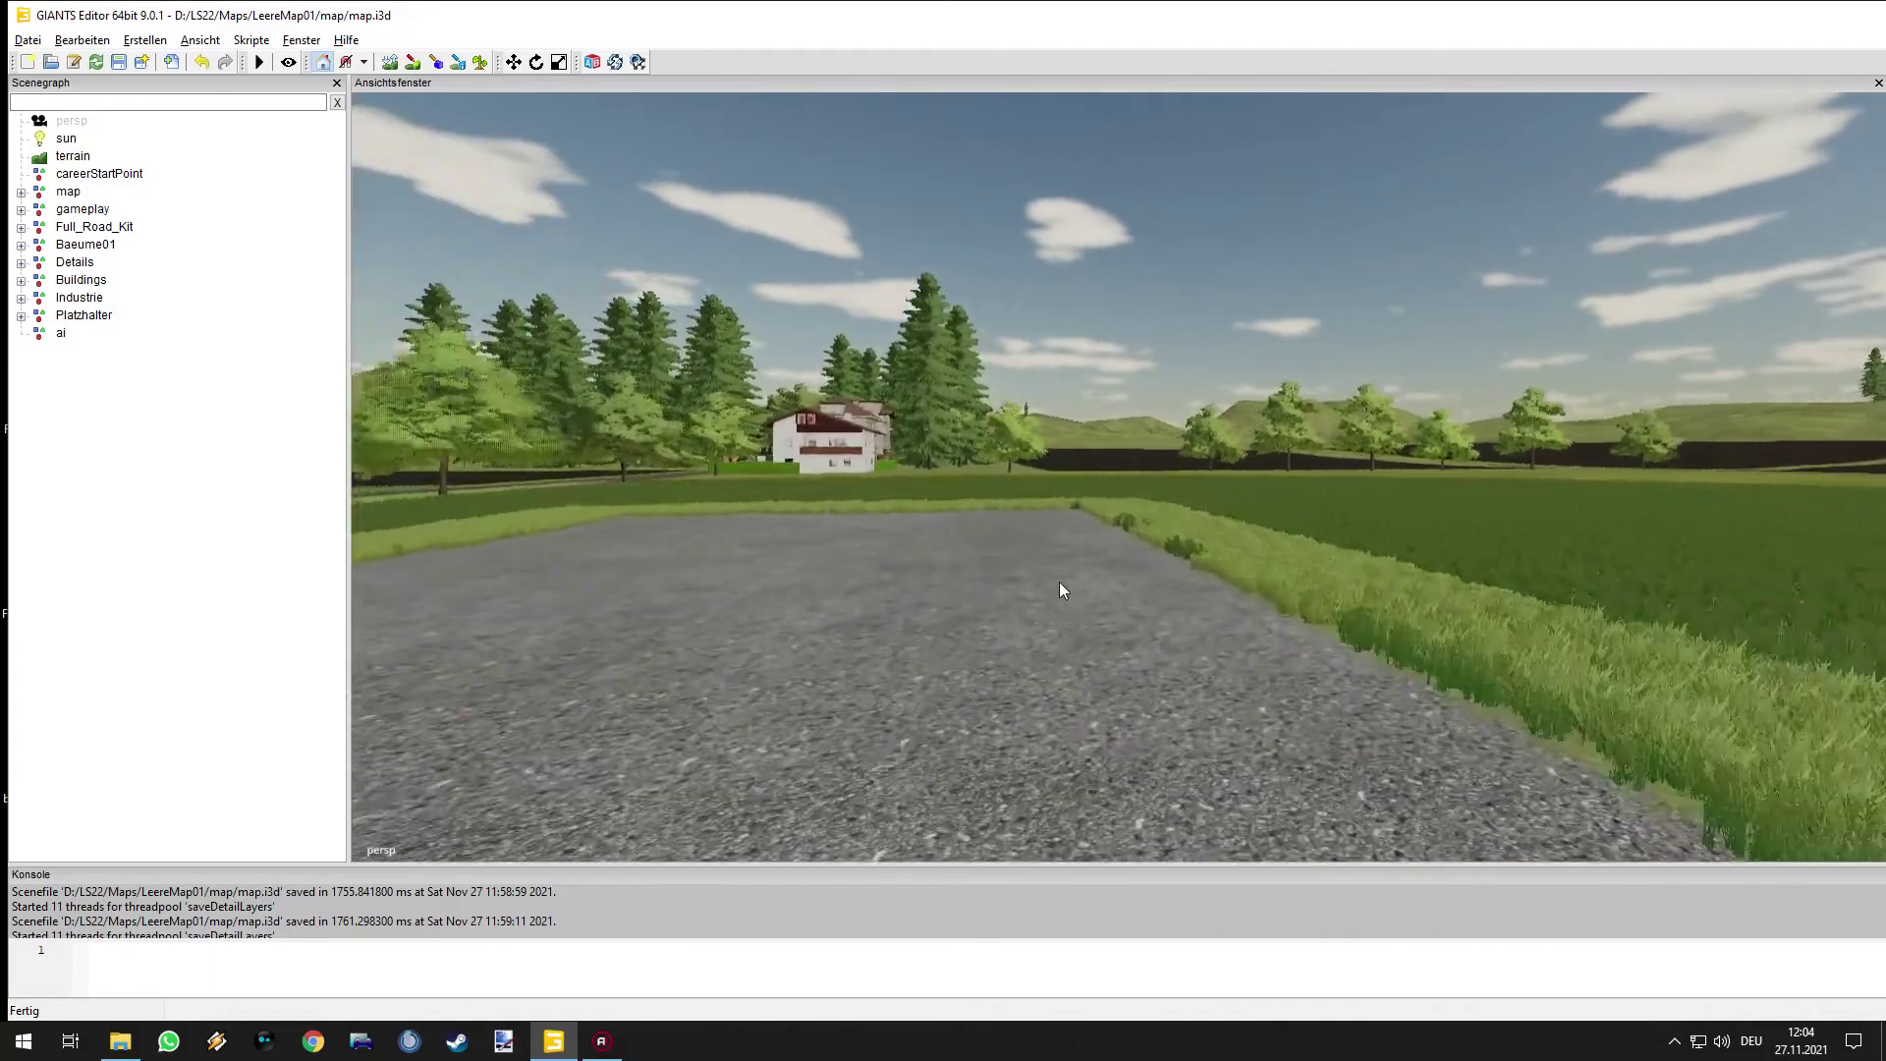
mouse_move(1027, 517)
left_mouse_down("alt")
mouse_move(1165, 580)
mouse_move(1059, 534)
left_mouse_up("alt")
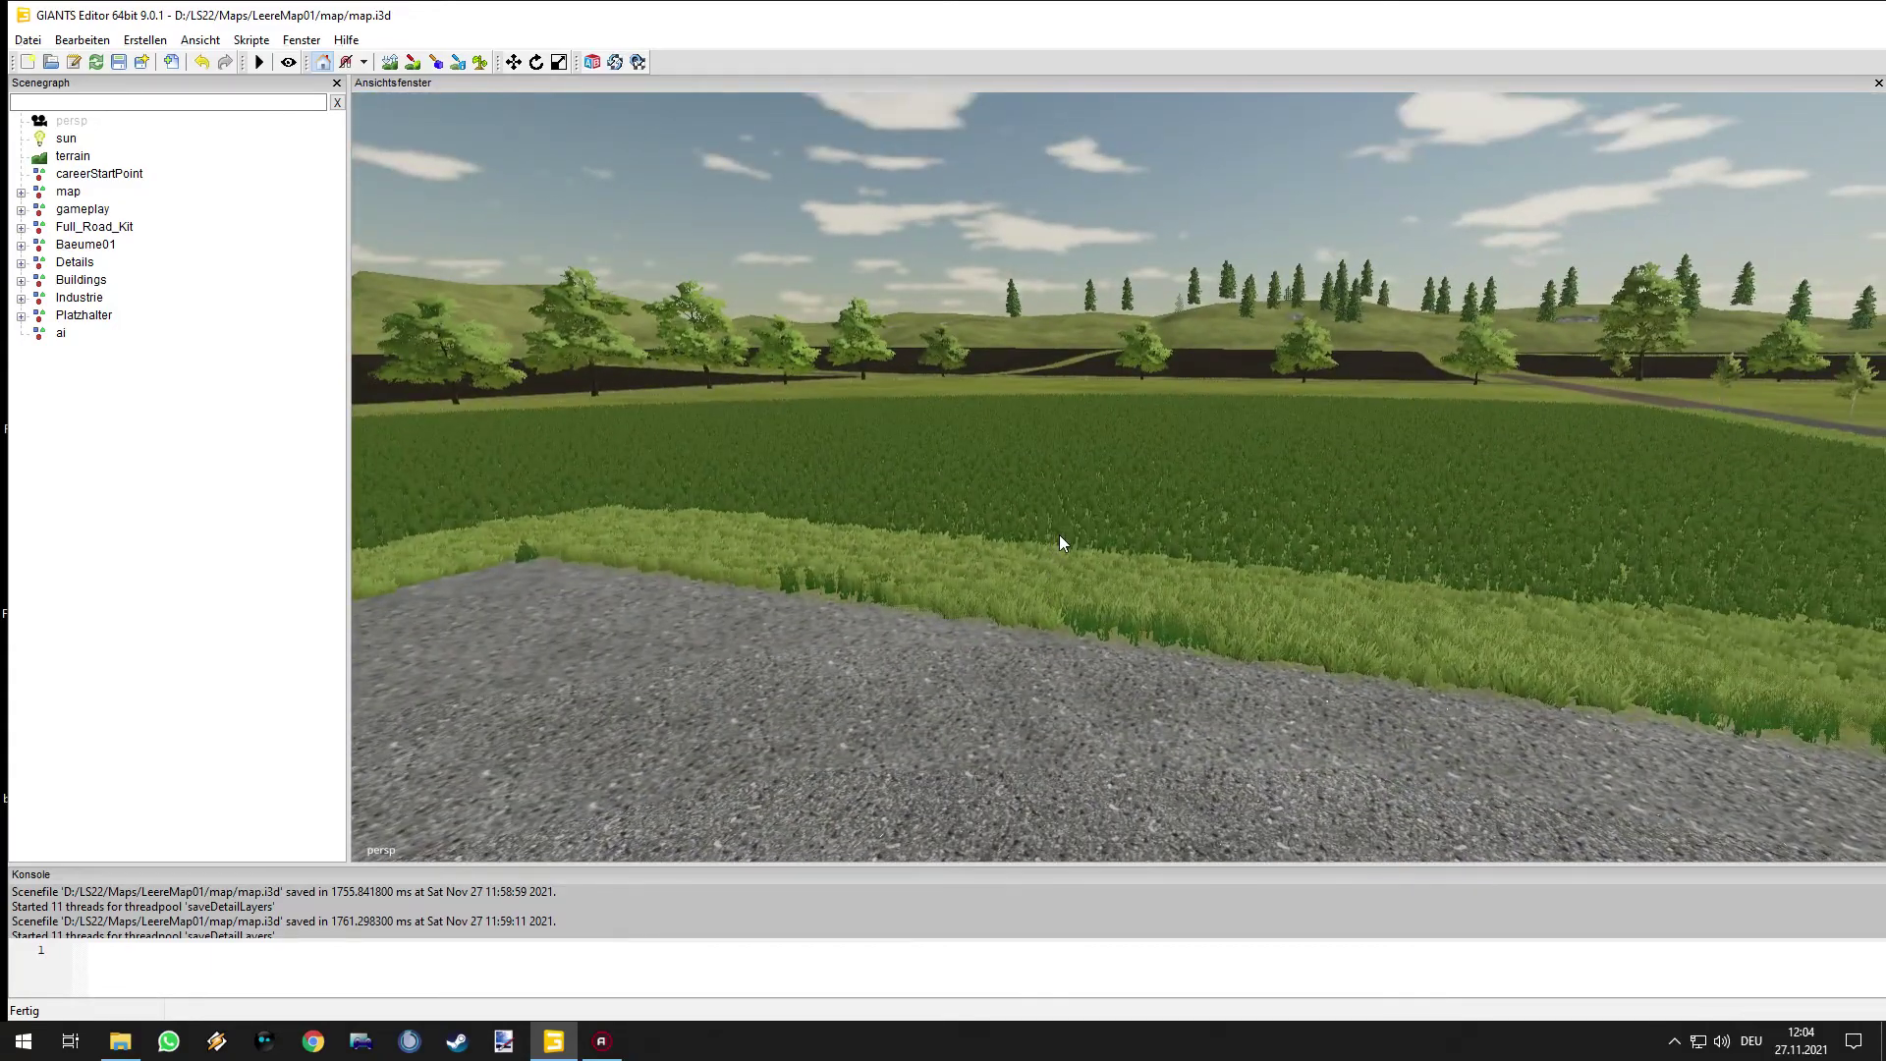
right_click_drag(1059, 537, 1662, 662)
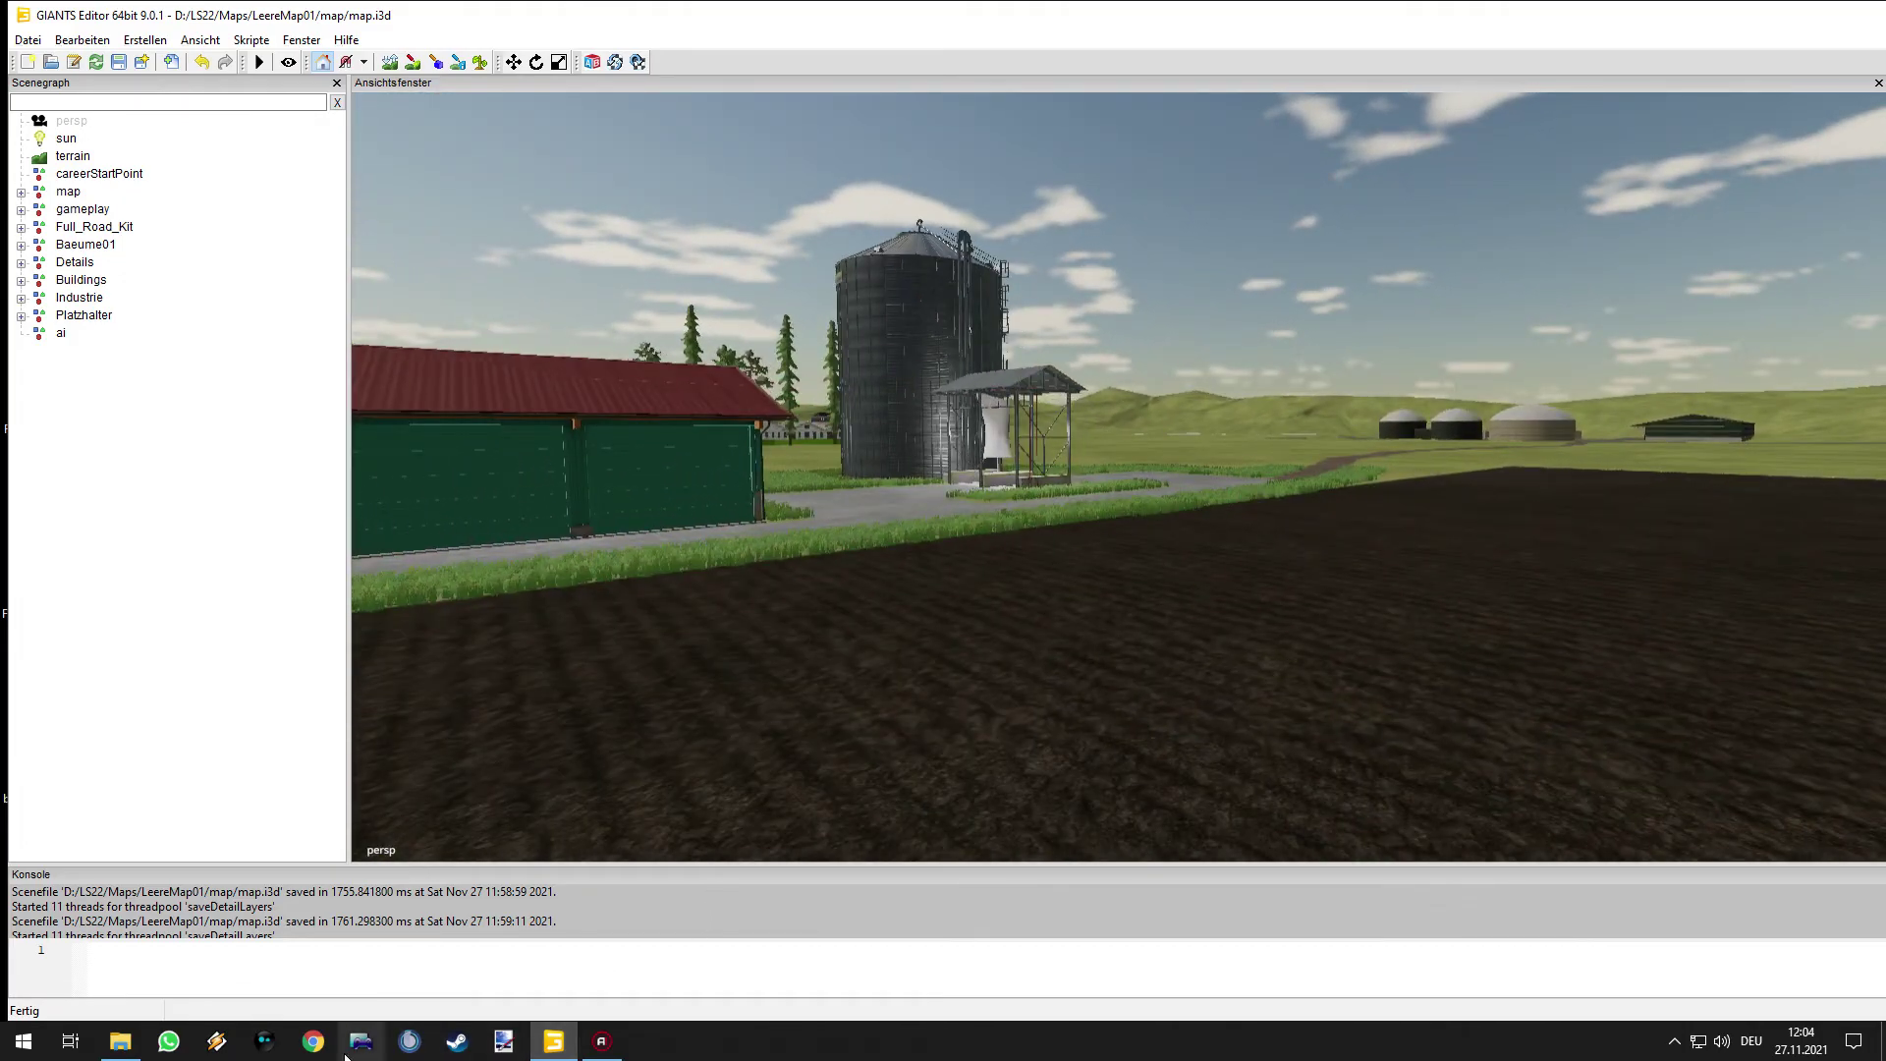
- Switch to File Explorer and browse the Farming Simulator 2022 installation on drive D to the data/maps/mapAlpine/data folder
left_click(119, 1042)
left_click(648, 543)
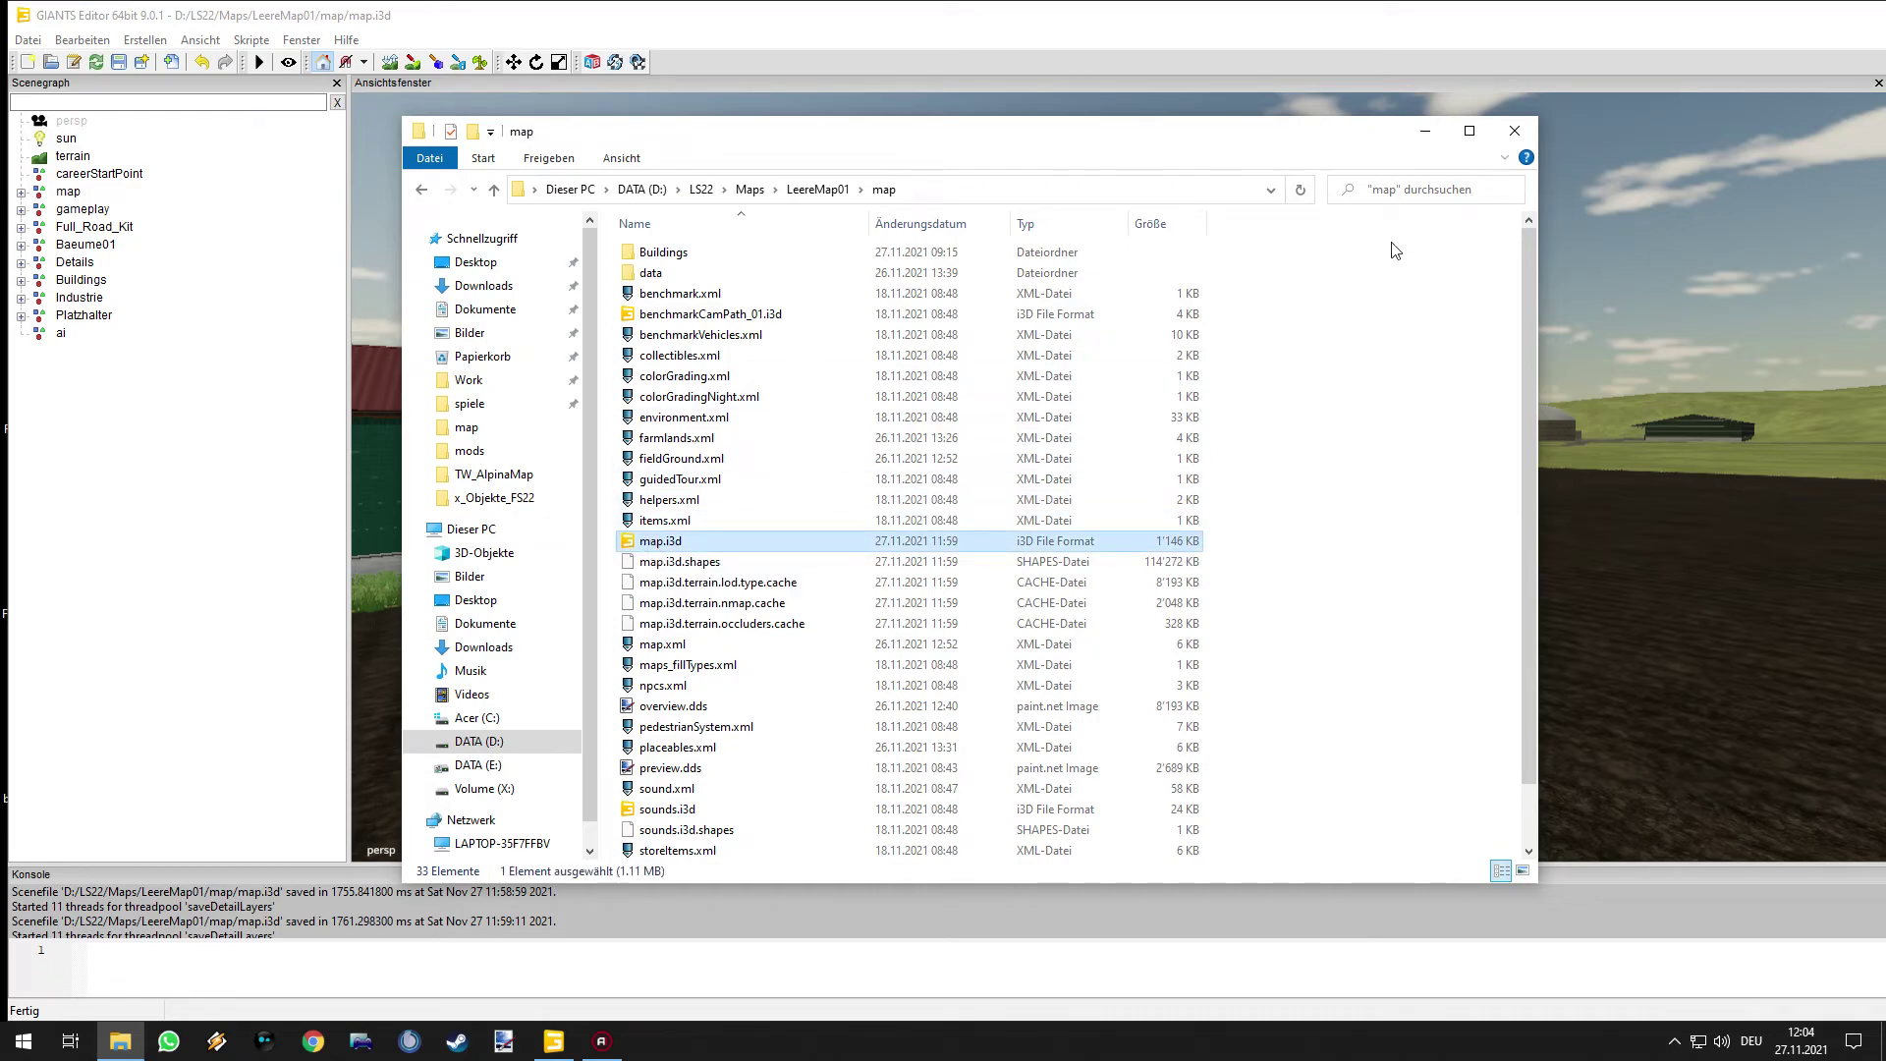
left_click(701, 190)
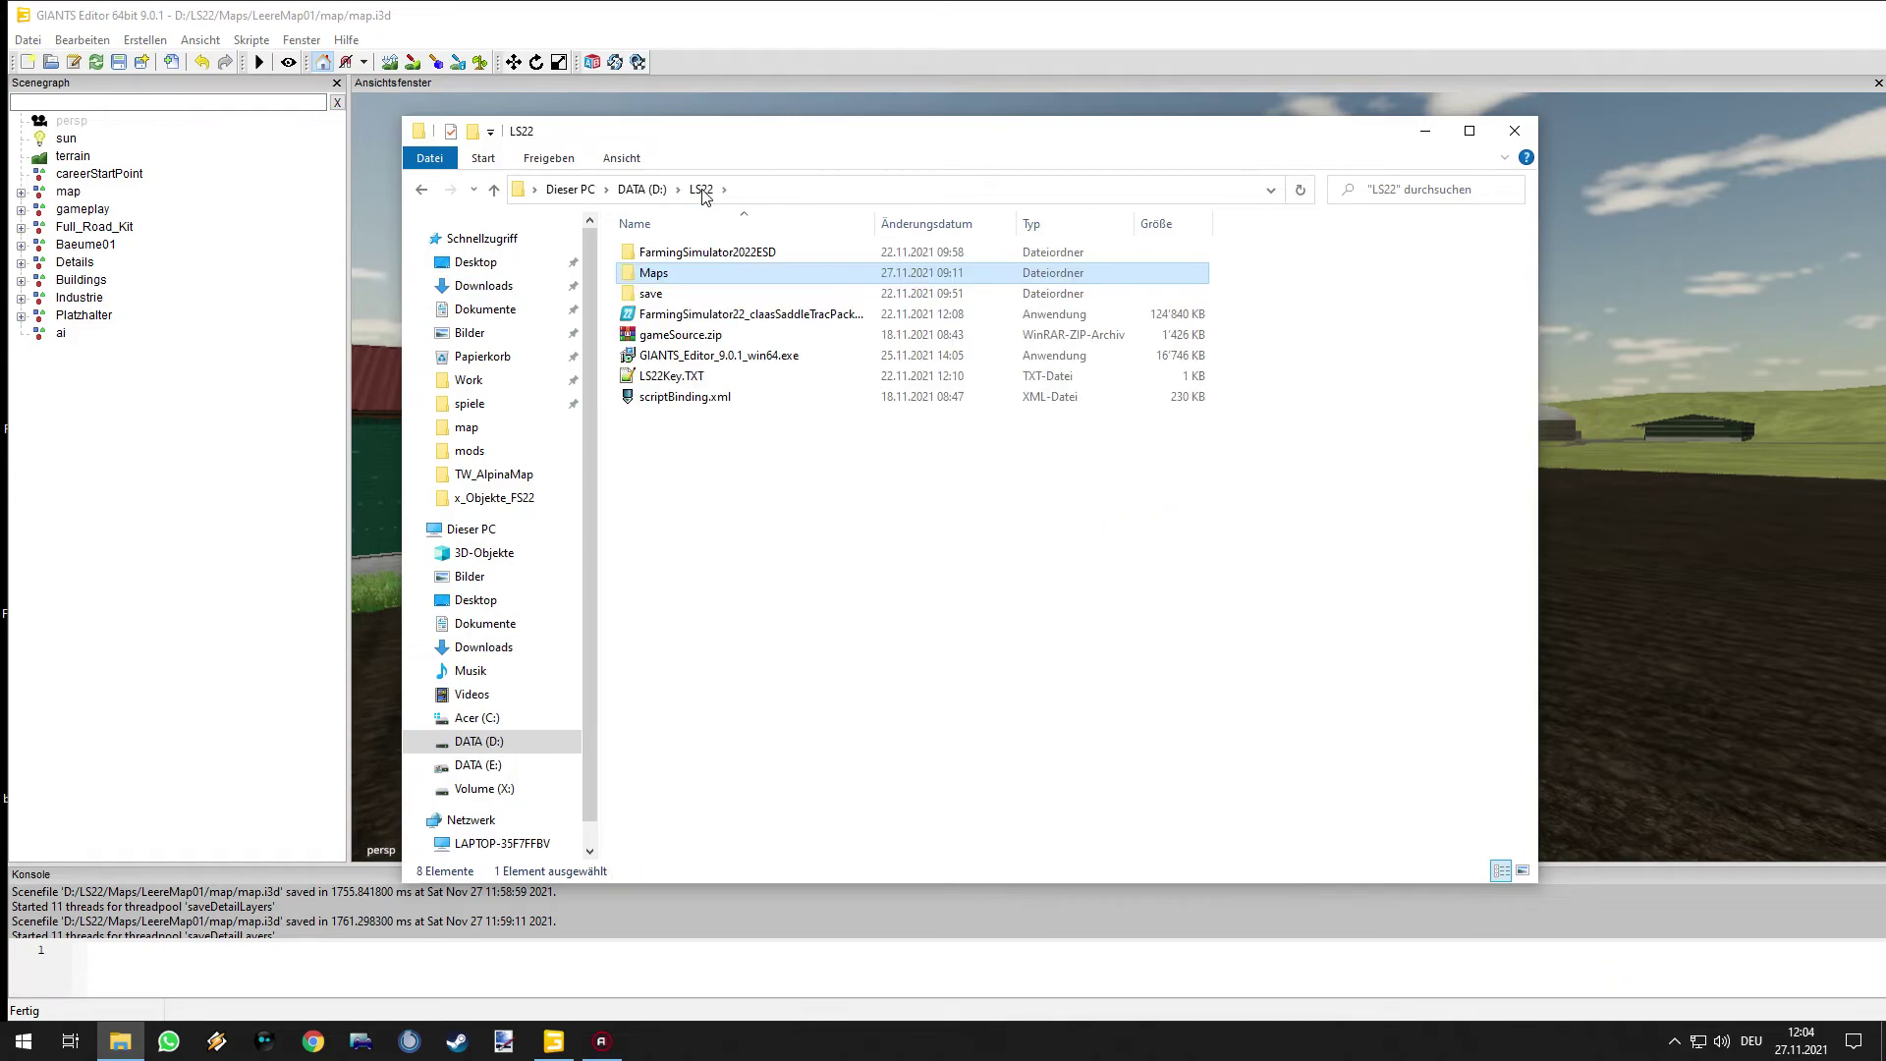
left_click(671, 255)
double_click(671, 256)
left_click(649, 190)
double_click(676, 336)
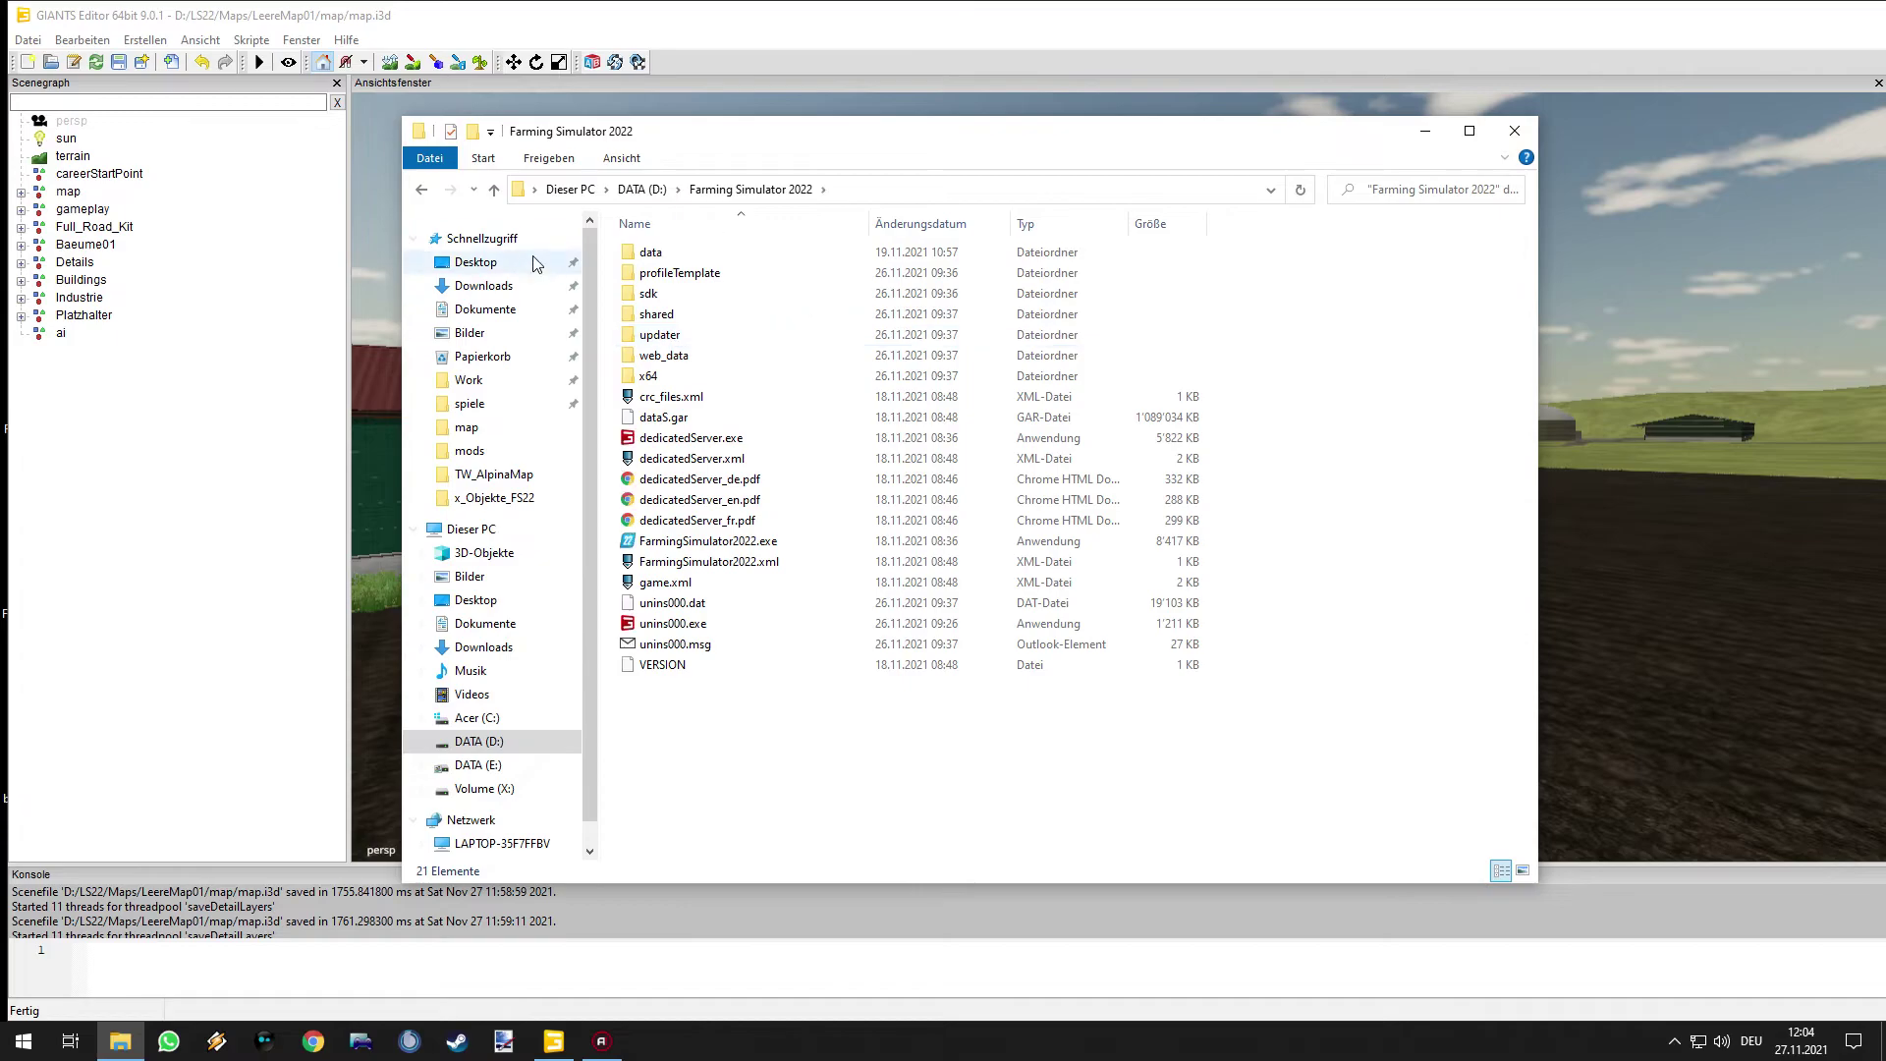
double_click(651, 252)
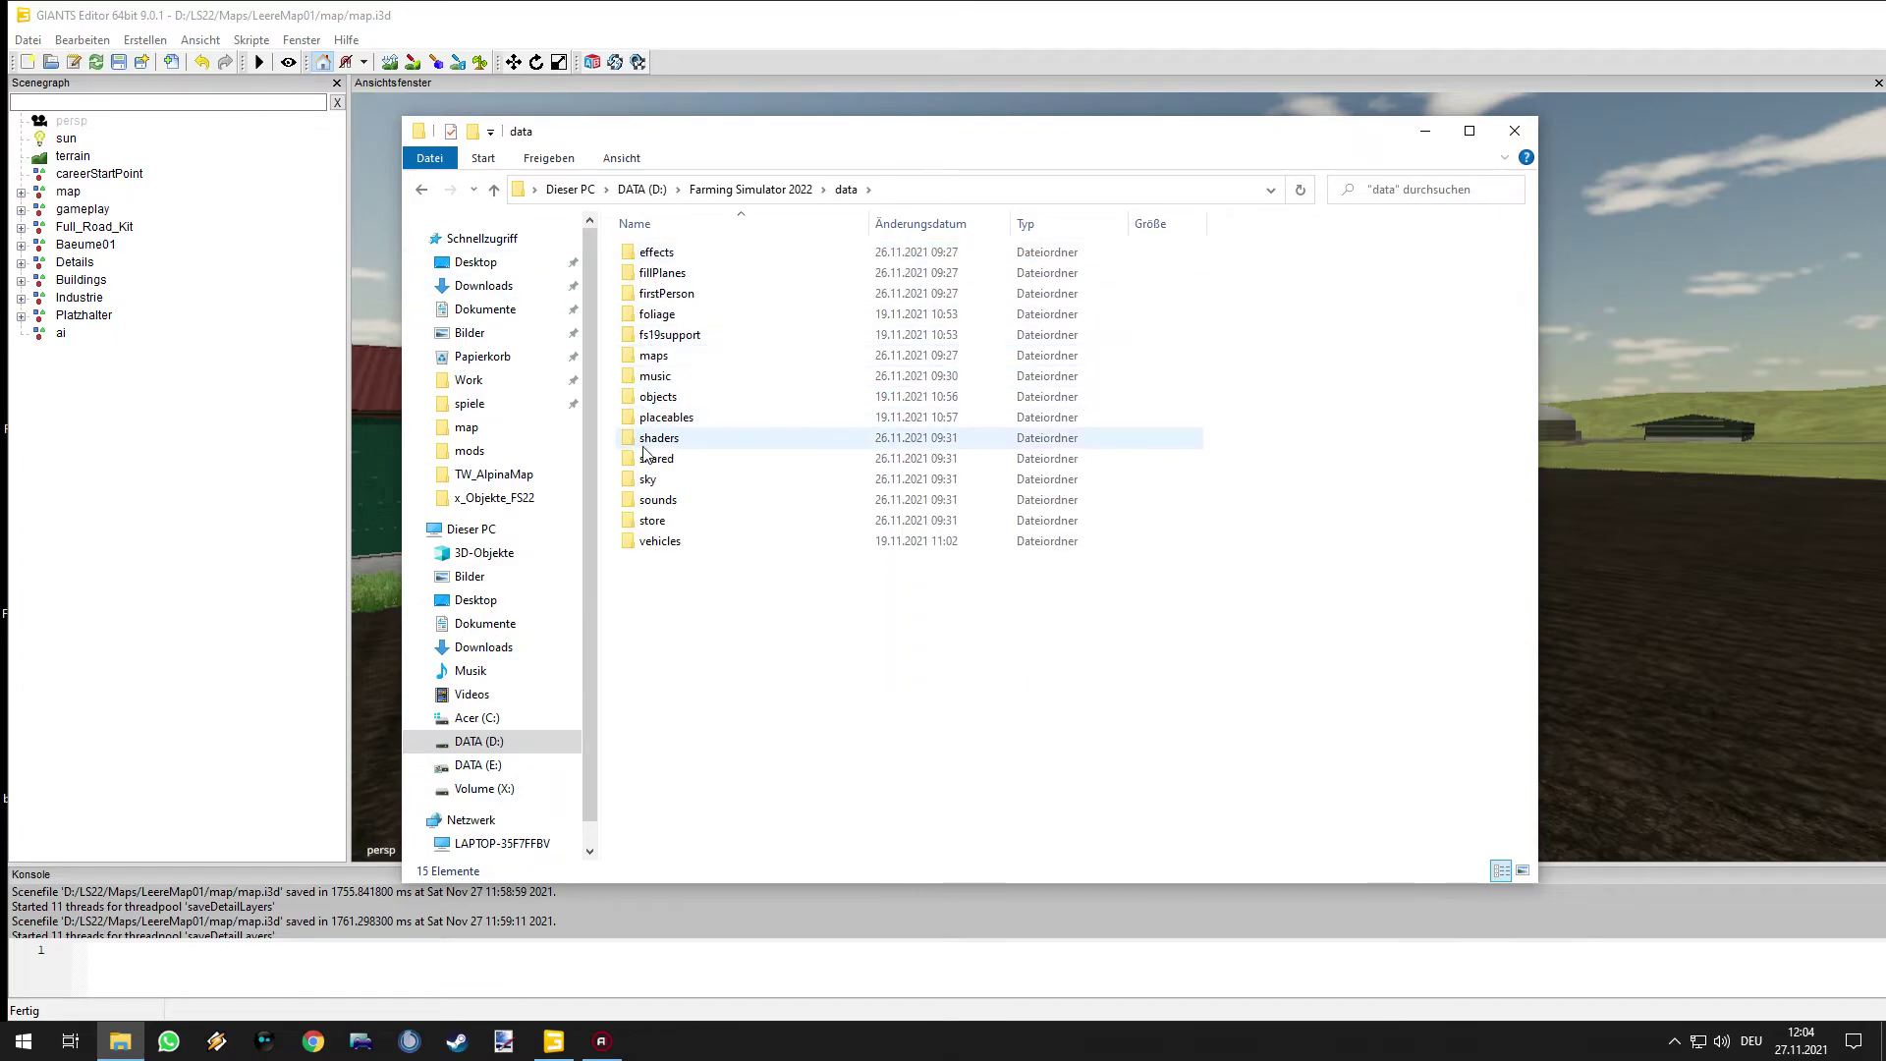
left_click(647, 356)
double_click(647, 357)
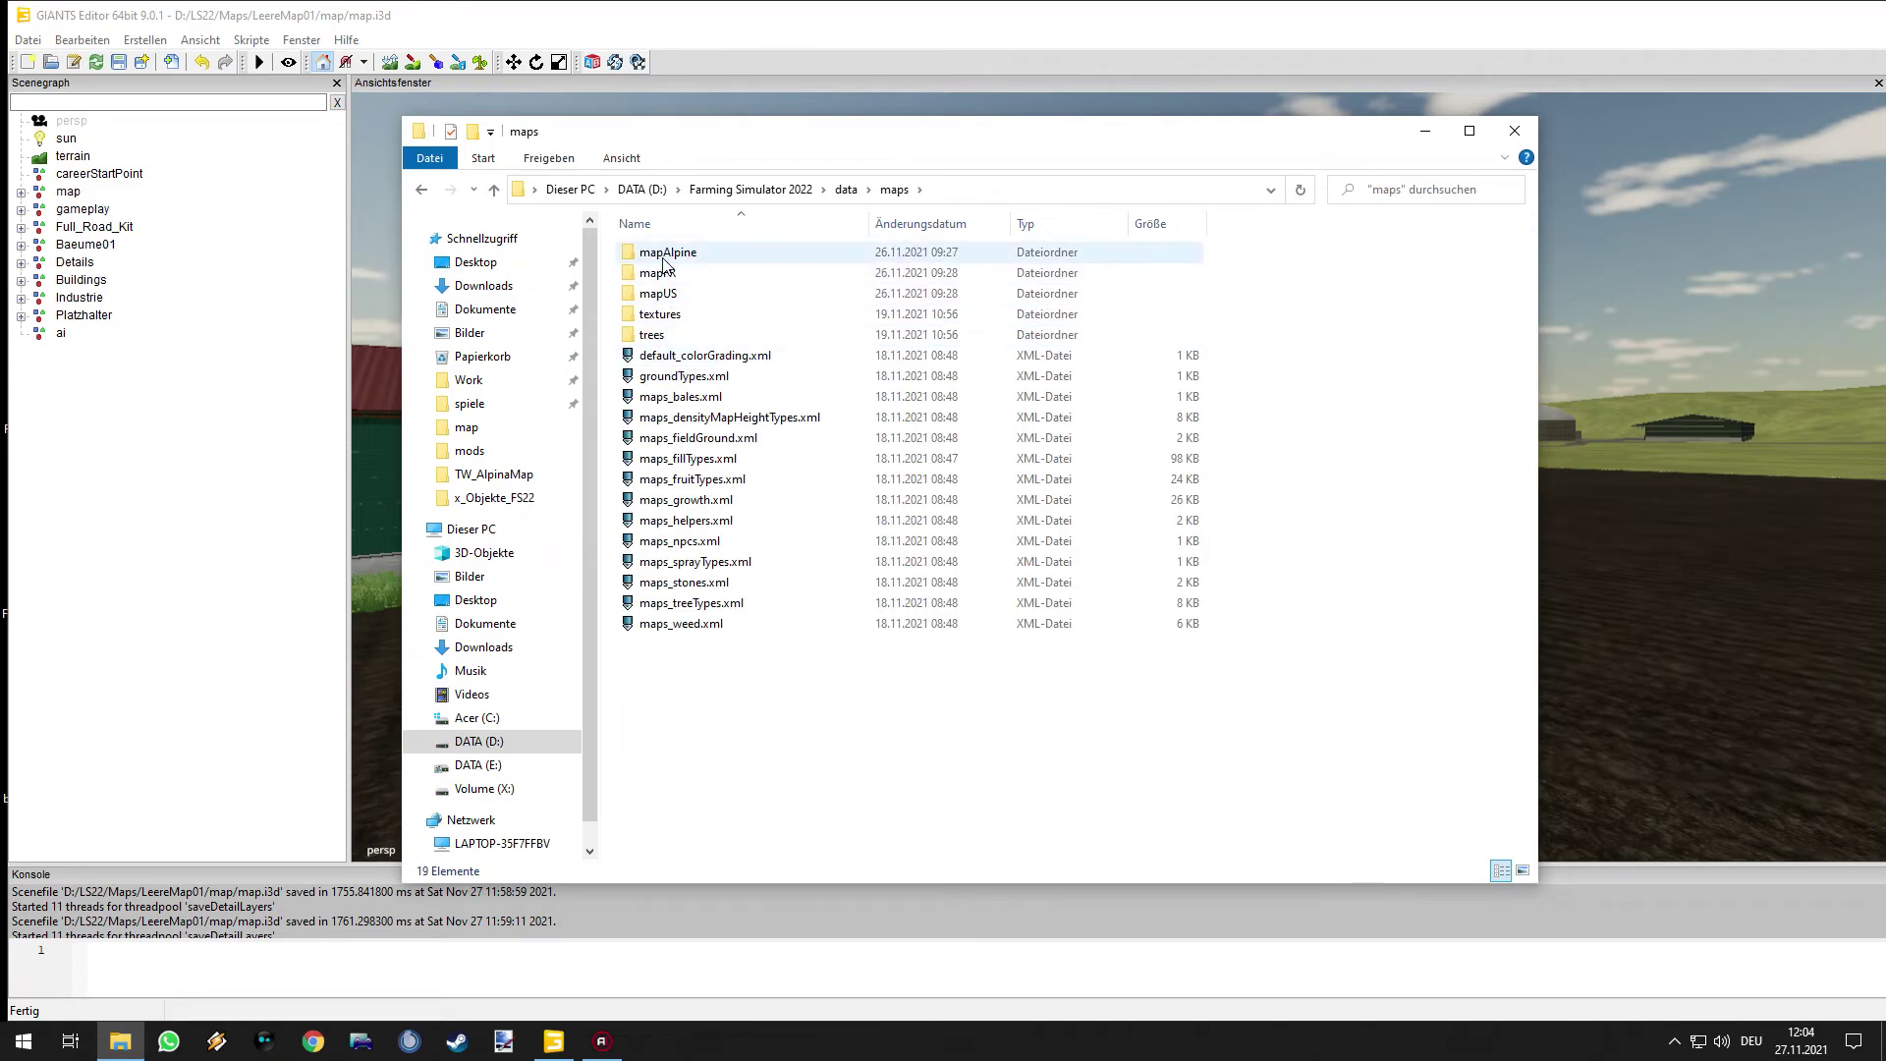
double_click(660, 255)
double_click(650, 254)
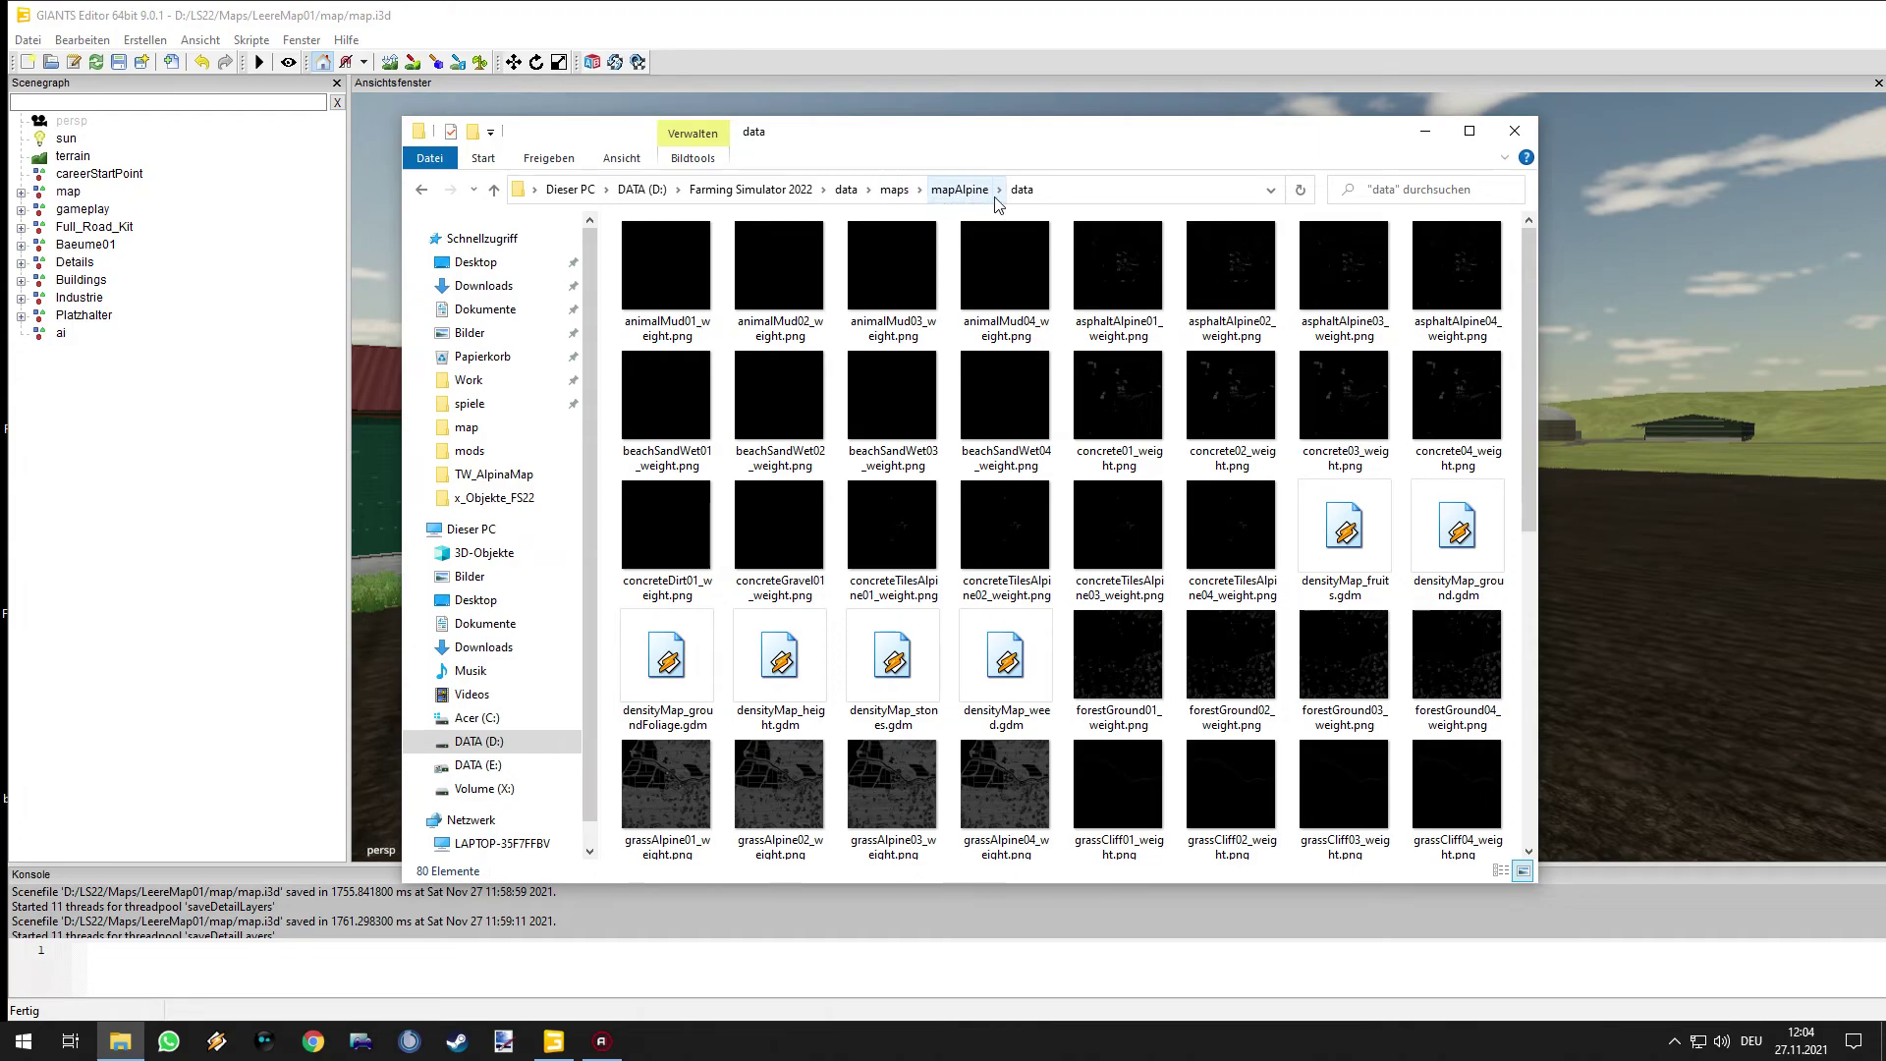
- Browse to the D:/LS22/Maps/LeereMap01/map project folder and return to GIANTS Editor
left_click(640, 189)
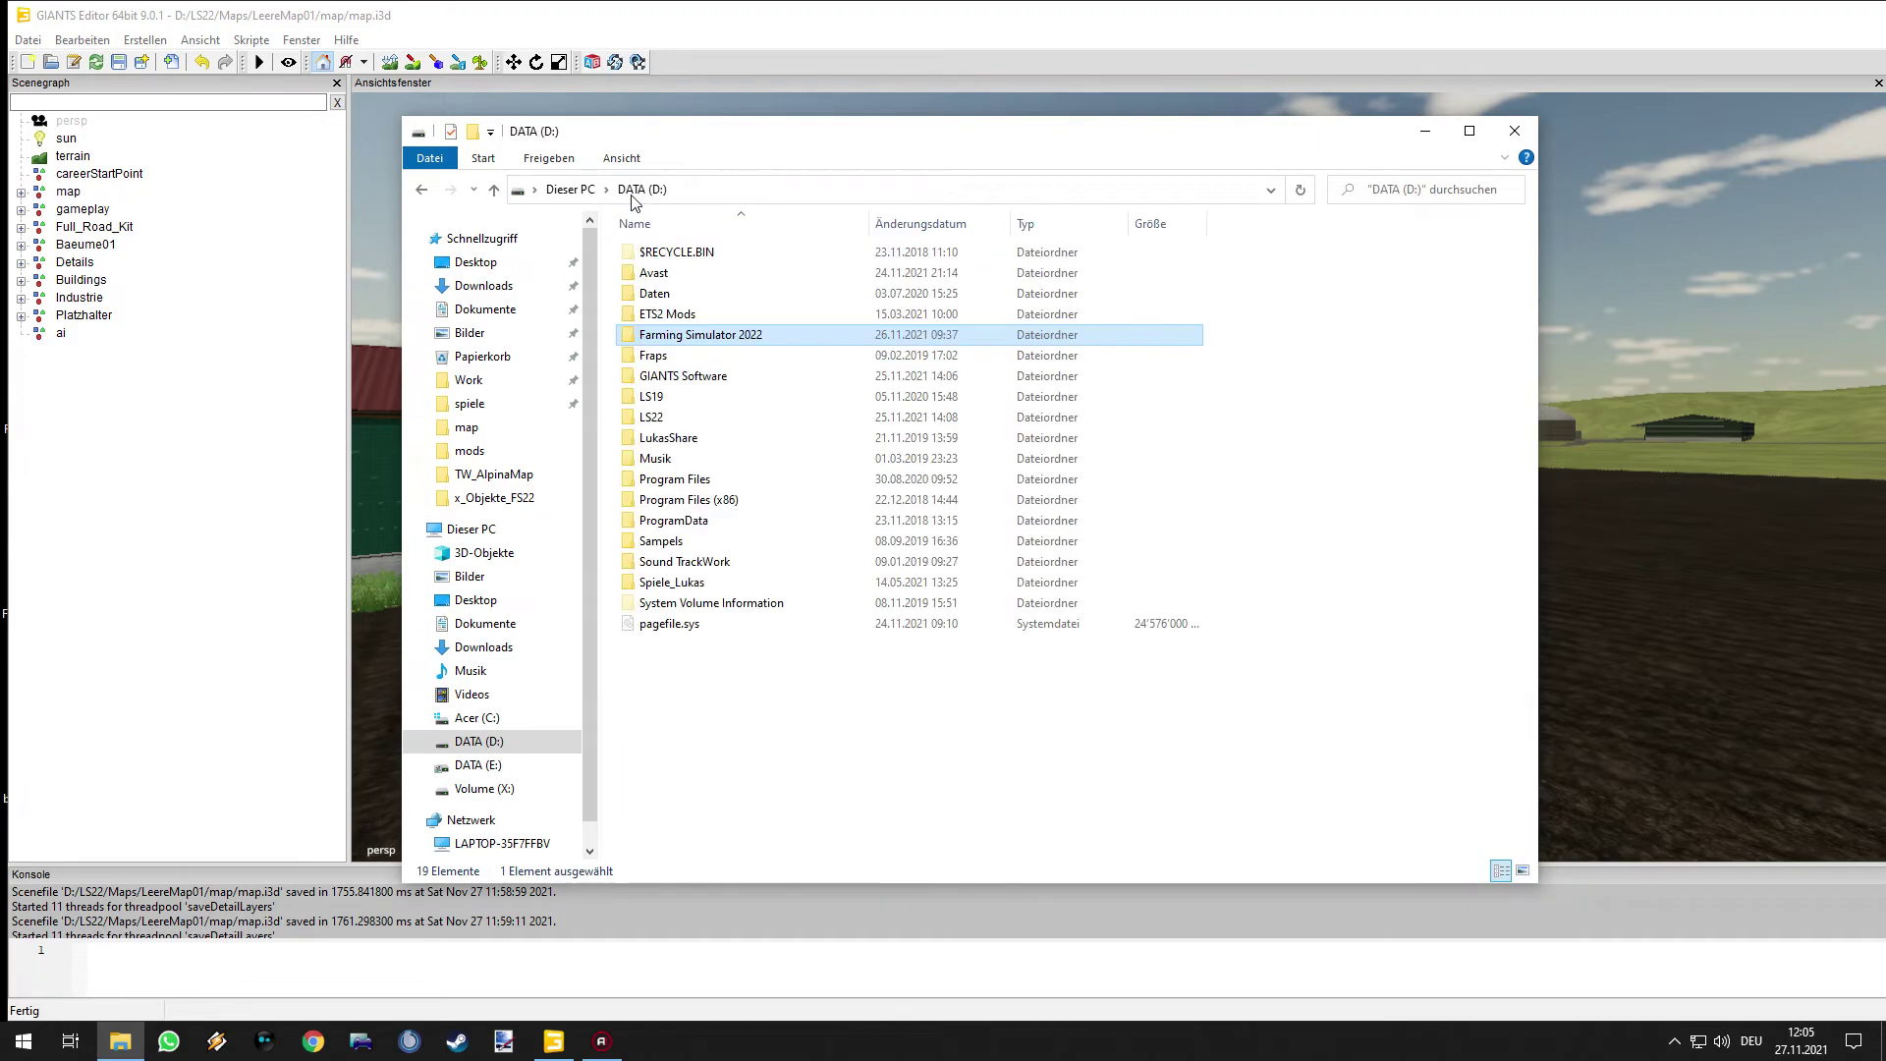
left_click(576, 194)
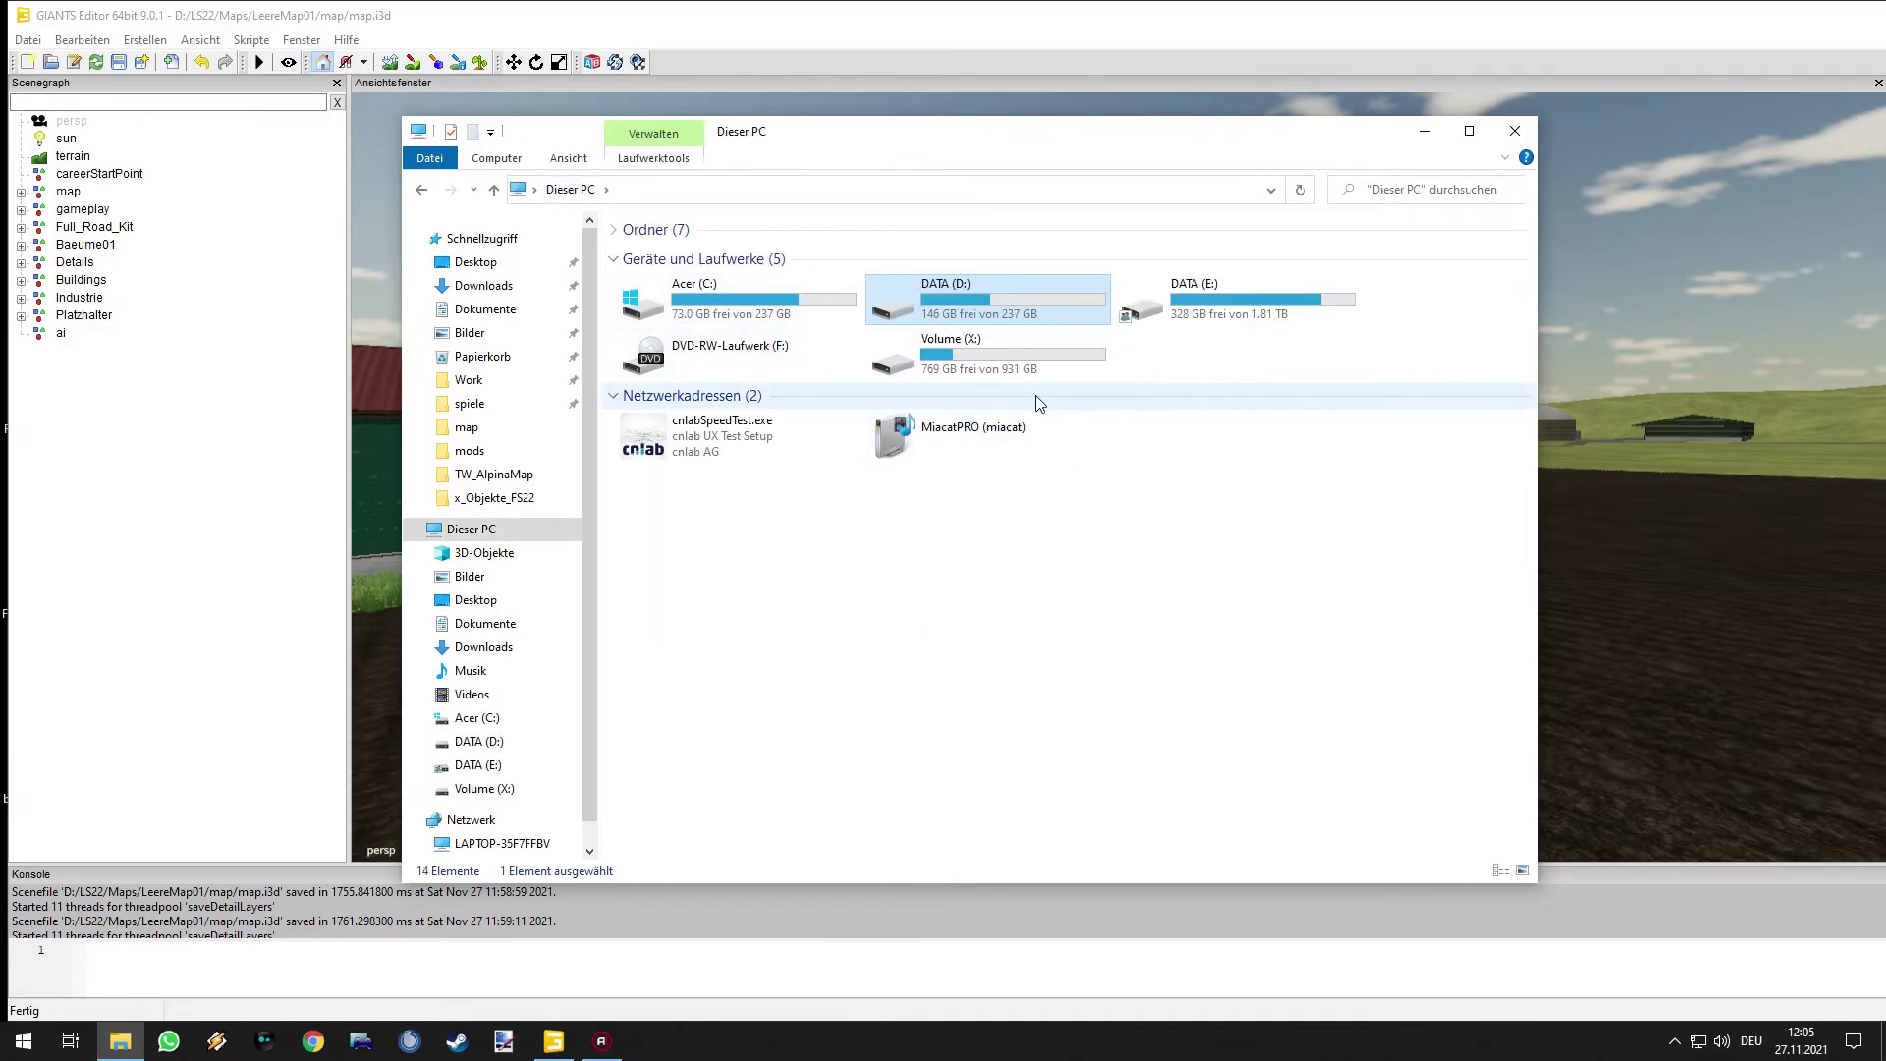
double_click(974, 296)
double_click(650, 418)
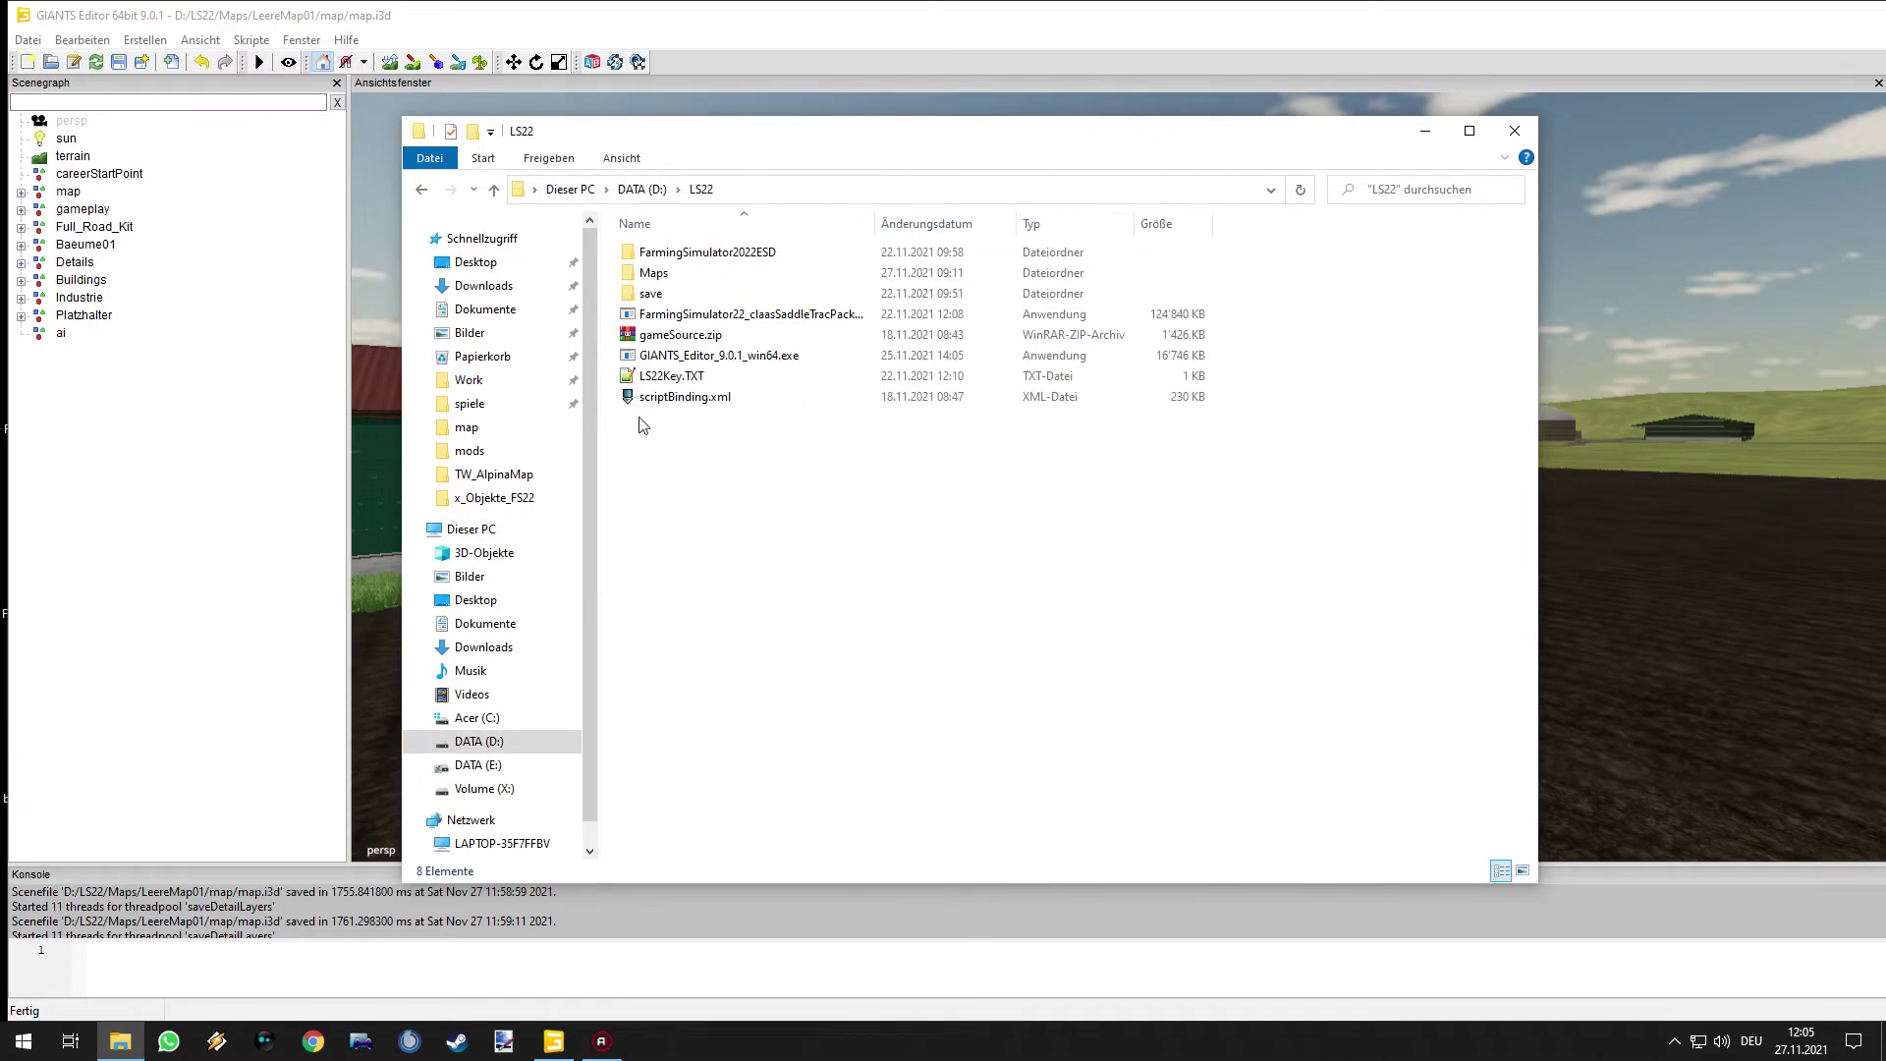
double_click(649, 275)
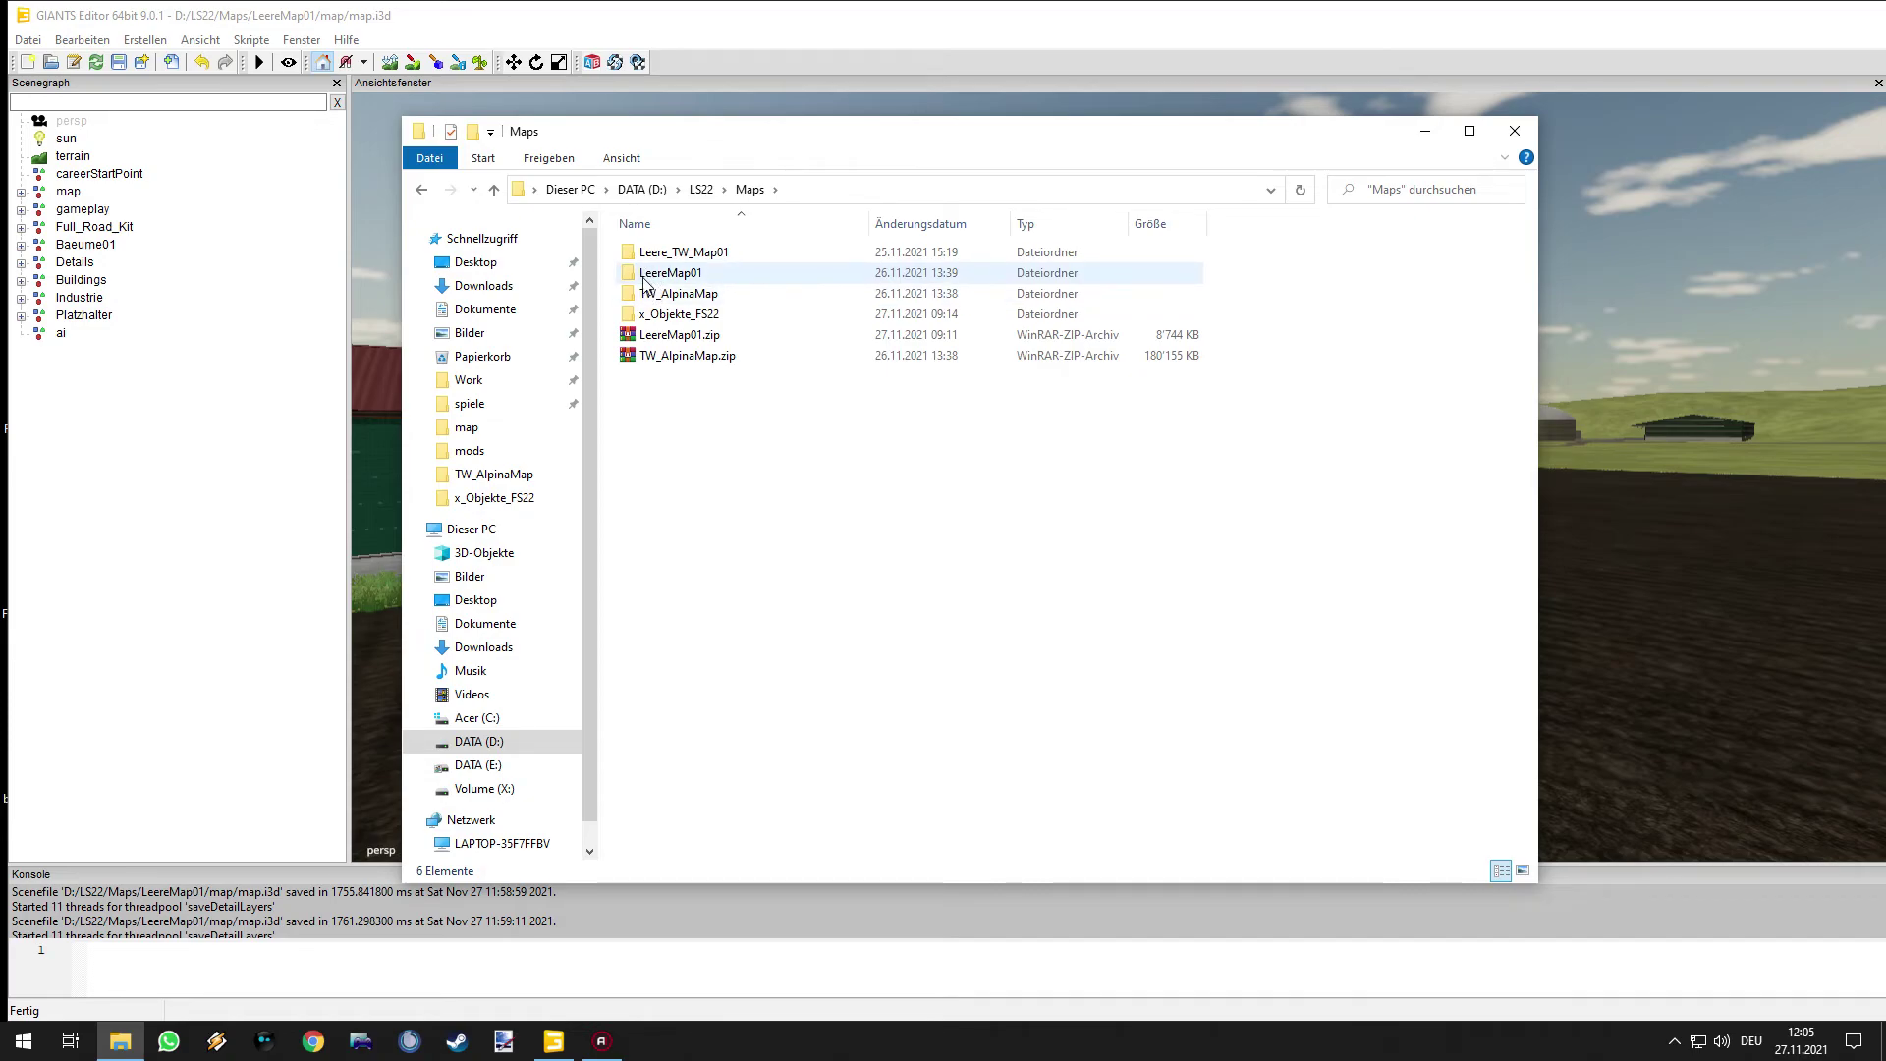
double_click(649, 275)
double_click(653, 254)
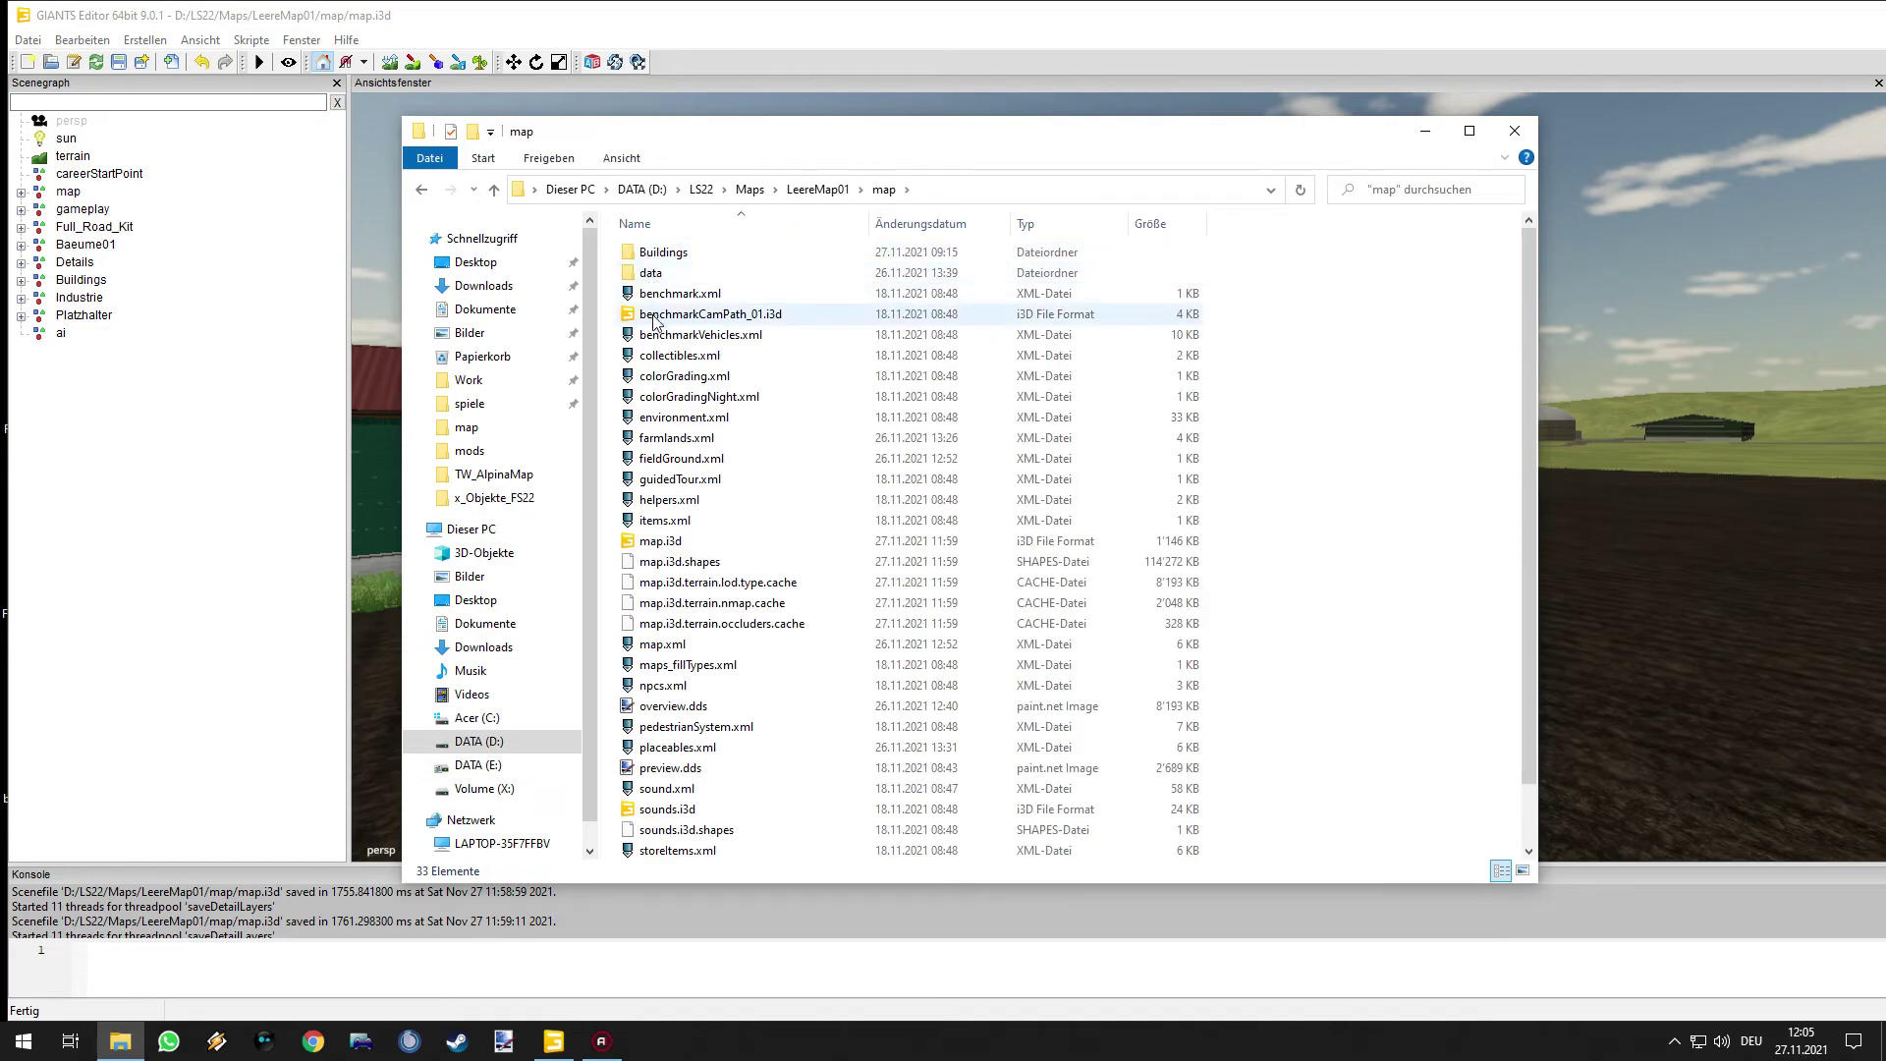
left_click(1346, 29)
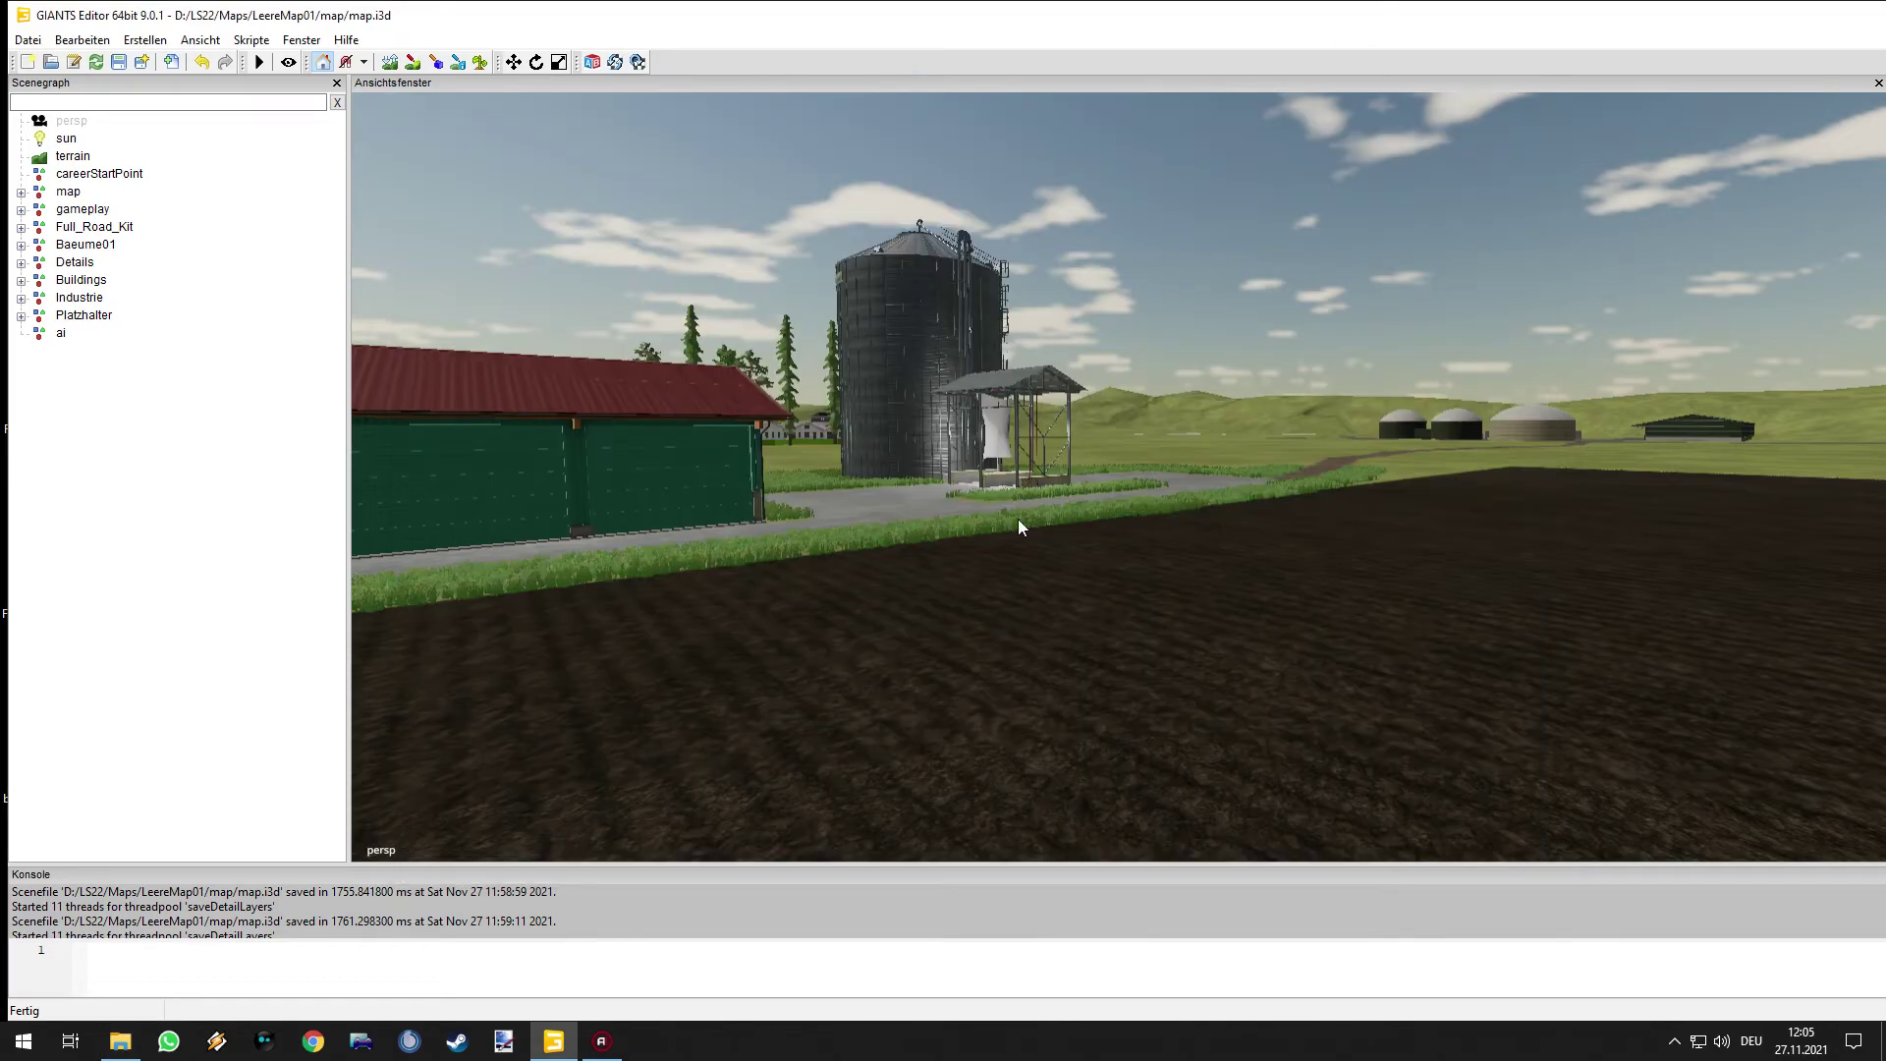
- Place careerStartPoint on the gravel beside the farmhouse bench and raise it slightly
left_click_drag(1071, 576, 776, 567, "alt")
right_click_drag(776, 568, 1130, 586, "alt")
left_click_drag(1129, 585, 904, 579, "alt")
right_click_drag(904, 579, 1238, 532, "alt")
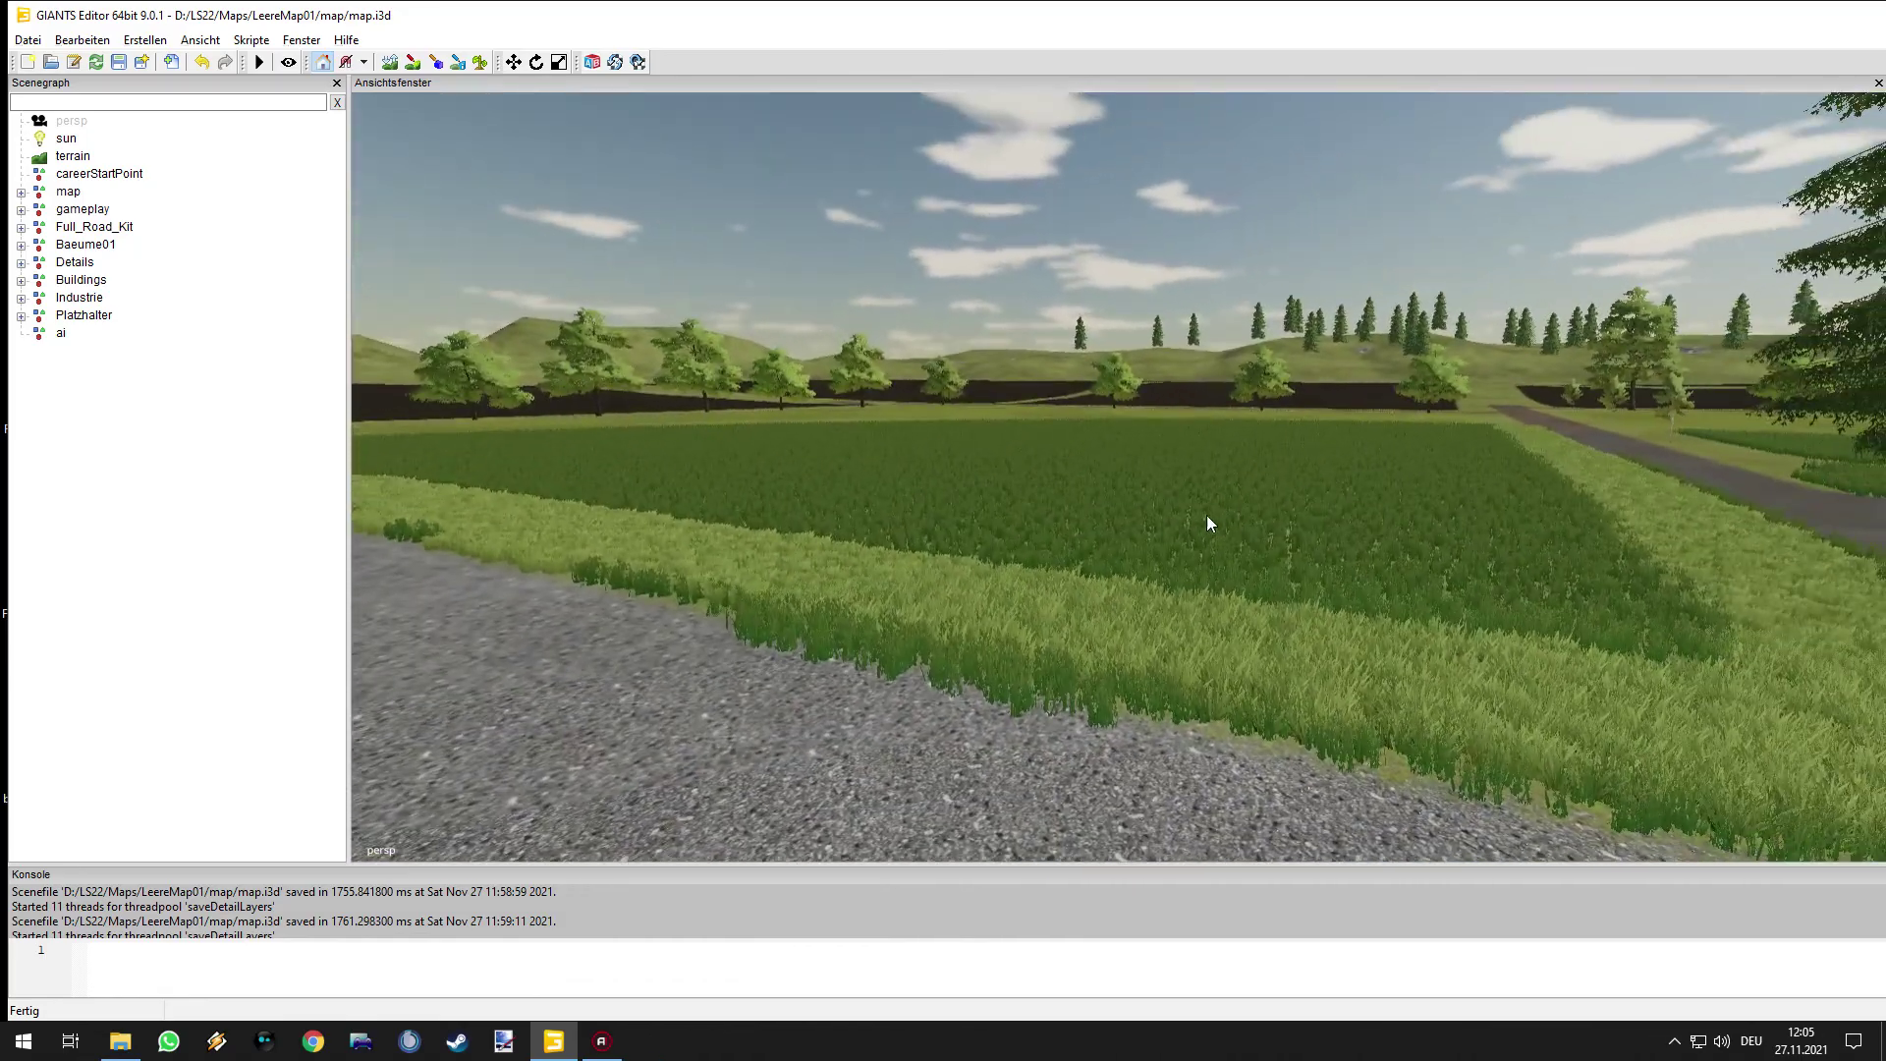
left_click(78, 174)
left_click_drag(687, 393, 1126, 591, "alt")
mouse_move(1126, 591)
right_mouse_down("alt")
mouse_move(1588, 558)
mouse_move(1014, 550)
mouse_move(1224, 545)
mouse_move(926, 625)
mouse_move(1099, 588)
right_mouse_up("alt")
key("ctrl+b")
left_click_drag(1129, 534, 1130, 432)
mouse_move(1063, 524)
right_mouse_down()
mouse_move(1093, 542)
mouse_move(1075, 507)
right_mouse_up()
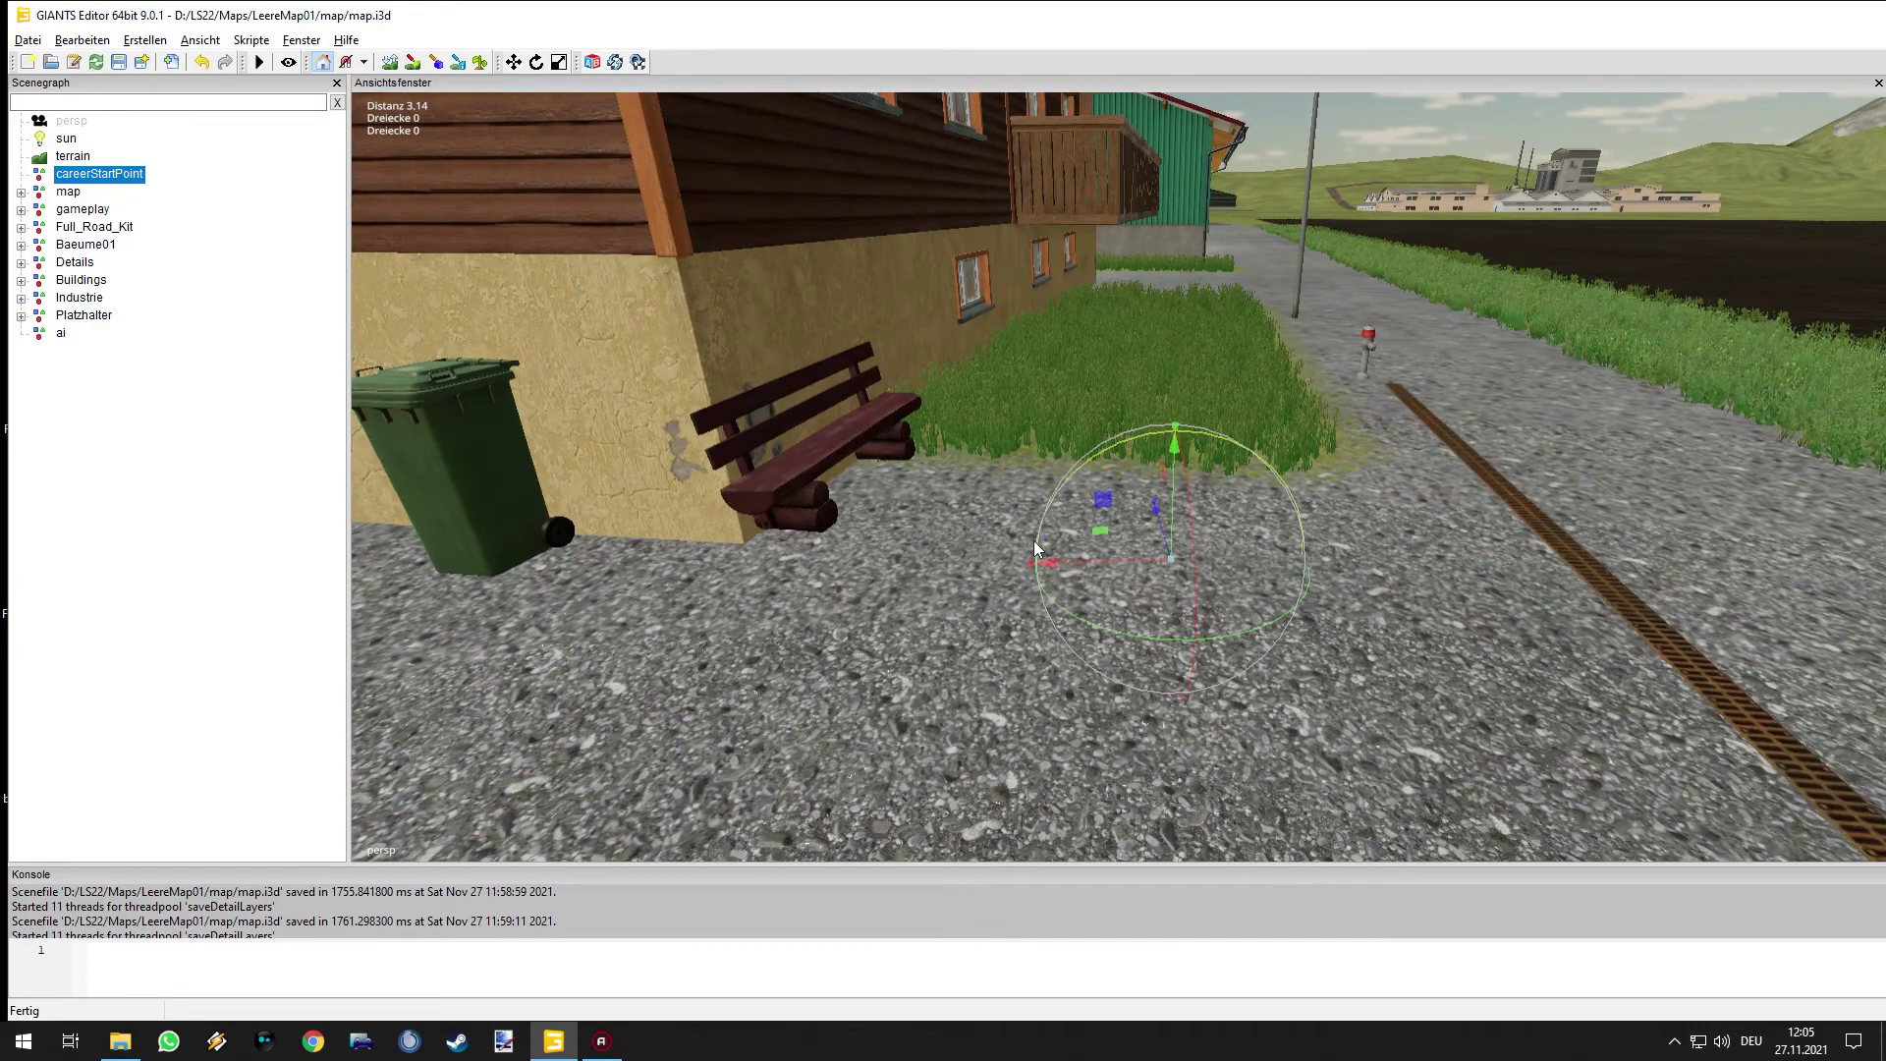
- Move the bench at the farmhouse corner slightly away from the wall and save the map
right_click_drag(921, 533, 1123, 573)
left_click(1105, 545)
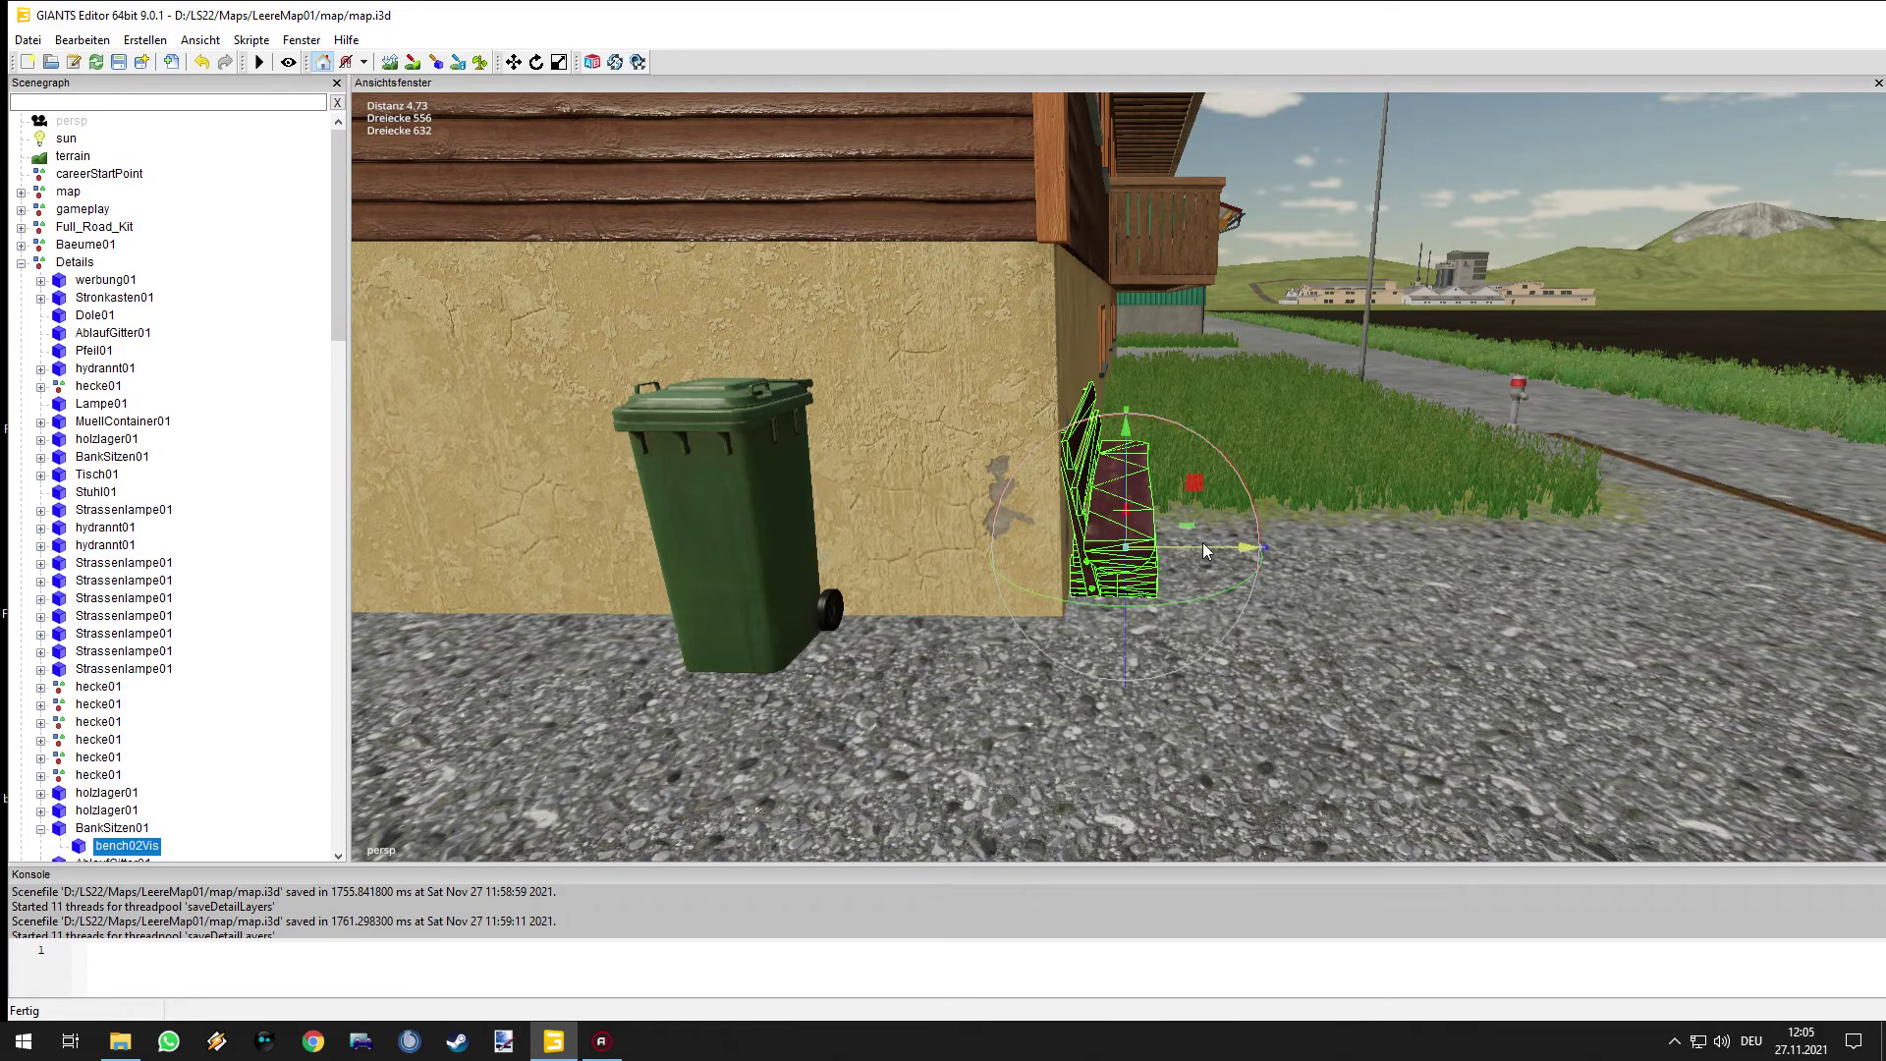
left_click(235, 428)
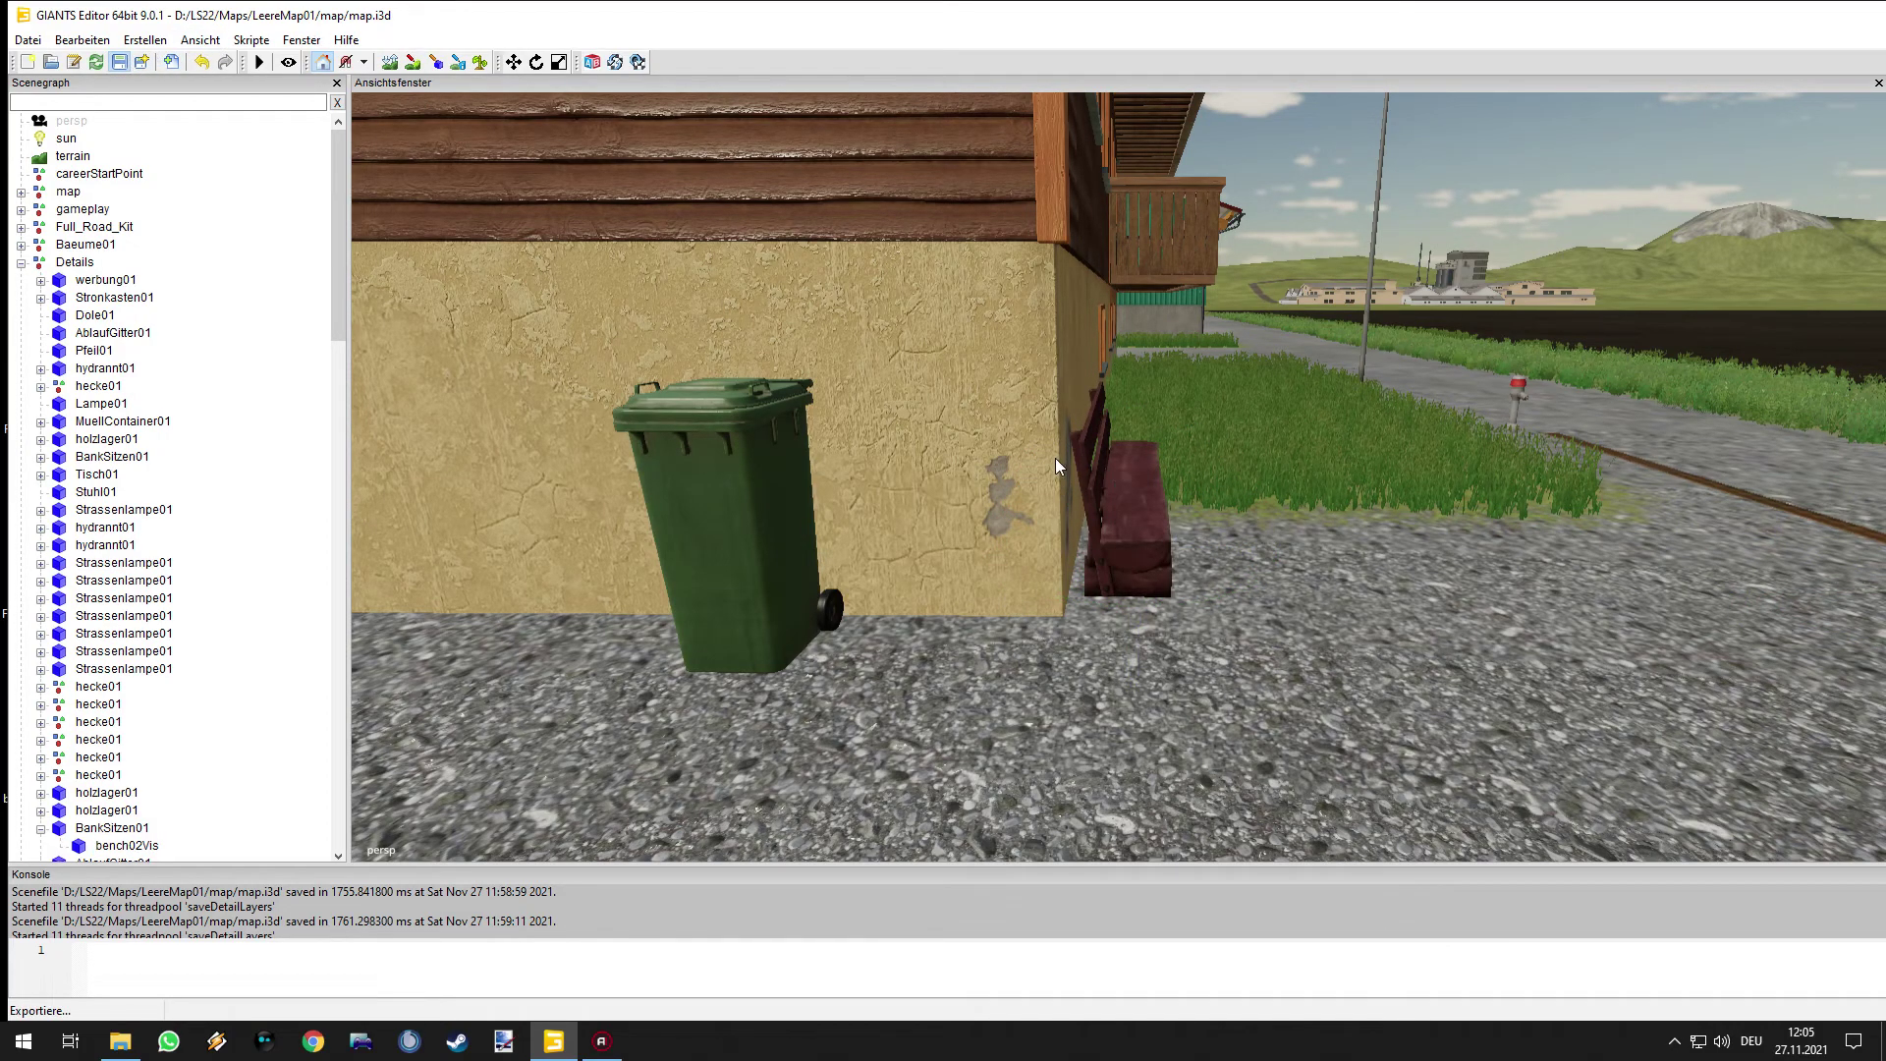
- Collapse the Details group and expand the Platzhalter group beside the green garage to examine the placeable objects it contains
right_click_drag(876, 516, 1142, 467)
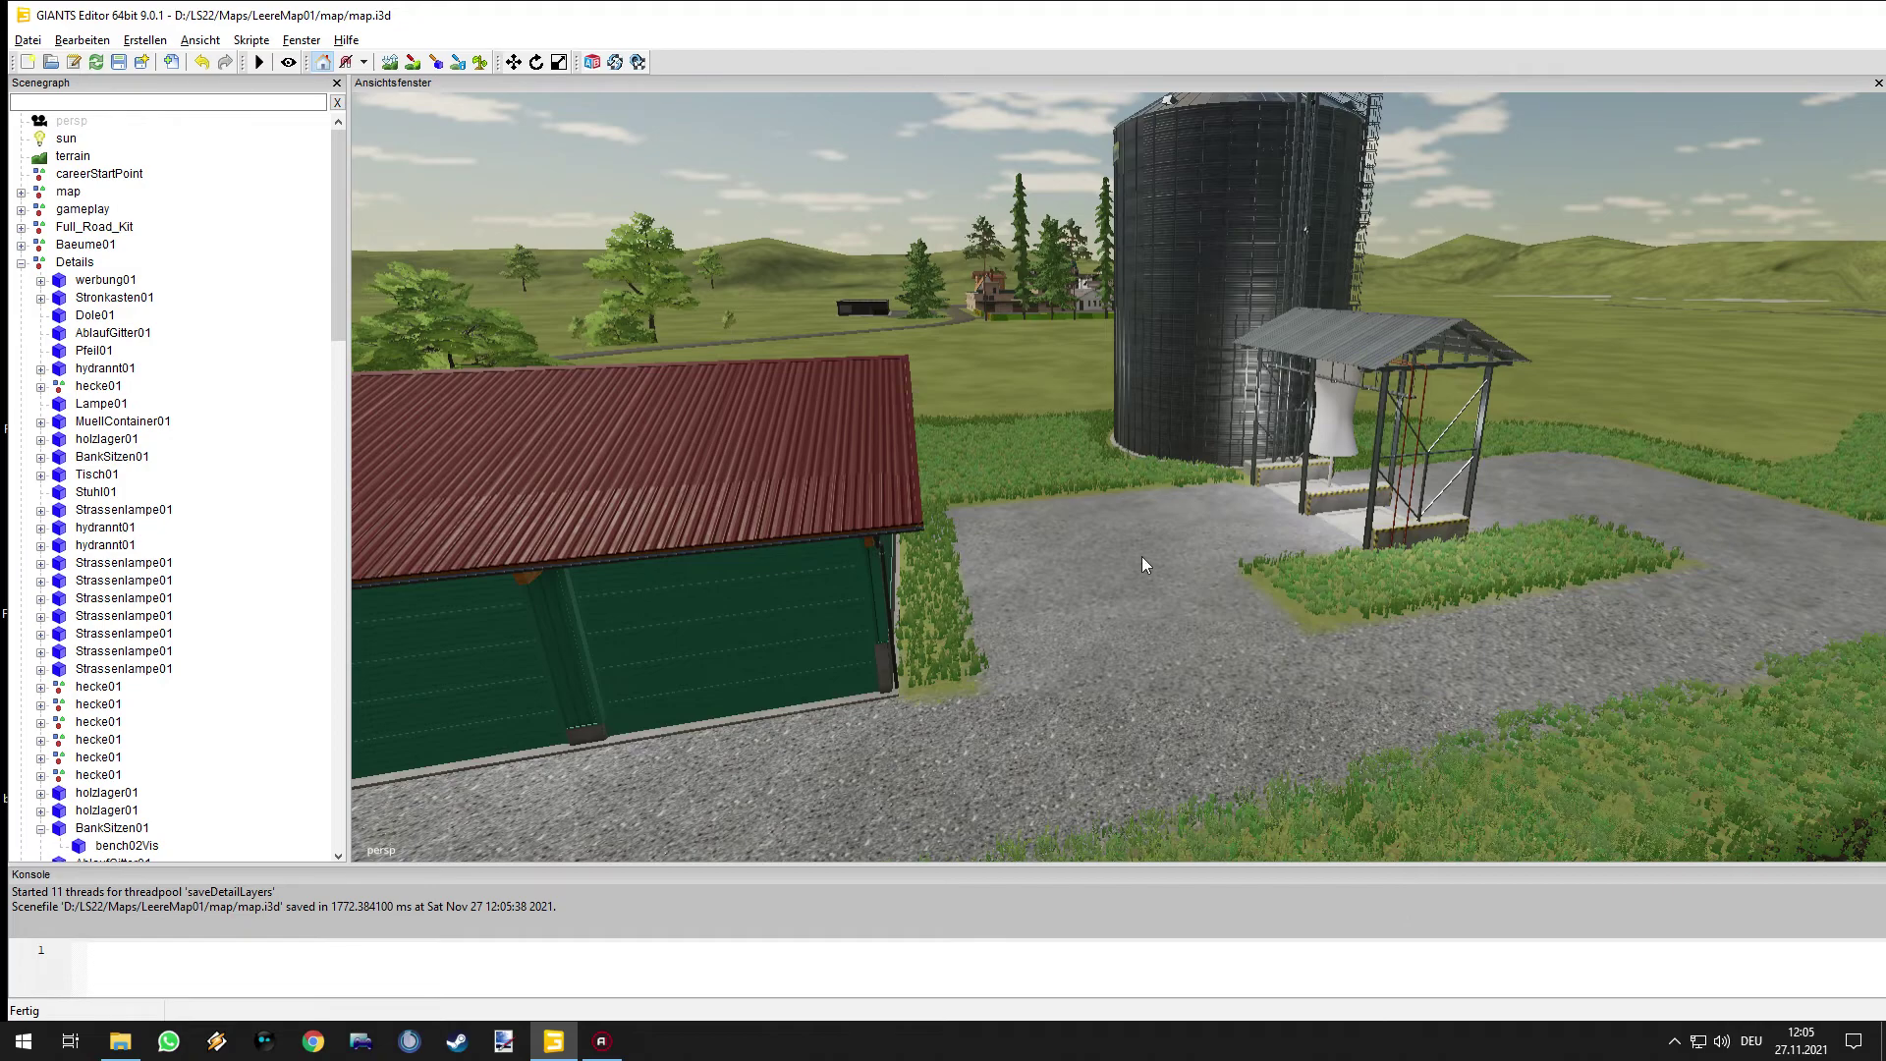
right_click_drag(1142, 556, 1179, 542)
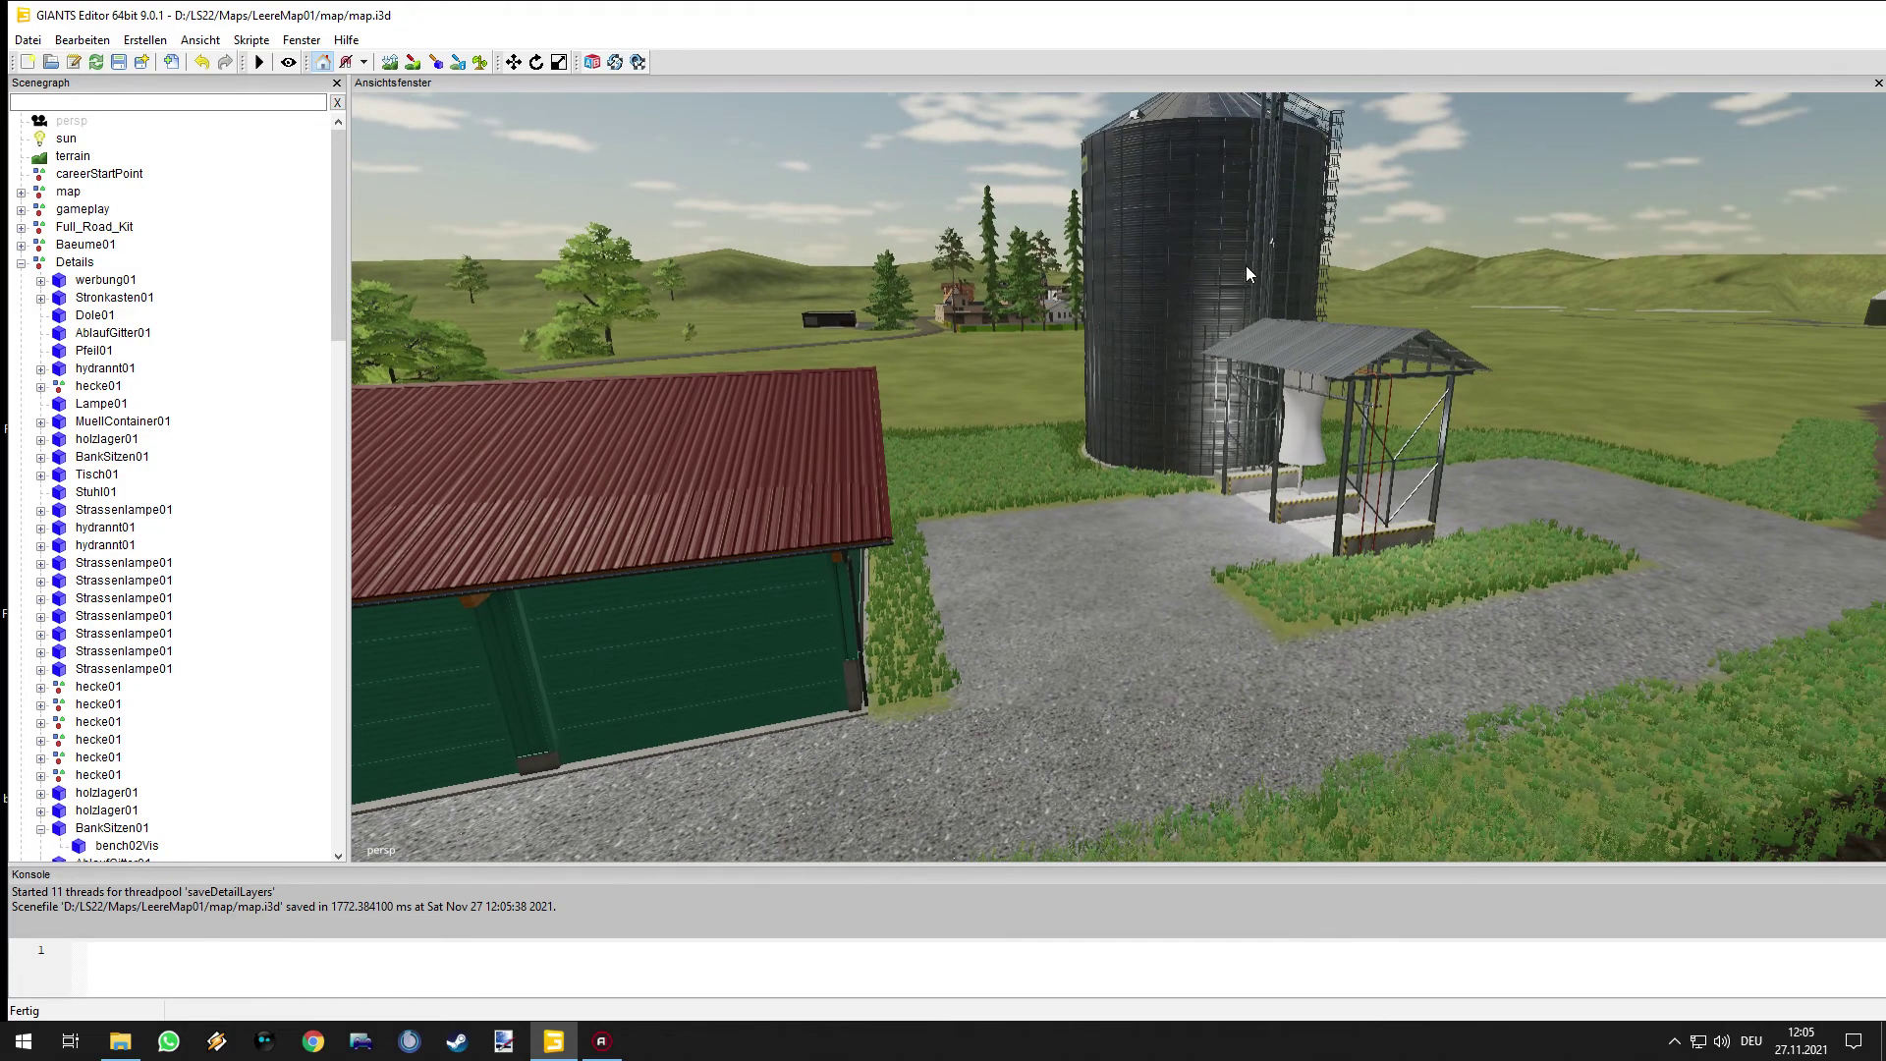
left_click(21, 263)
right_click_drag(1134, 571, 945, 582)
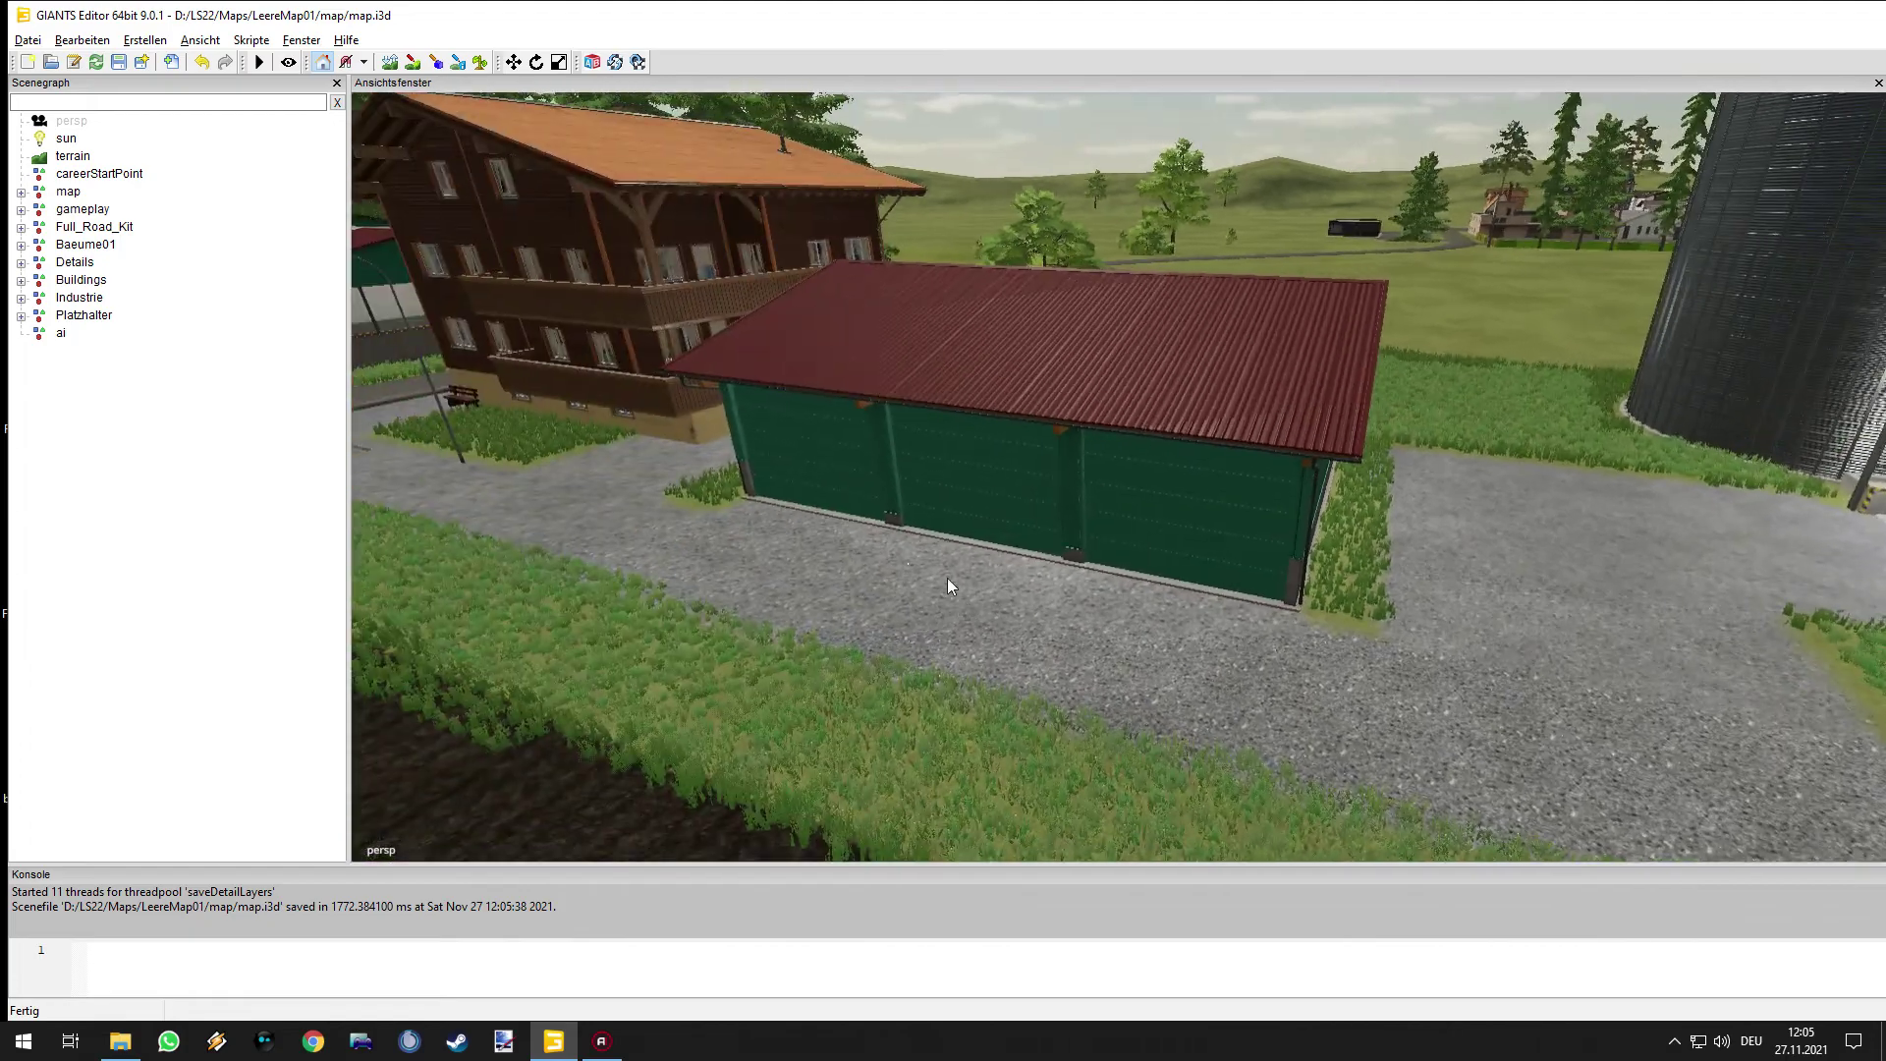
right_click_drag(1206, 461, 929, 450)
left_click_drag(993, 491, 1188, 524, "alt")
right_click_drag(1189, 525, 1086, 513, "alt")
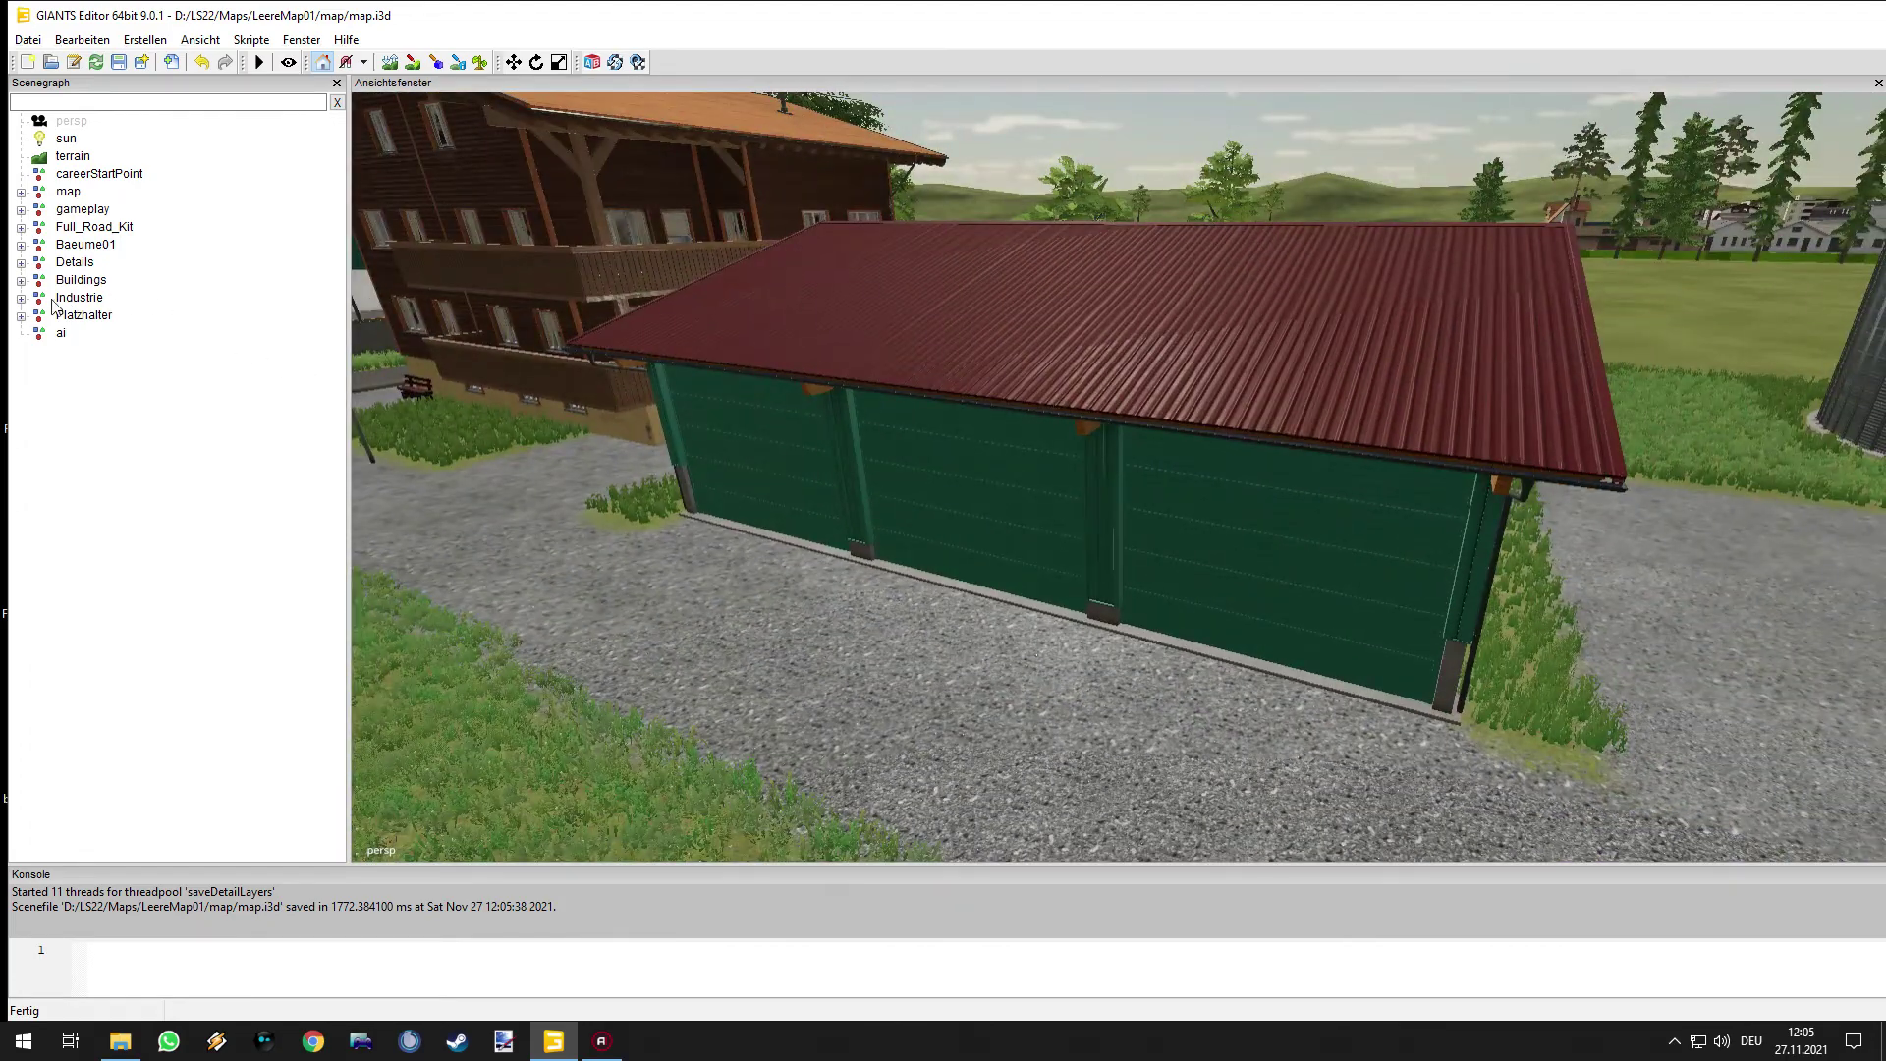
left_click(21, 317)
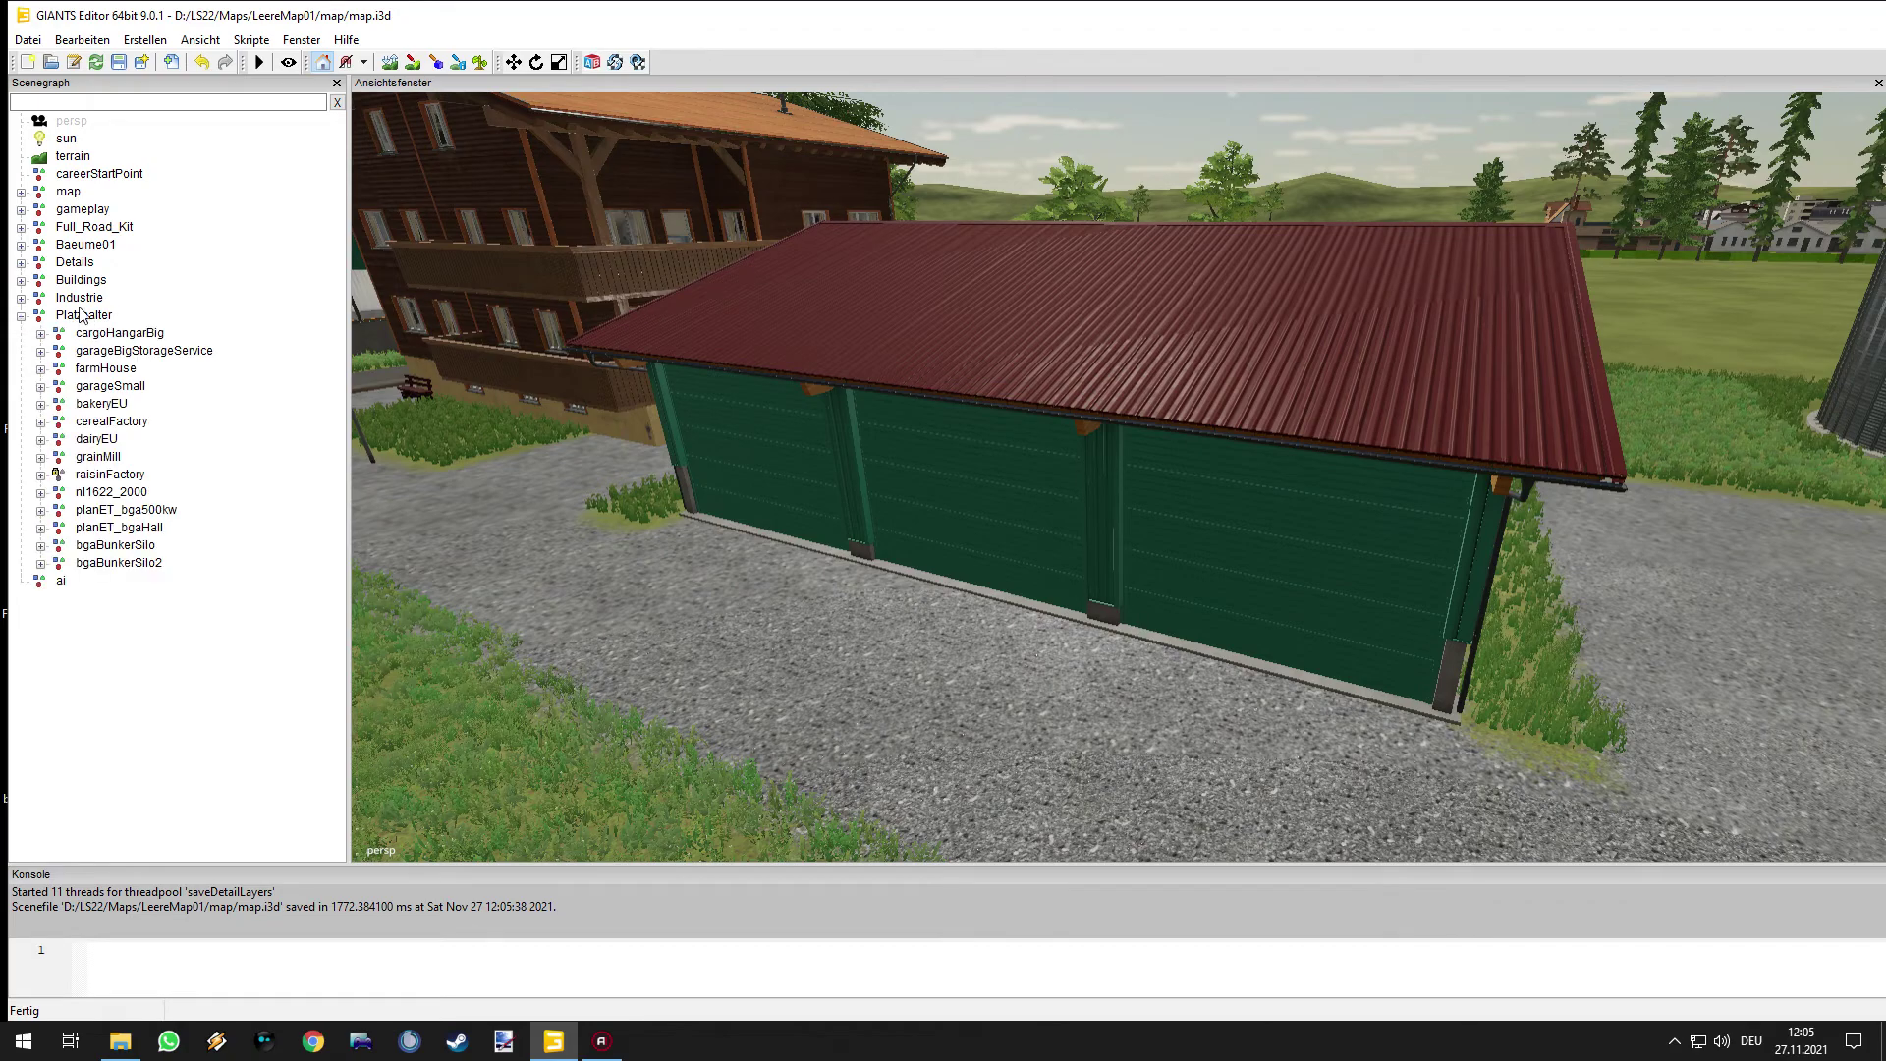
left_click(136, 45)
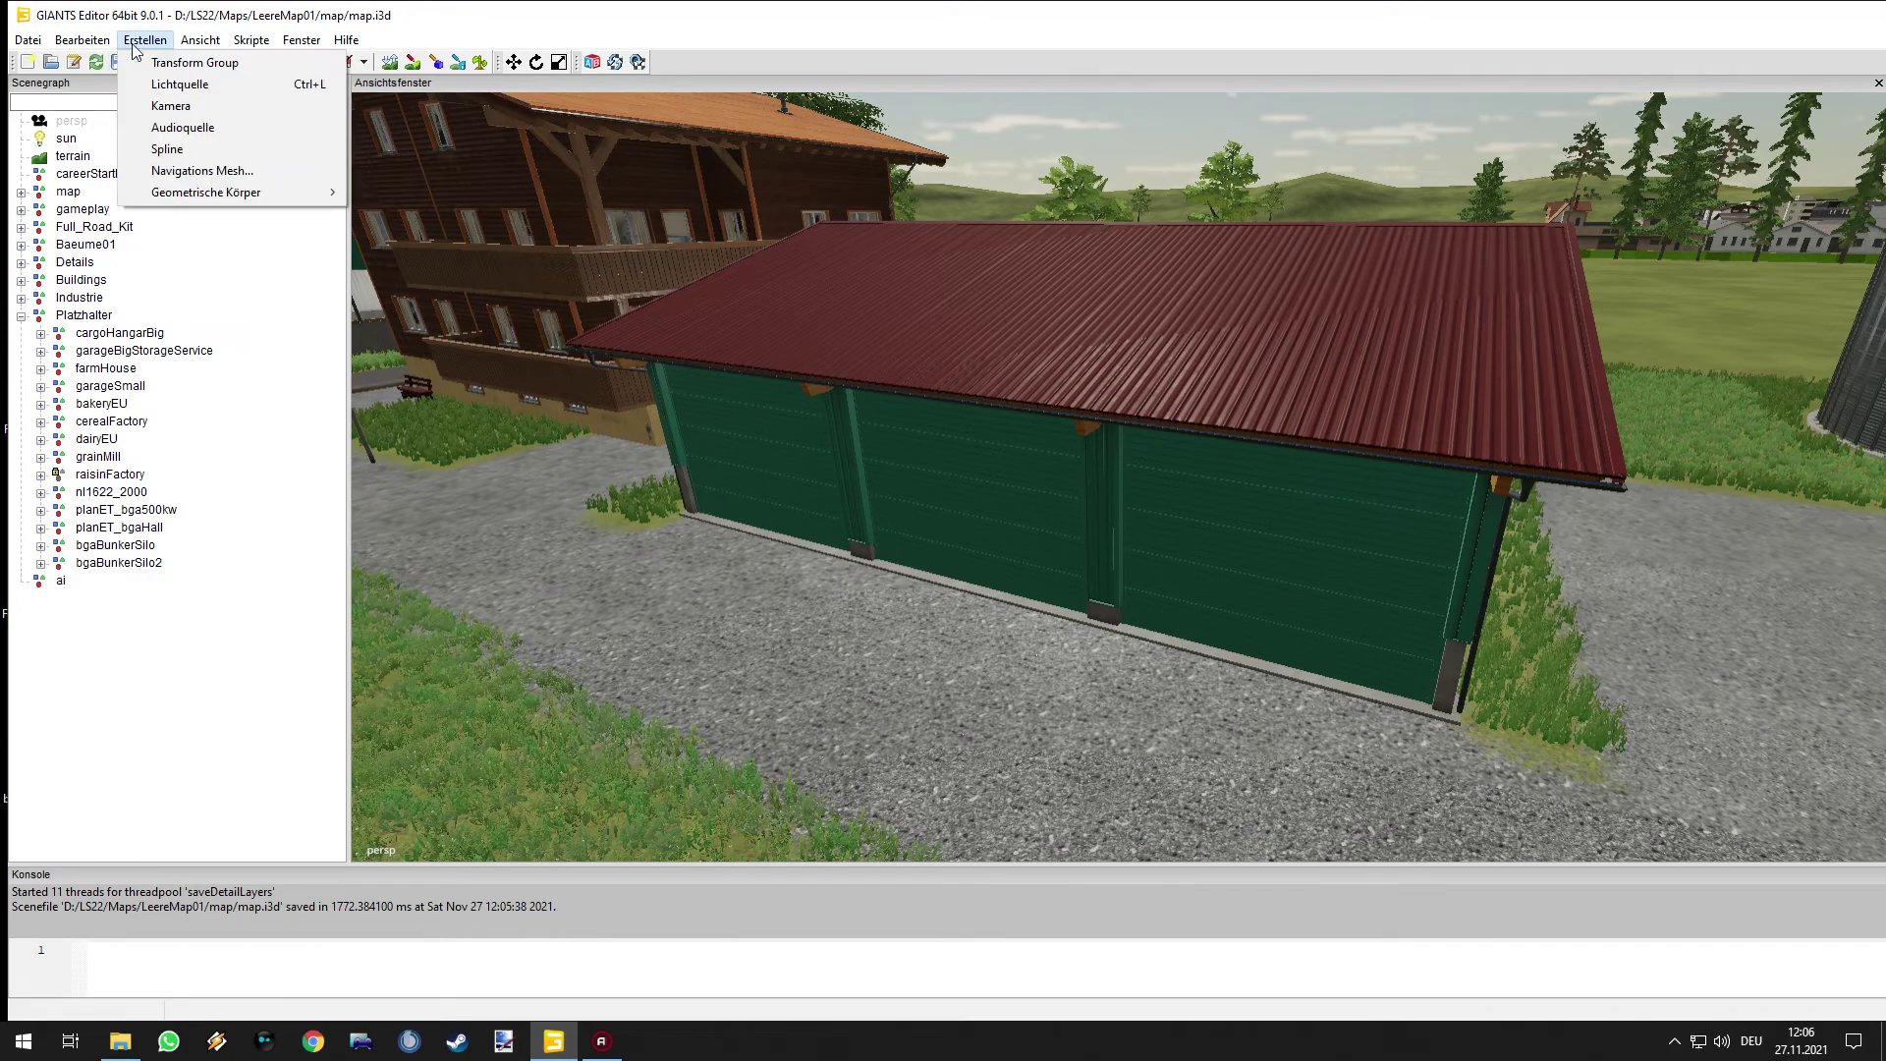
left_click(137, 45)
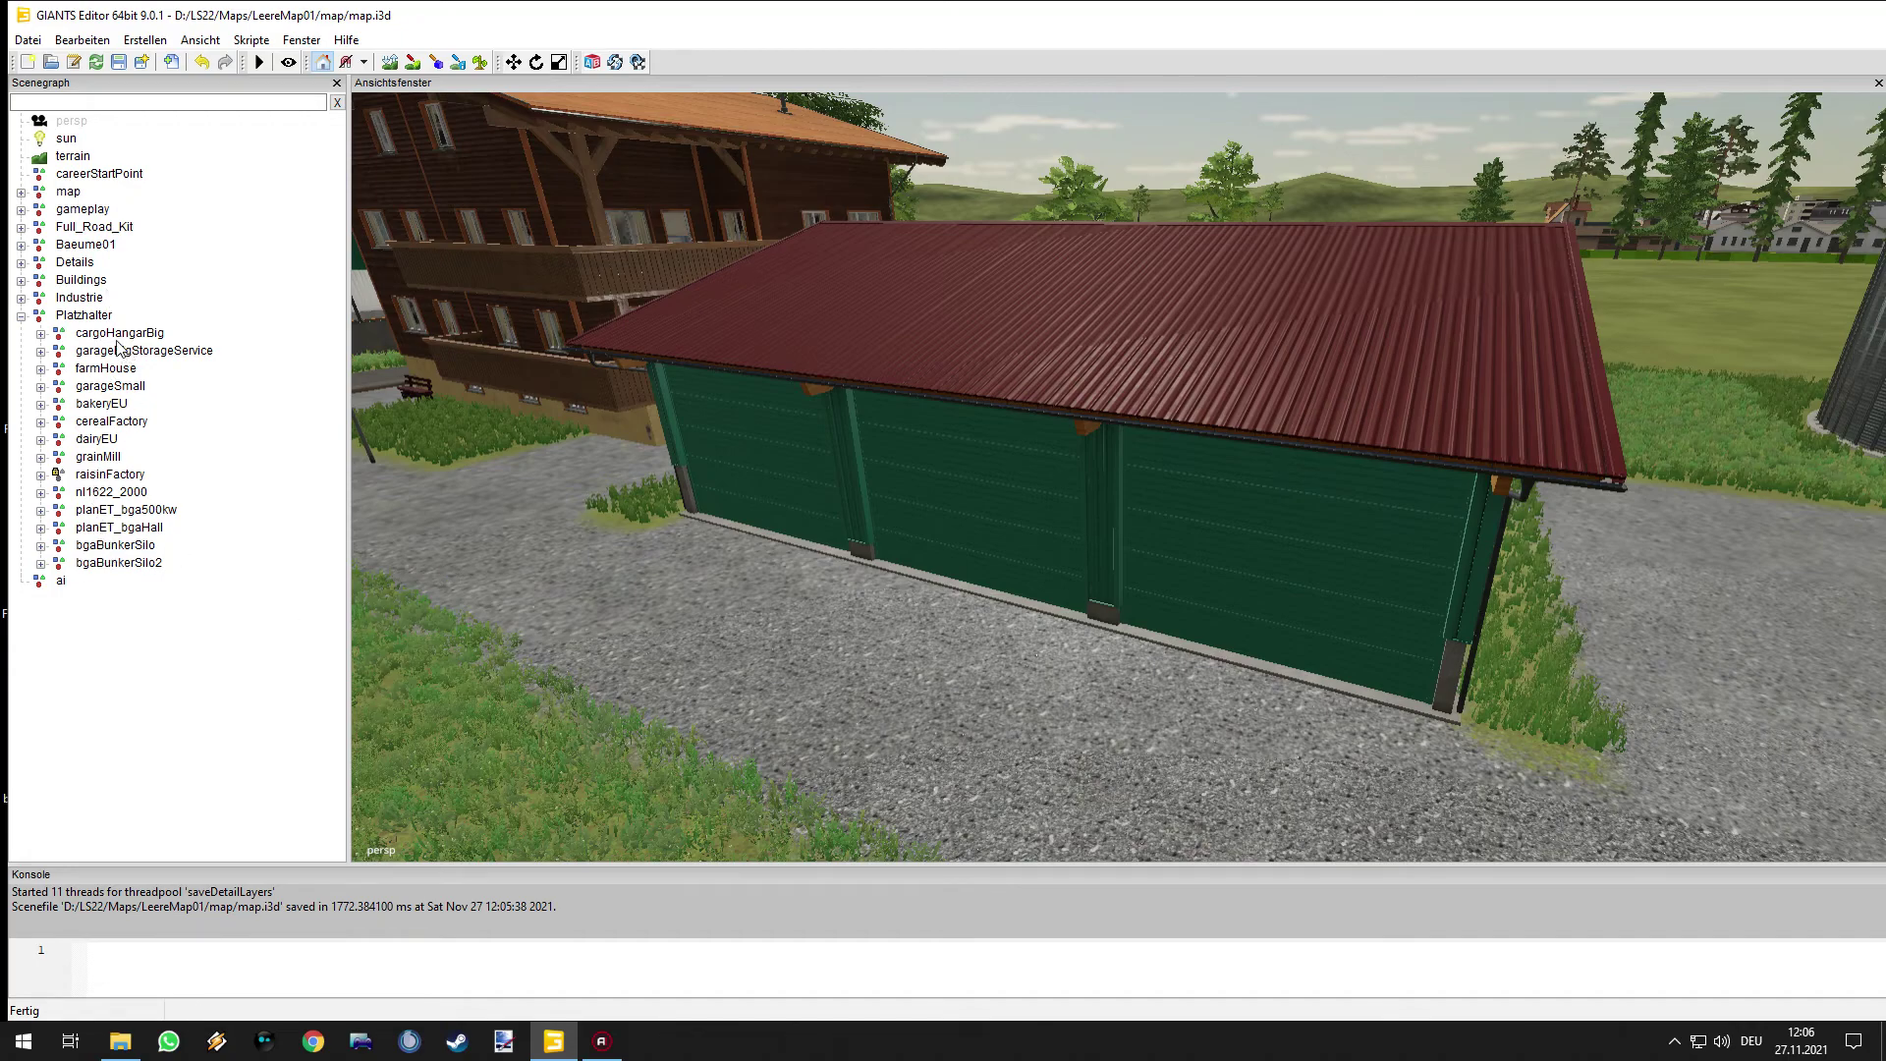
- Examine which Platzhalter nodes belong to the farmyard halls and garages by selecting the buildings, and collapse the group
left_click_drag(928, 535, 717, 479, "alt")
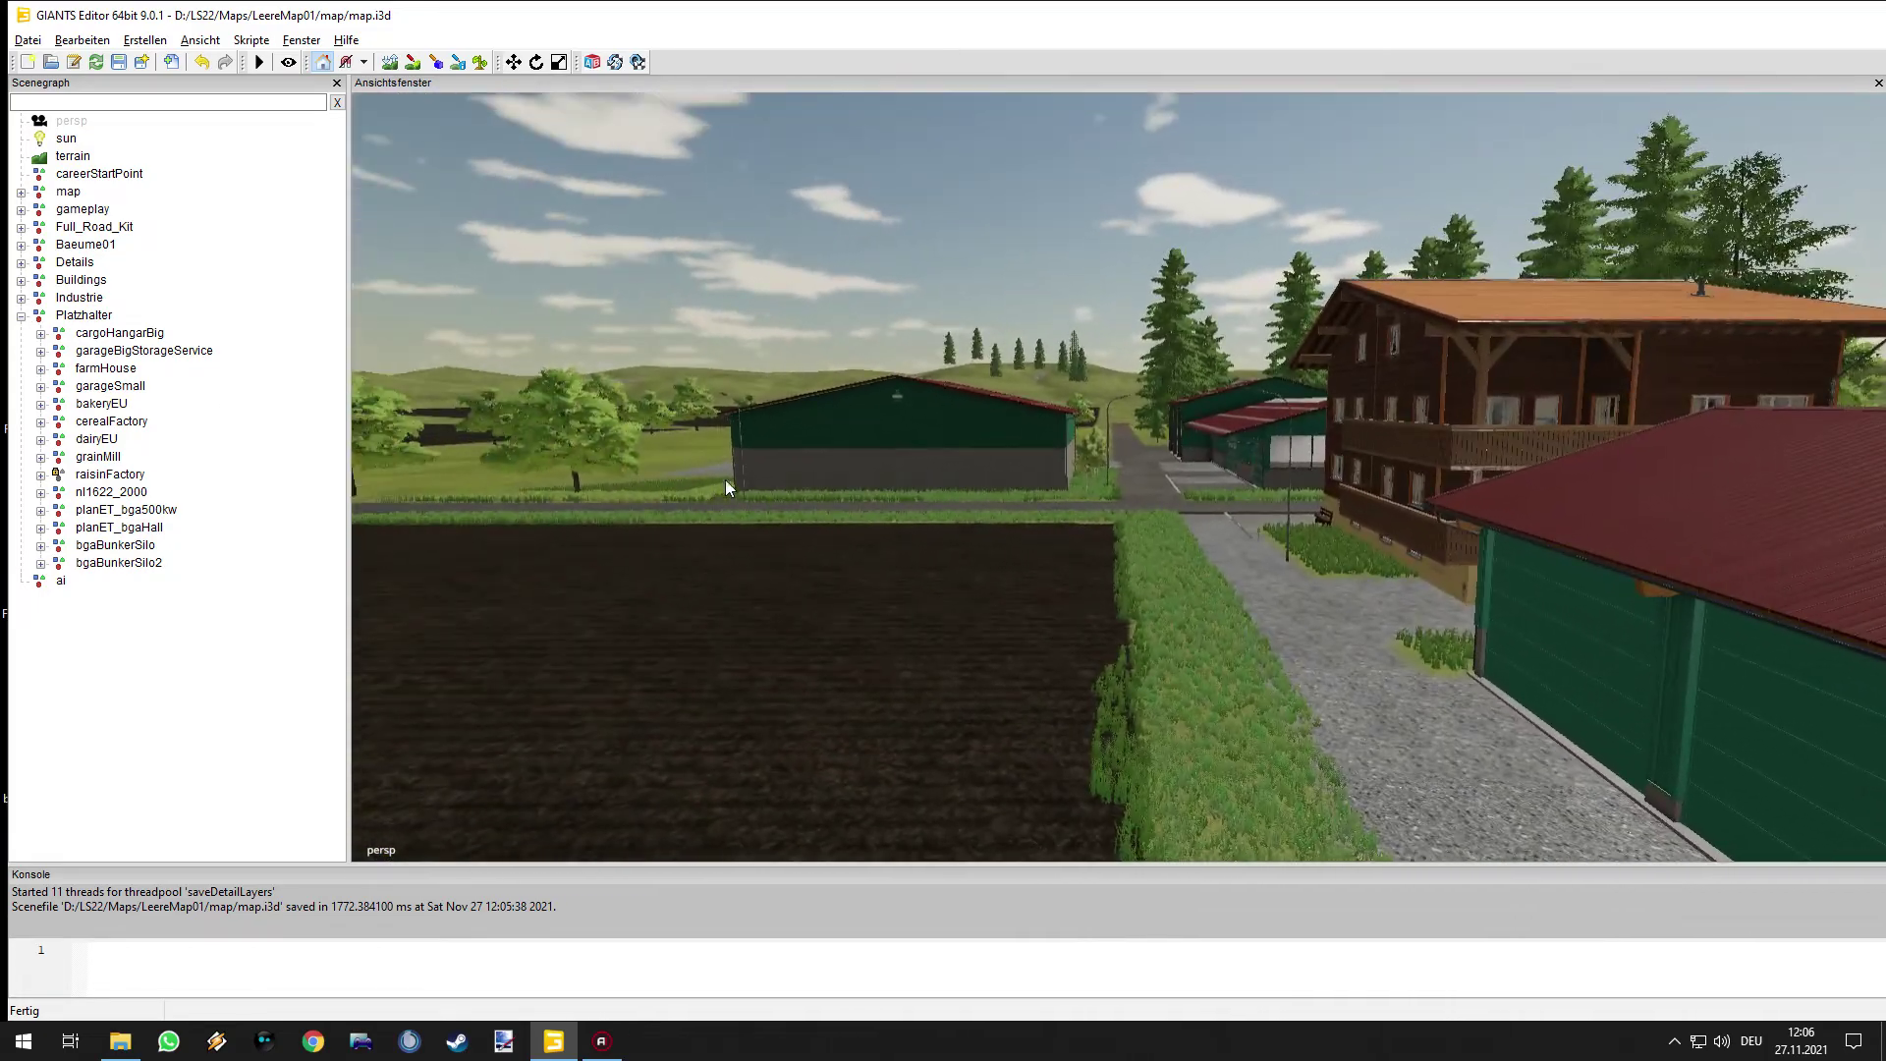
scroll(1268, 564, "up", 5)
middle_click_drag(1267, 564, 1393, 566, "alt")
right_click_drag(1395, 574, 1532, 464)
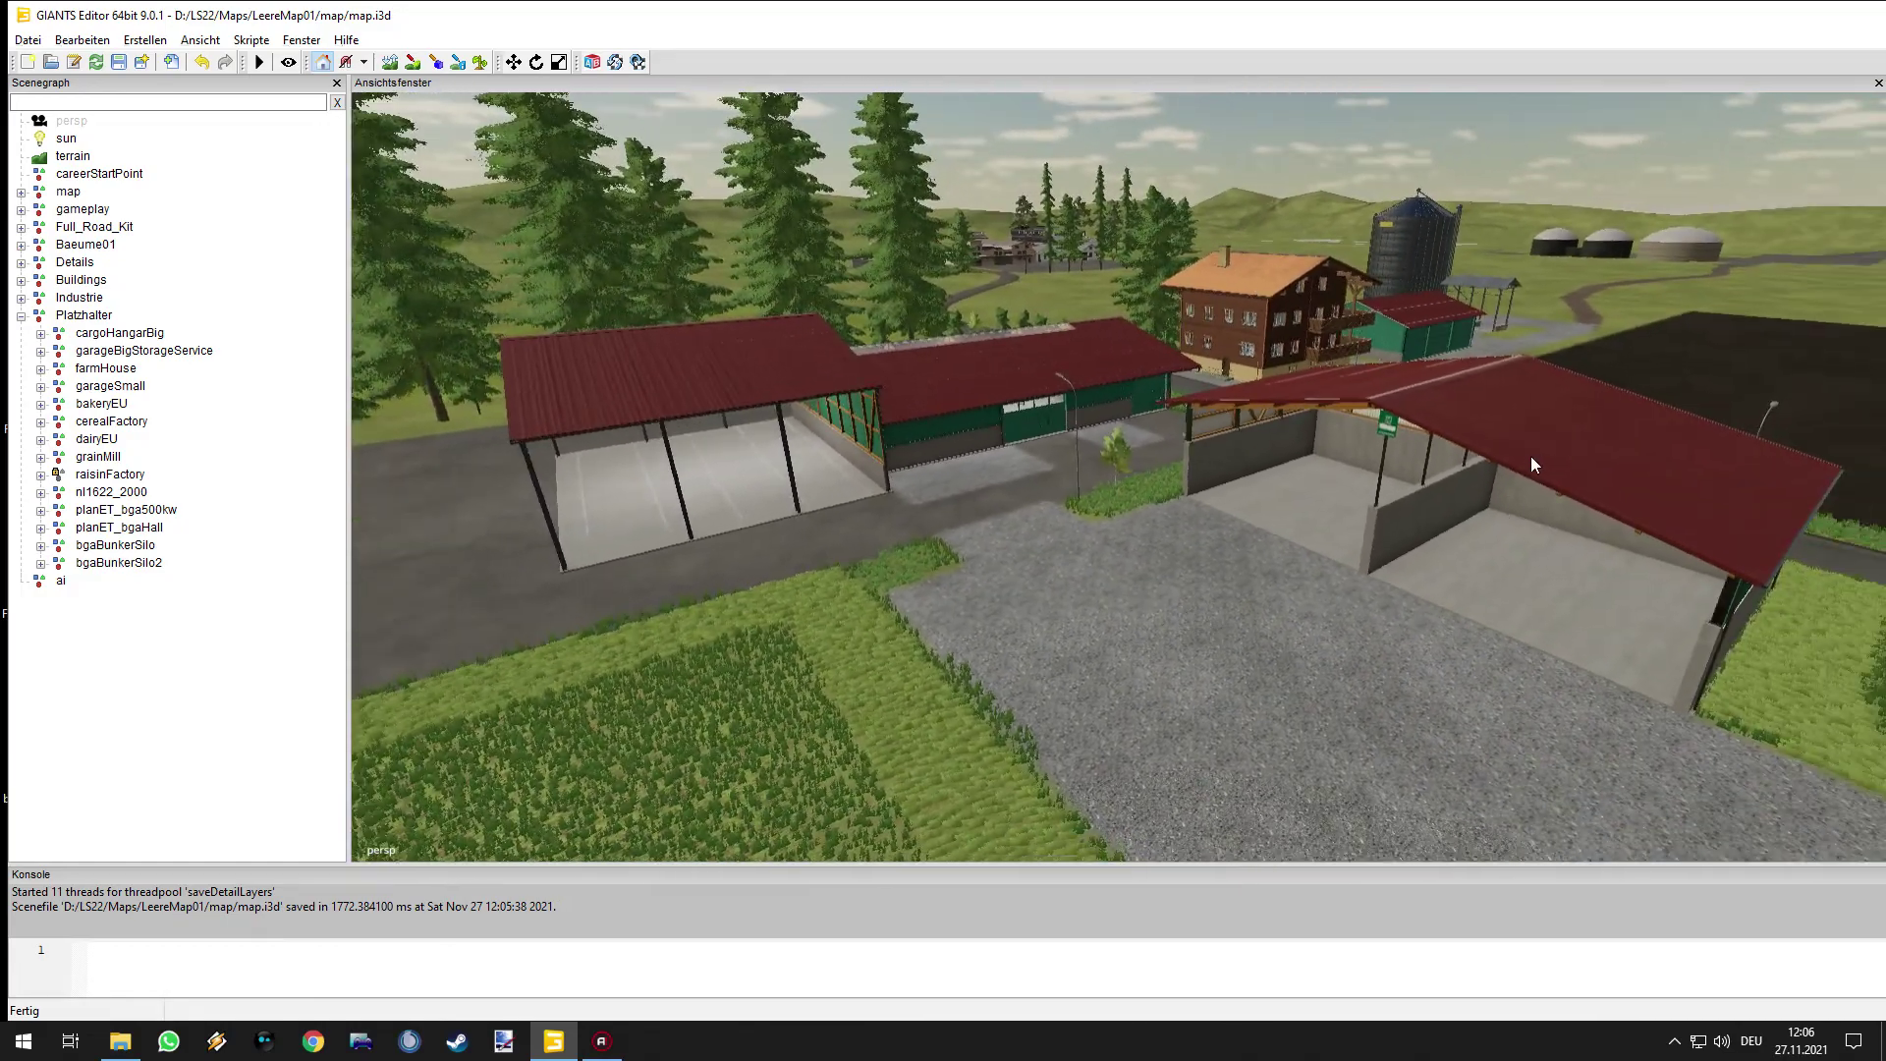
left_click(1007, 383)
left_click(1464, 384)
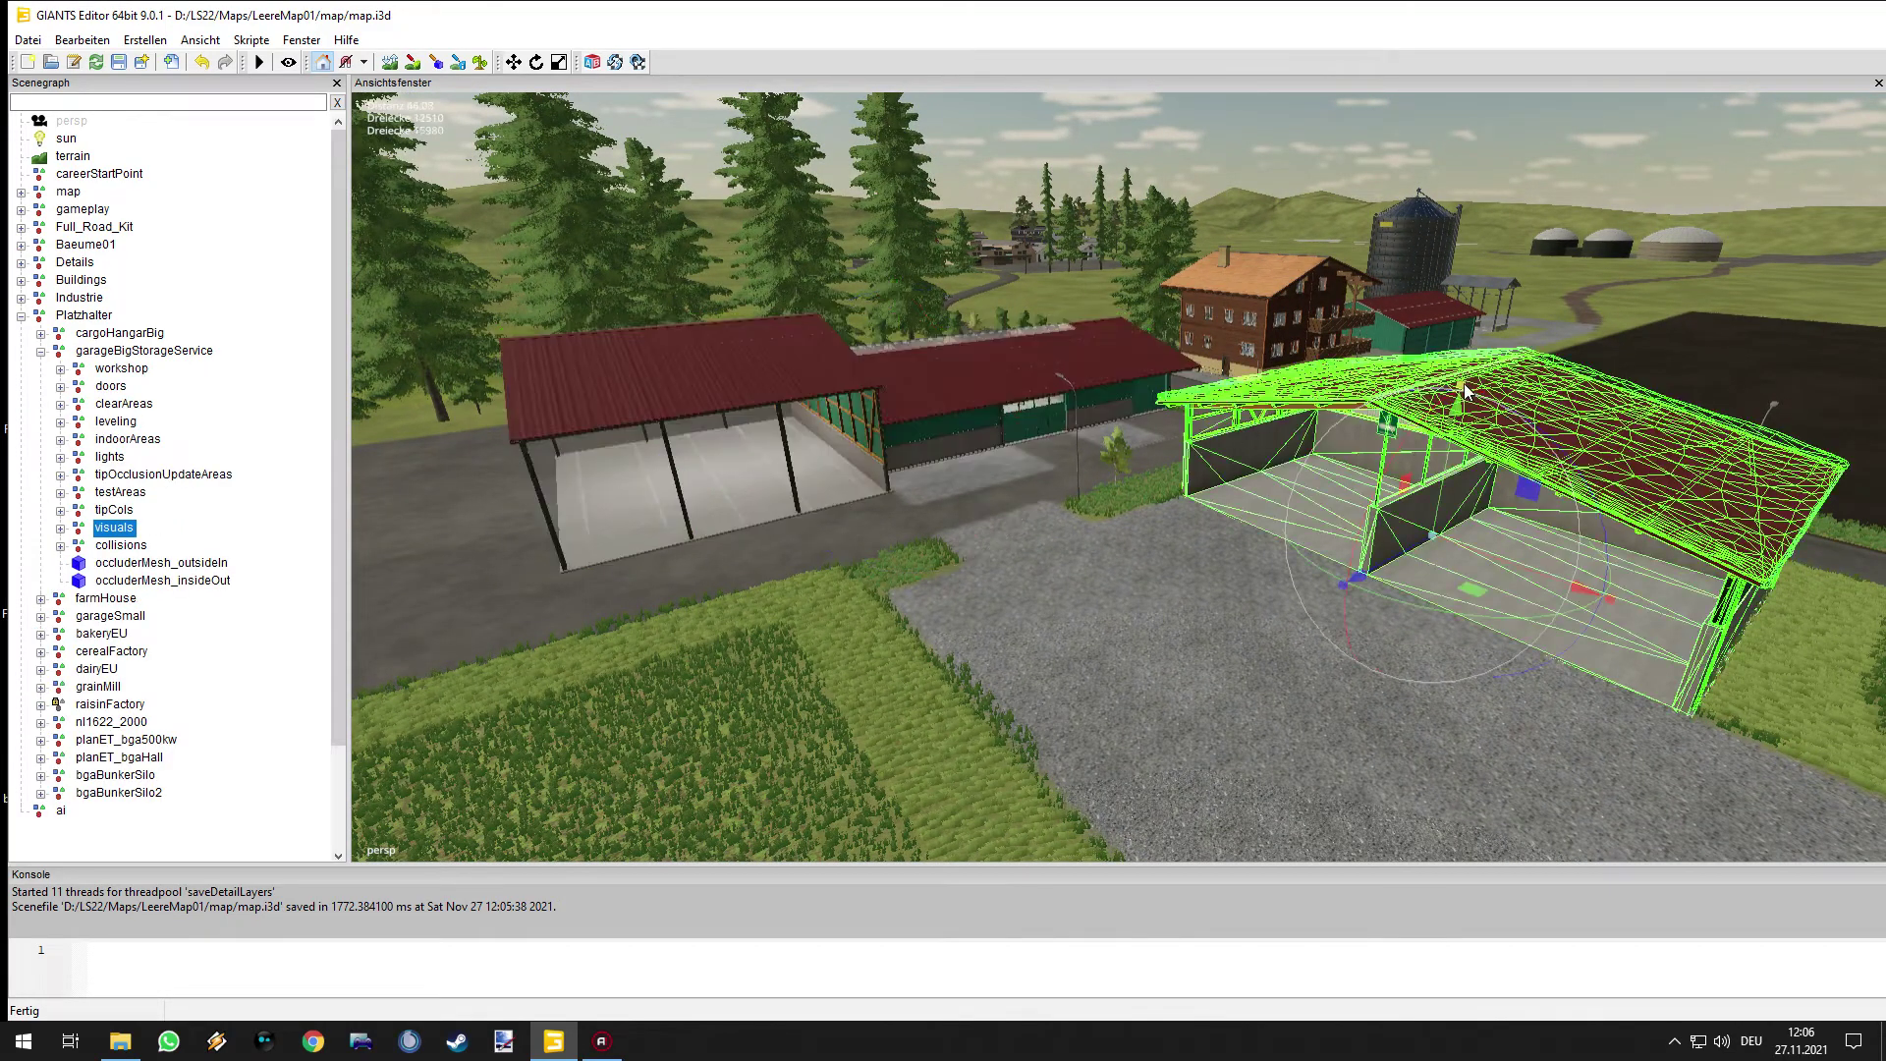
left_click(1413, 322)
left_click(1353, 328)
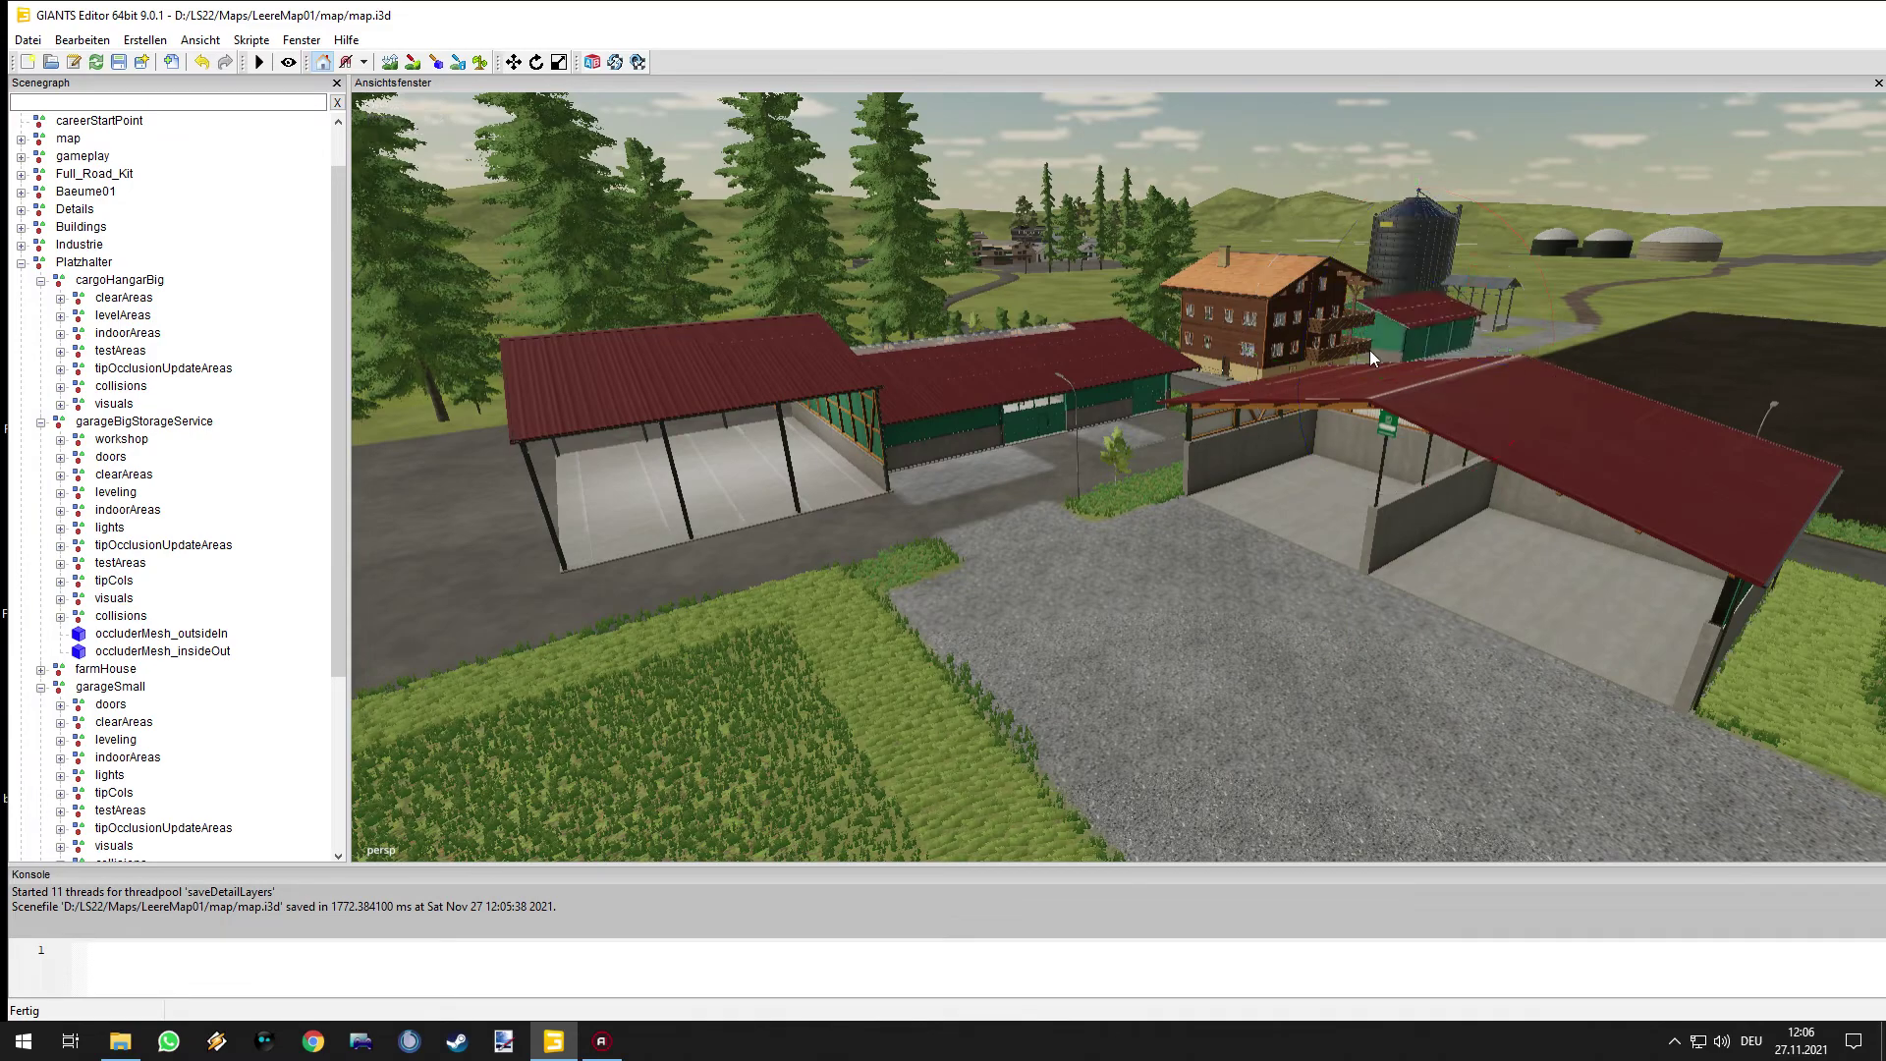
left_click_drag(1085, 550, 1134, 576, "alt")
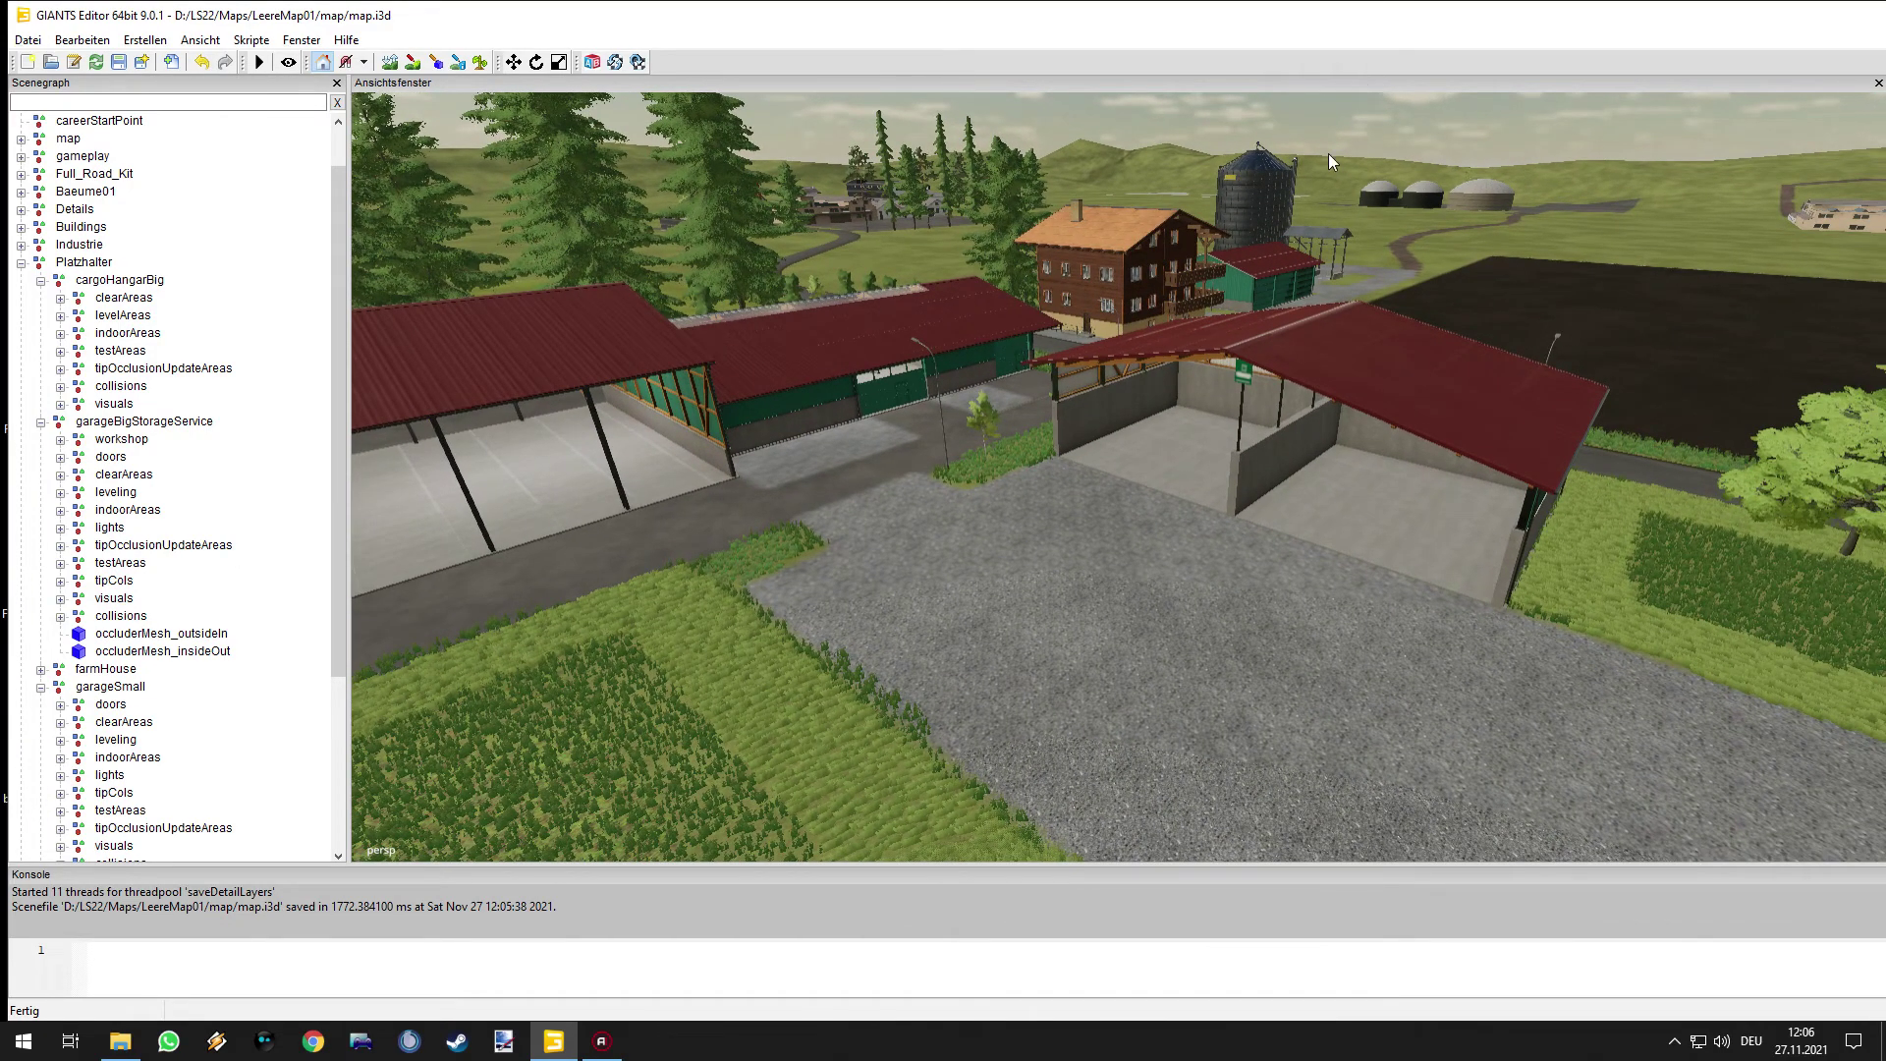
left_click(21, 264)
- Select the bakery building to examine its bakeryEU node and surroundings, and collapse the garageSmall and Platzhalter groups
right_click_drag(1124, 568, 1319, 597)
mouse_move(1141, 591)
right_mouse_down()
mouse_move(1318, 580)
mouse_move(977, 495)
mouse_move(1126, 511)
mouse_move(1108, 471)
right_mouse_up()
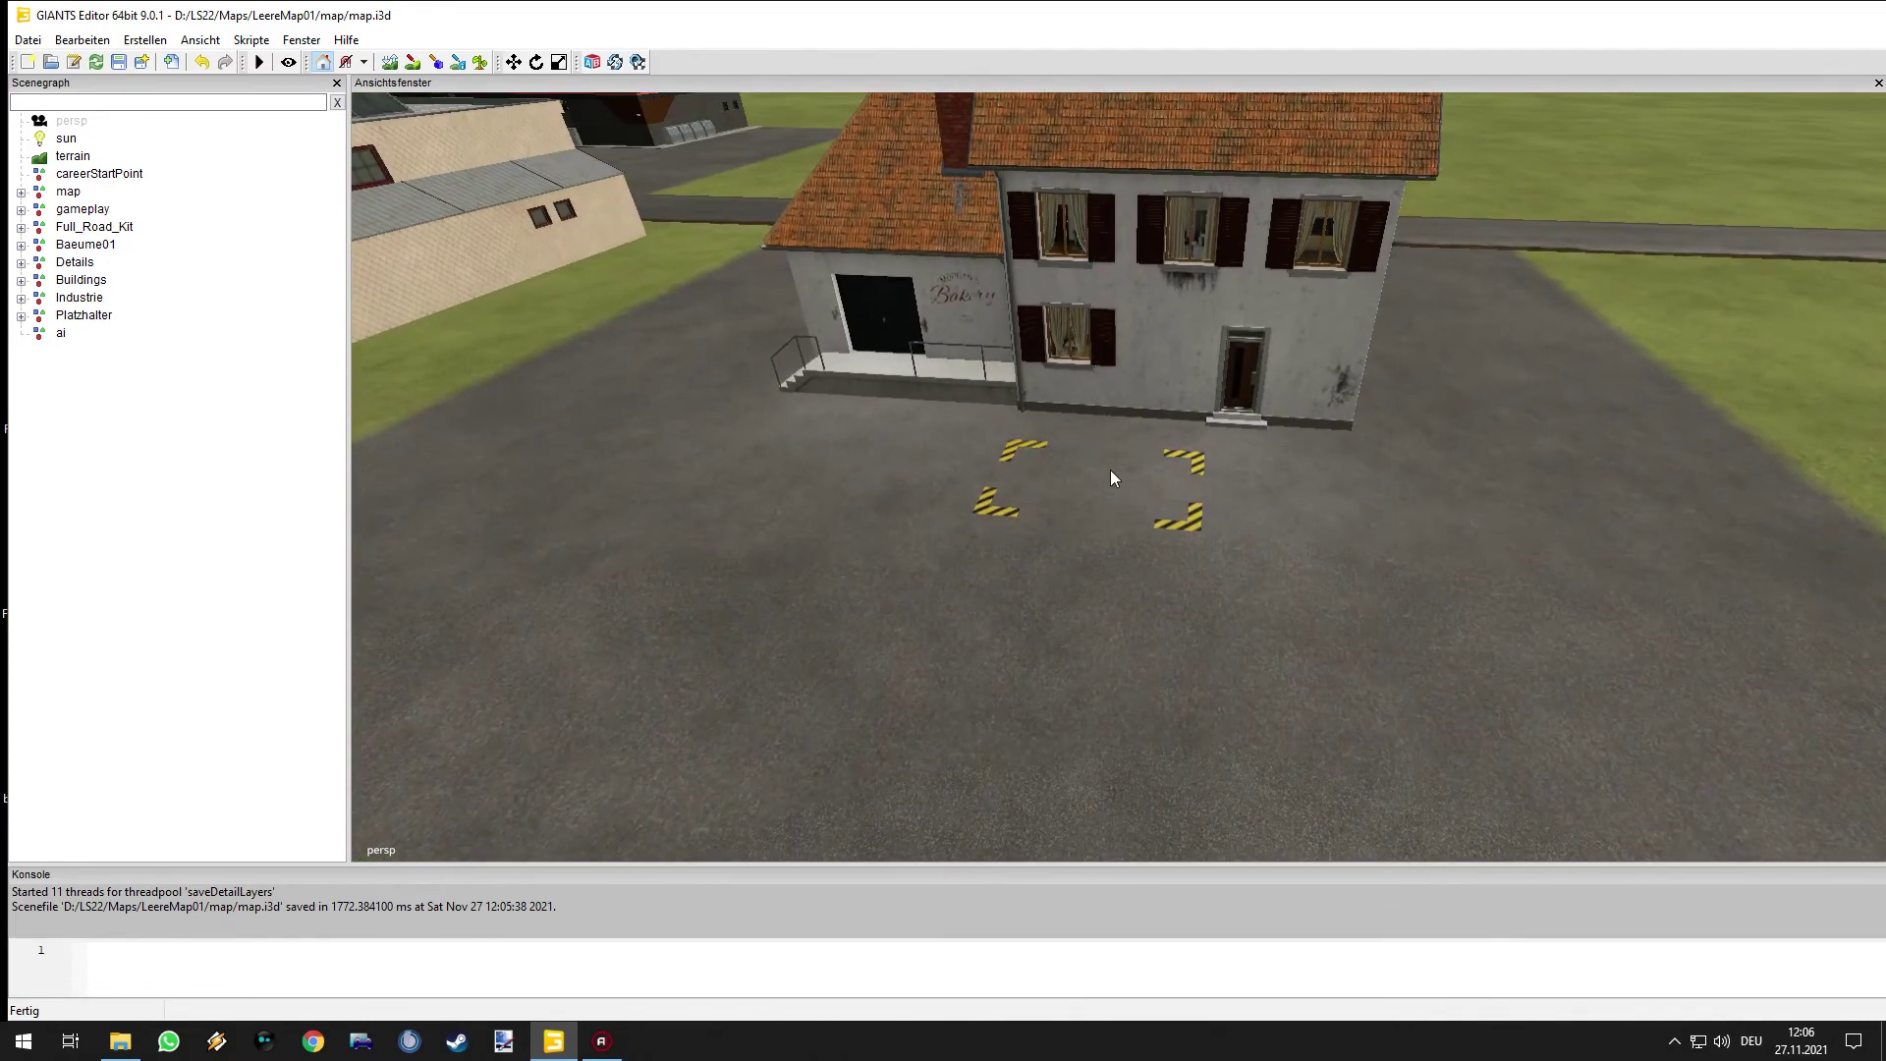
left_click(1184, 312)
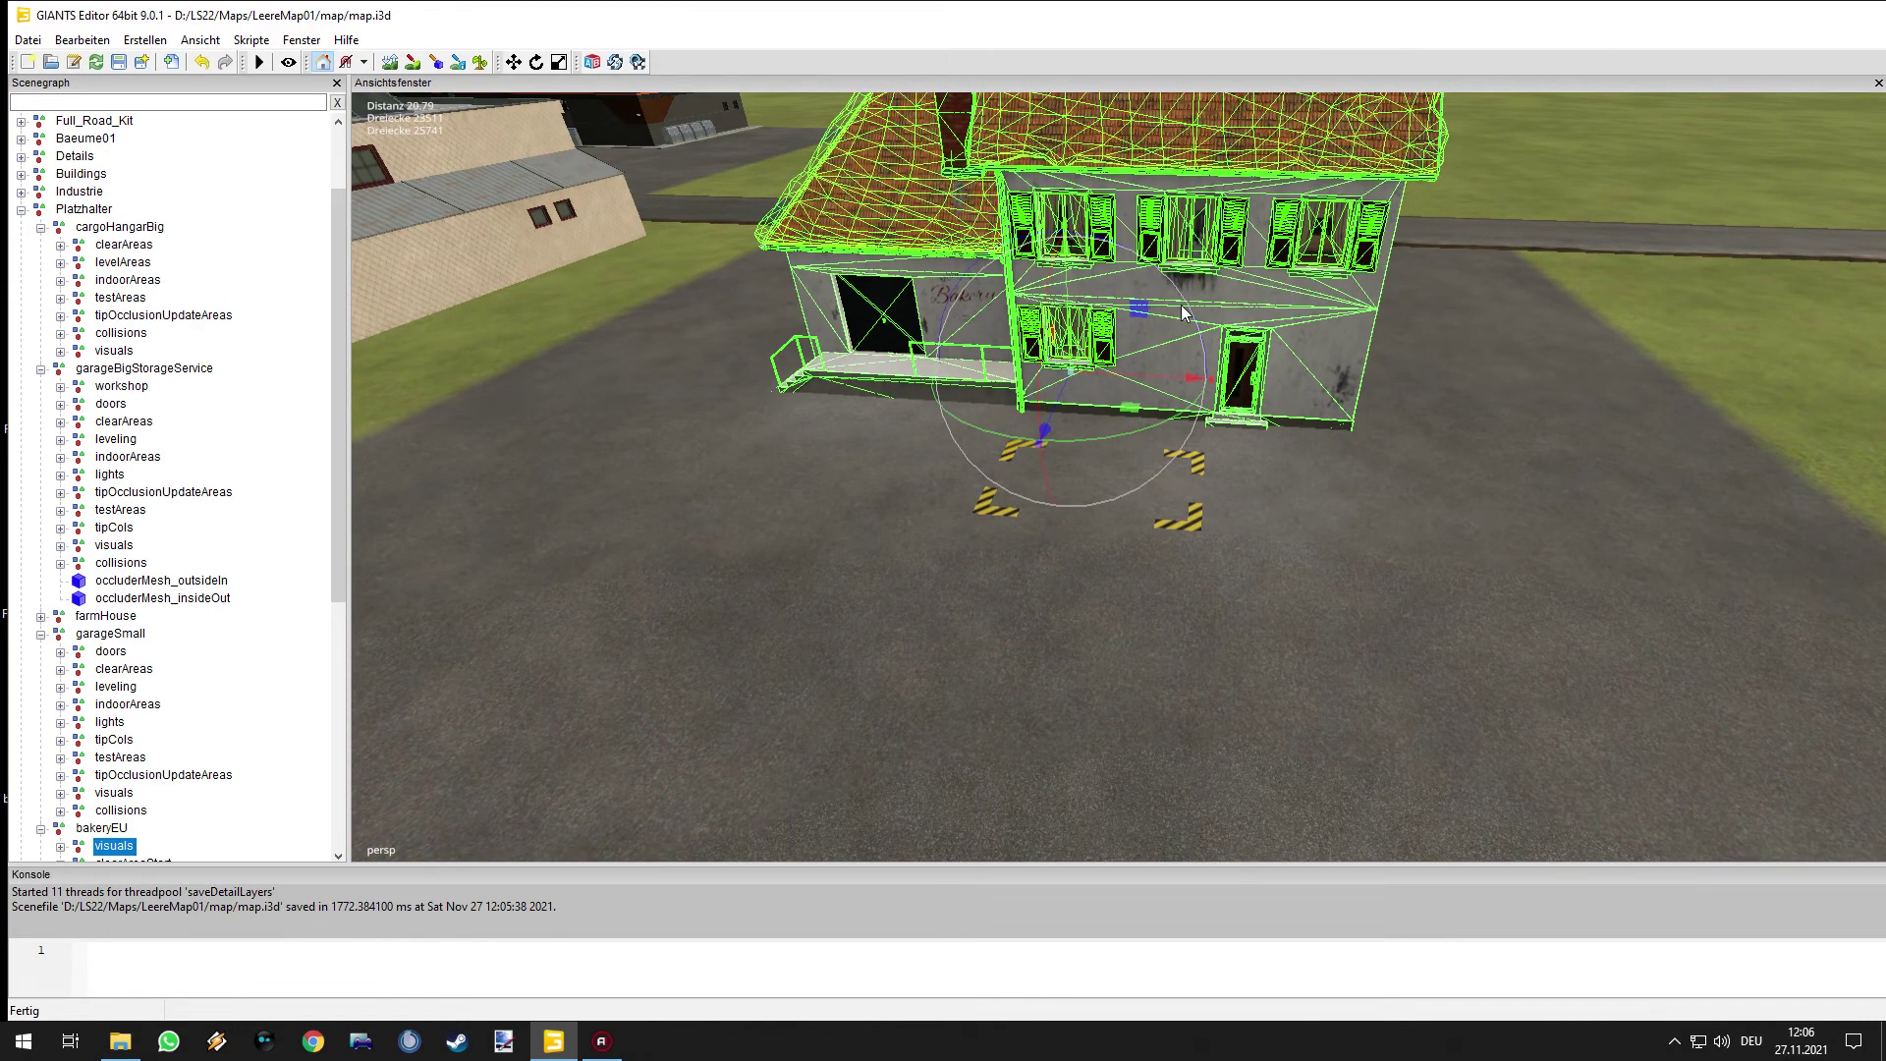
left_click(93, 832)
middle_click_drag(884, 633, 913, 617, "alt")
right_click_drag(914, 617, 1155, 610, "alt")
left_click_drag(1155, 609, 992, 542, "alt")
right_click_drag(993, 543, 881, 564, "alt")
left_click_drag(881, 563, 1000, 550, "alt")
left_click(258, 657)
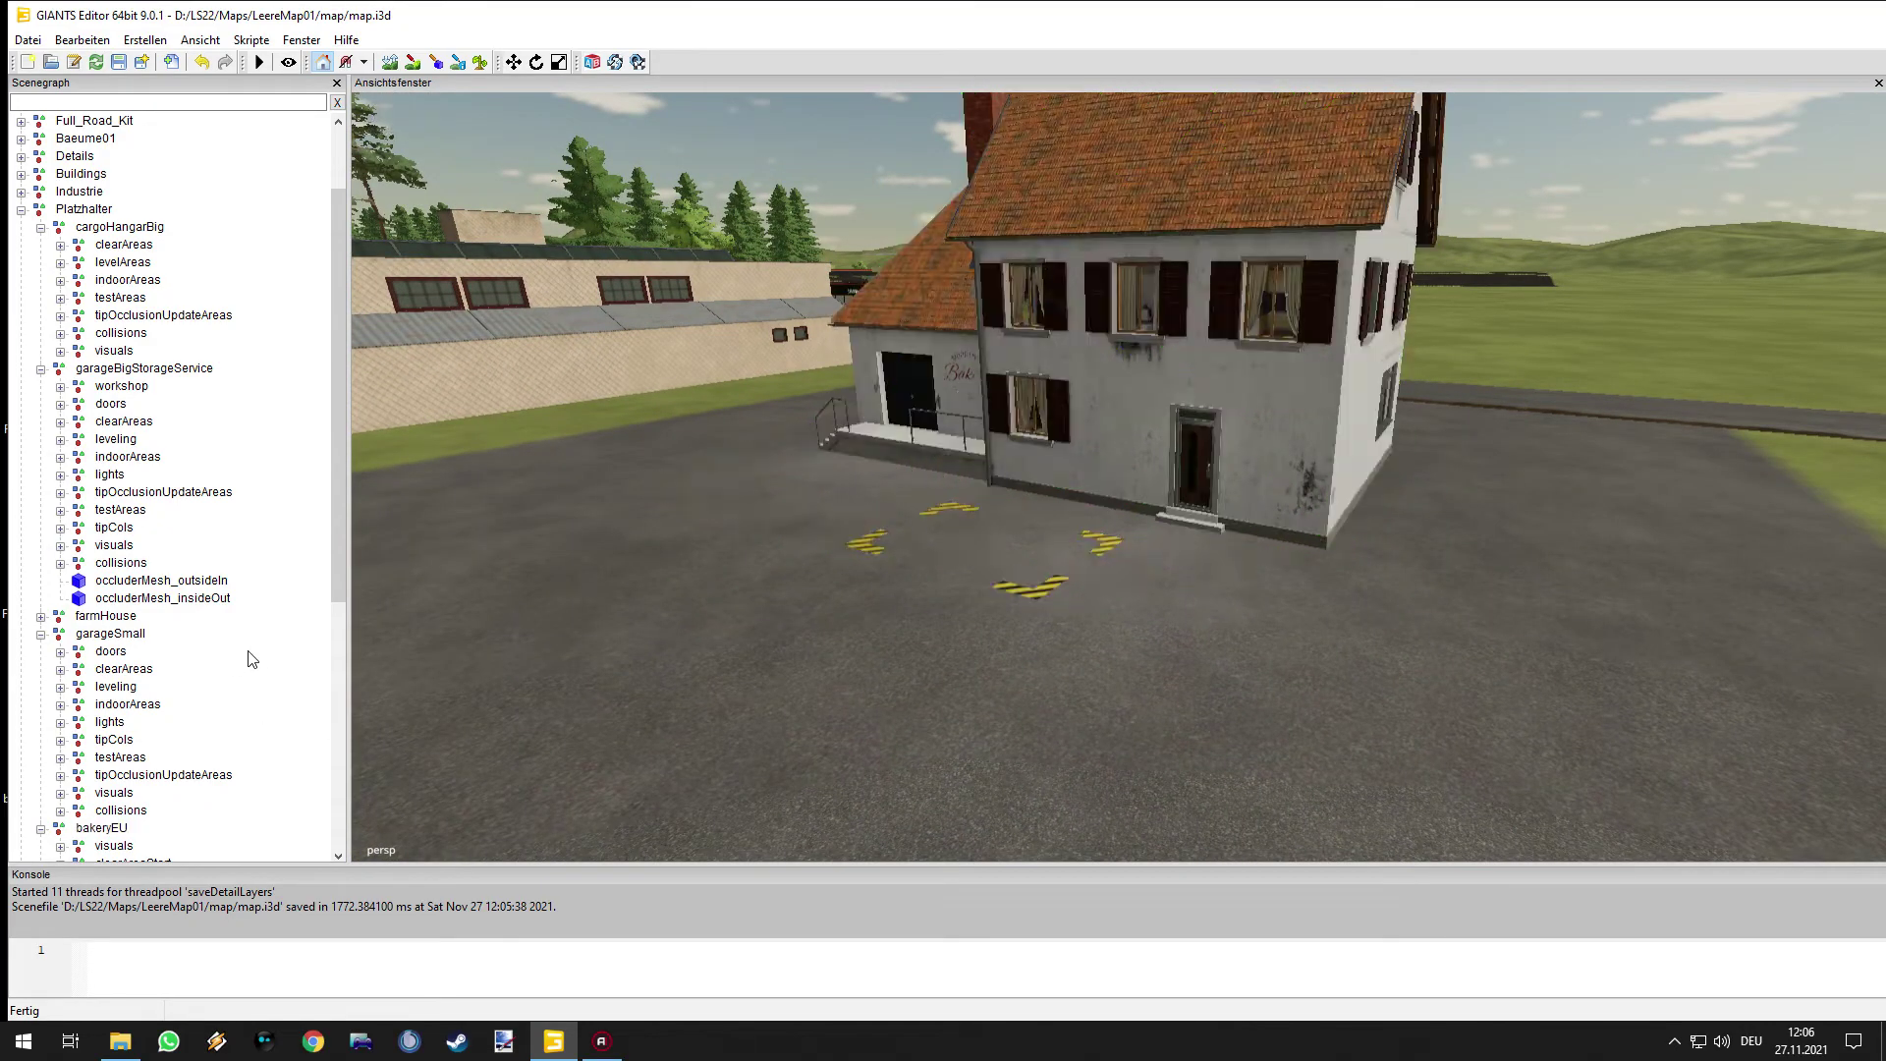
left_click(41, 634)
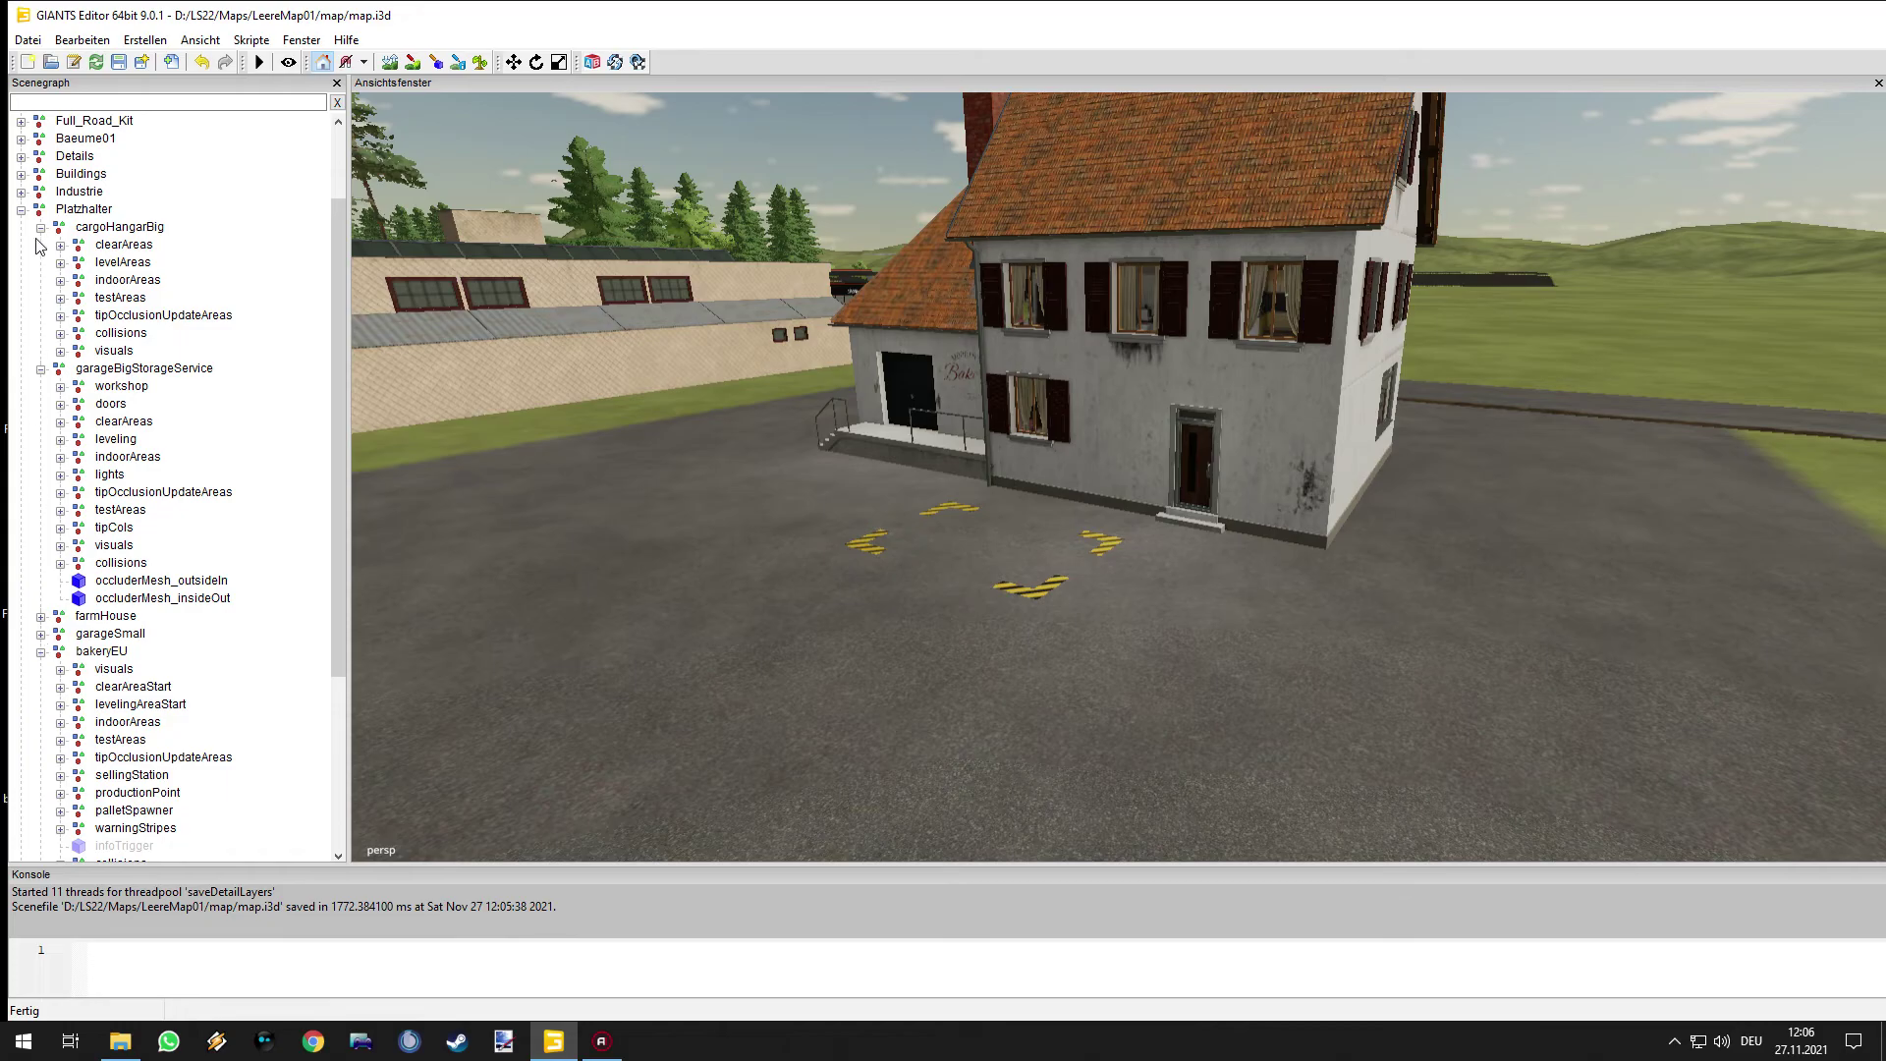
left_click(21, 211)
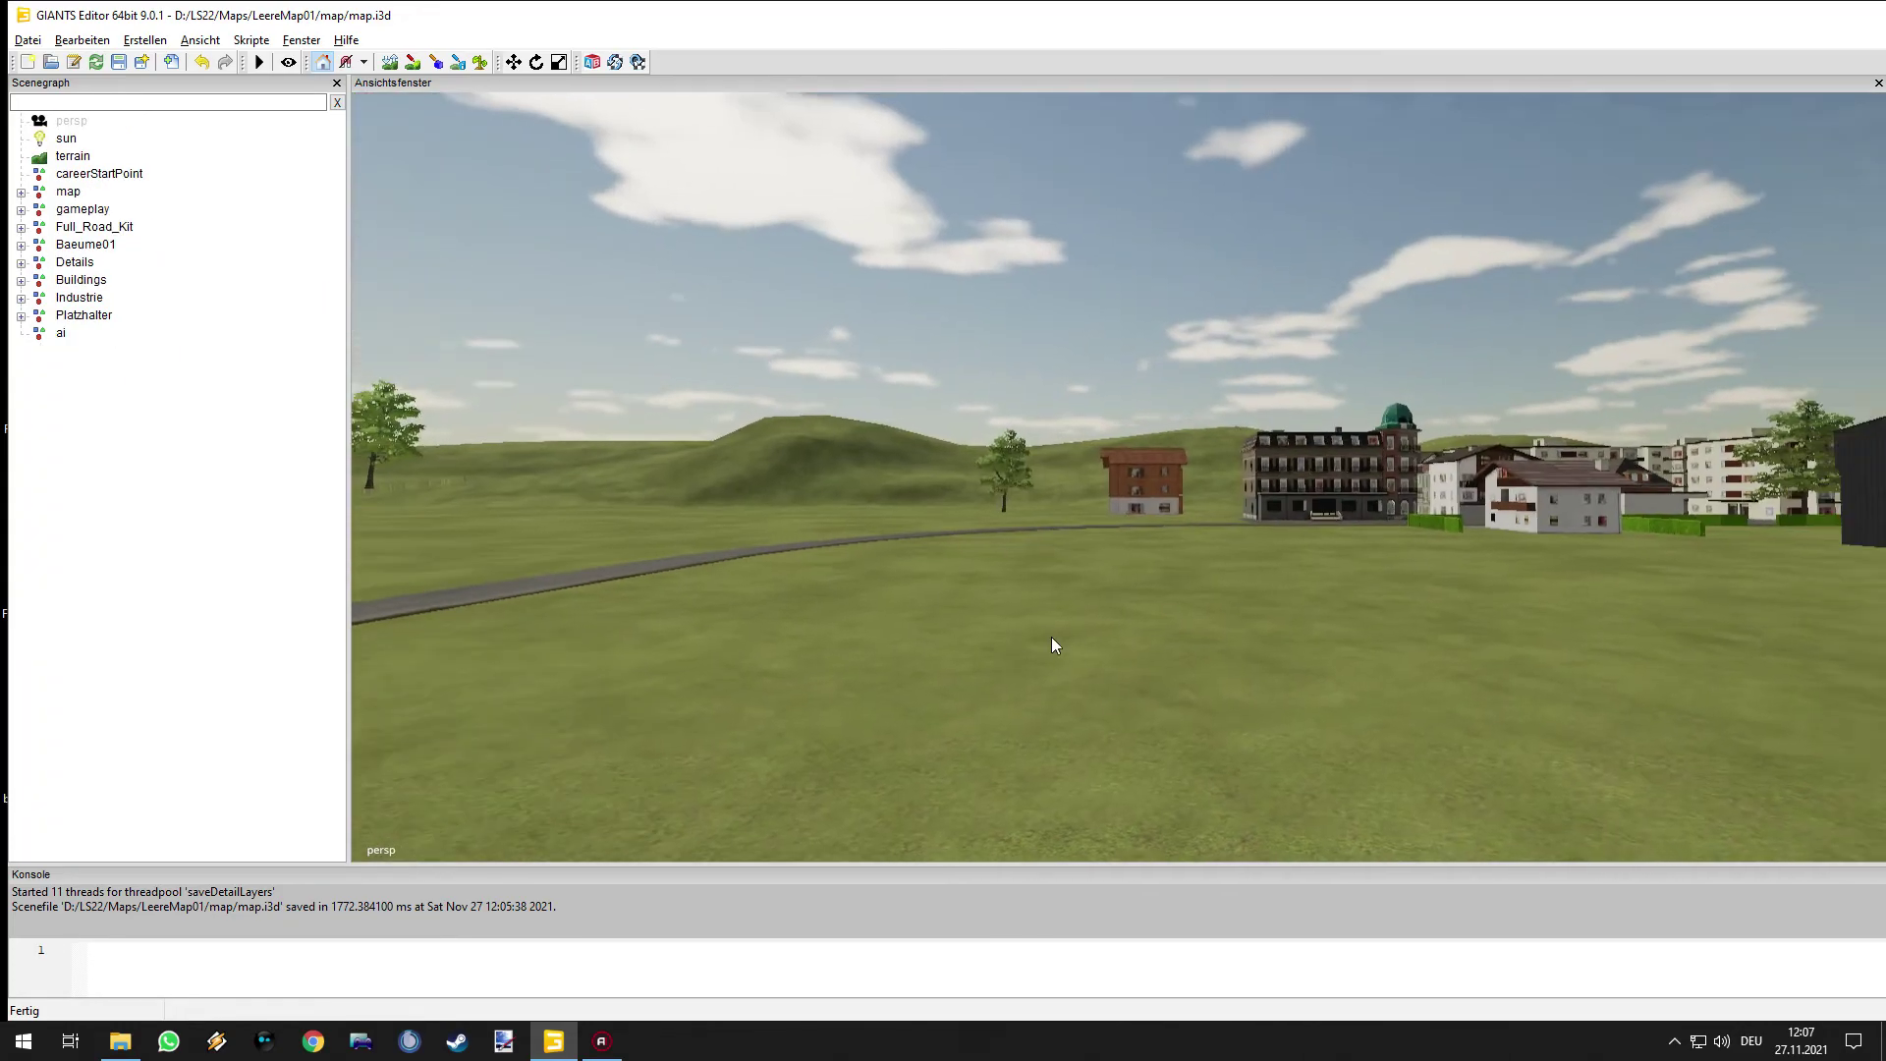
- Examine the town buildings along the street up to the bare asphalt beneath the apartment block's ground-floor balconies
scroll(1051, 644, "up", 6)
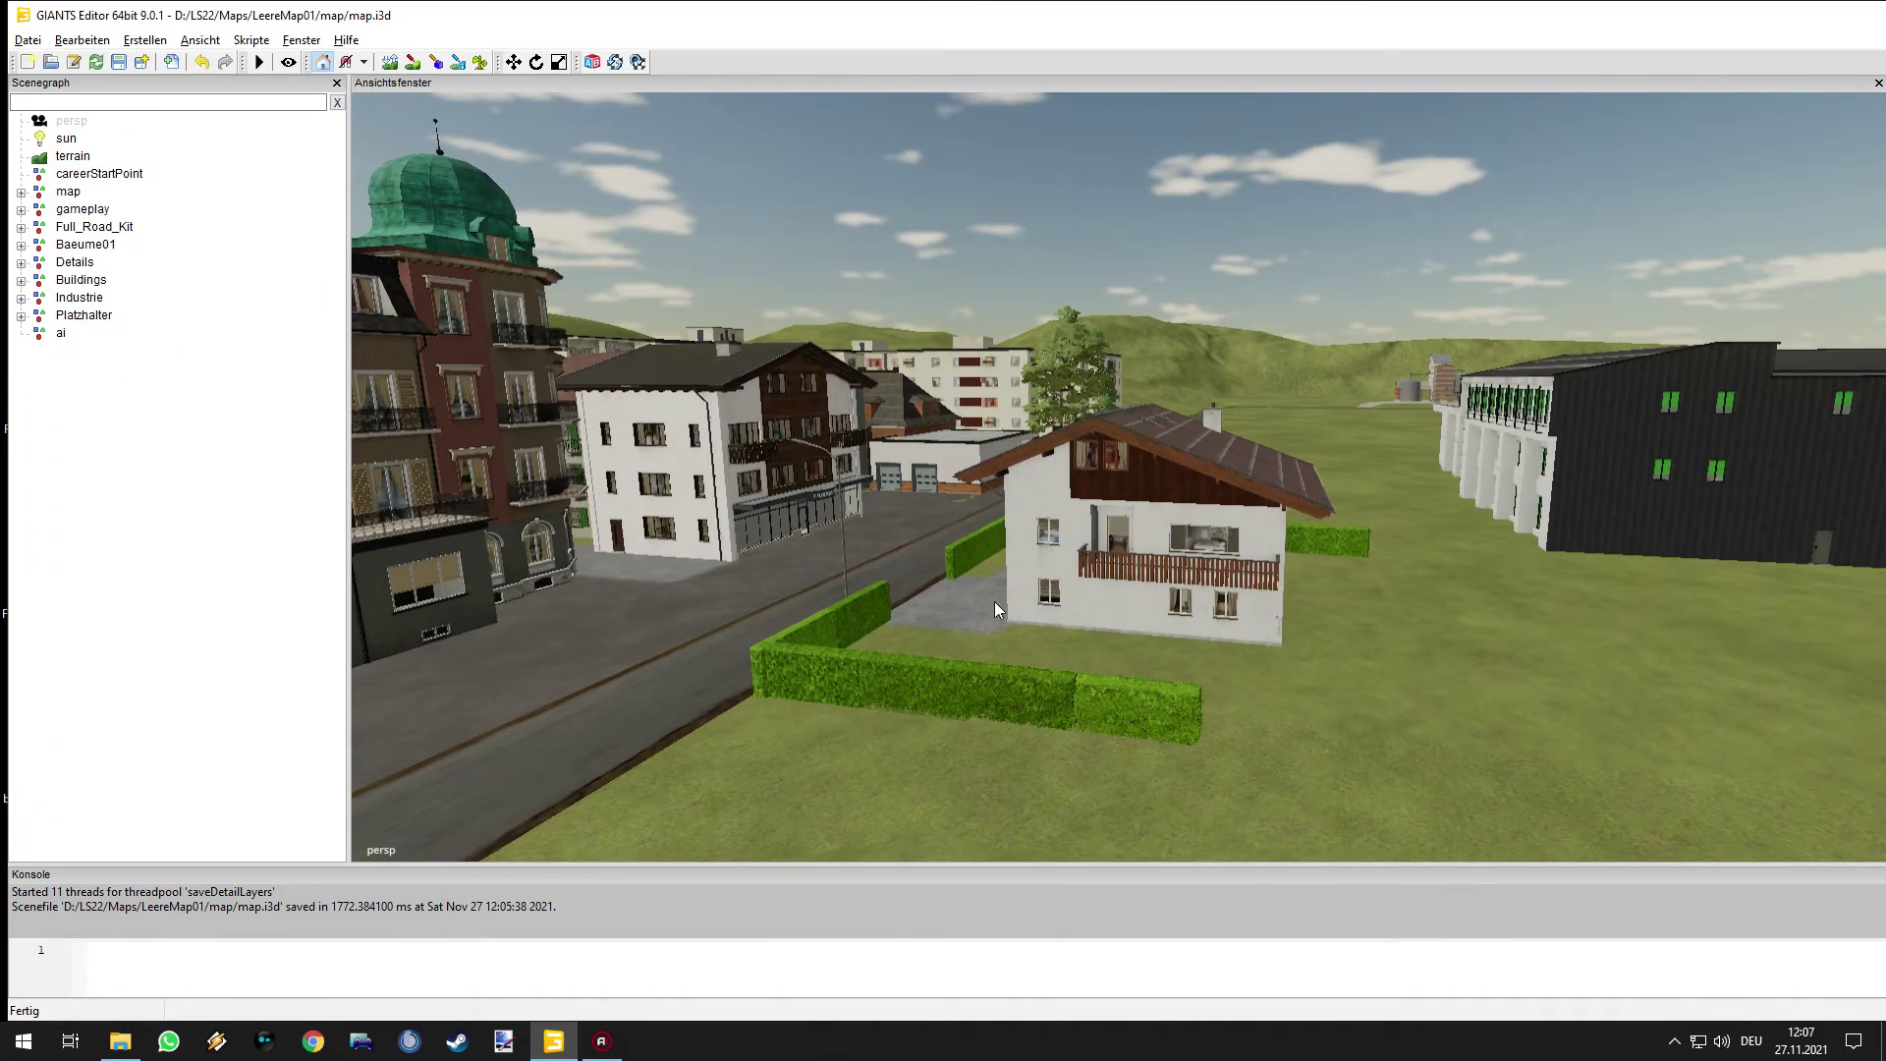
left_click_drag(994, 601, 1059, 595, "alt")
right_click_drag(1059, 595, 1807, 645, "alt")
scroll(1000, 605, "up", 4)
left_click_drag(1000, 606, 1059, 600, "alt")
right_click_drag(1059, 599, 1423, 611, "alt")
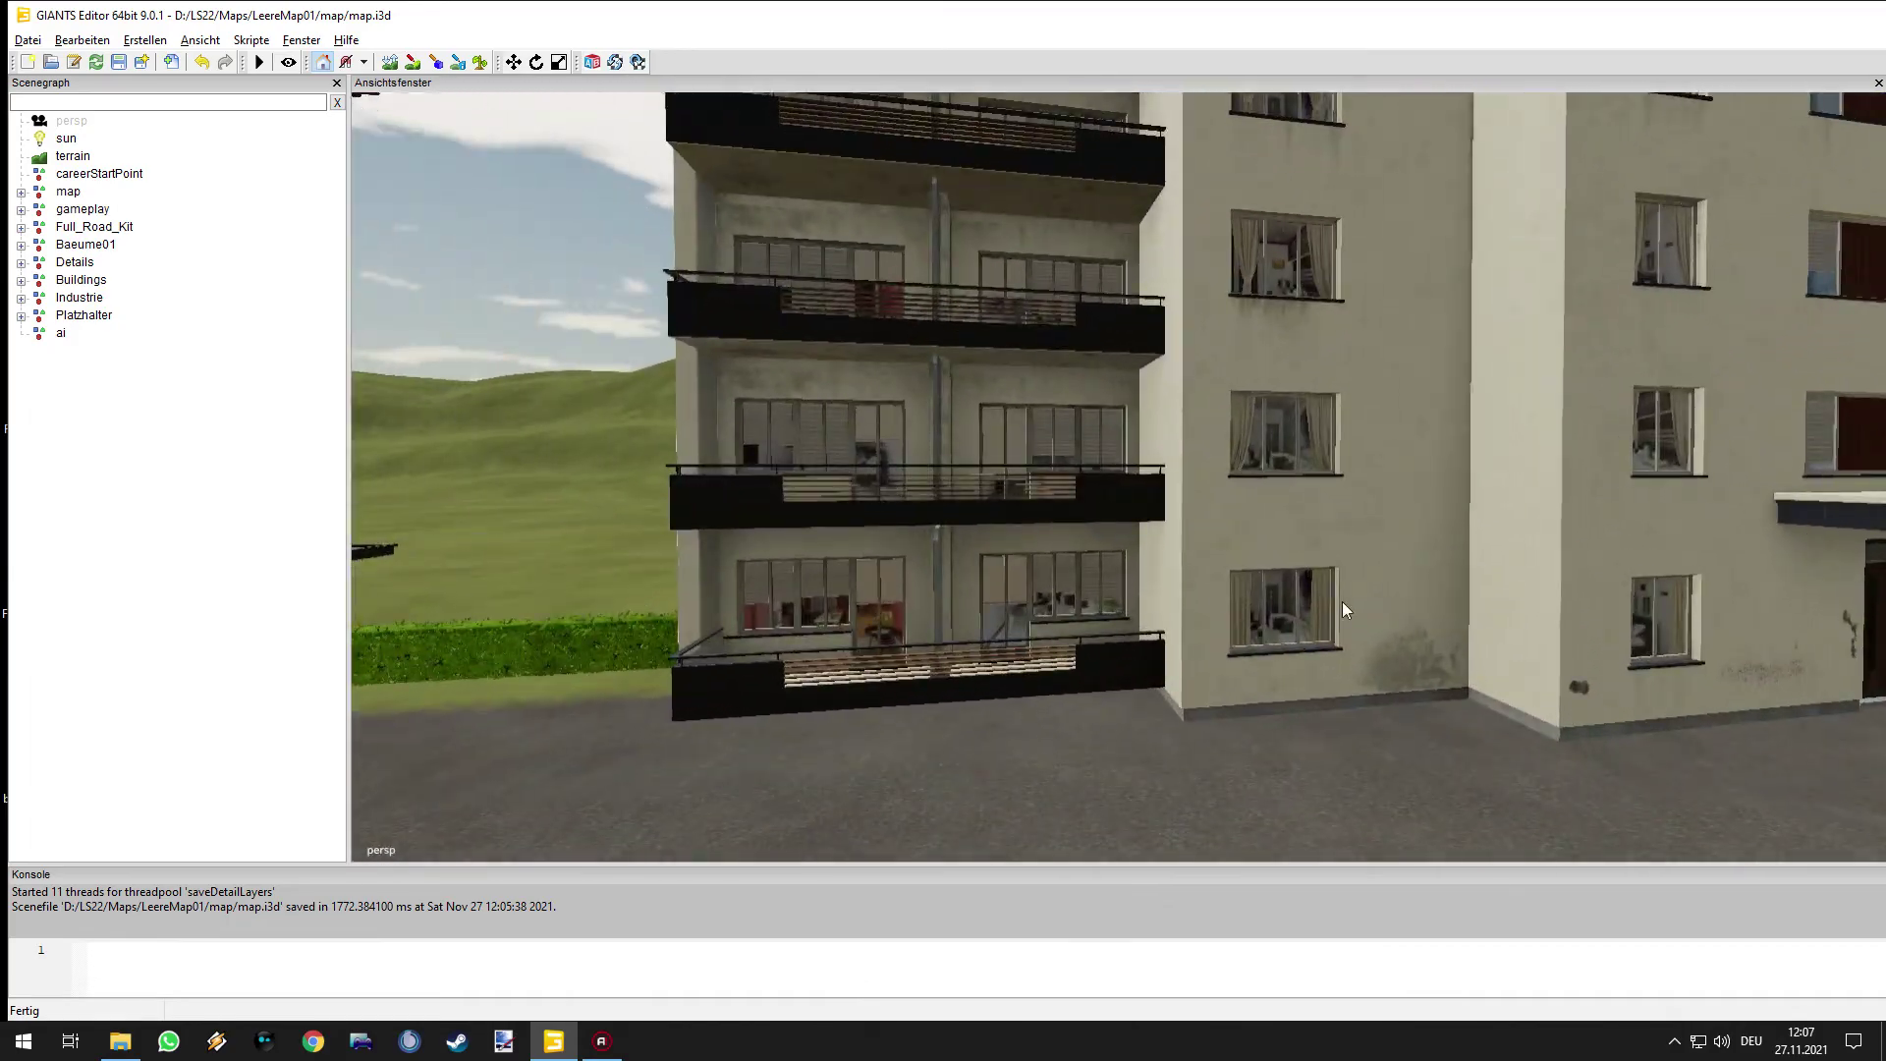
left_click_drag(1423, 611, 1491, 580, "alt")
scroll(1491, 580, "up", 10)
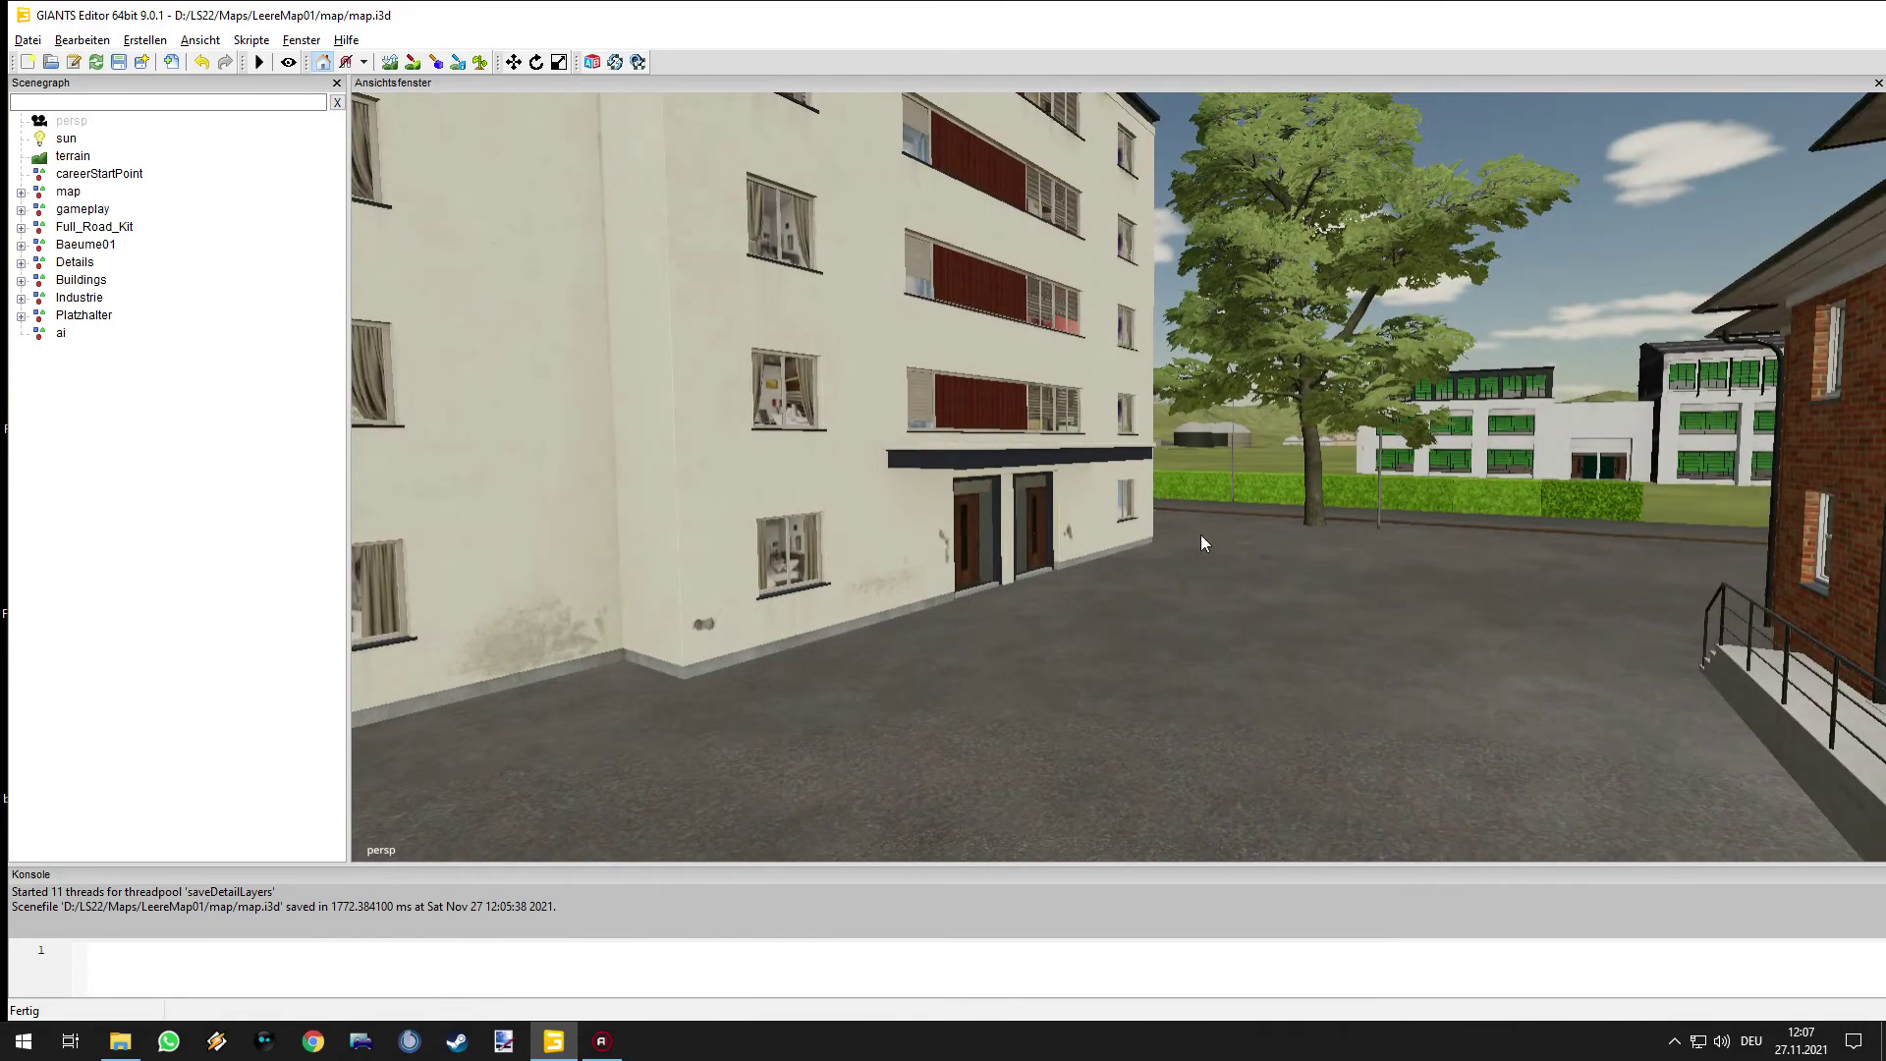
scroll(1043, 542, "up", 10)
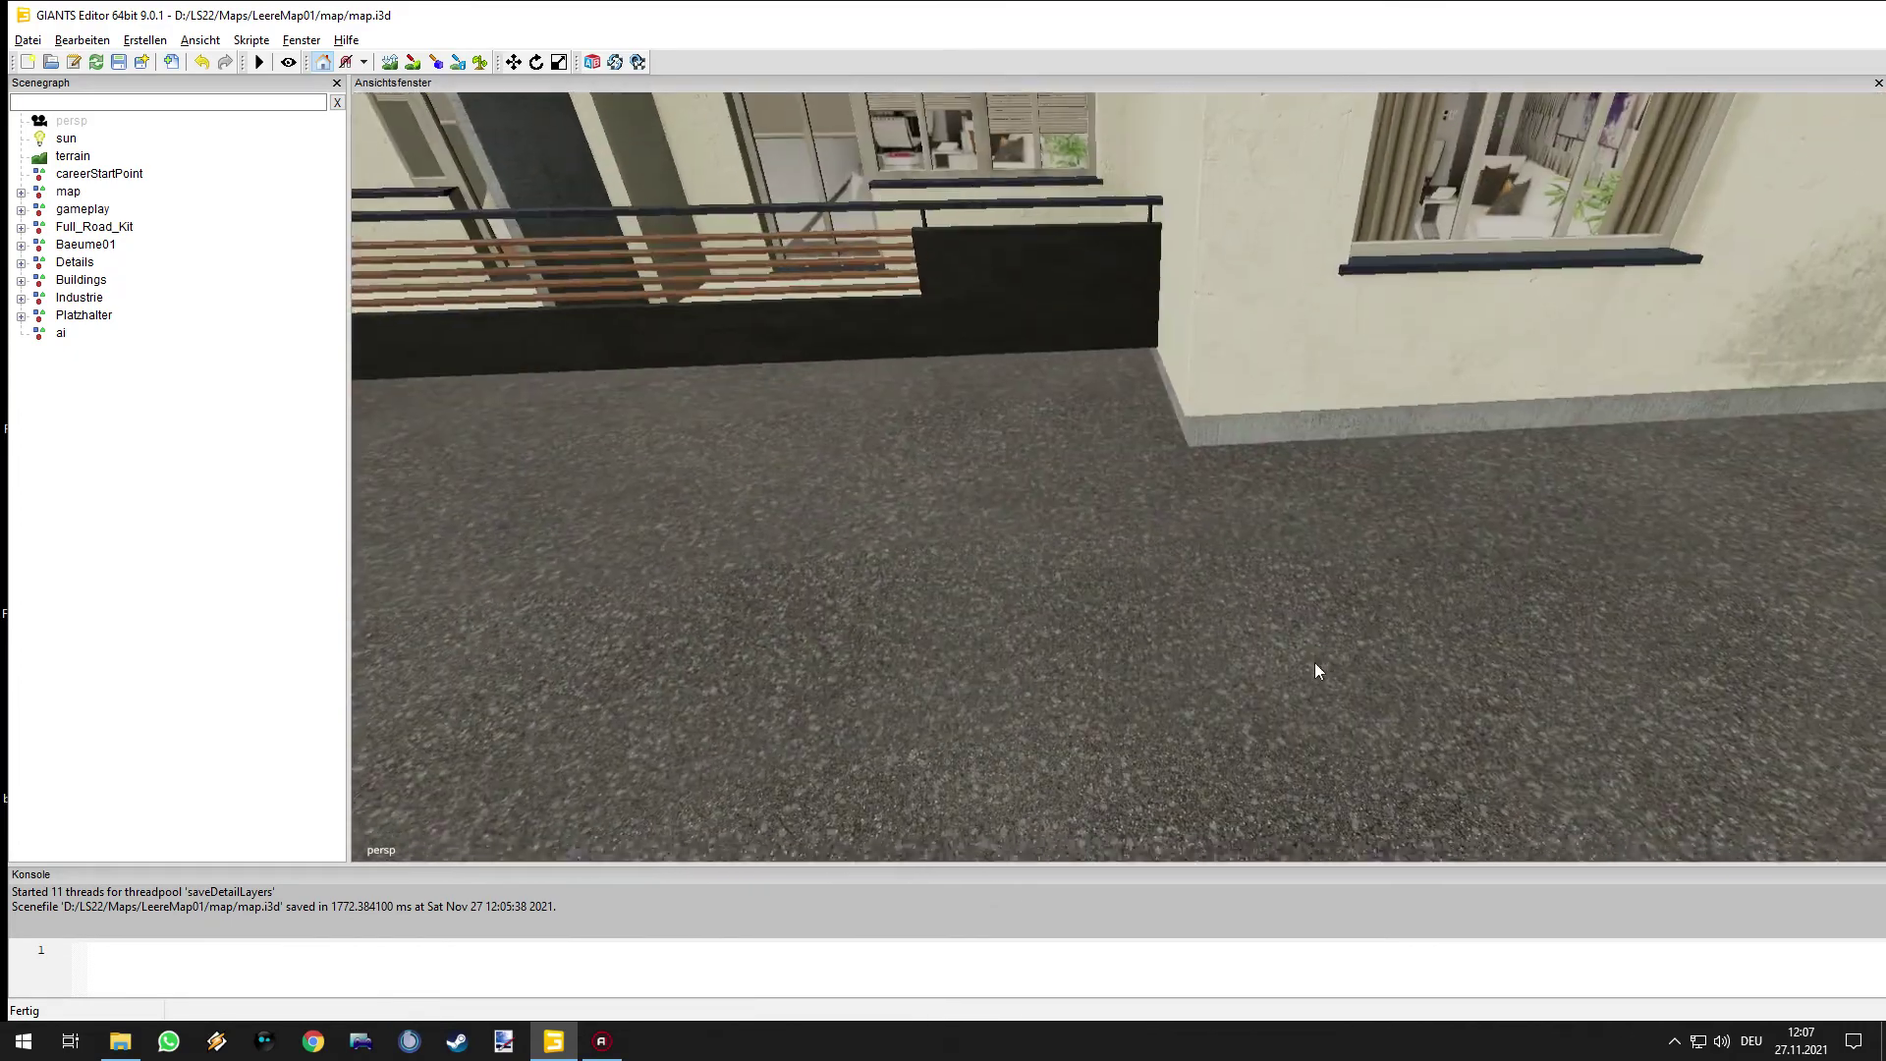
left_click_drag(1215, 658, 1184, 634, "alt")
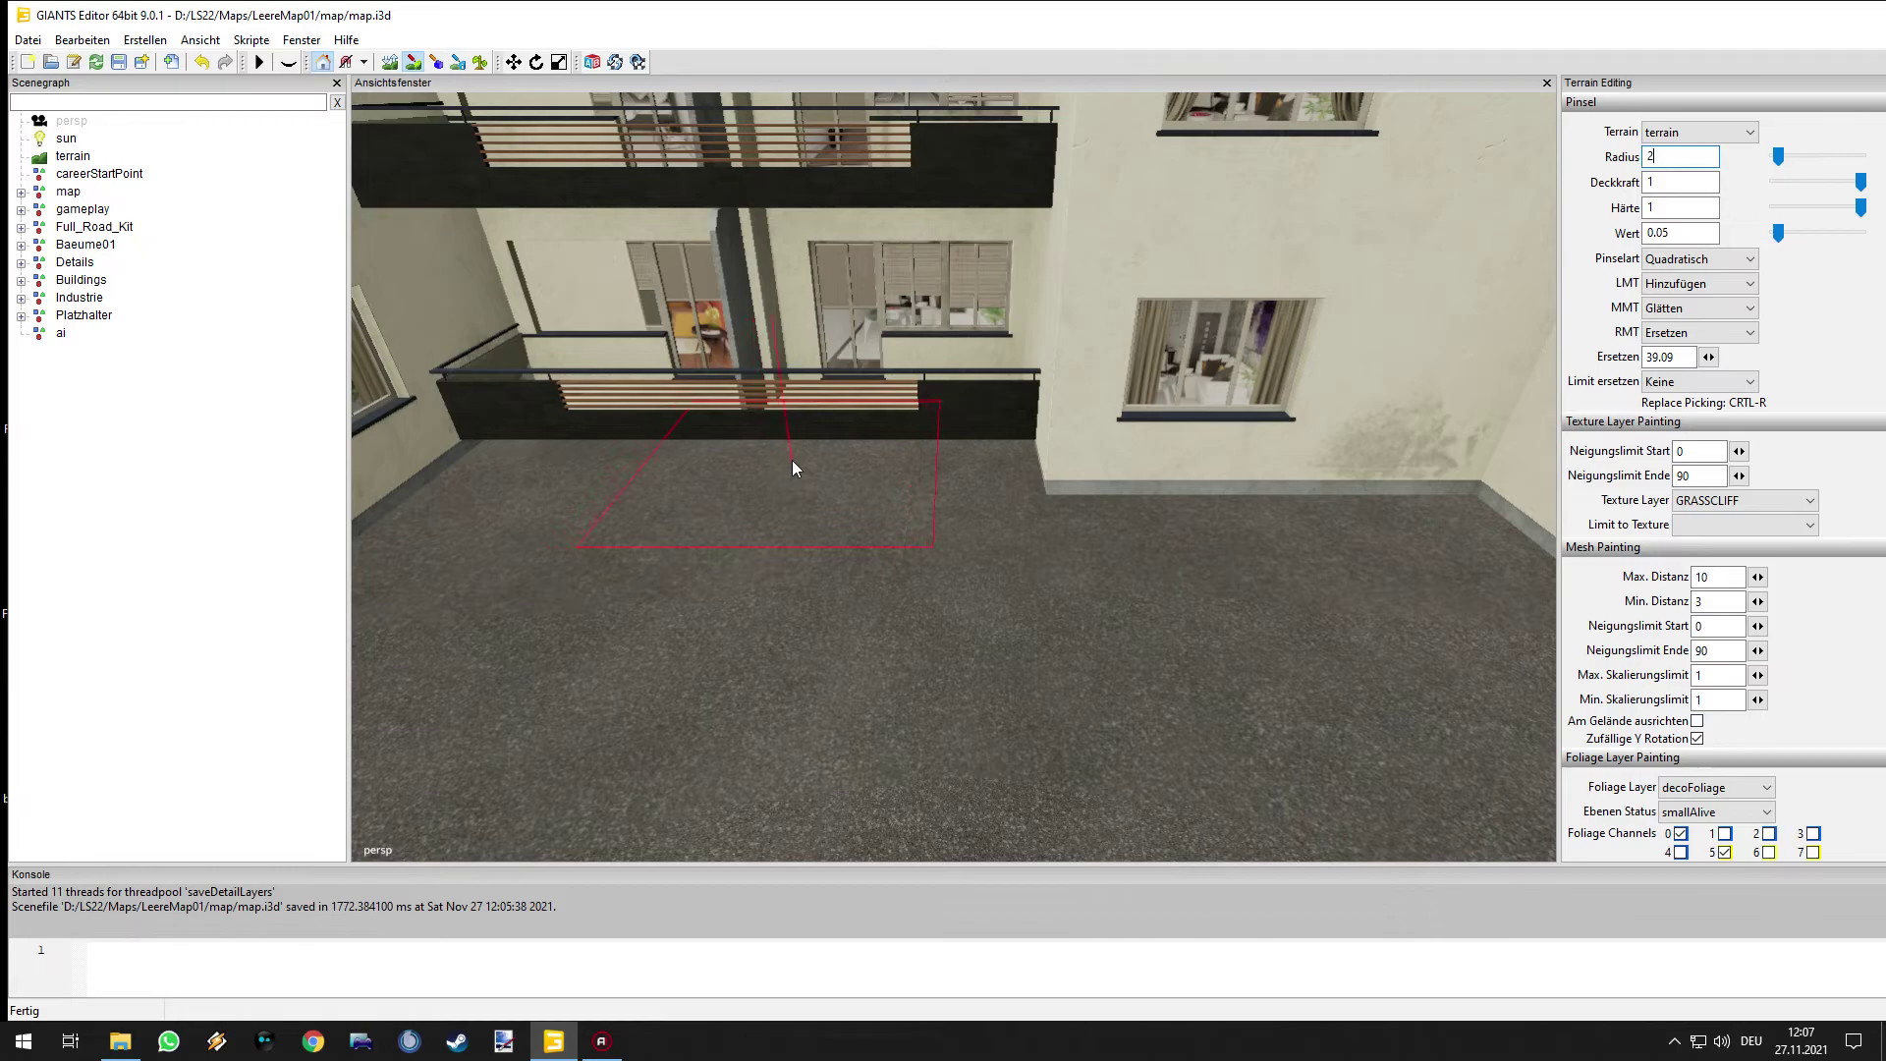
- Try the grassCliff01_DLC and grassCliff03_DLC terrain textures on the asphalt in front of the apartment block's ground-floor balcony
left_click(1759, 501)
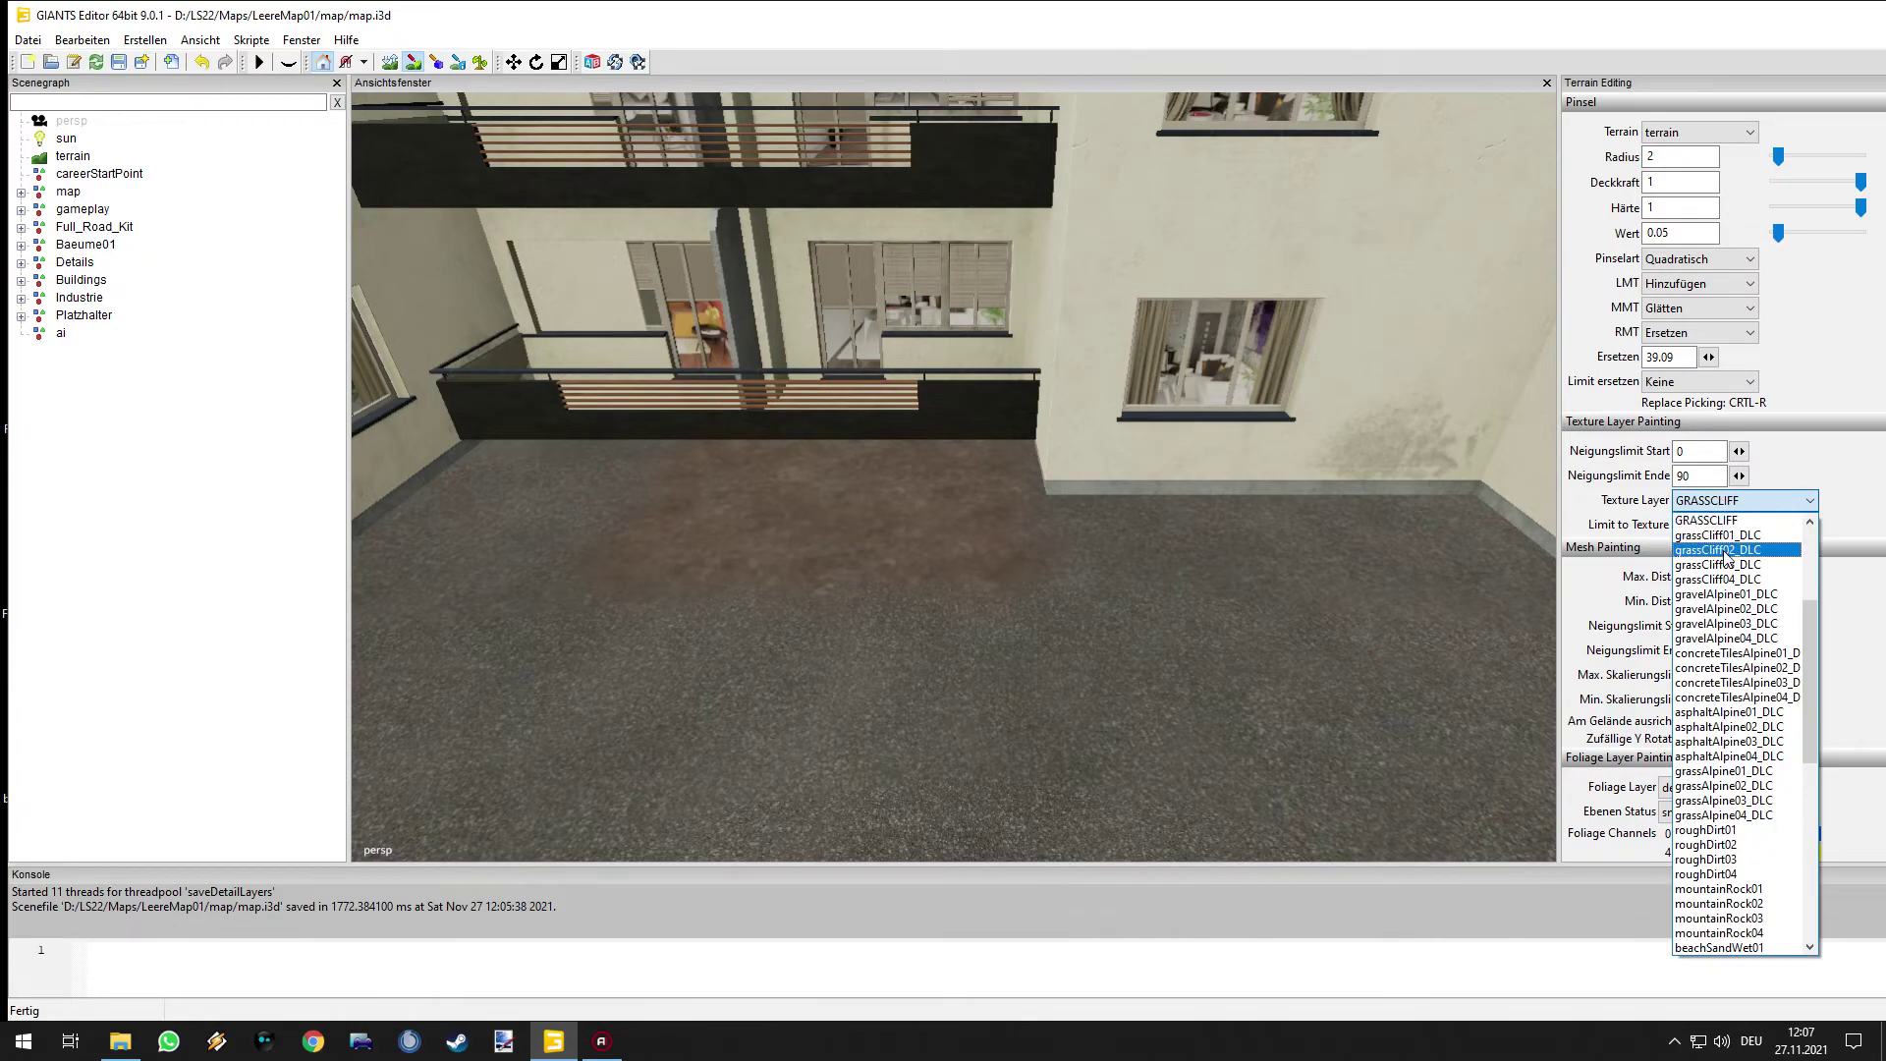
left_click_drag(1807, 659, 1810, 579)
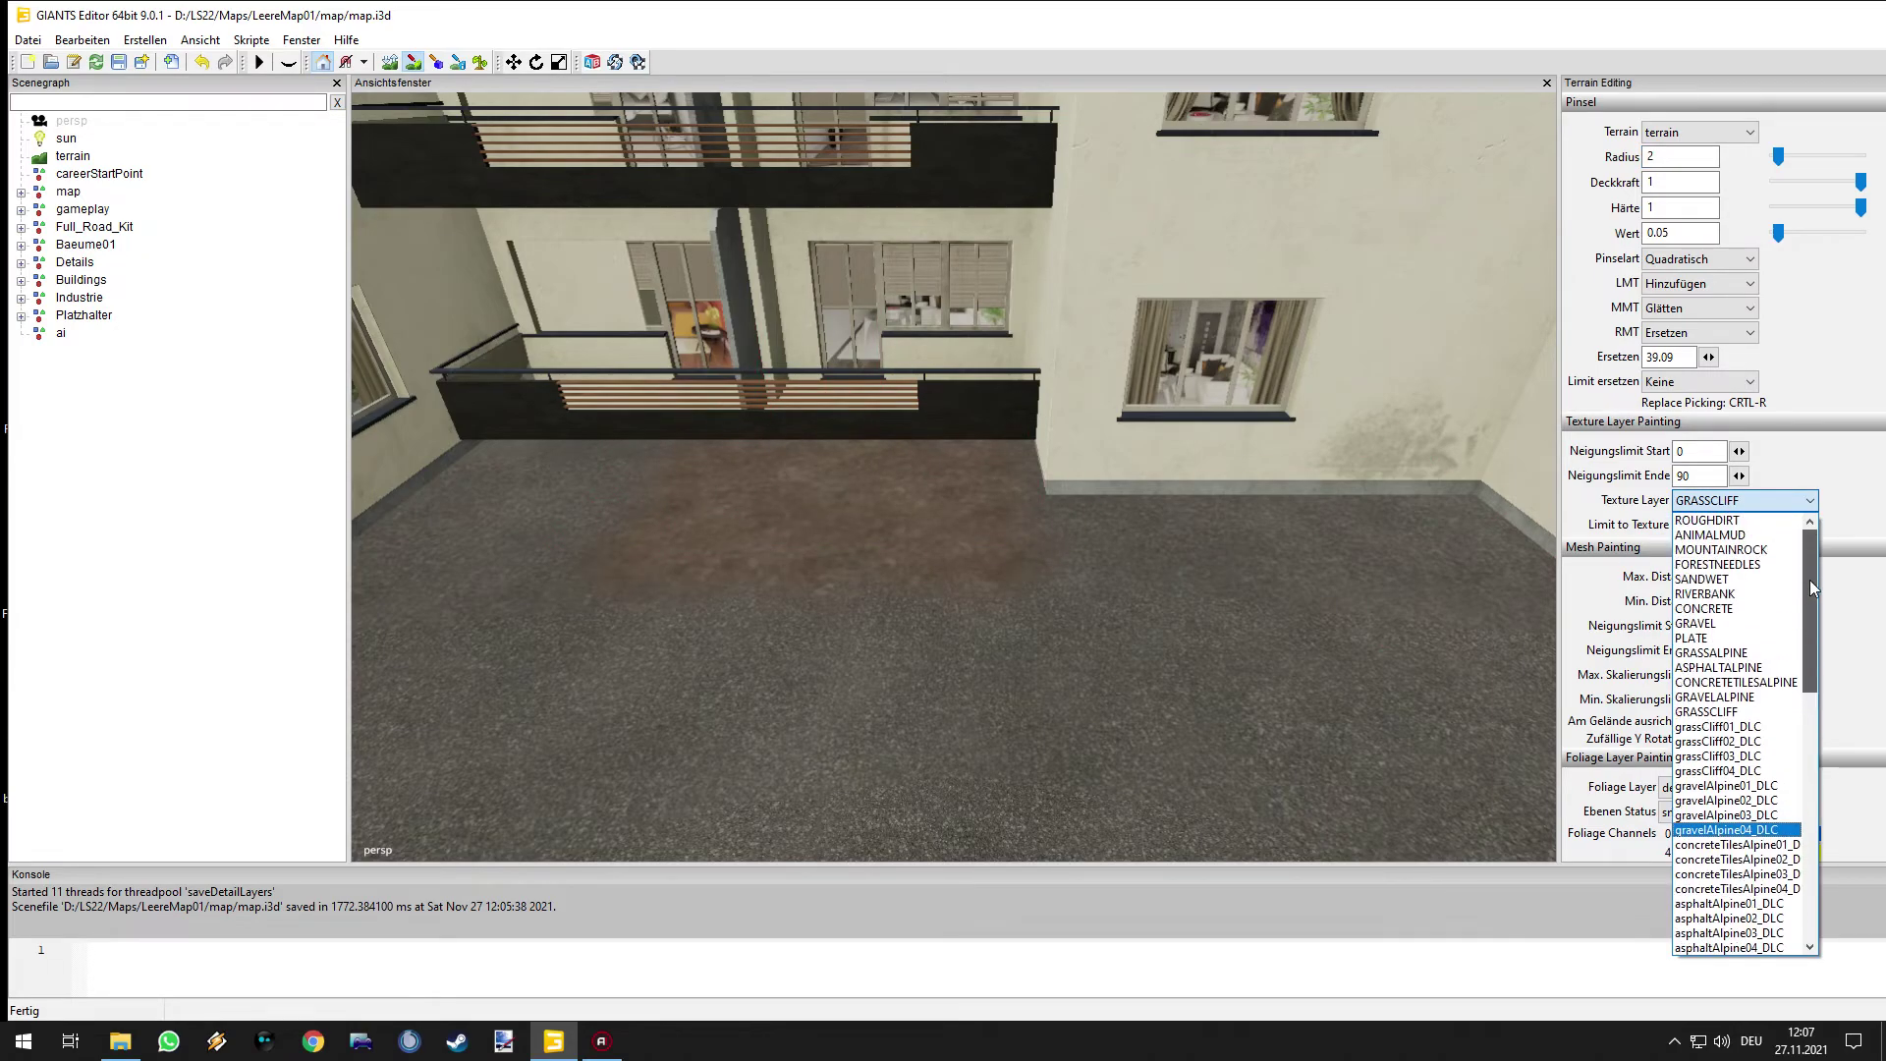
left_click(1707, 728)
left_click_drag(1008, 489, 963, 456)
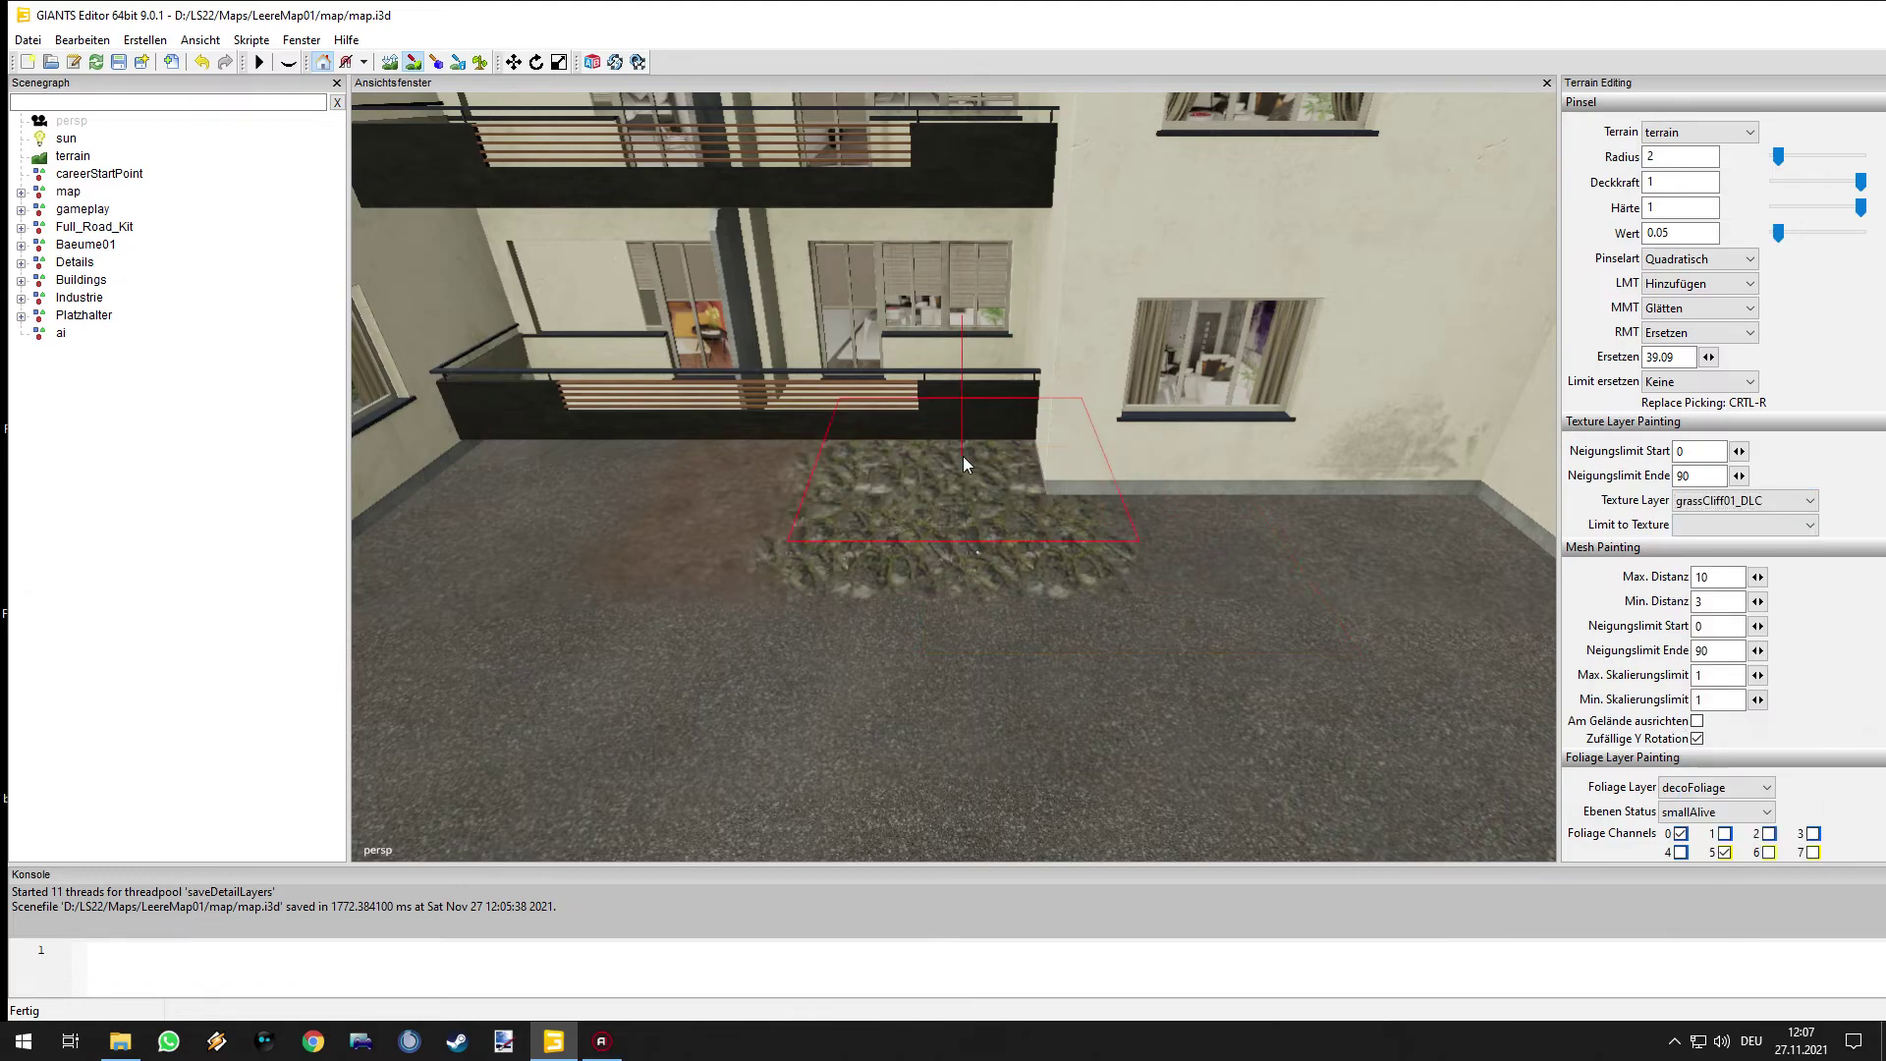
left_click(1755, 505)
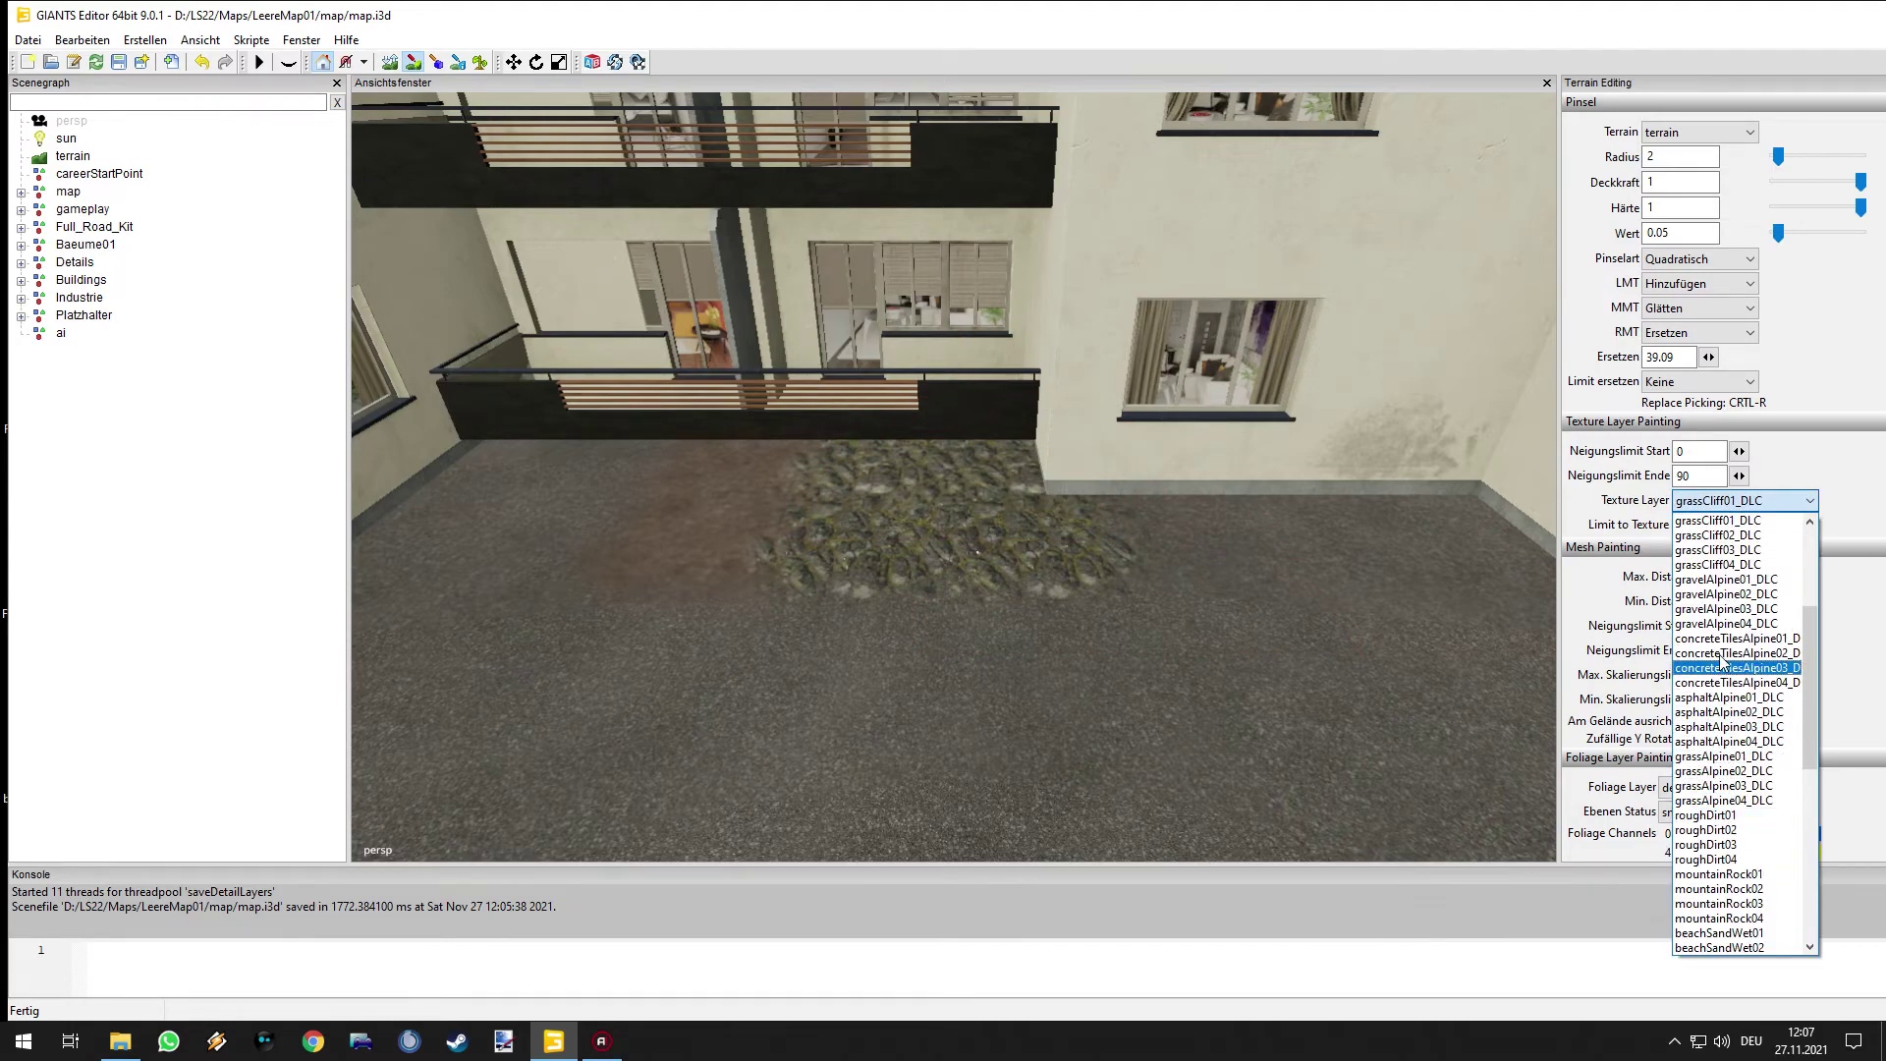
left_click(1697, 550)
left_click_drag(698, 530, 835, 464)
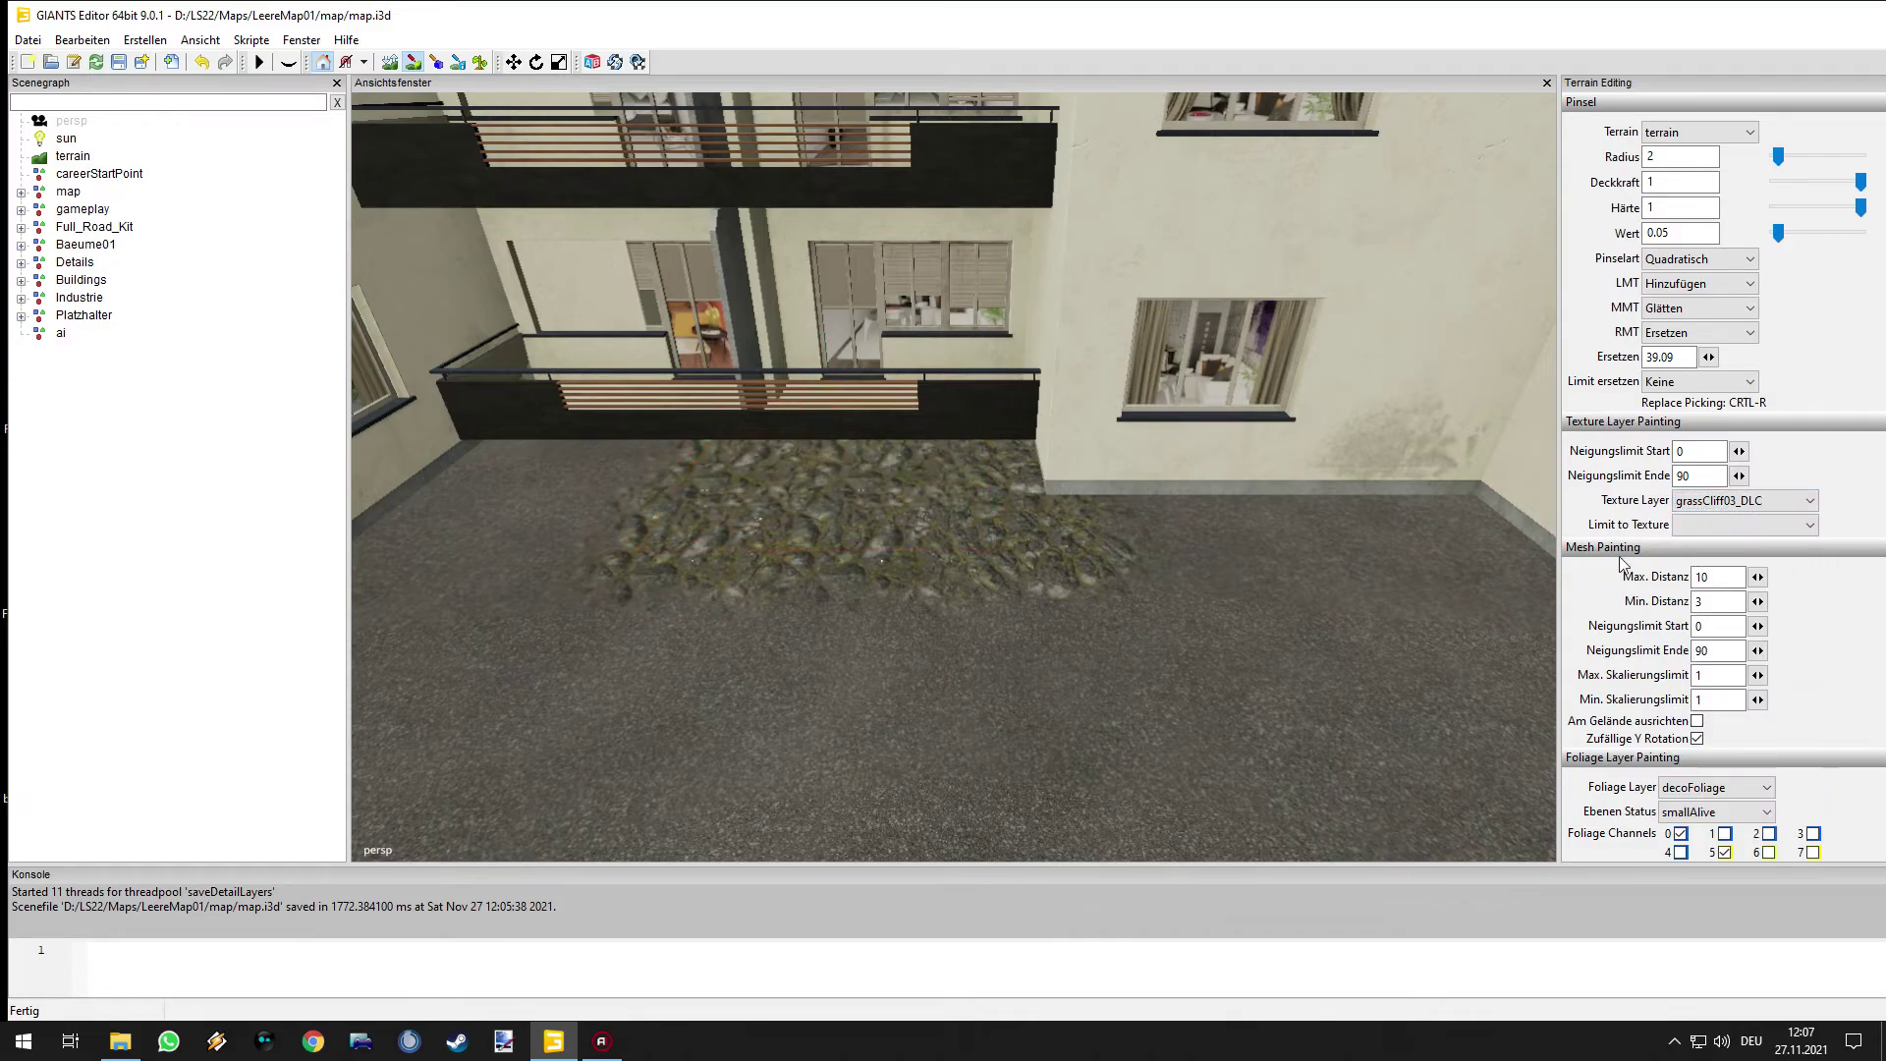
- Paint a GRASSALPINE texture strip with brush radius 2 along the apartment block's walls and ground-floor balconies
left_click(1768, 501)
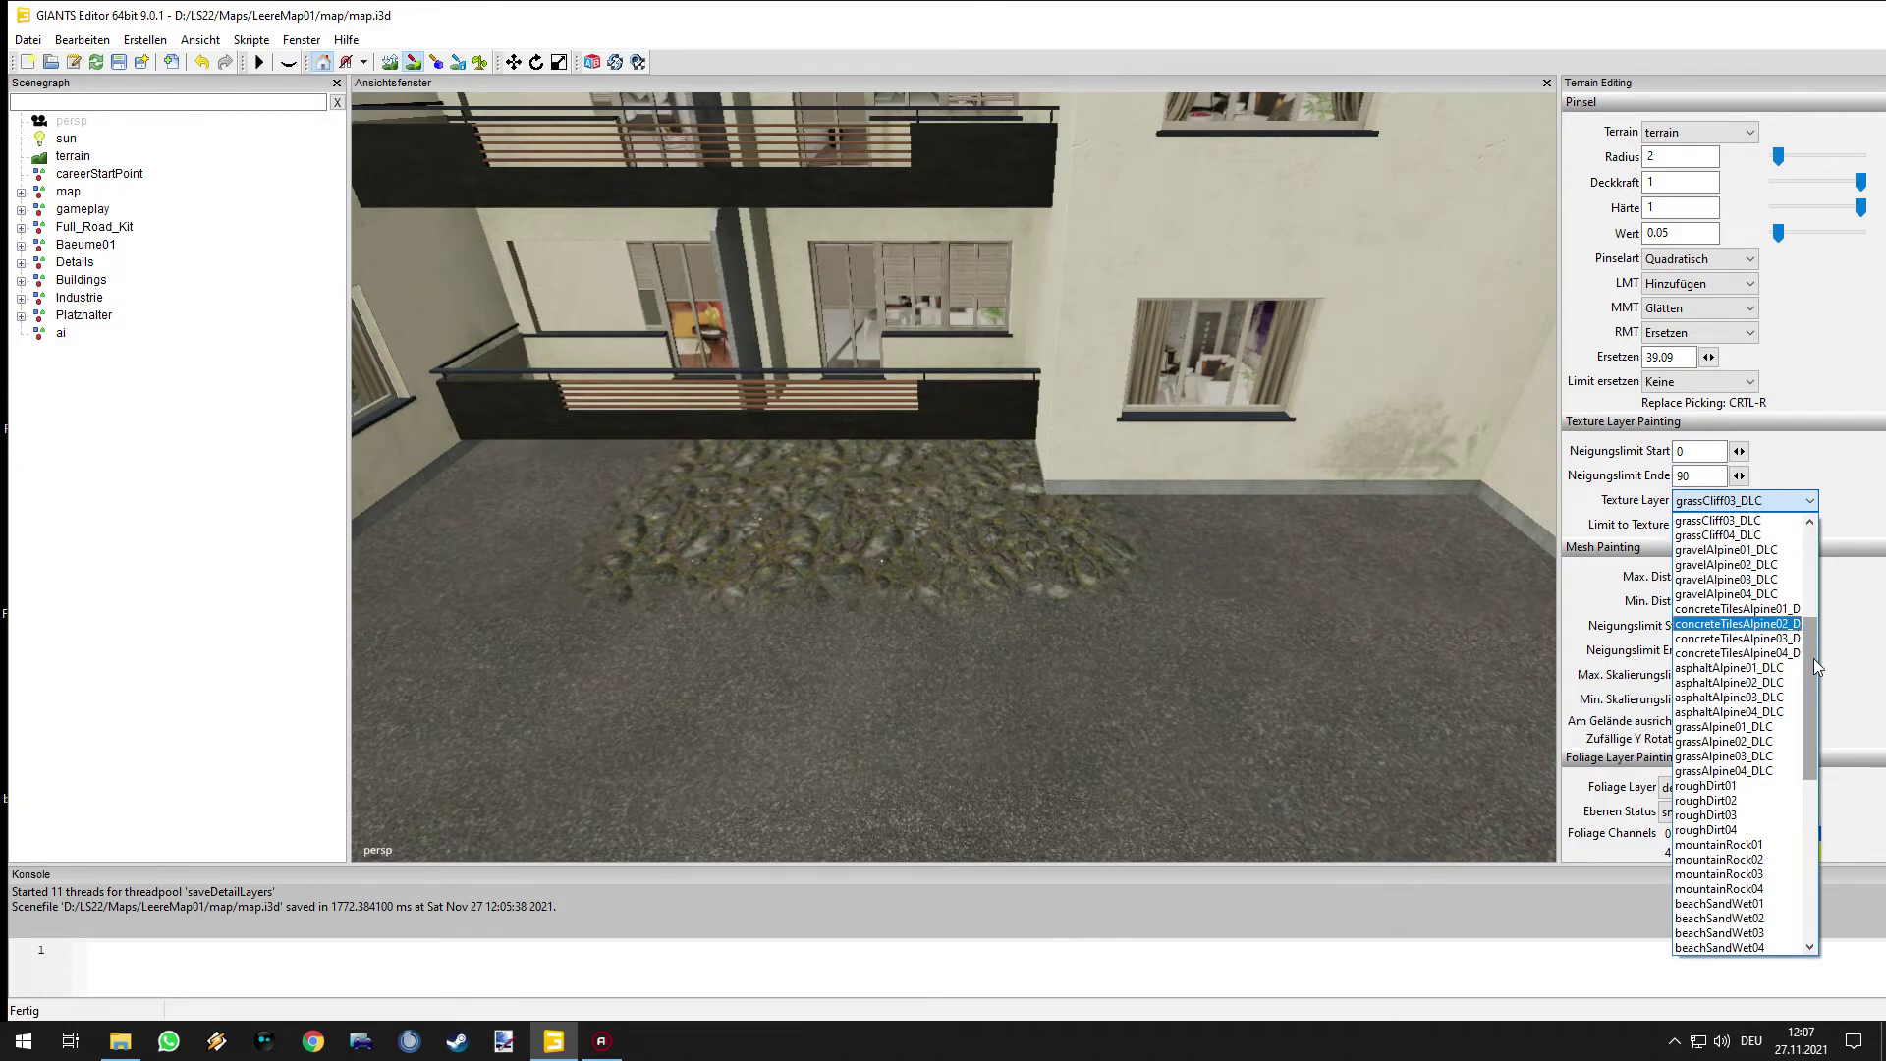
scroll(1816, 629, "up", 5)
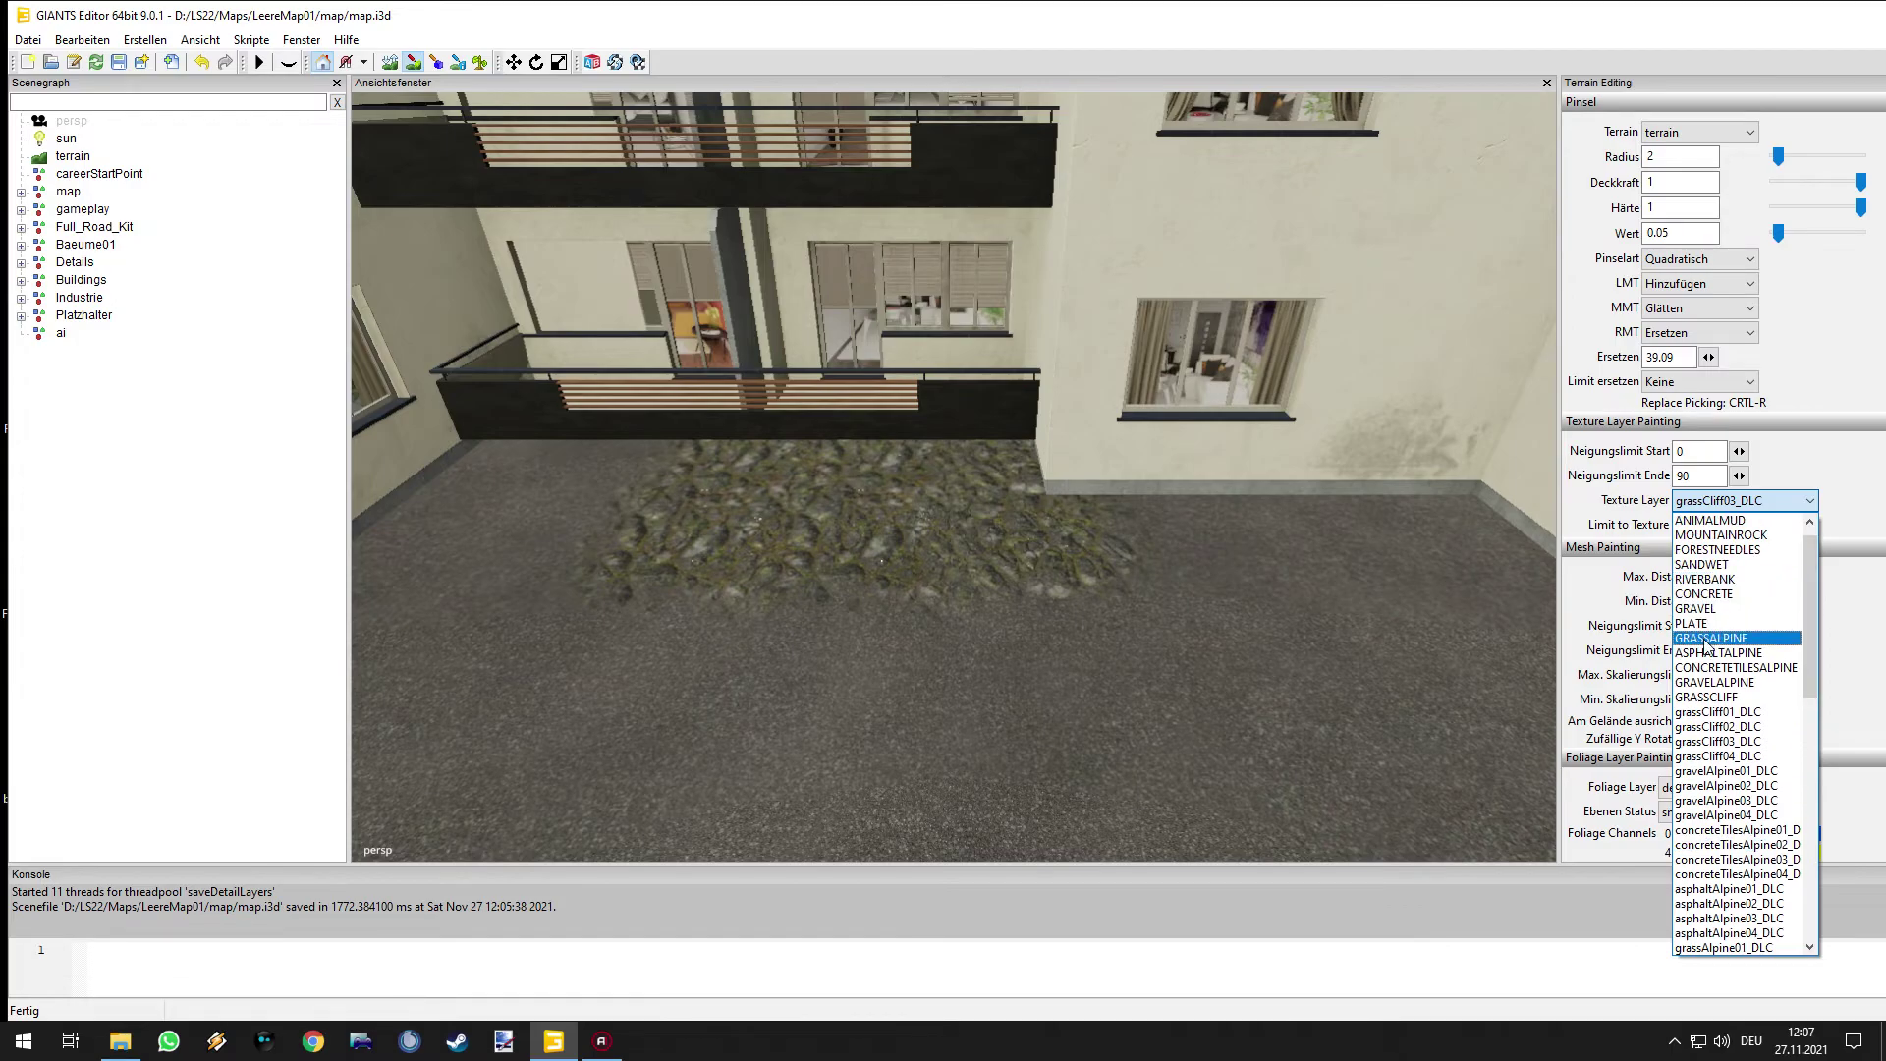
left_click(1707, 639)
left_click_drag(763, 438, 859, 458)
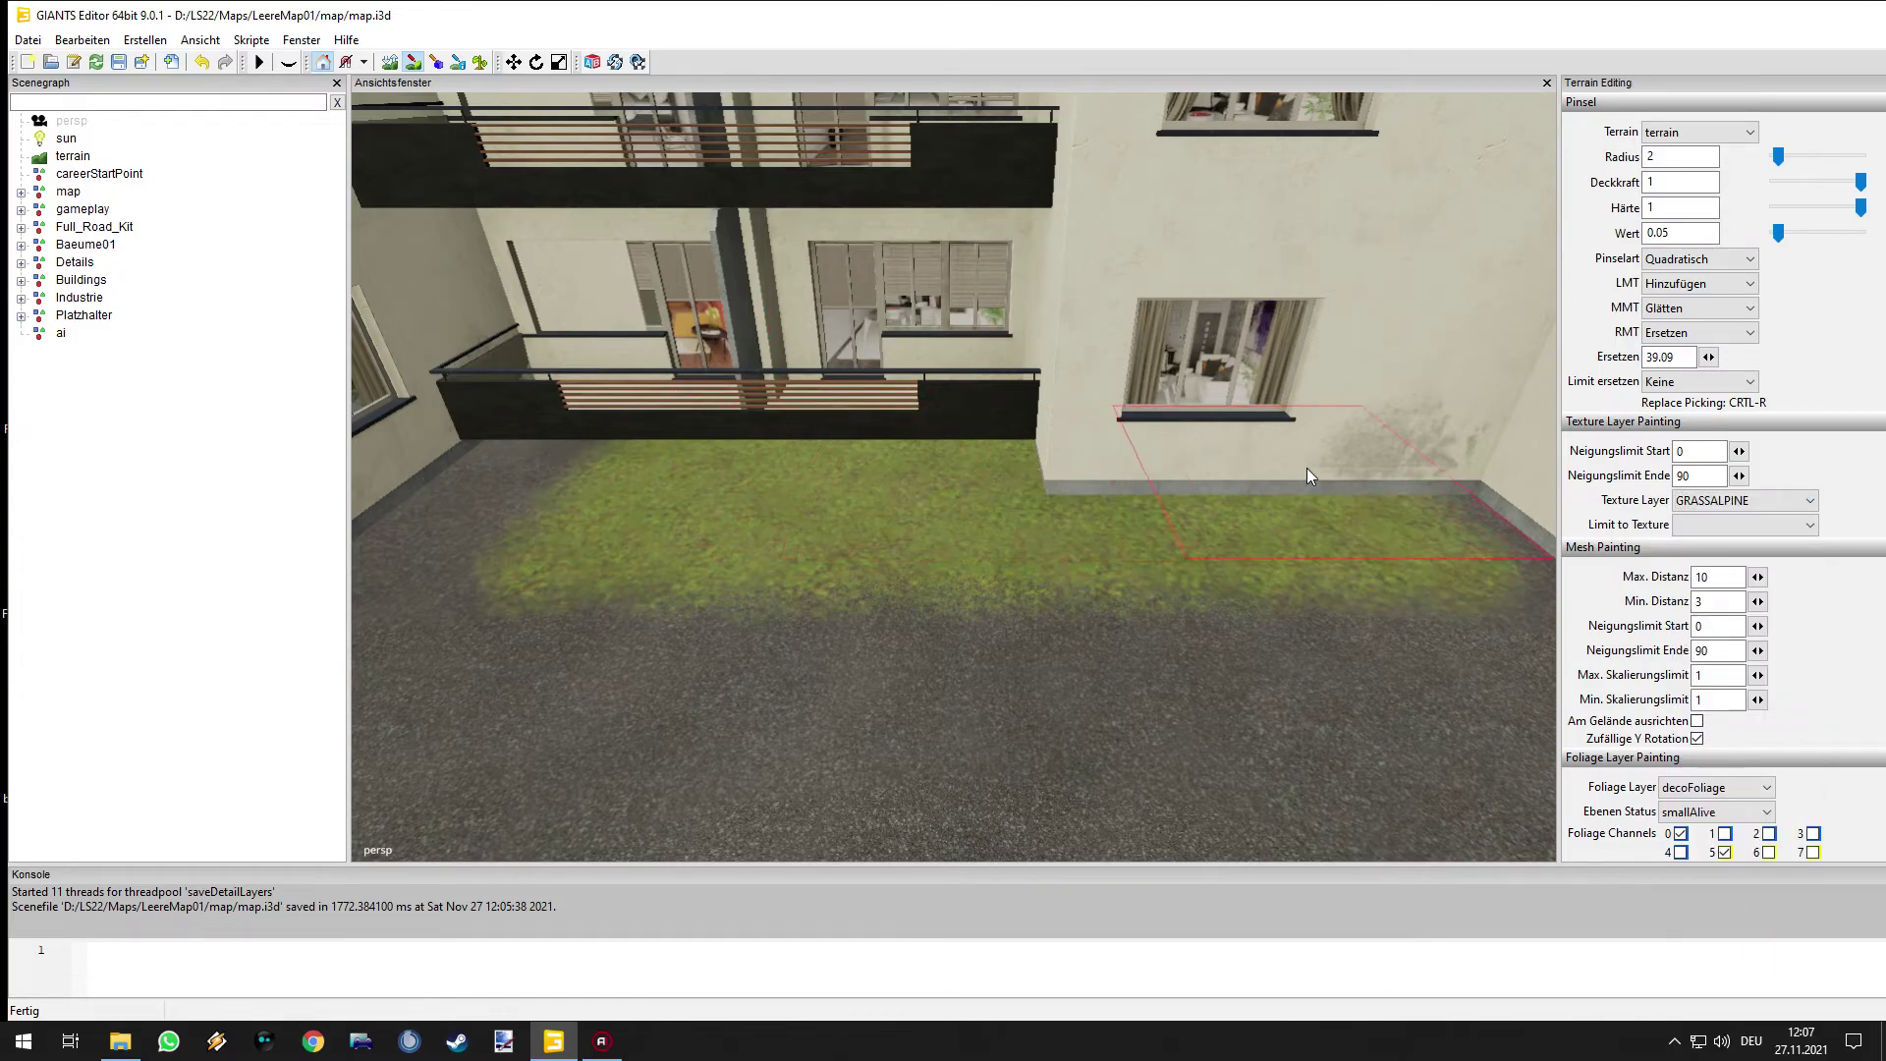
middle_click_drag(1104, 458, 926, 439)
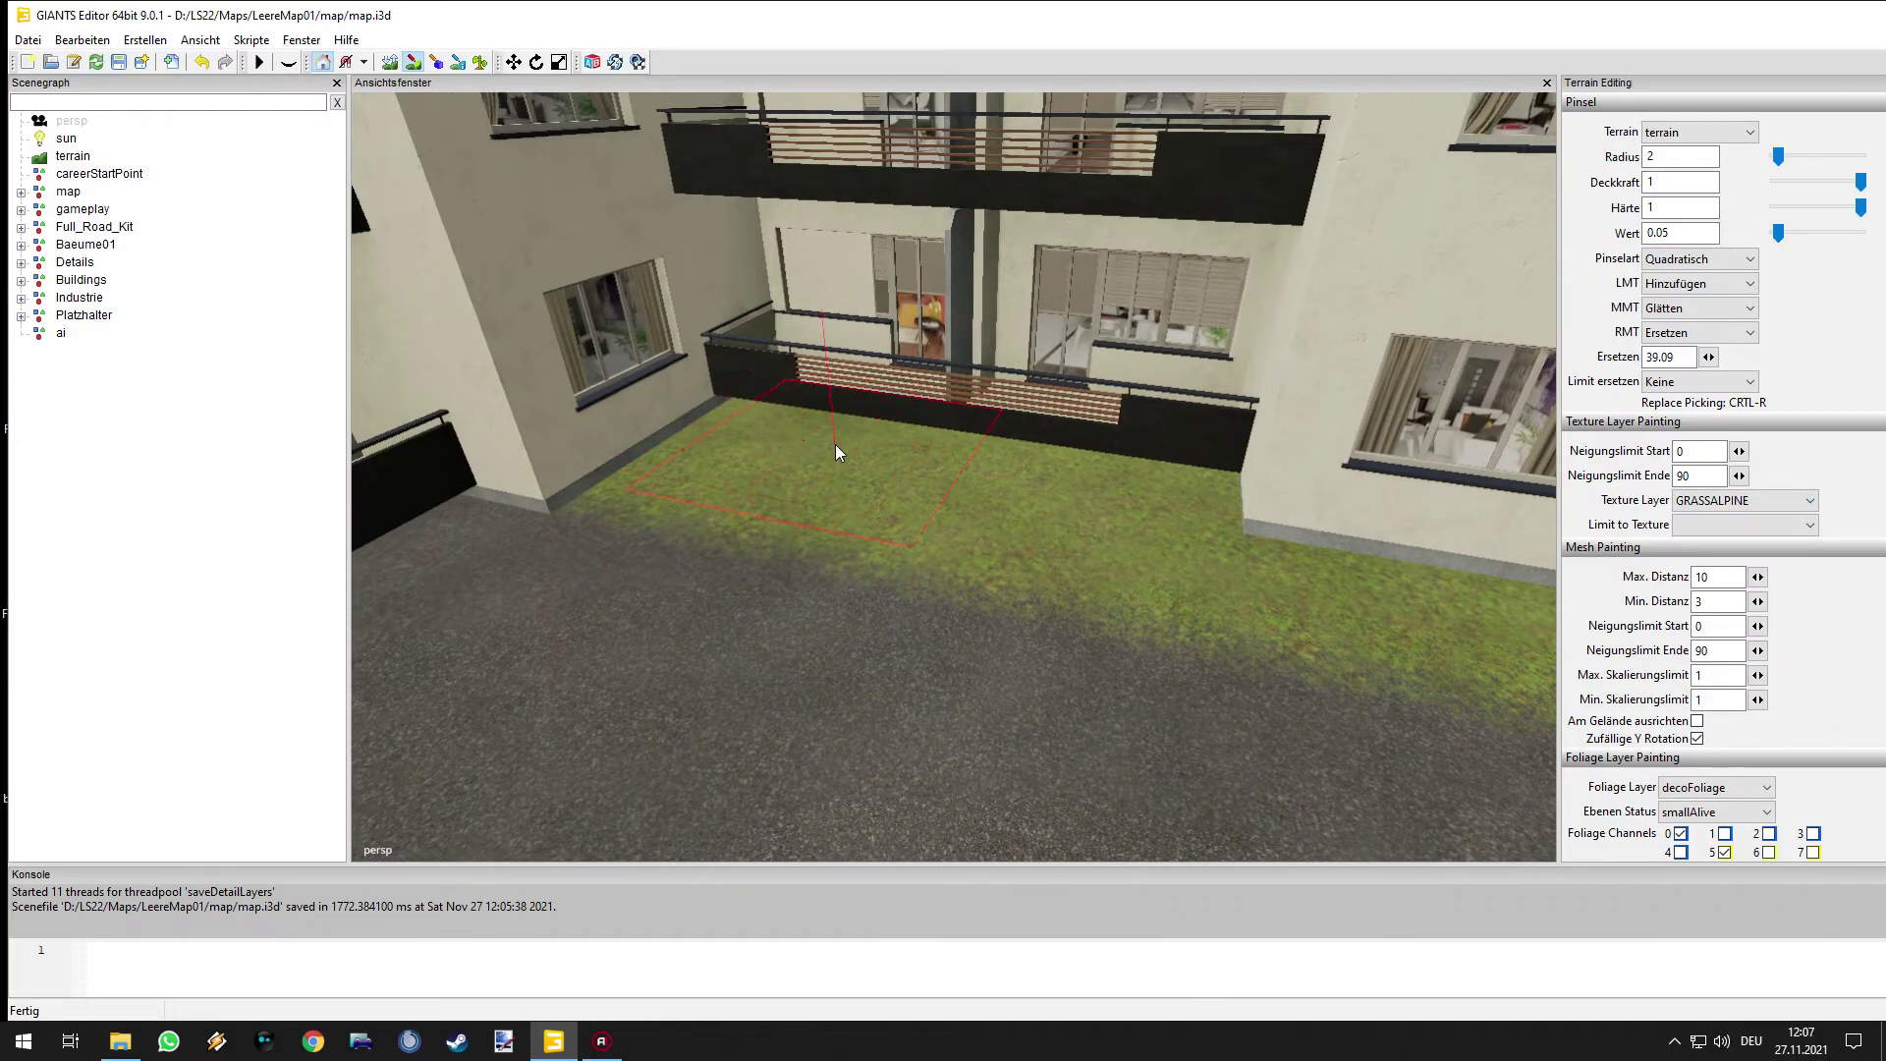
middle_click_drag(803, 444, 654, 450)
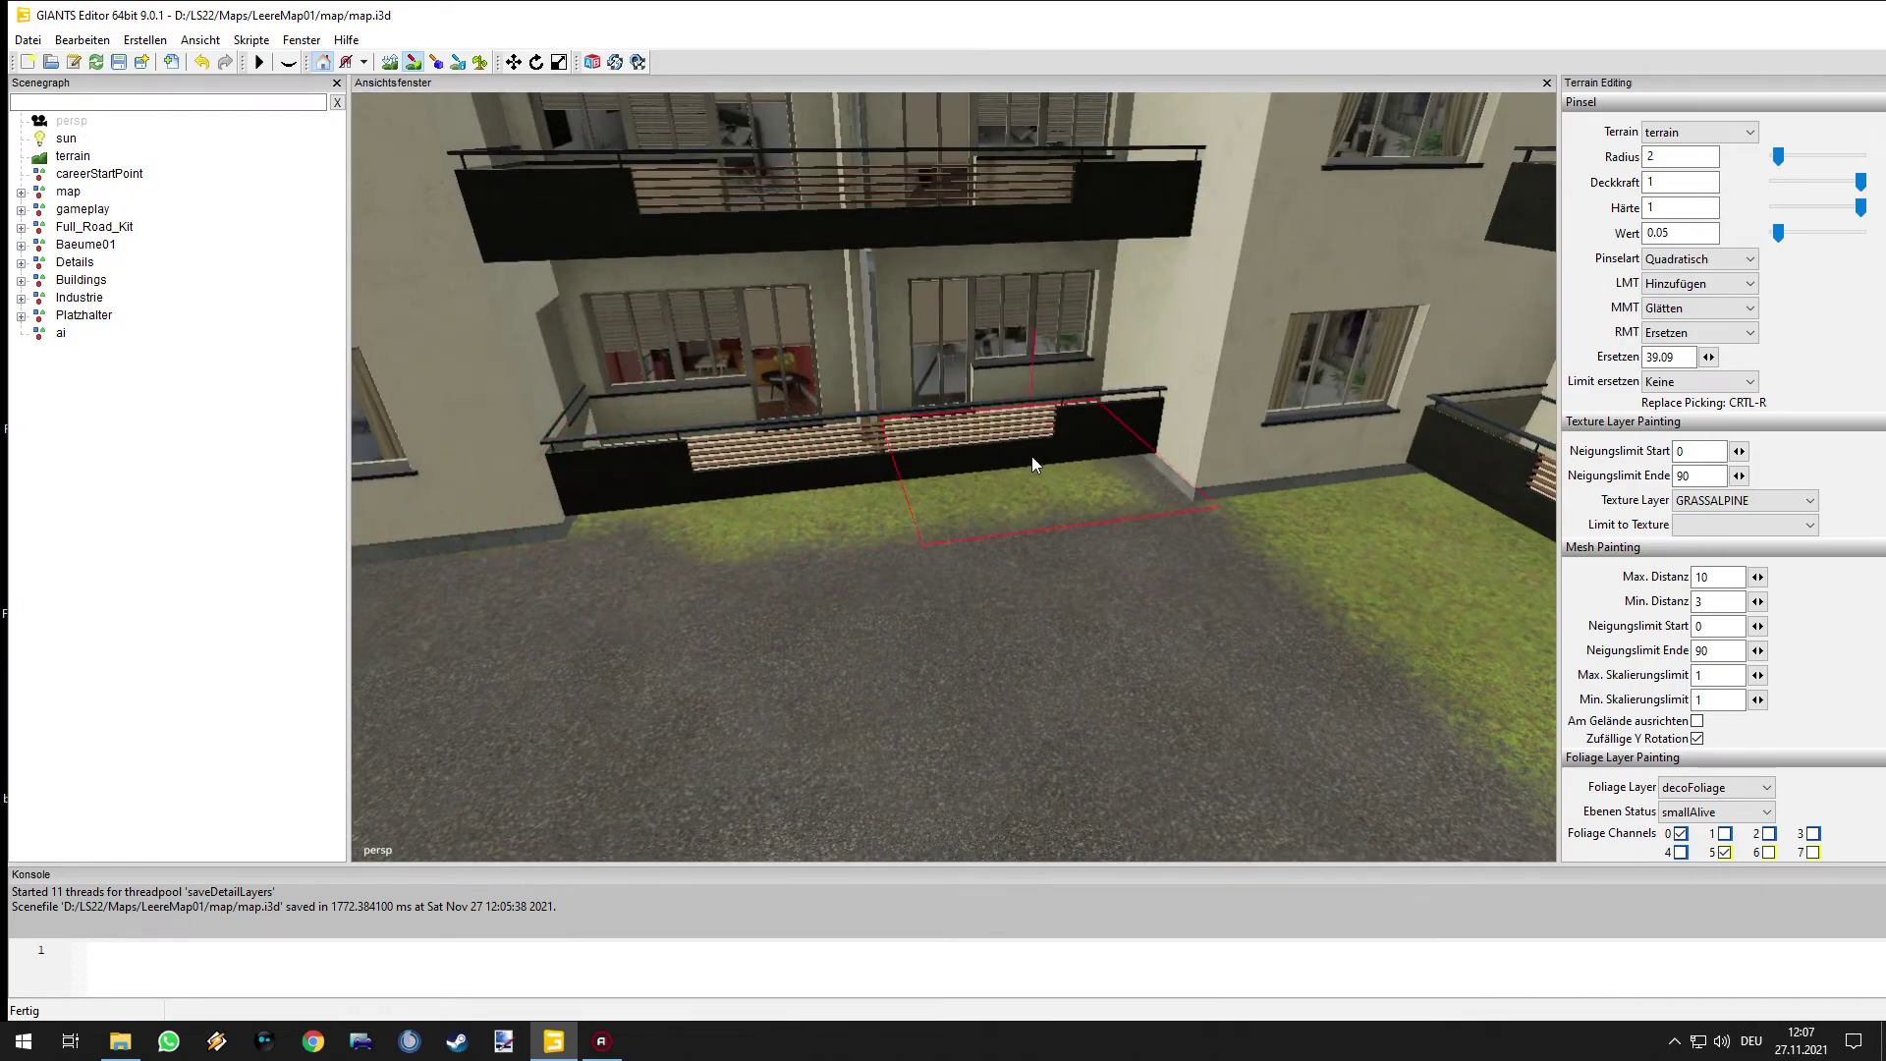
- Paint decoFoliage in the smallAlive state with brush radius 1 over the grass strip in front of the ground-floor balcony
left_click(479, 63)
middle_click_drag(851, 452, 1084, 511)
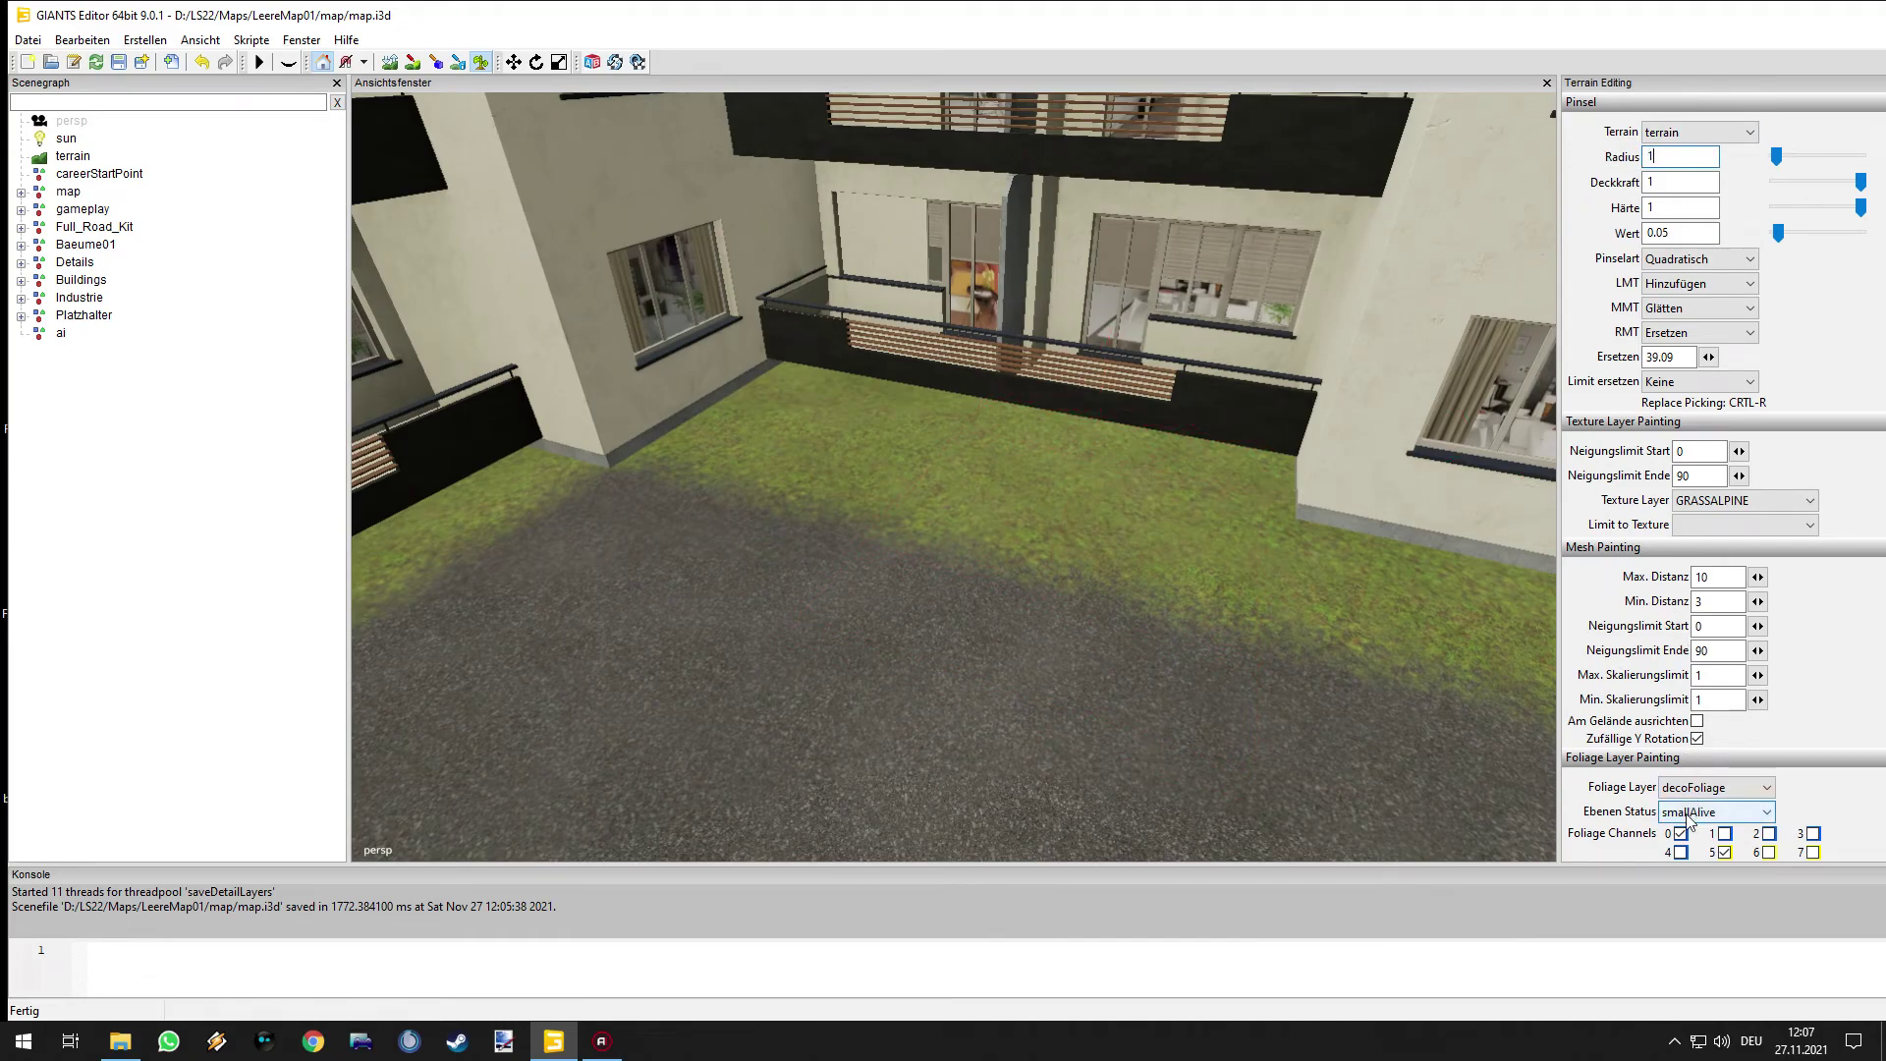
left_click(1715, 795)
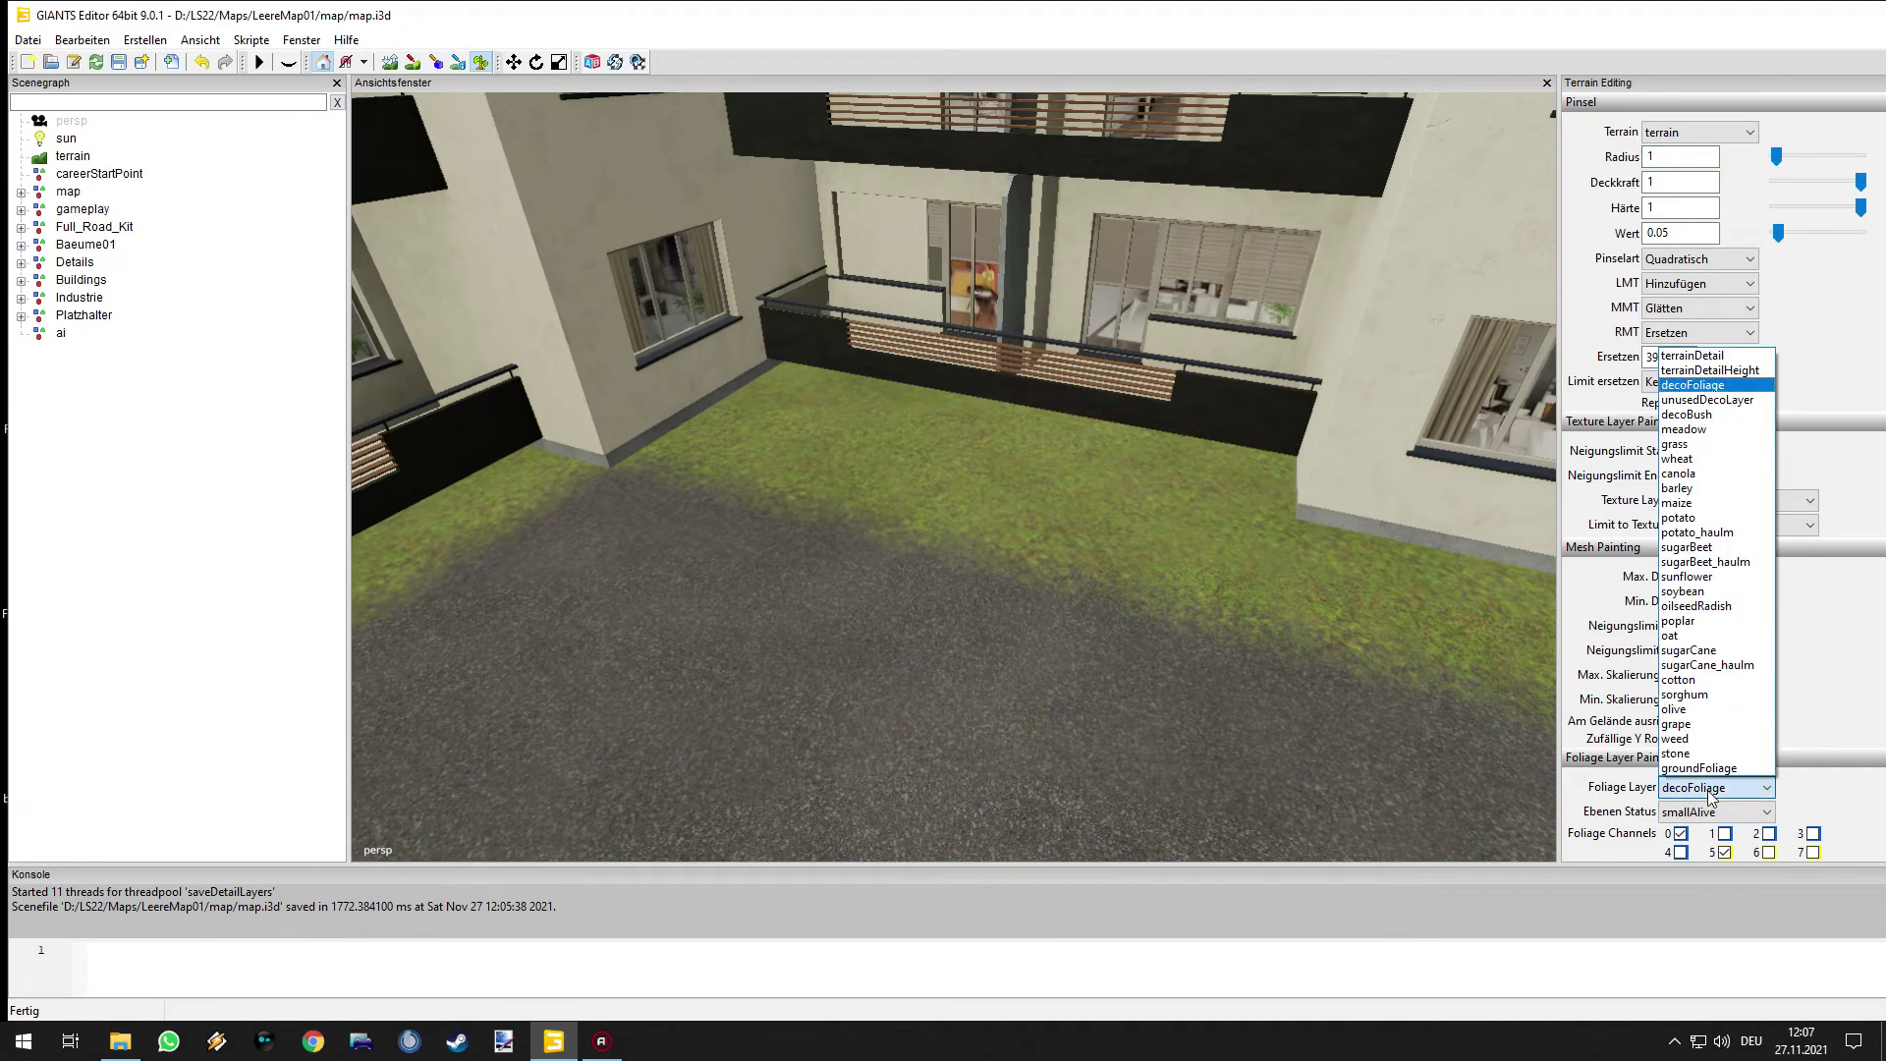
left_click(1683, 824)
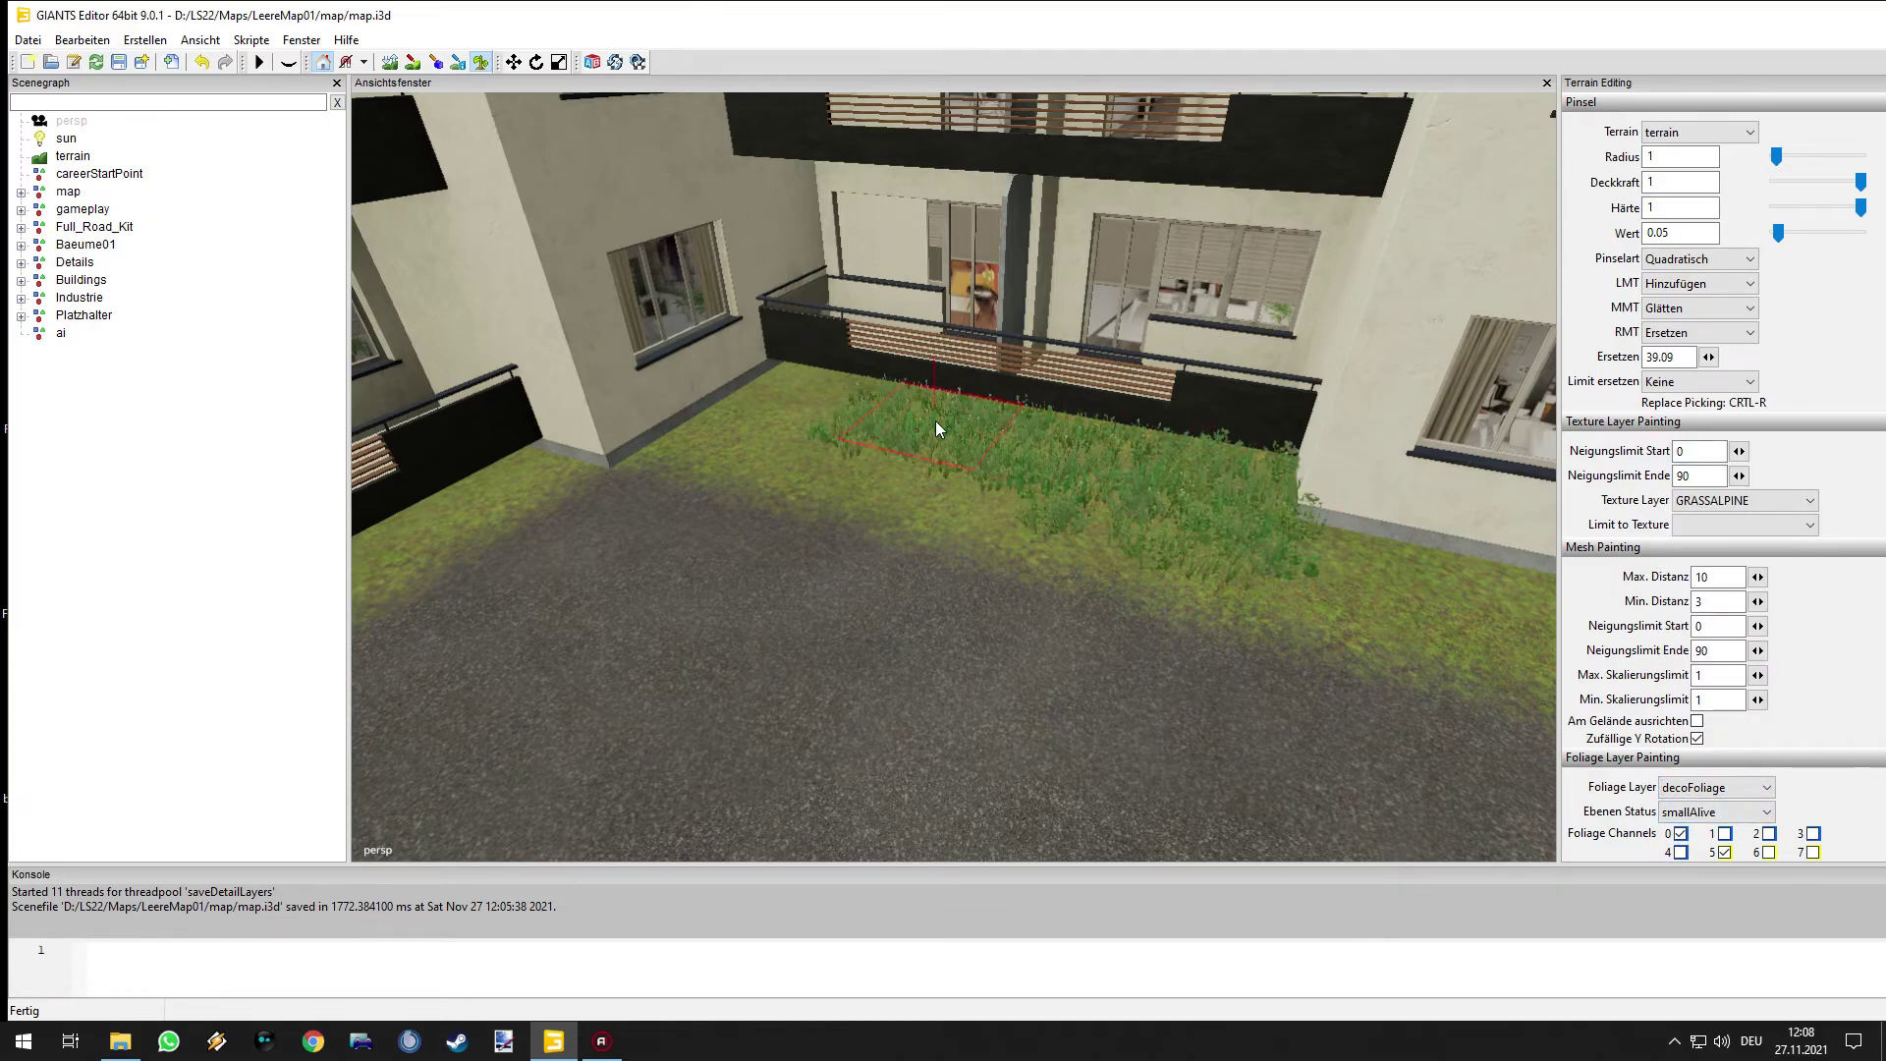
- Extend the decoFoliage along the remaining apartment walls and balconies with brush radius 0.5, and save the map
left_click_drag(1176, 527, 1203, 521, "alt")
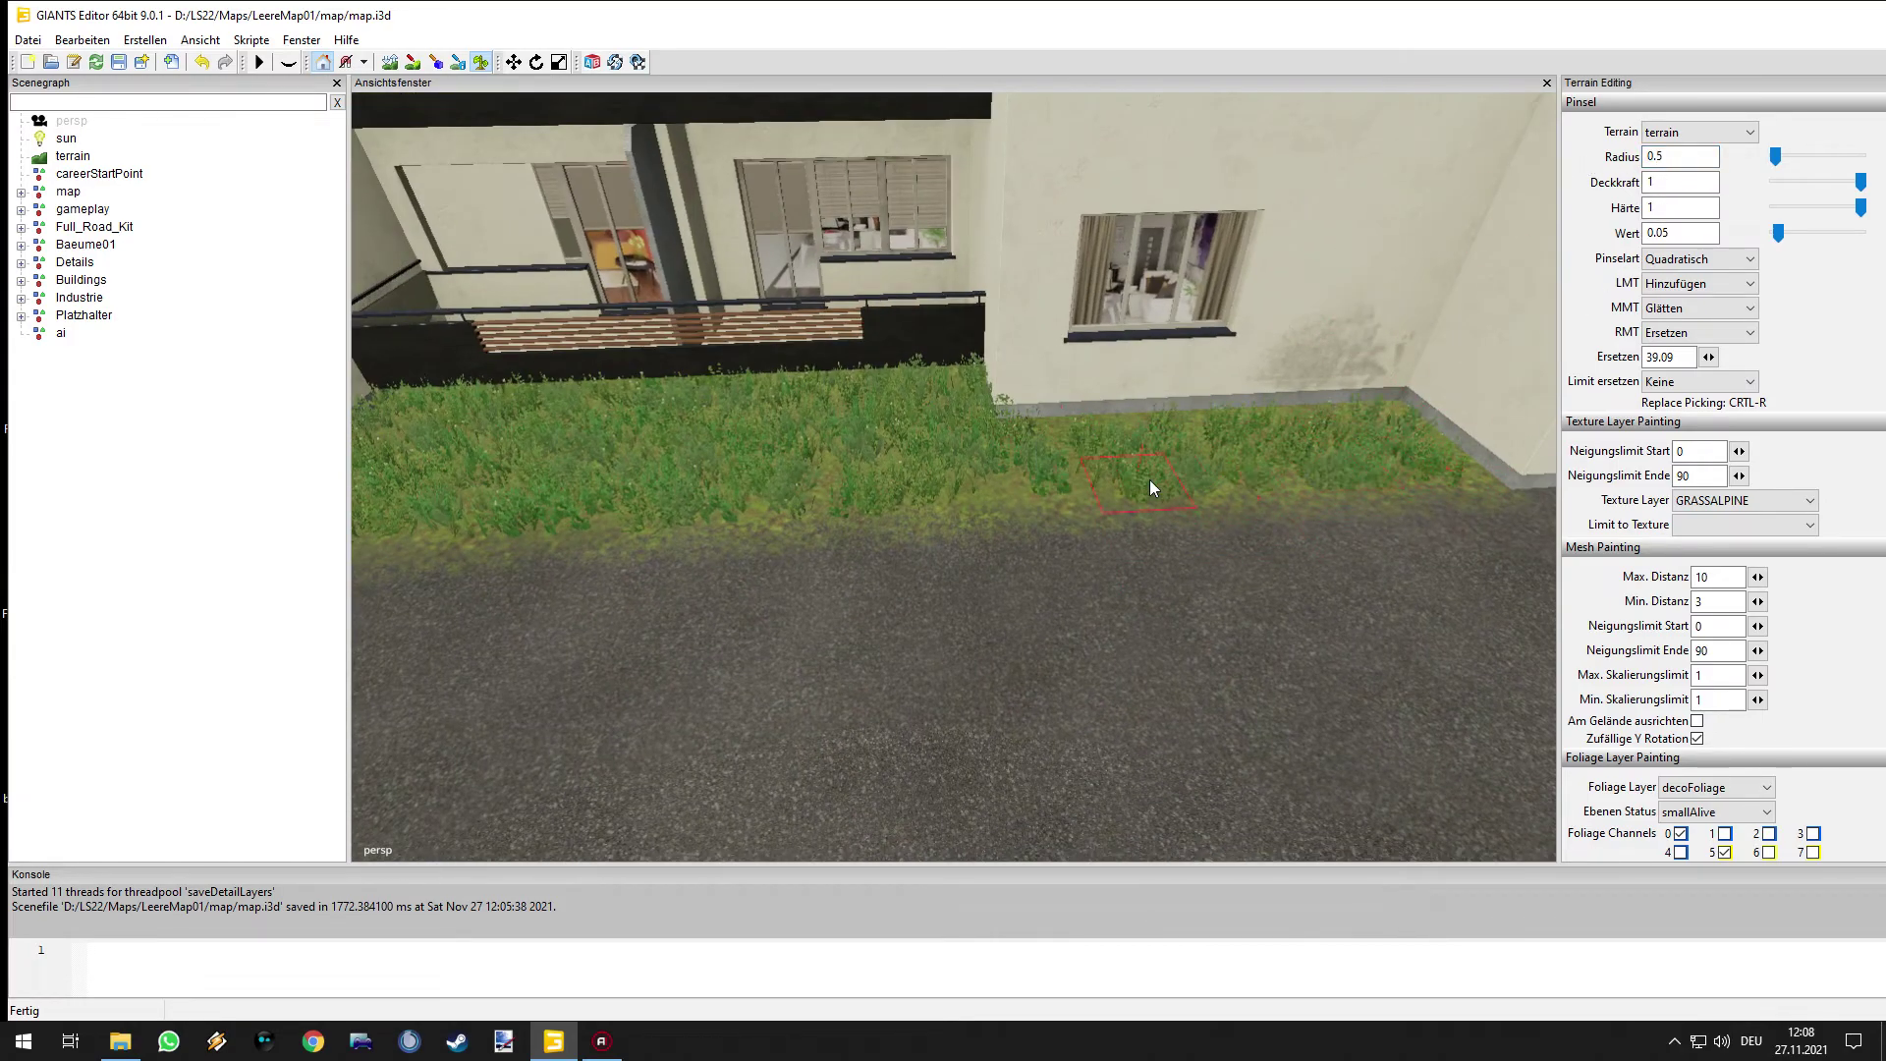
left_click_drag(1049, 448, 692, 369, "alt")
scroll(832, 422, "up", 3)
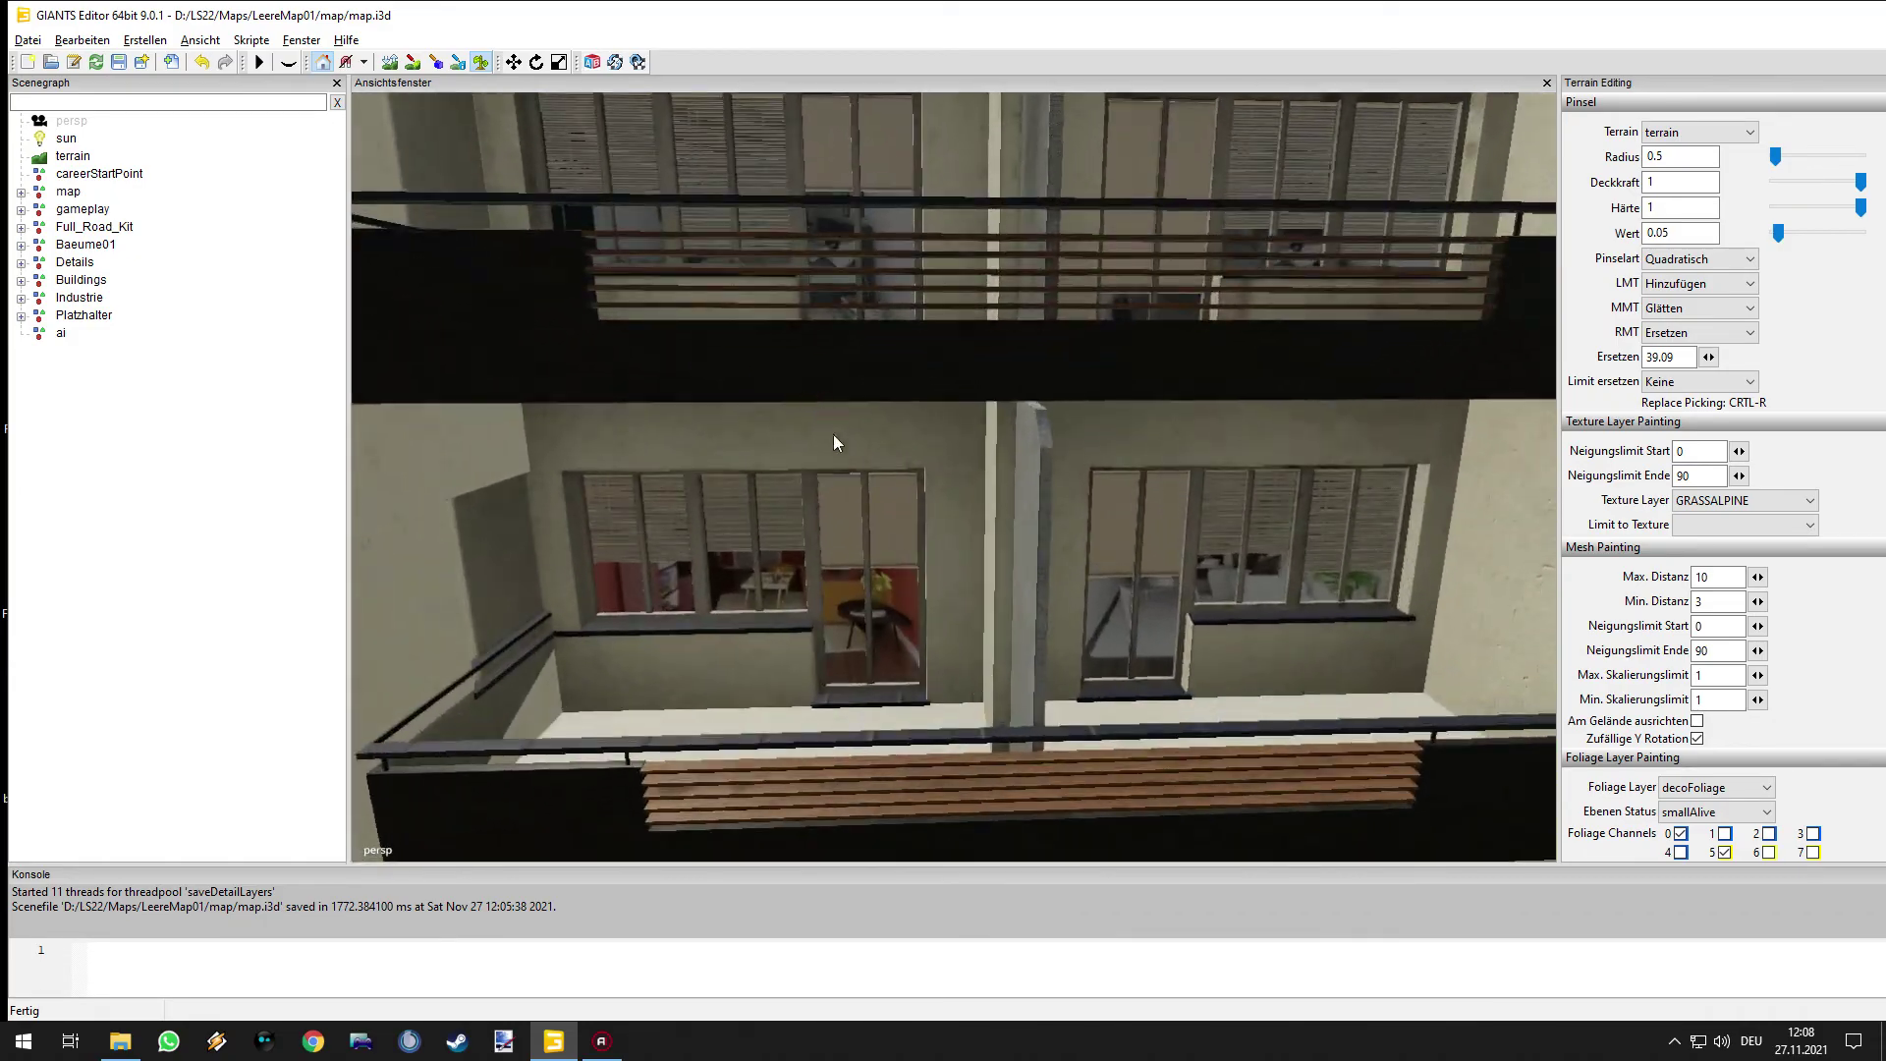
left_click_drag(831, 423, 678, 579, "alt")
right_click_drag(1324, 621, 1138, 554)
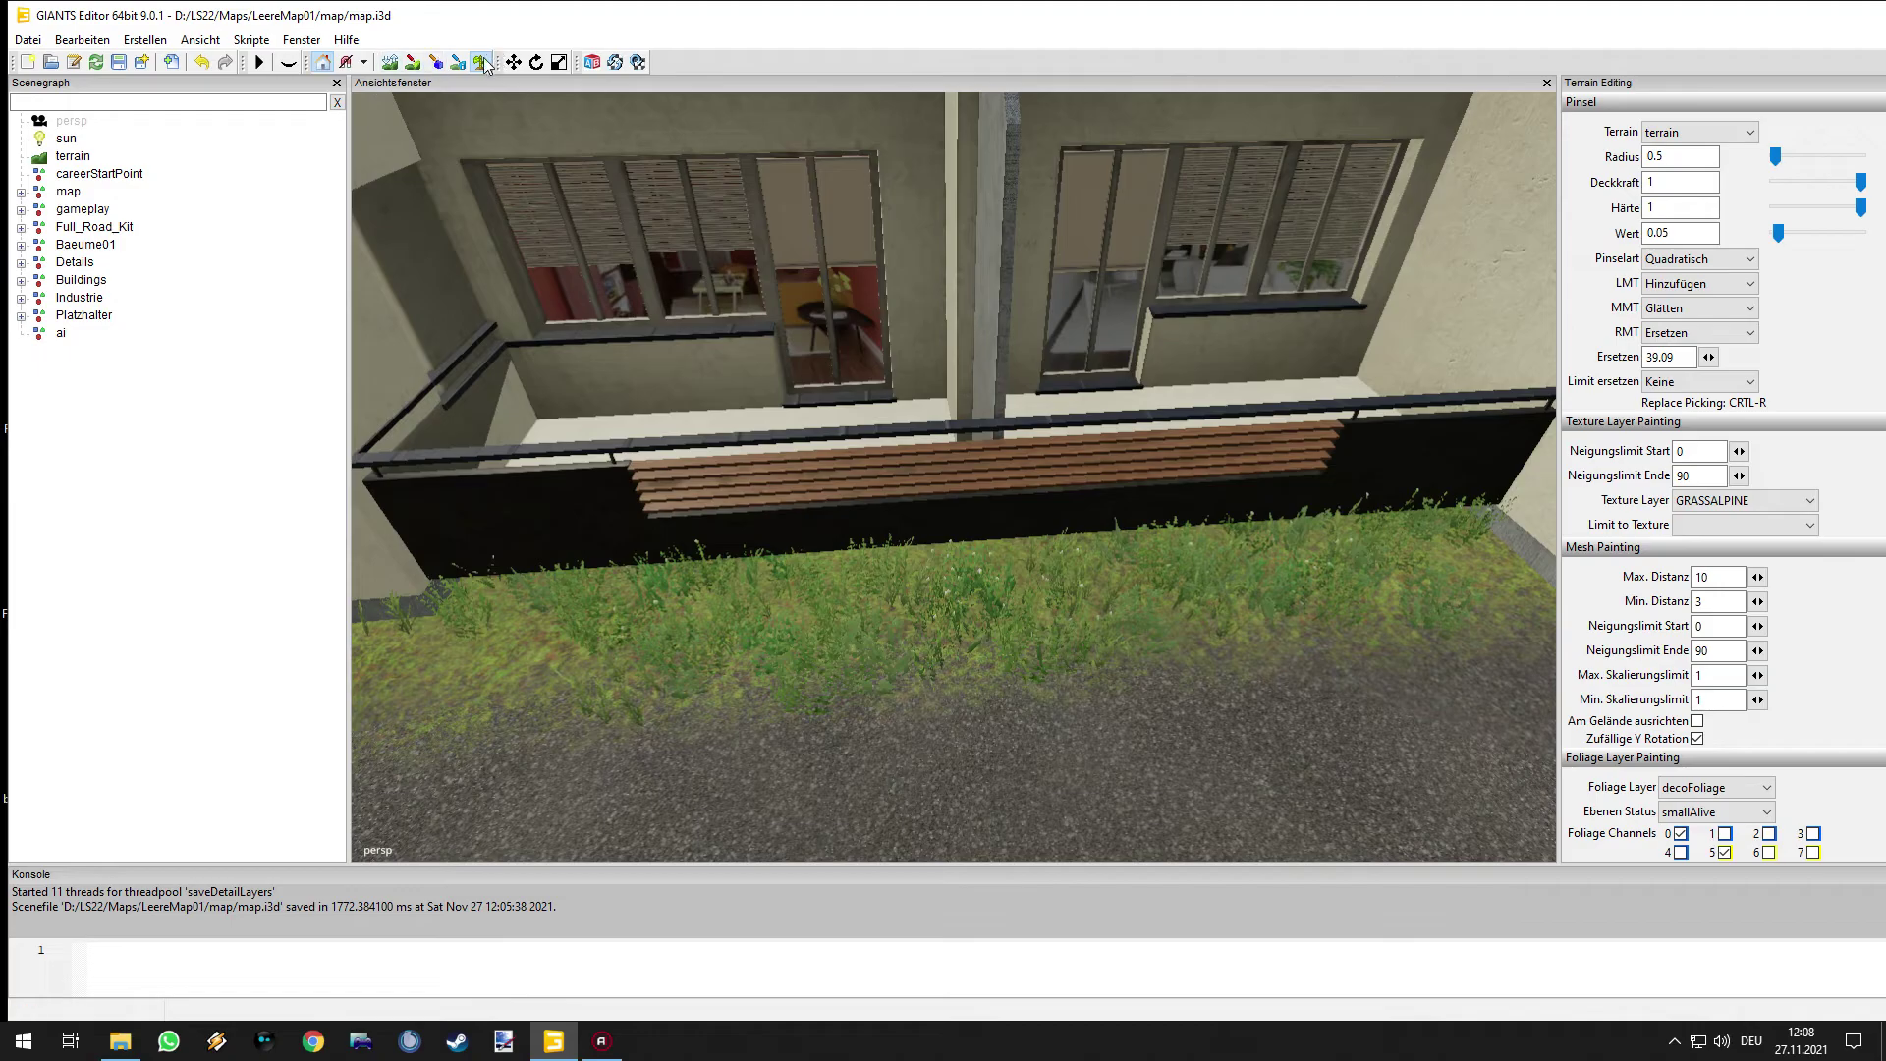
right_click_drag(881, 507, 1135, 487)
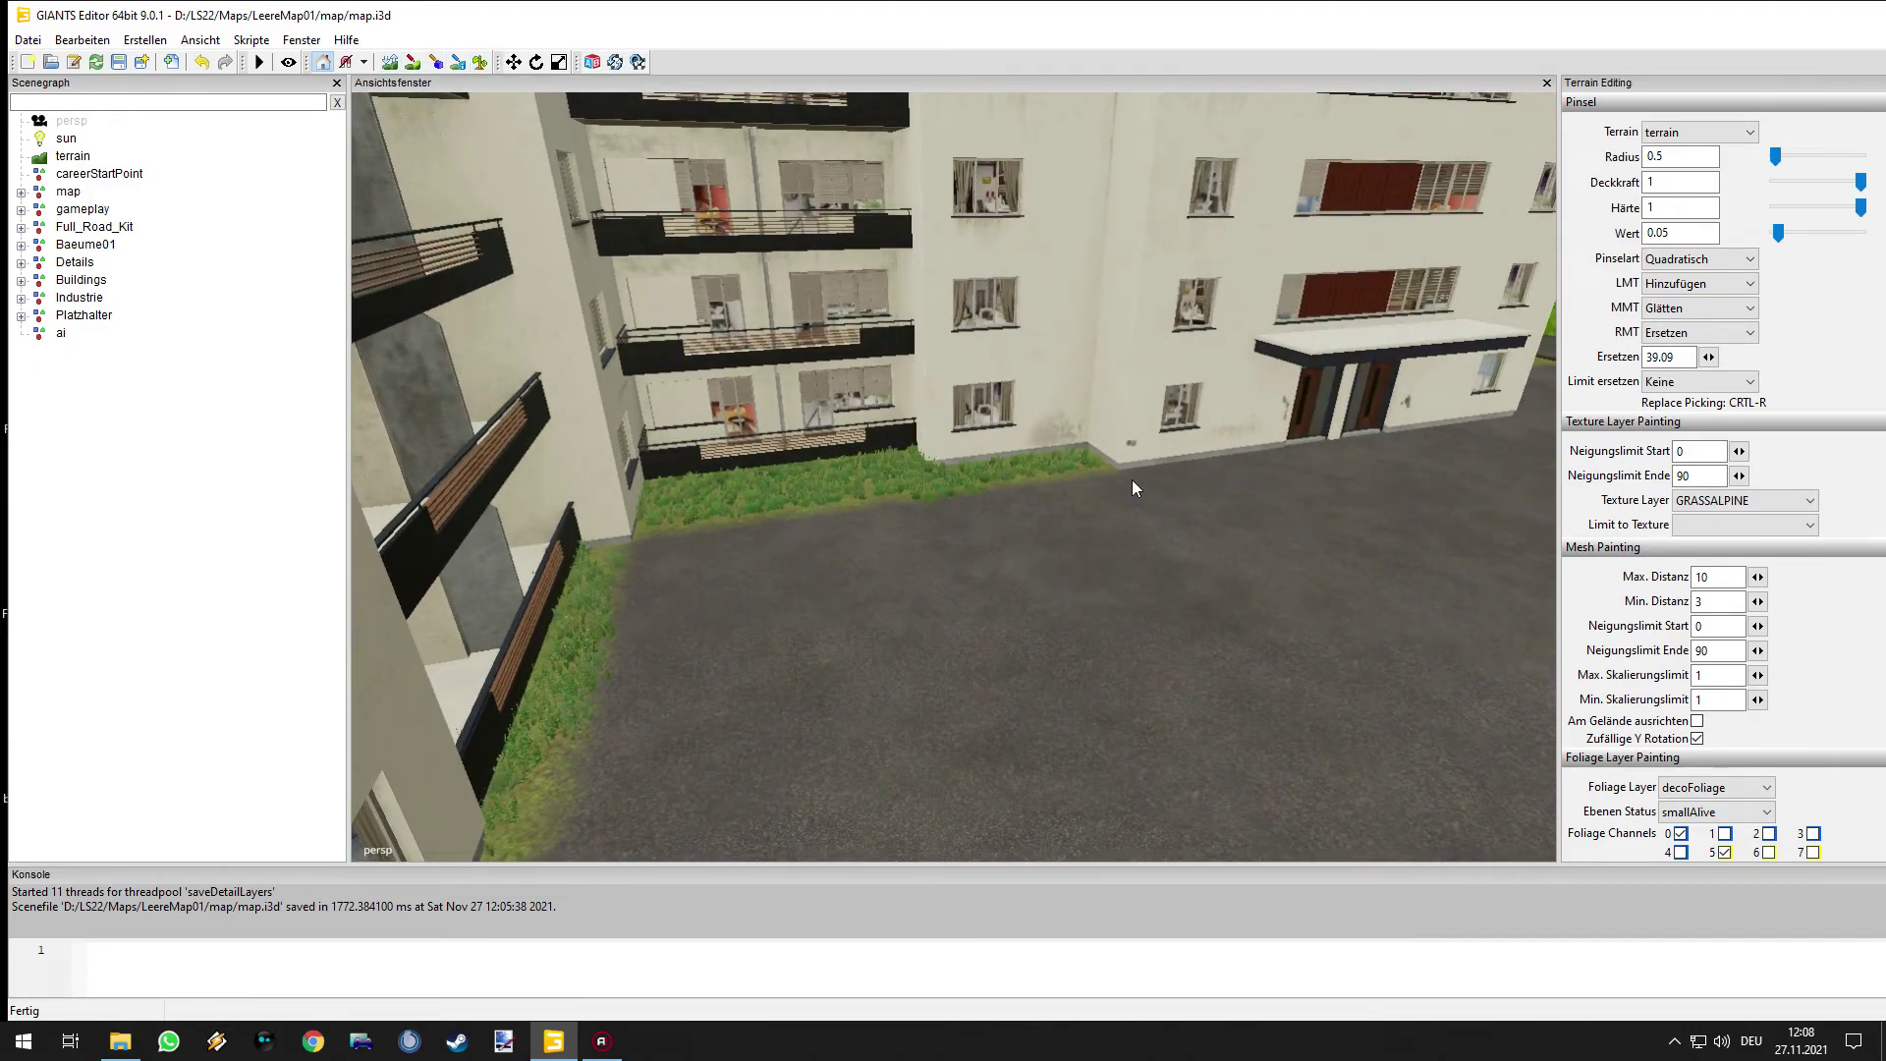
right_click_drag(949, 570, 1263, 594)
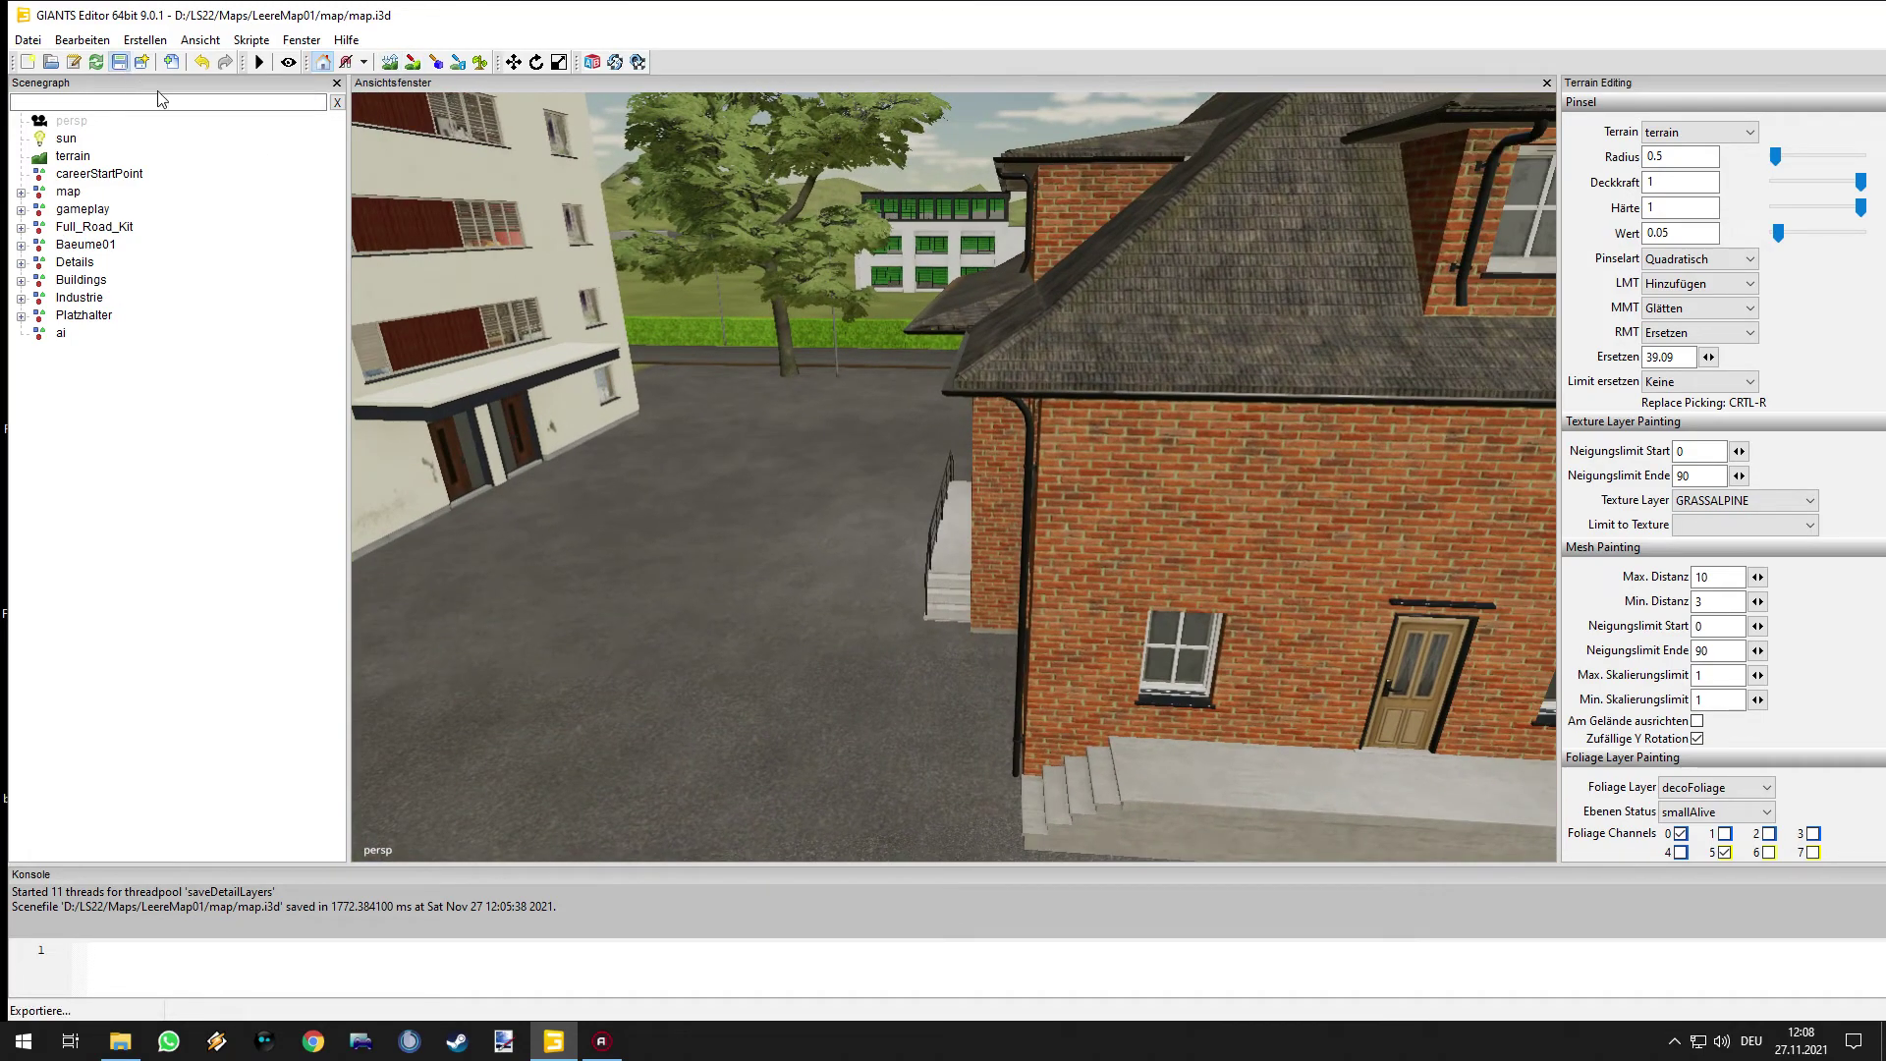
- Paint GRASSALPINE with brush radius 3 around the tree and lamp post between the apartment block and the street
right_click_drag(968, 517, 1103, 623)
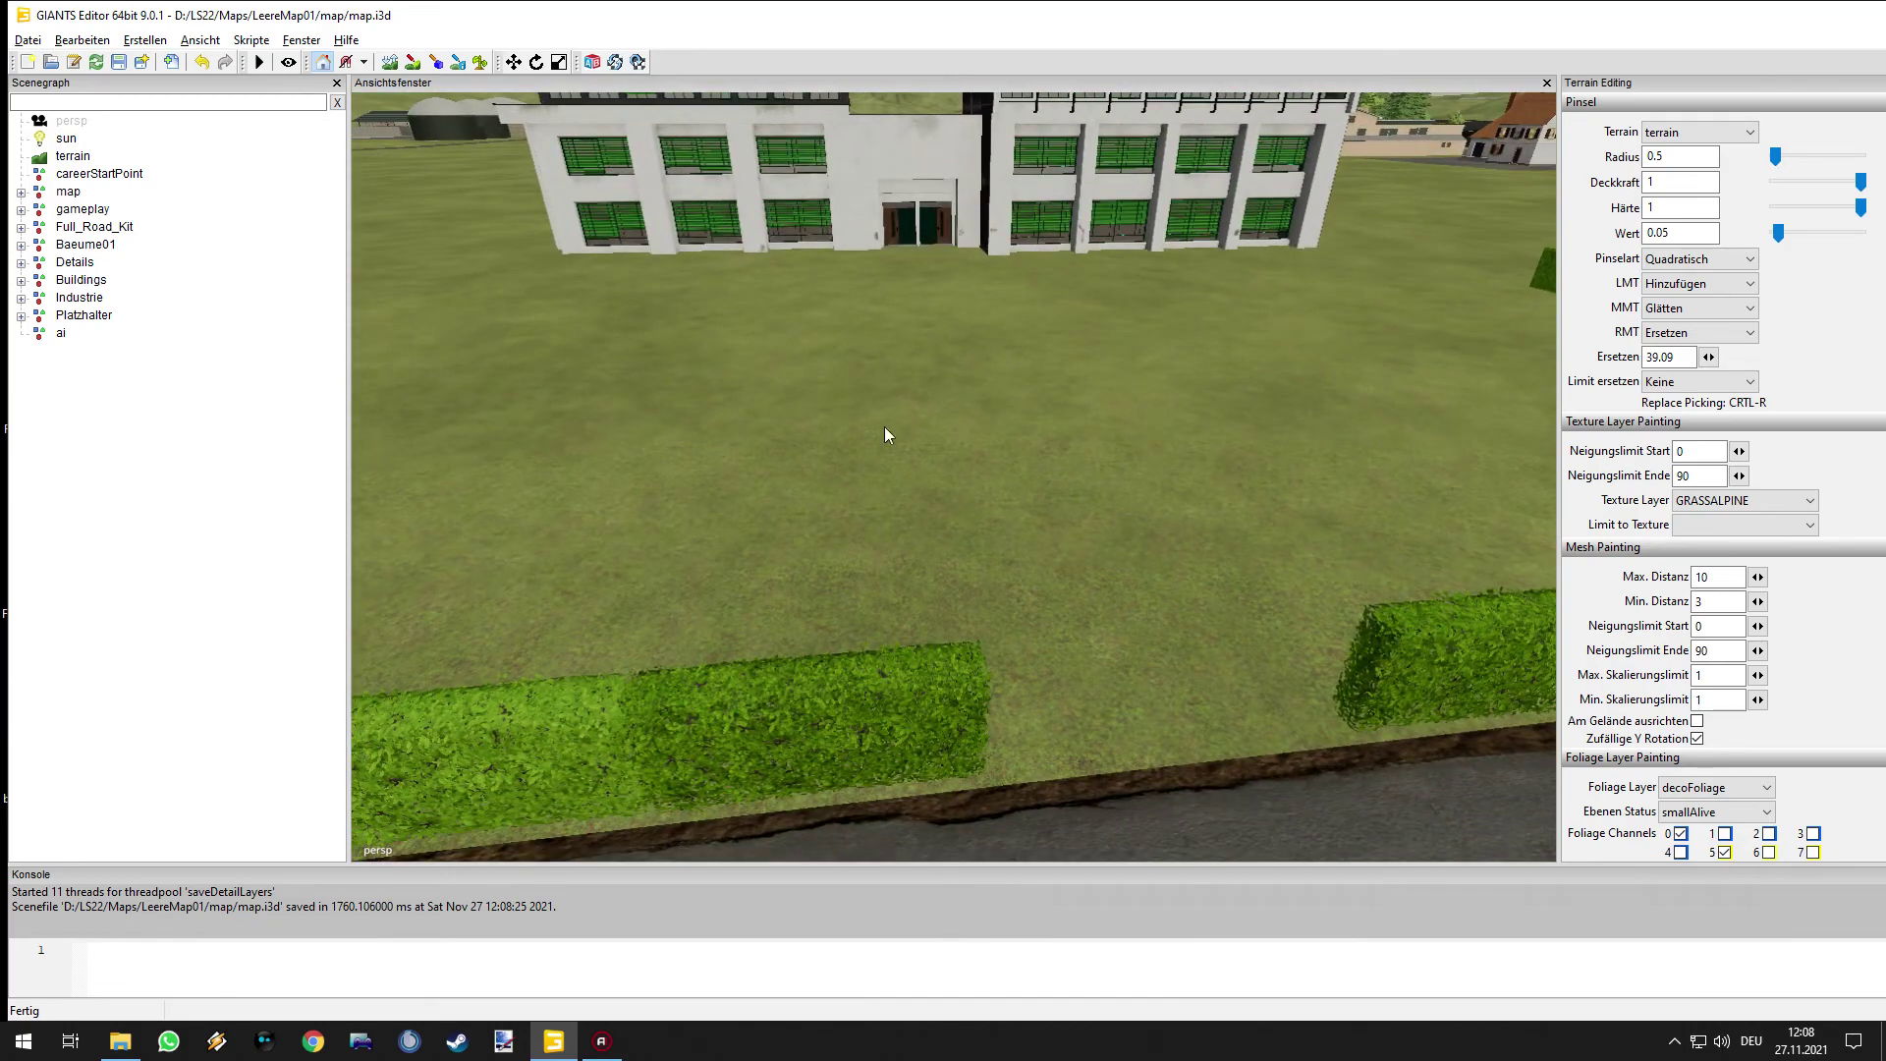
right_click_drag(886, 434, 795, 490)
right_click_drag(907, 575, 1255, 442)
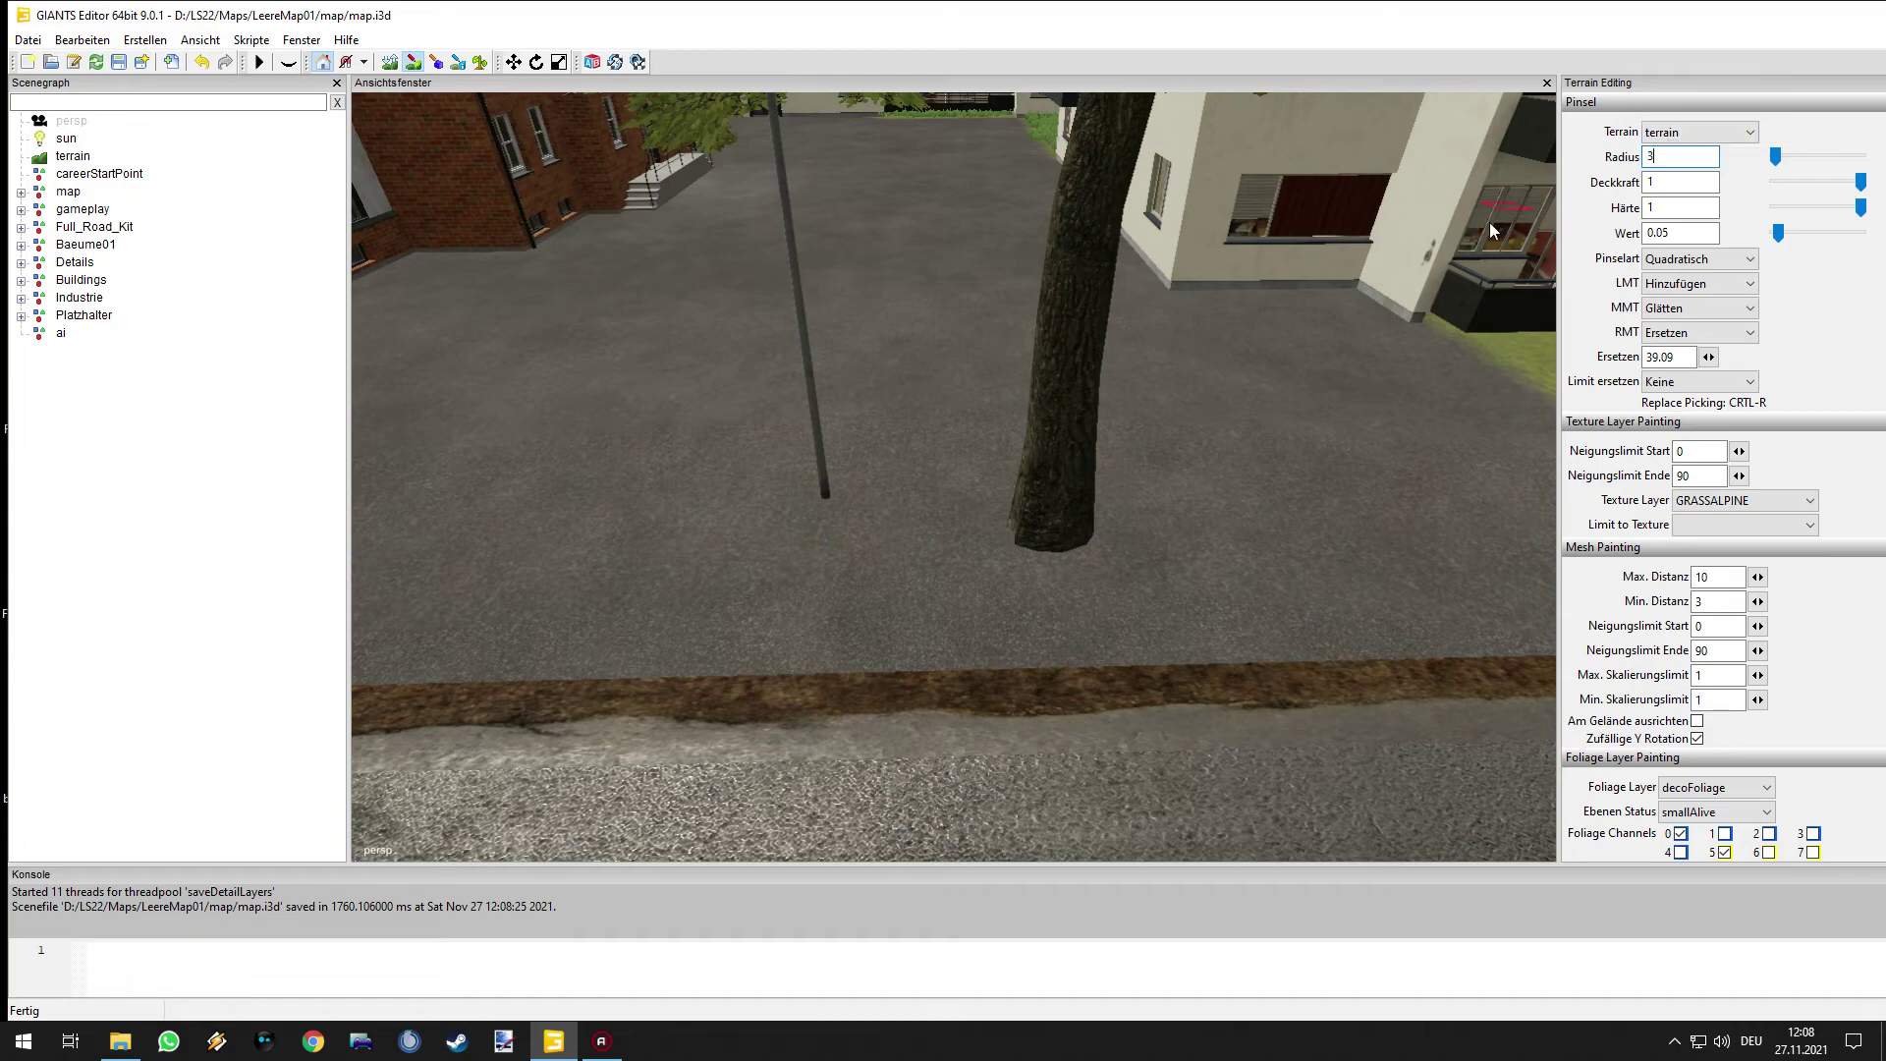
mouse_move(1379, 387)
left_mouse_down()
mouse_move(1311, 350)
mouse_move(1103, 364)
left_mouse_up()
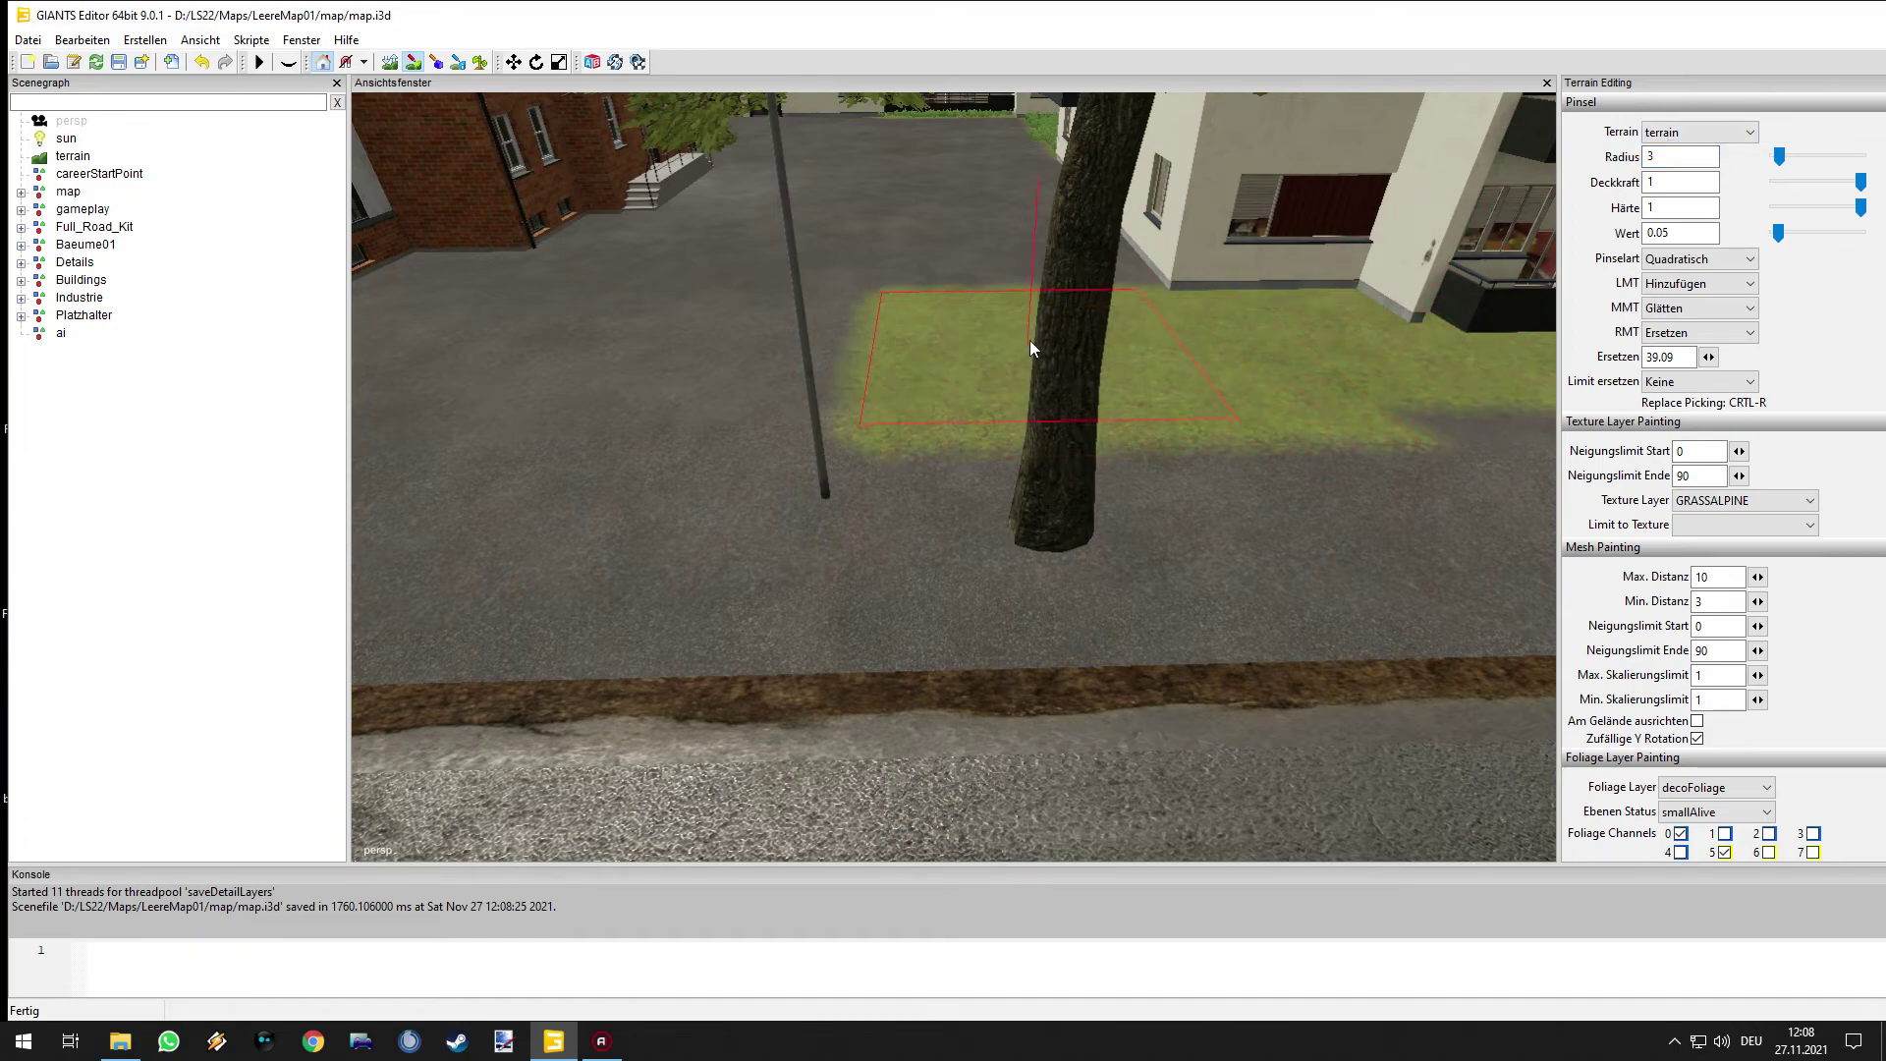
left_click_drag(965, 426, 984, 535)
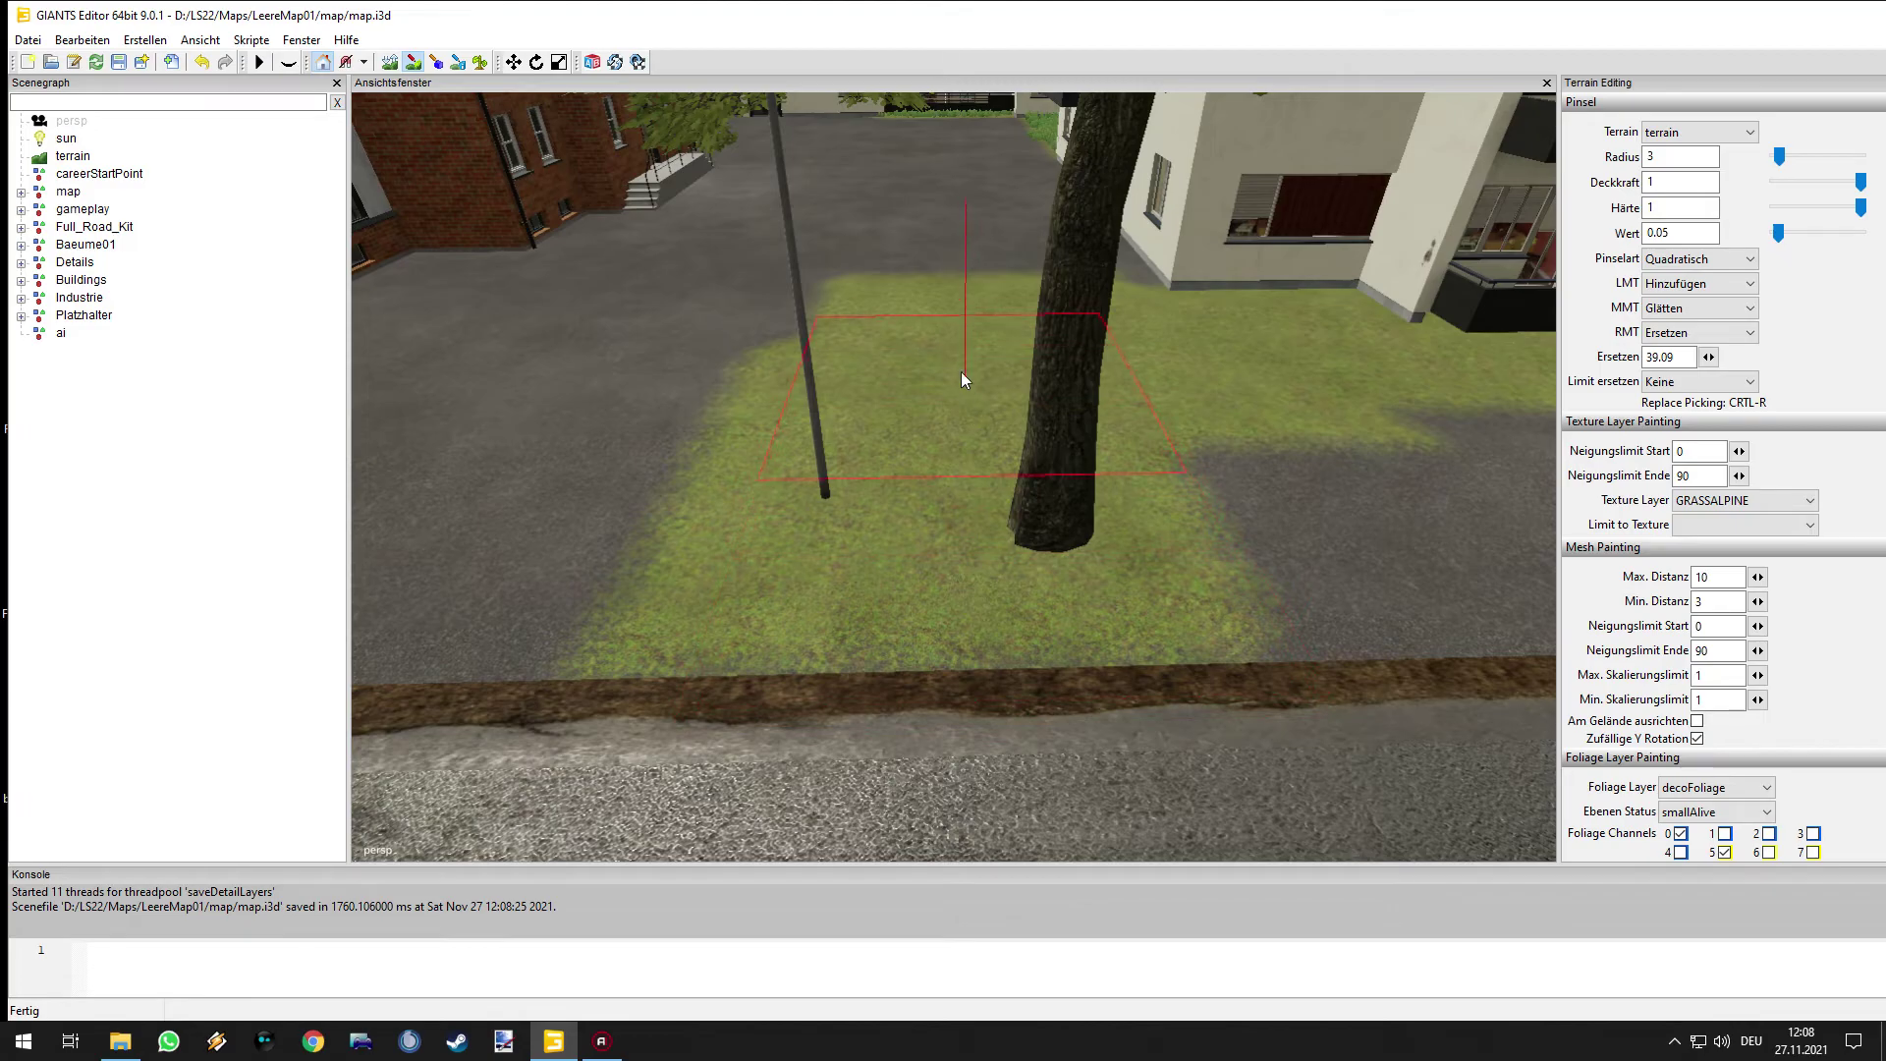
right_click_drag(939, 336, 1297, 436)
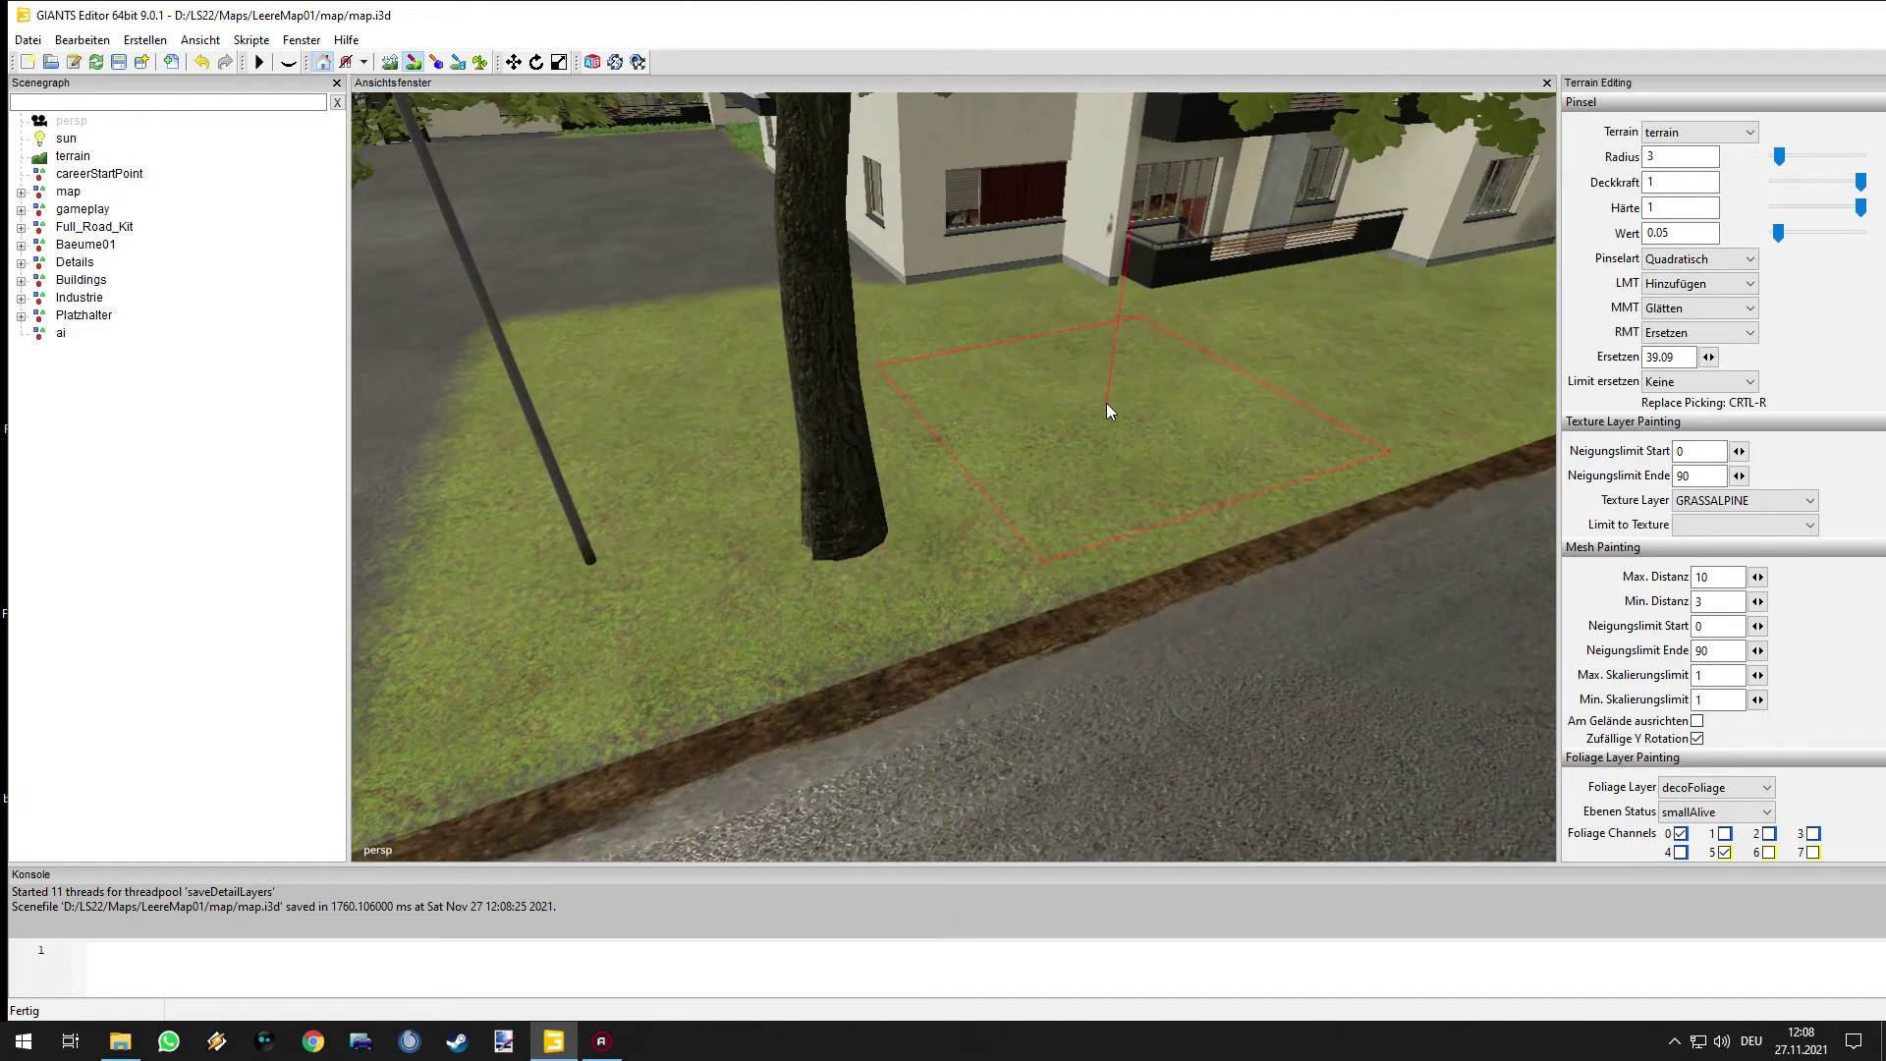
- Examine the map outside the town, including the green-roofed shelter, the meadows, the dirt tracks and the silo area
left_click_drag(1047, 582, 1039, 629, "alt")
right_click_drag(1041, 629, 467, 88)
right_click_drag(1158, 591, 1372, 604)
right_click_drag(1110, 442, 938, 479)
right_click_drag(632, 410, 1162, 597)
right_click_drag(1048, 466, 959, 535)
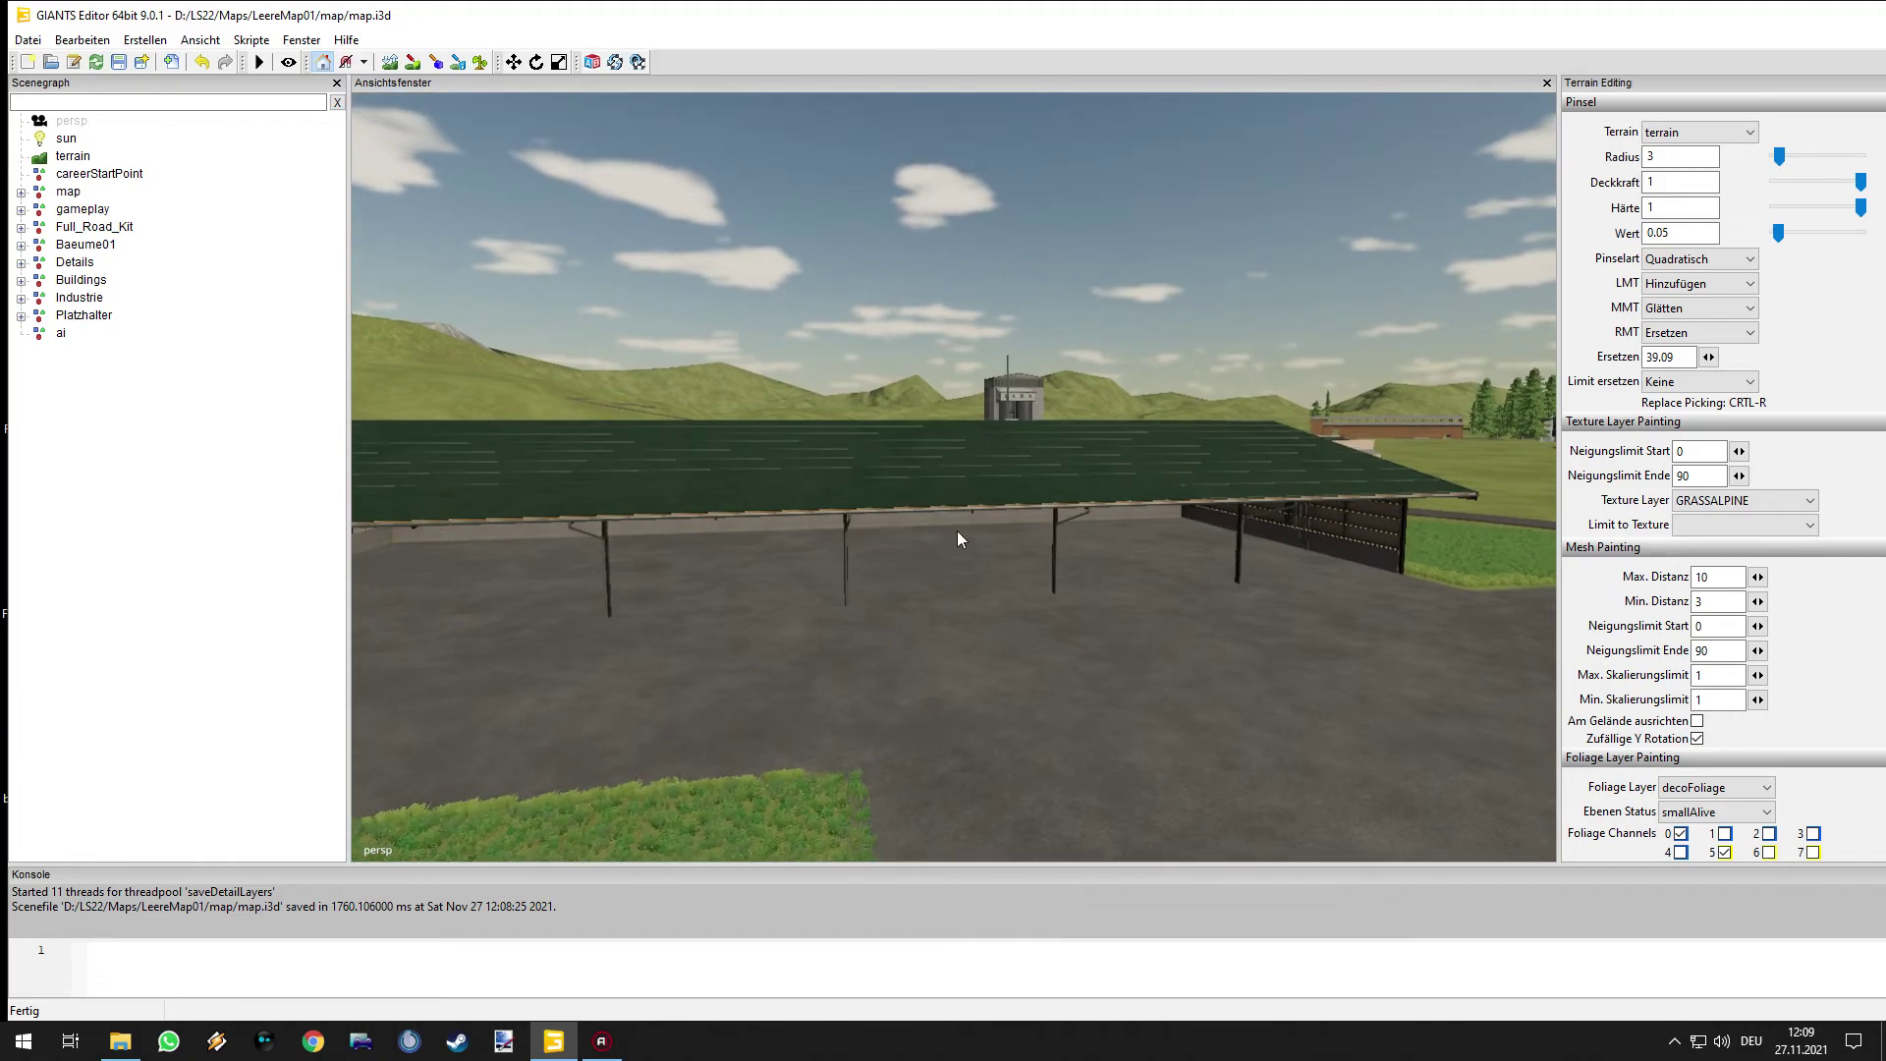
right_click_drag(1023, 634, 953, 589)
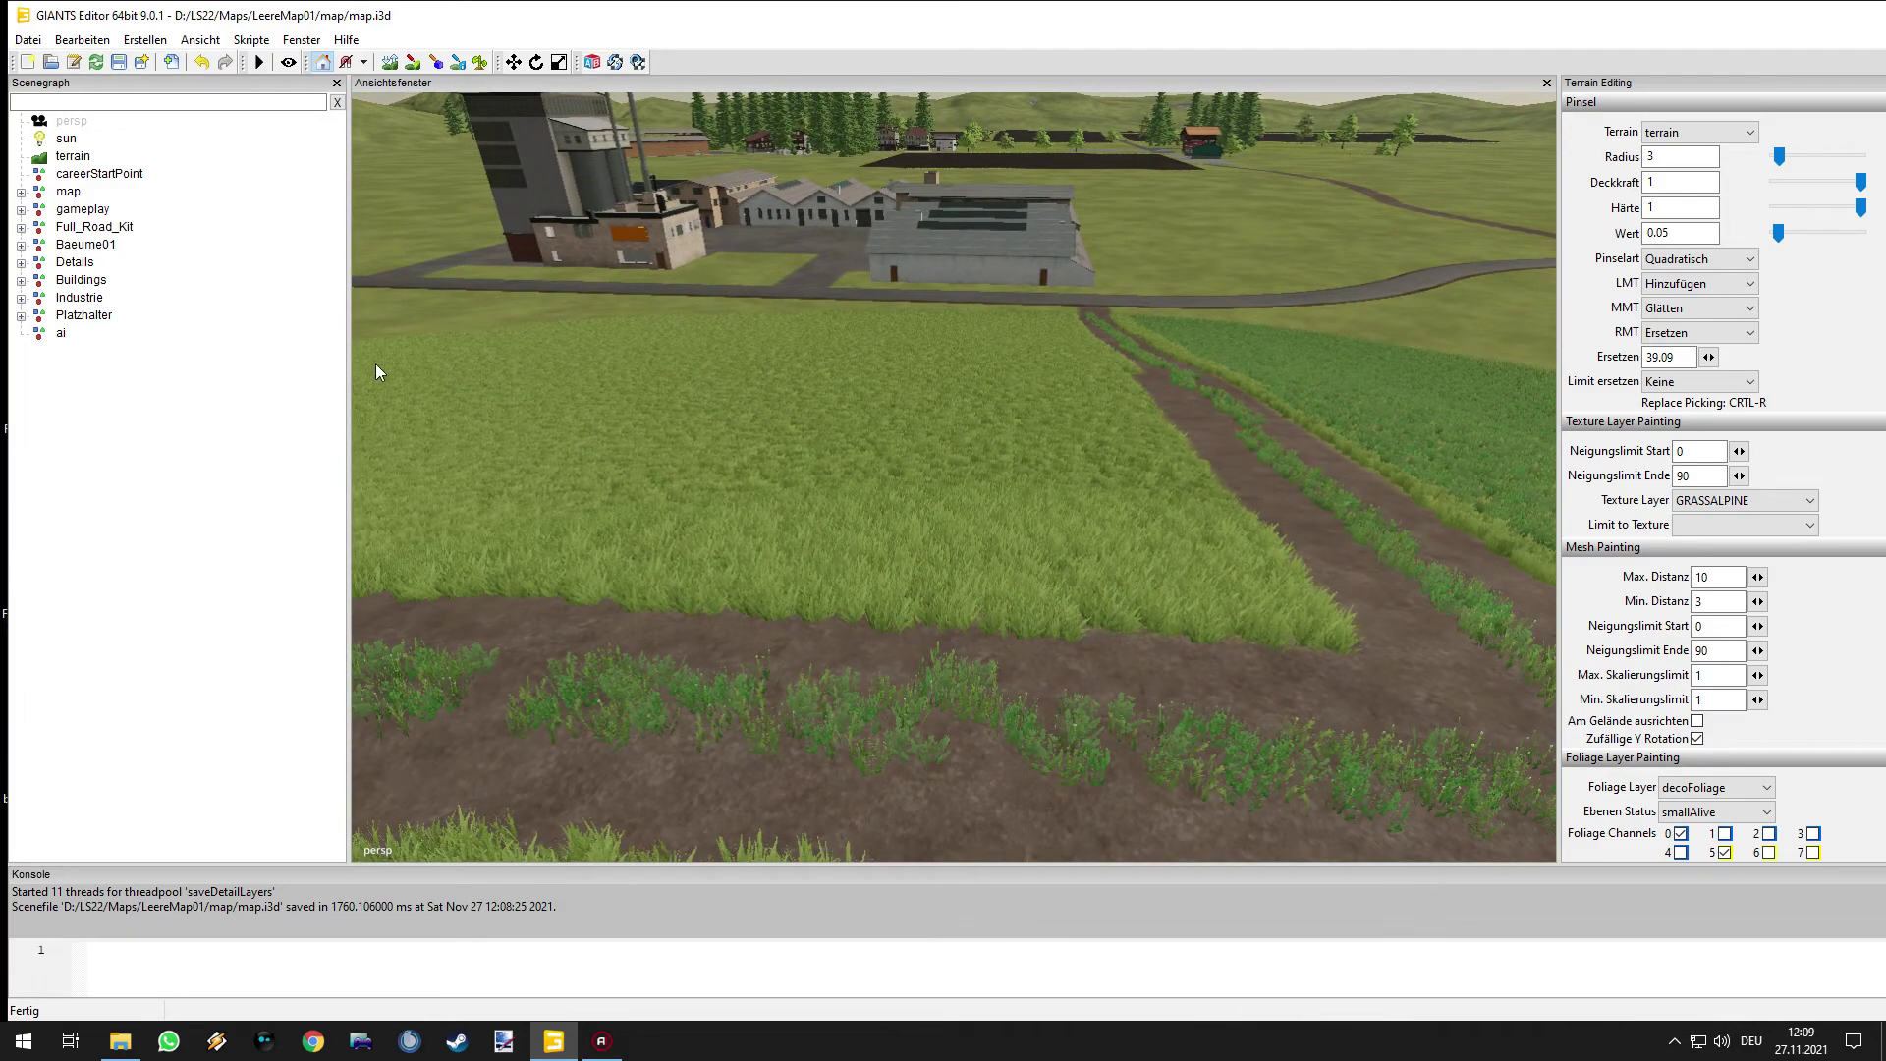
right_click_drag(1101, 583, 978, 642)
right_click_drag(1132, 596, 1228, 613)
right_click_drag(949, 601, 992, 634)
right_click_drag(832, 567, 1129, 520)
- Survey the red-roofed farmstead with its surrounding fields, foliage and silo, and save the map
right_click_drag(910, 499, 1031, 497)
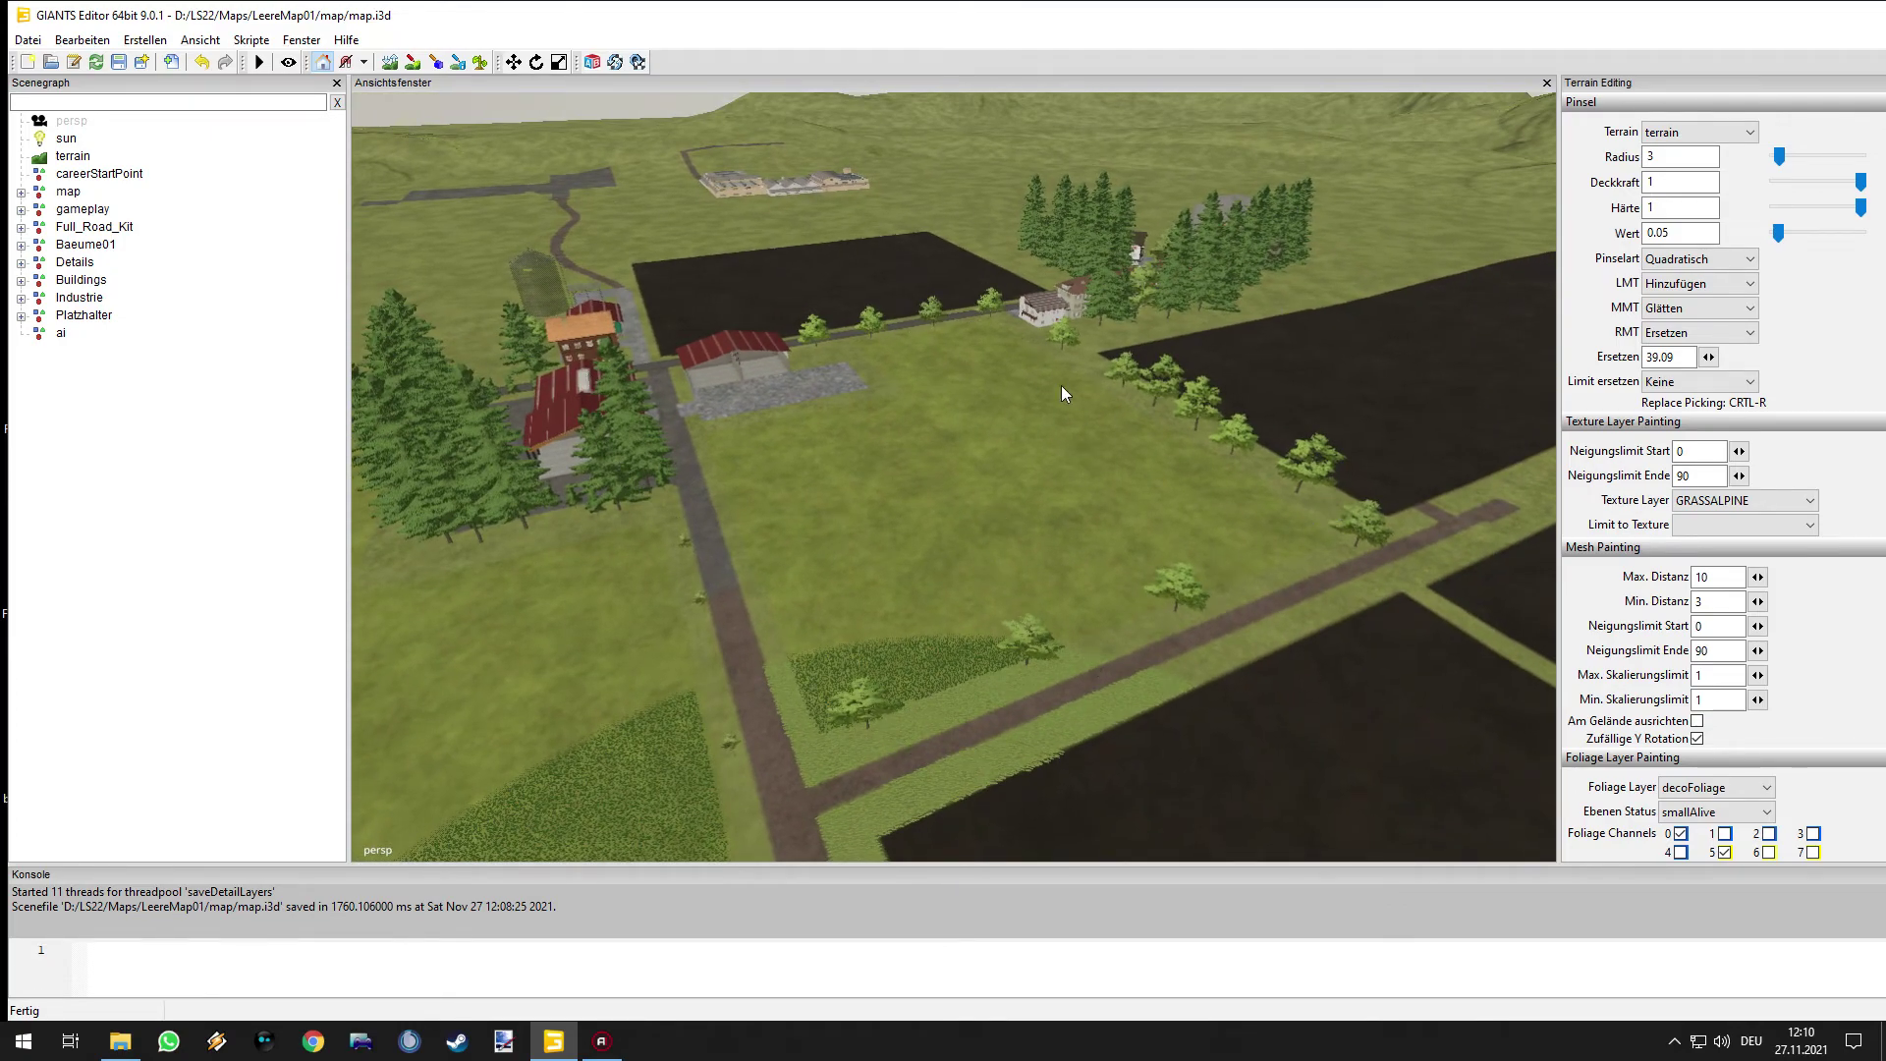
right_click_drag(1023, 537, 791, 540)
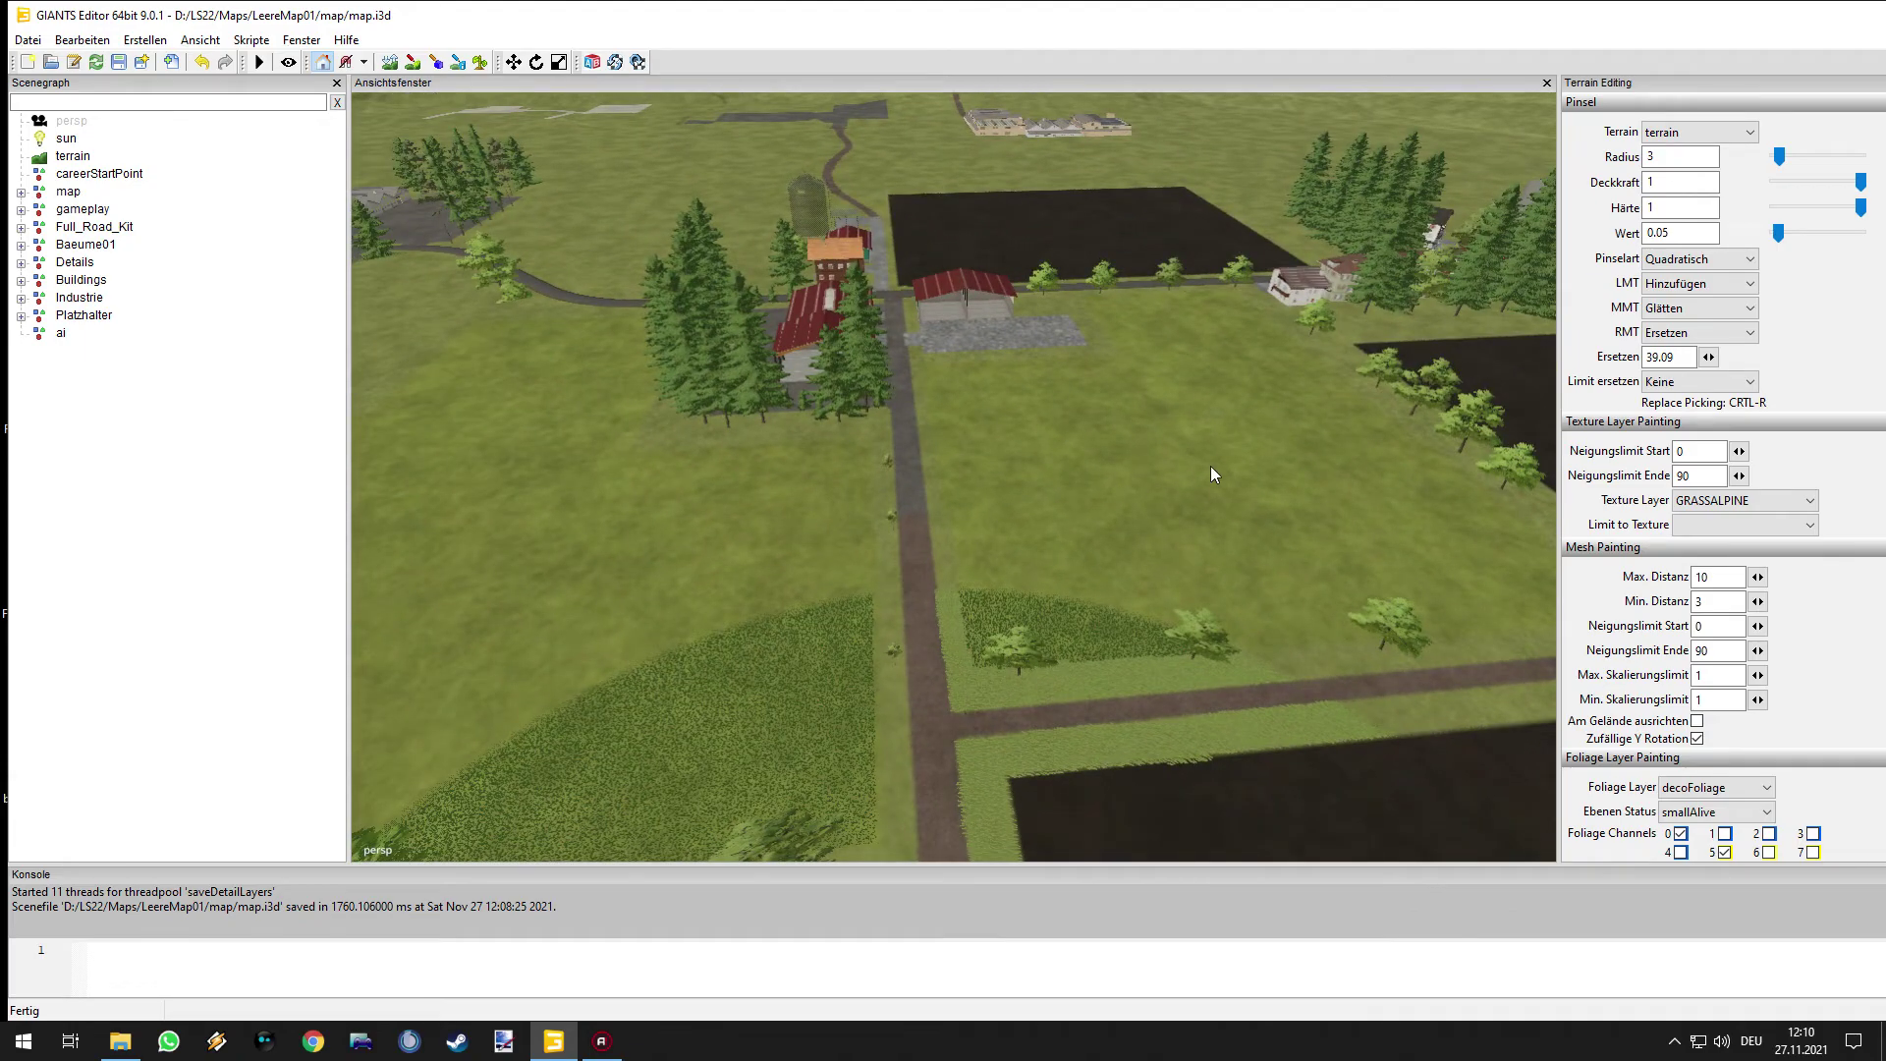
left_click_drag(996, 552, 902, 436, "alt")
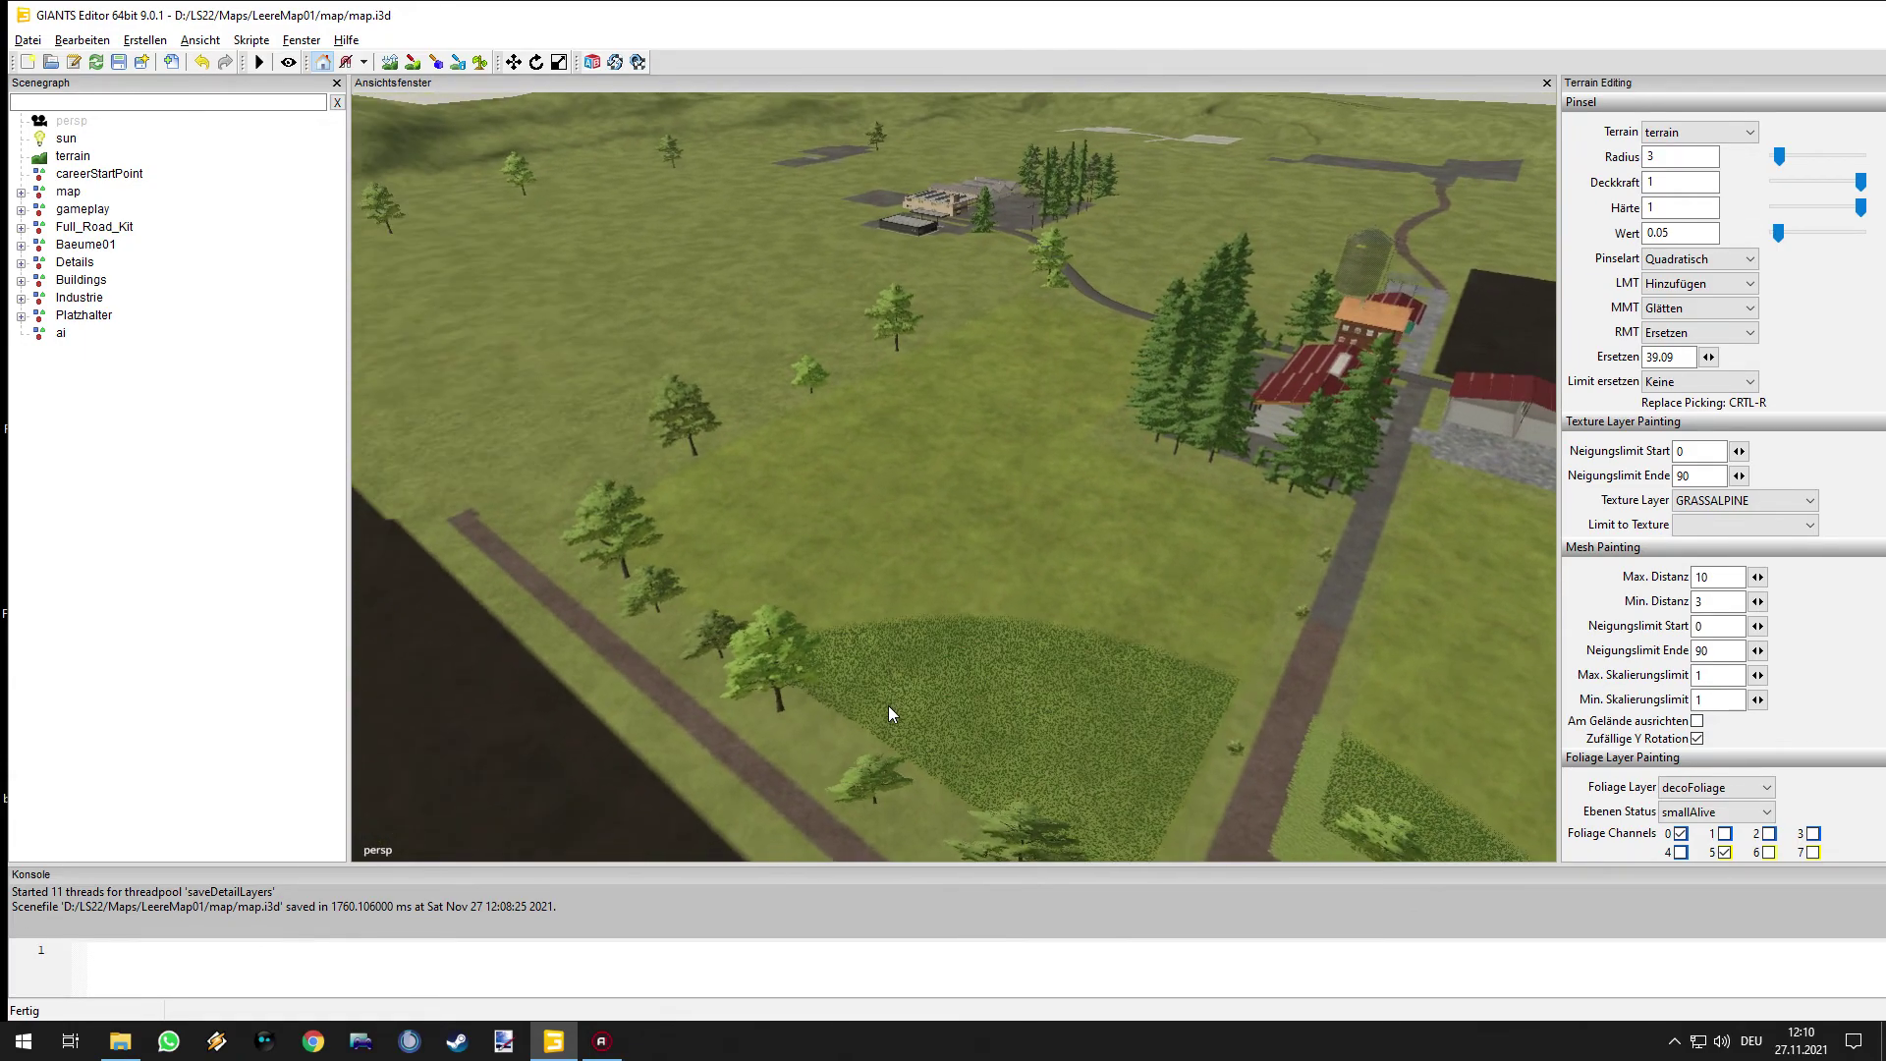
scroll(888, 705, "up", 5)
right_click_drag(1074, 668, 972, 491)
right_click_drag(922, 556, 785, 668)
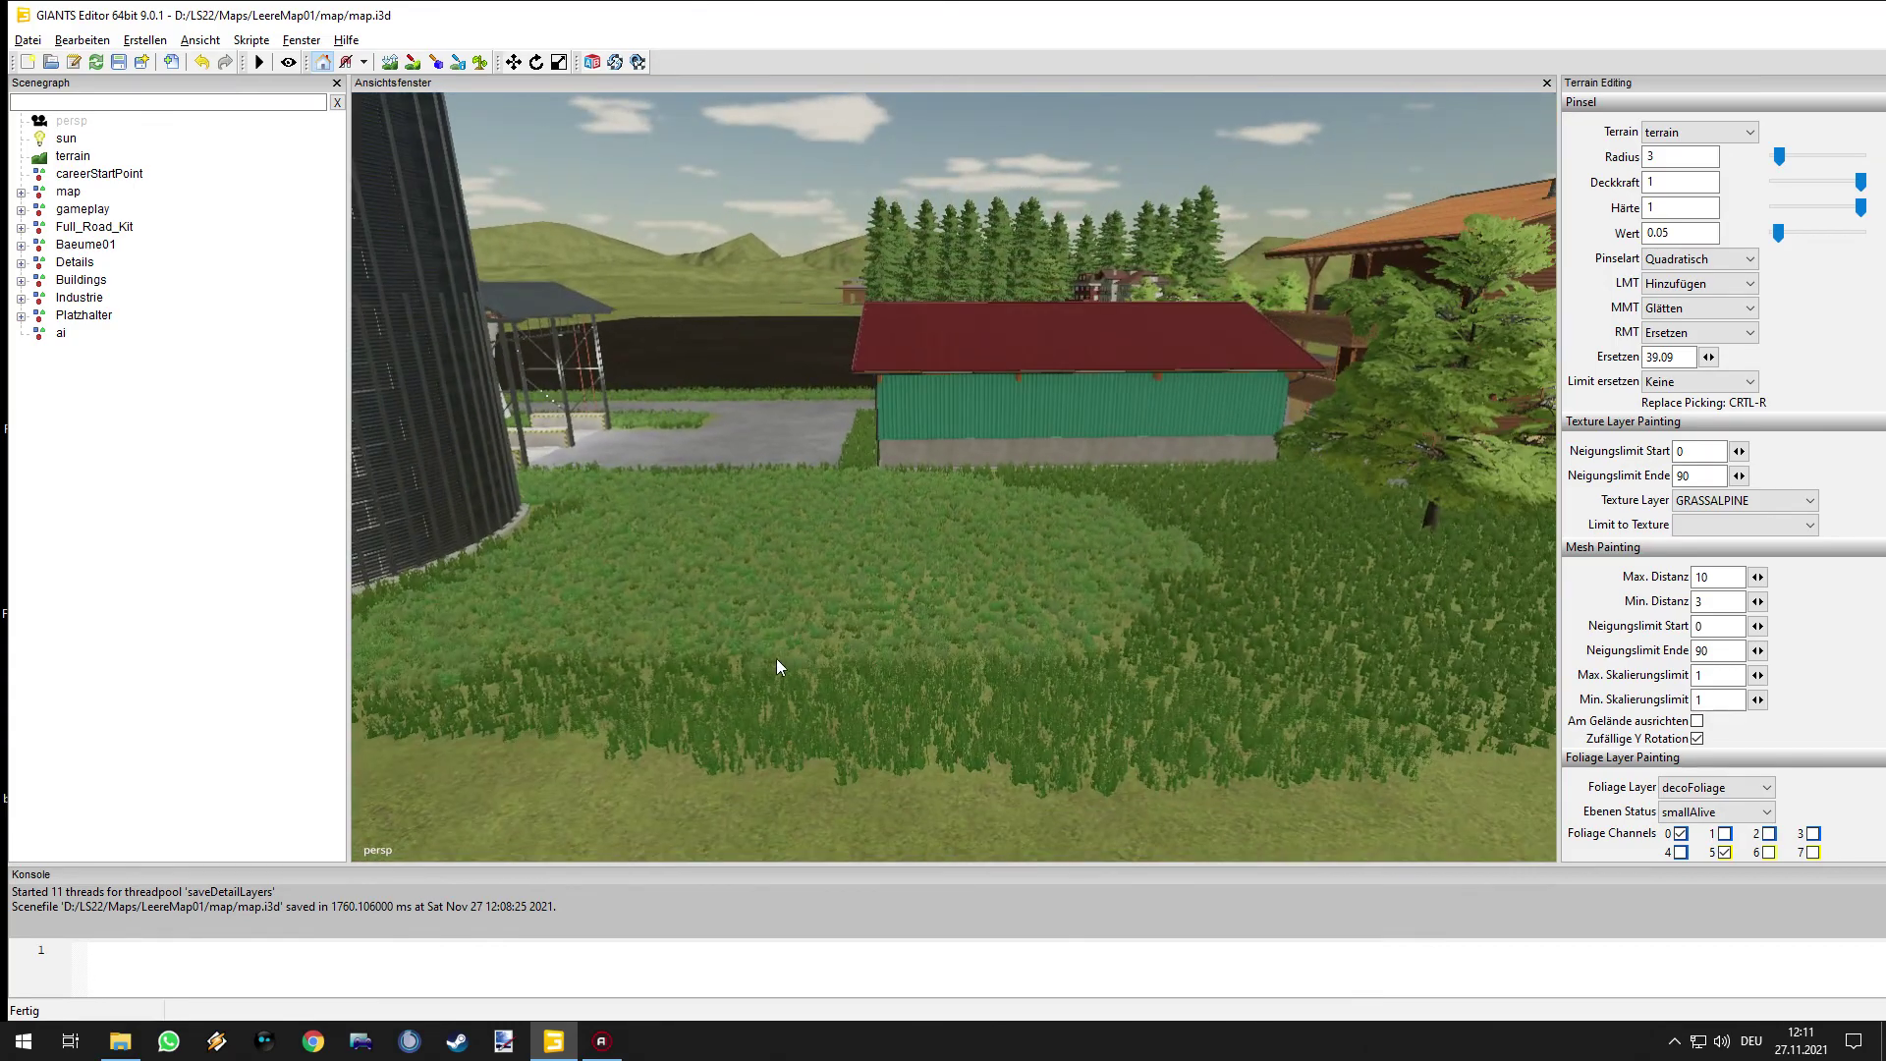
right_click_drag(1033, 678, 886, 633)
right_click_drag(1082, 595, 1158, 600)
left_click_drag(922, 603, 1122, 584, "alt")
right_click_drag(1125, 590, 1033, 646)
left_click(118, 61)
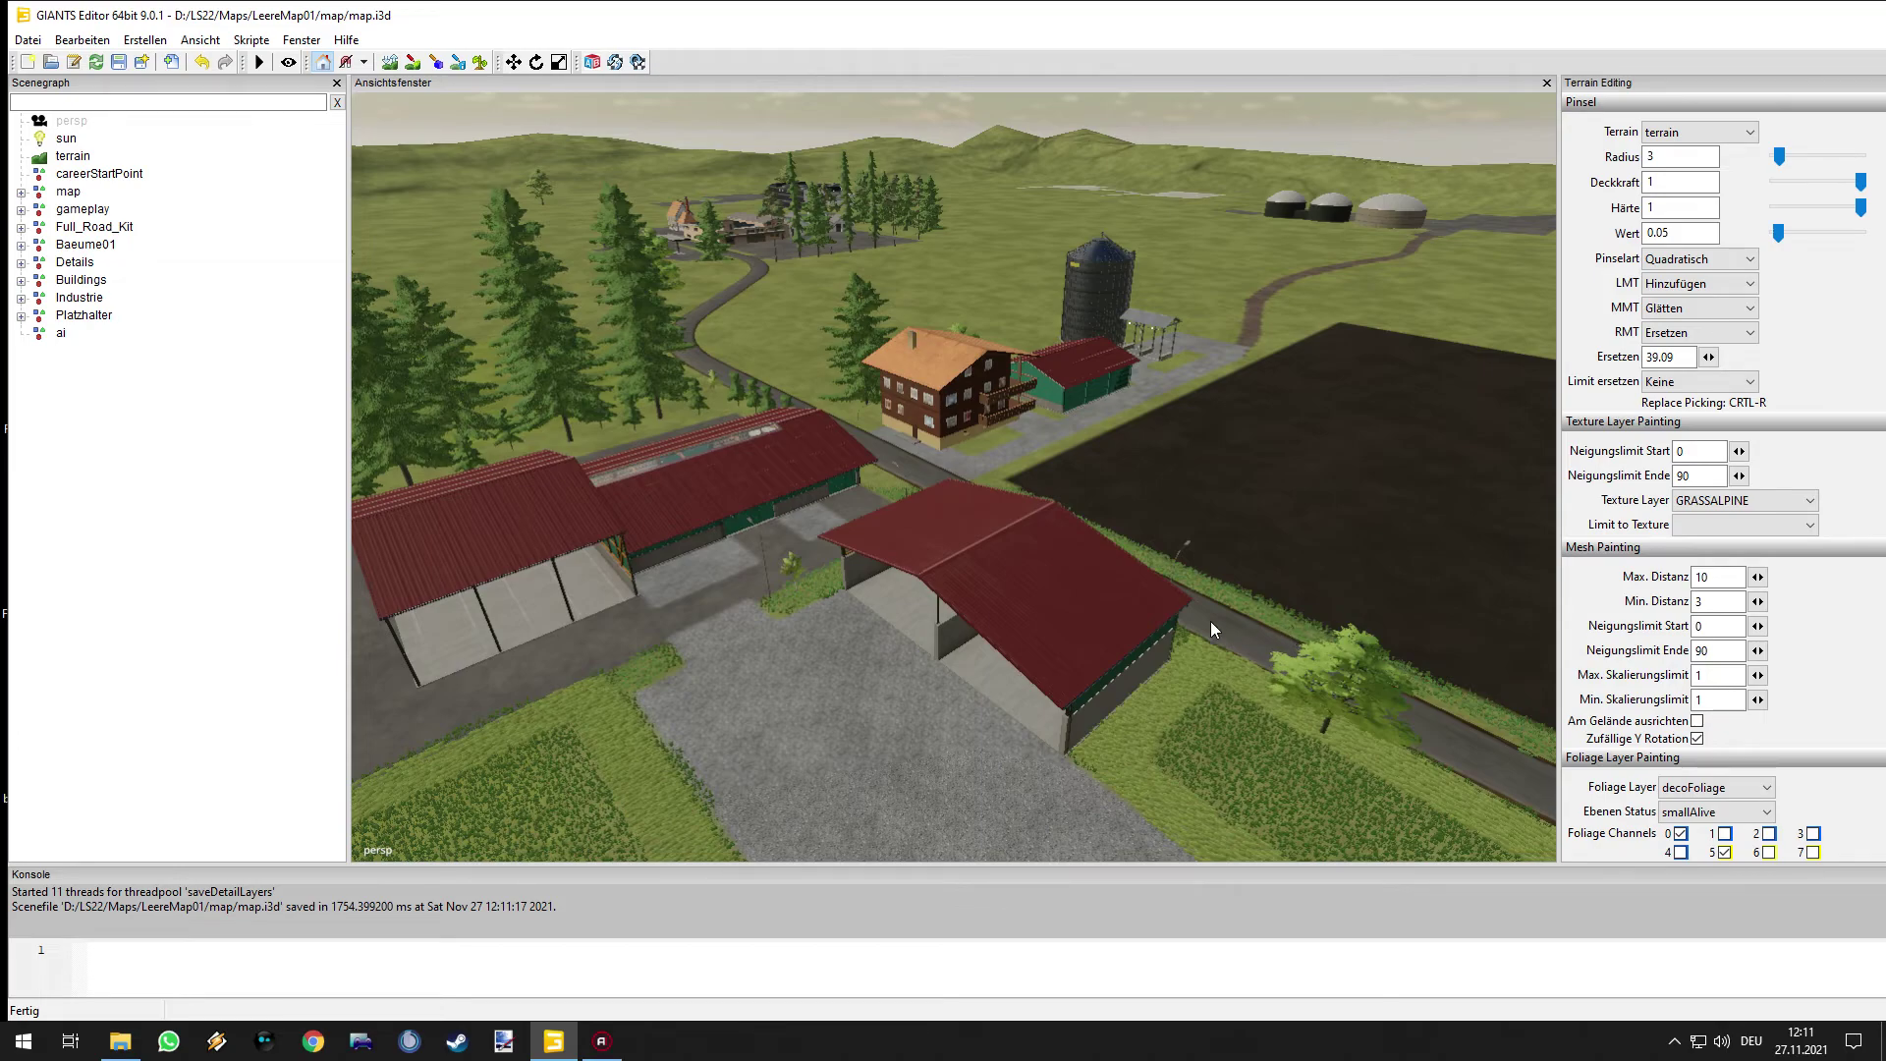
- Survey the village, fields, biogas plant and roads from above, ending at the industrial complex with its paved yard
left_click_drag(997, 588, 1291, 568, "alt")
left_click_drag(938, 619, 1080, 620, "alt")
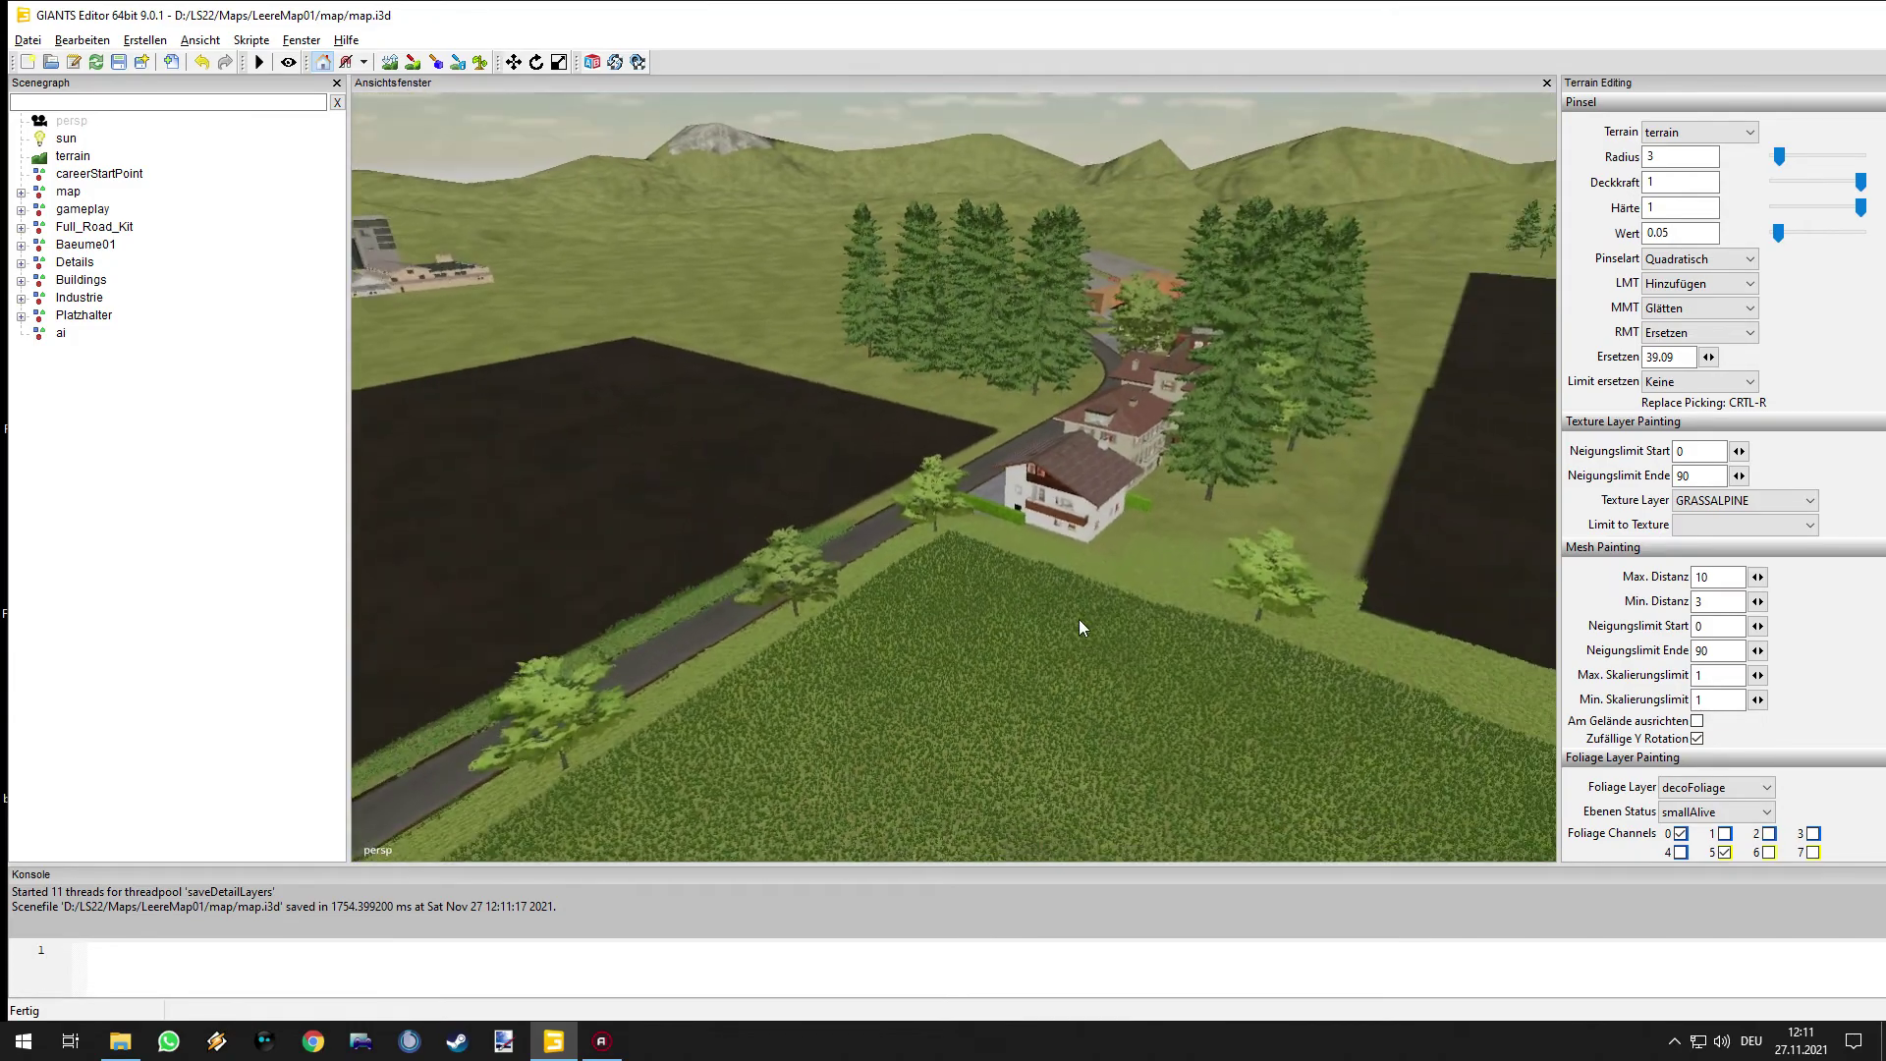
right_click_drag(1079, 627, 943, 570)
right_click_drag(707, 550, 1660, 615)
right_click_drag(511, 599, 1773, 535, "alt")
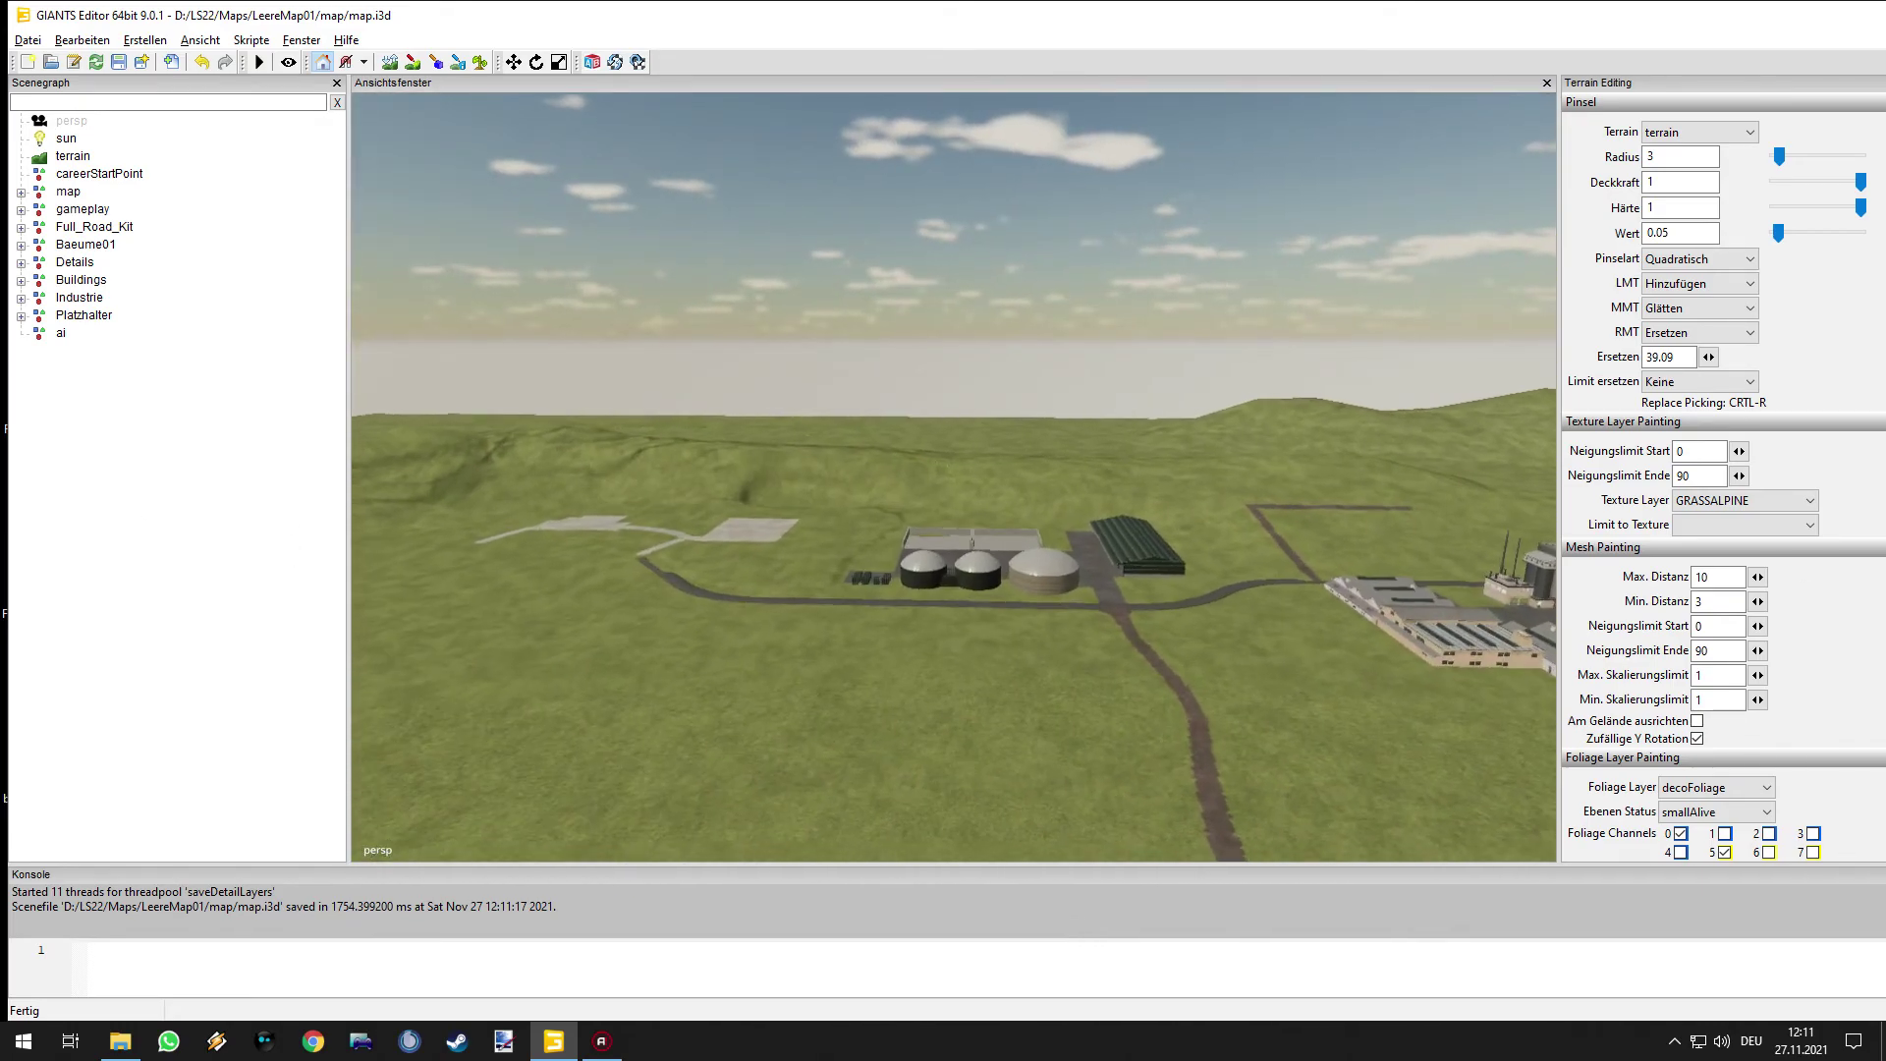
scroll(872, 591, "up", 5)
left_click_drag(862, 560, 799, 621, "alt")
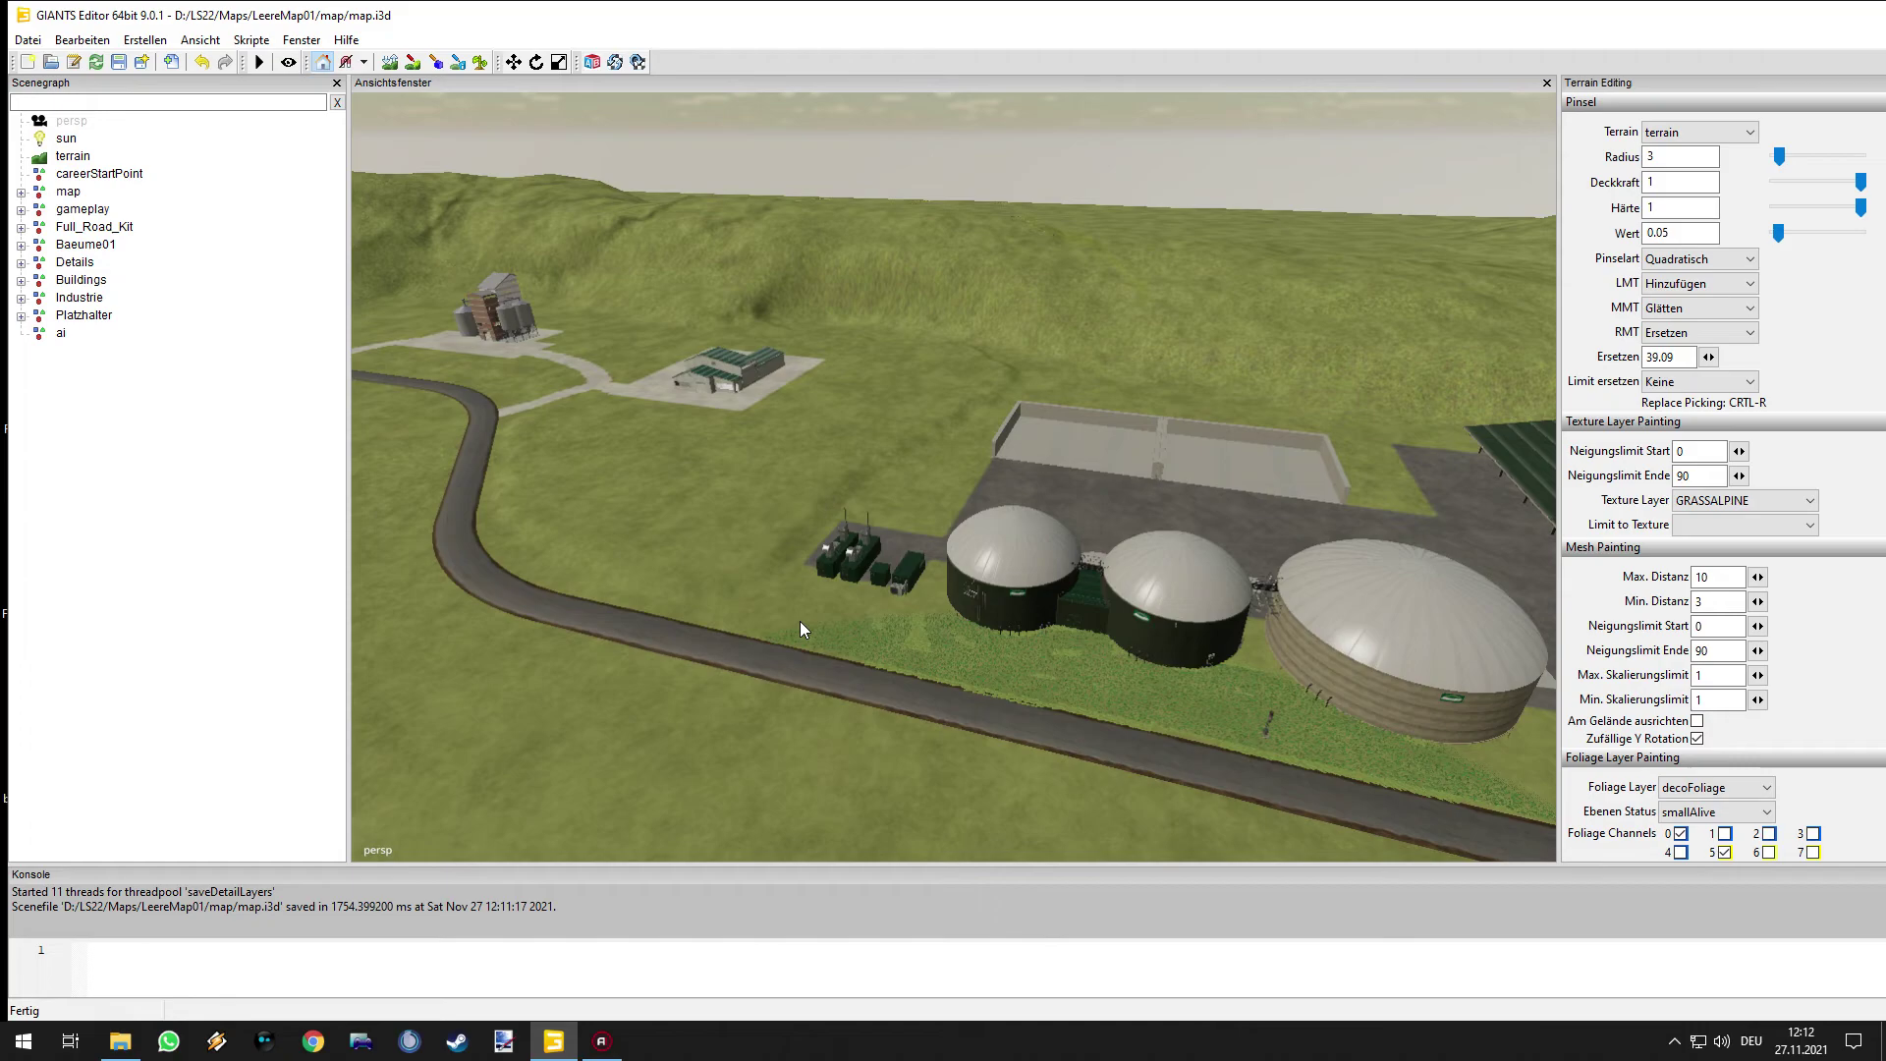
right_click_drag(780, 619, 1267, 617)
left_click_drag(666, 619, 987, 543, "alt")
mouse_move(987, 542)
right_mouse_down()
mouse_move(754, 580)
mouse_move(992, 550)
right_mouse_up()
left_click_drag(694, 588, 632, 586, "alt")
right_click_drag(632, 586, 1130, 605, "alt")
left_click_drag(1130, 604, 651, 629, "alt")
right_click_drag(651, 636, 1041, 674)
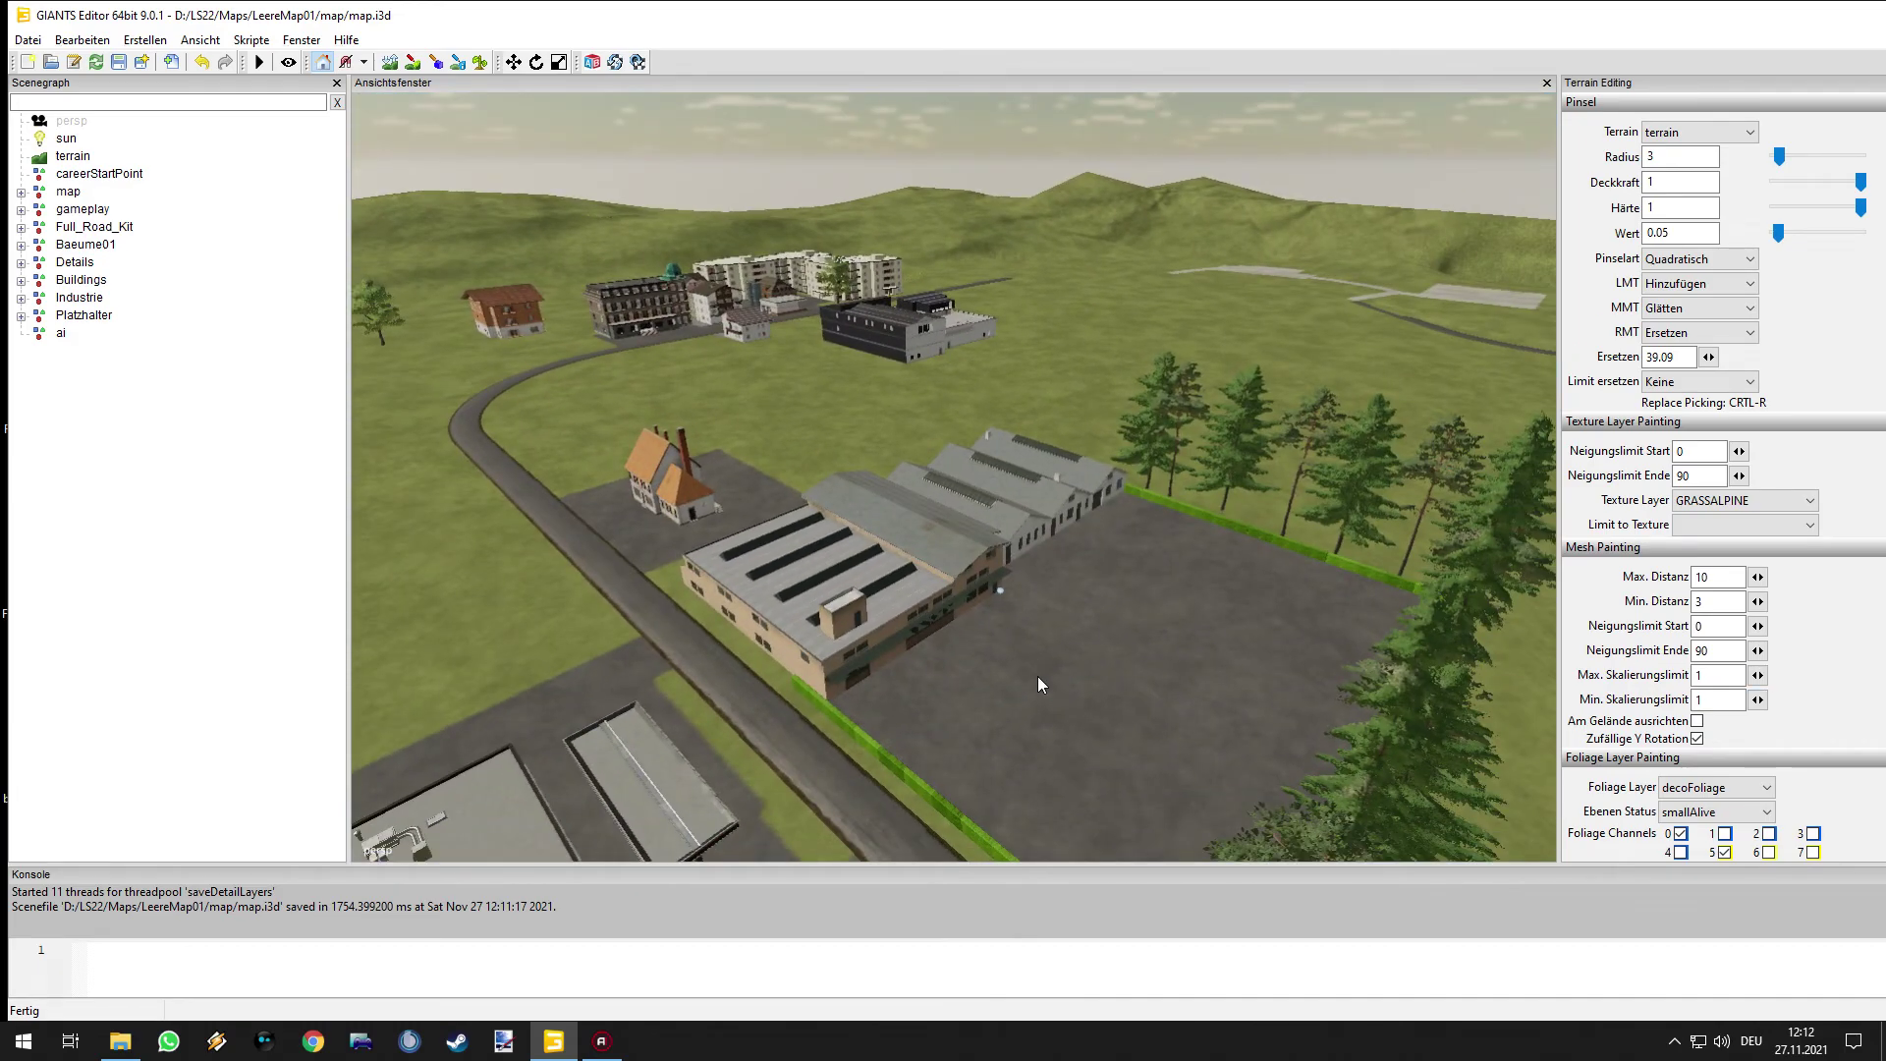
- Inspect the bakery, the factory halls and the wooden farmhouse with its surrounding foliage at close range
right_click_drag(1104, 660, 1210, 529)
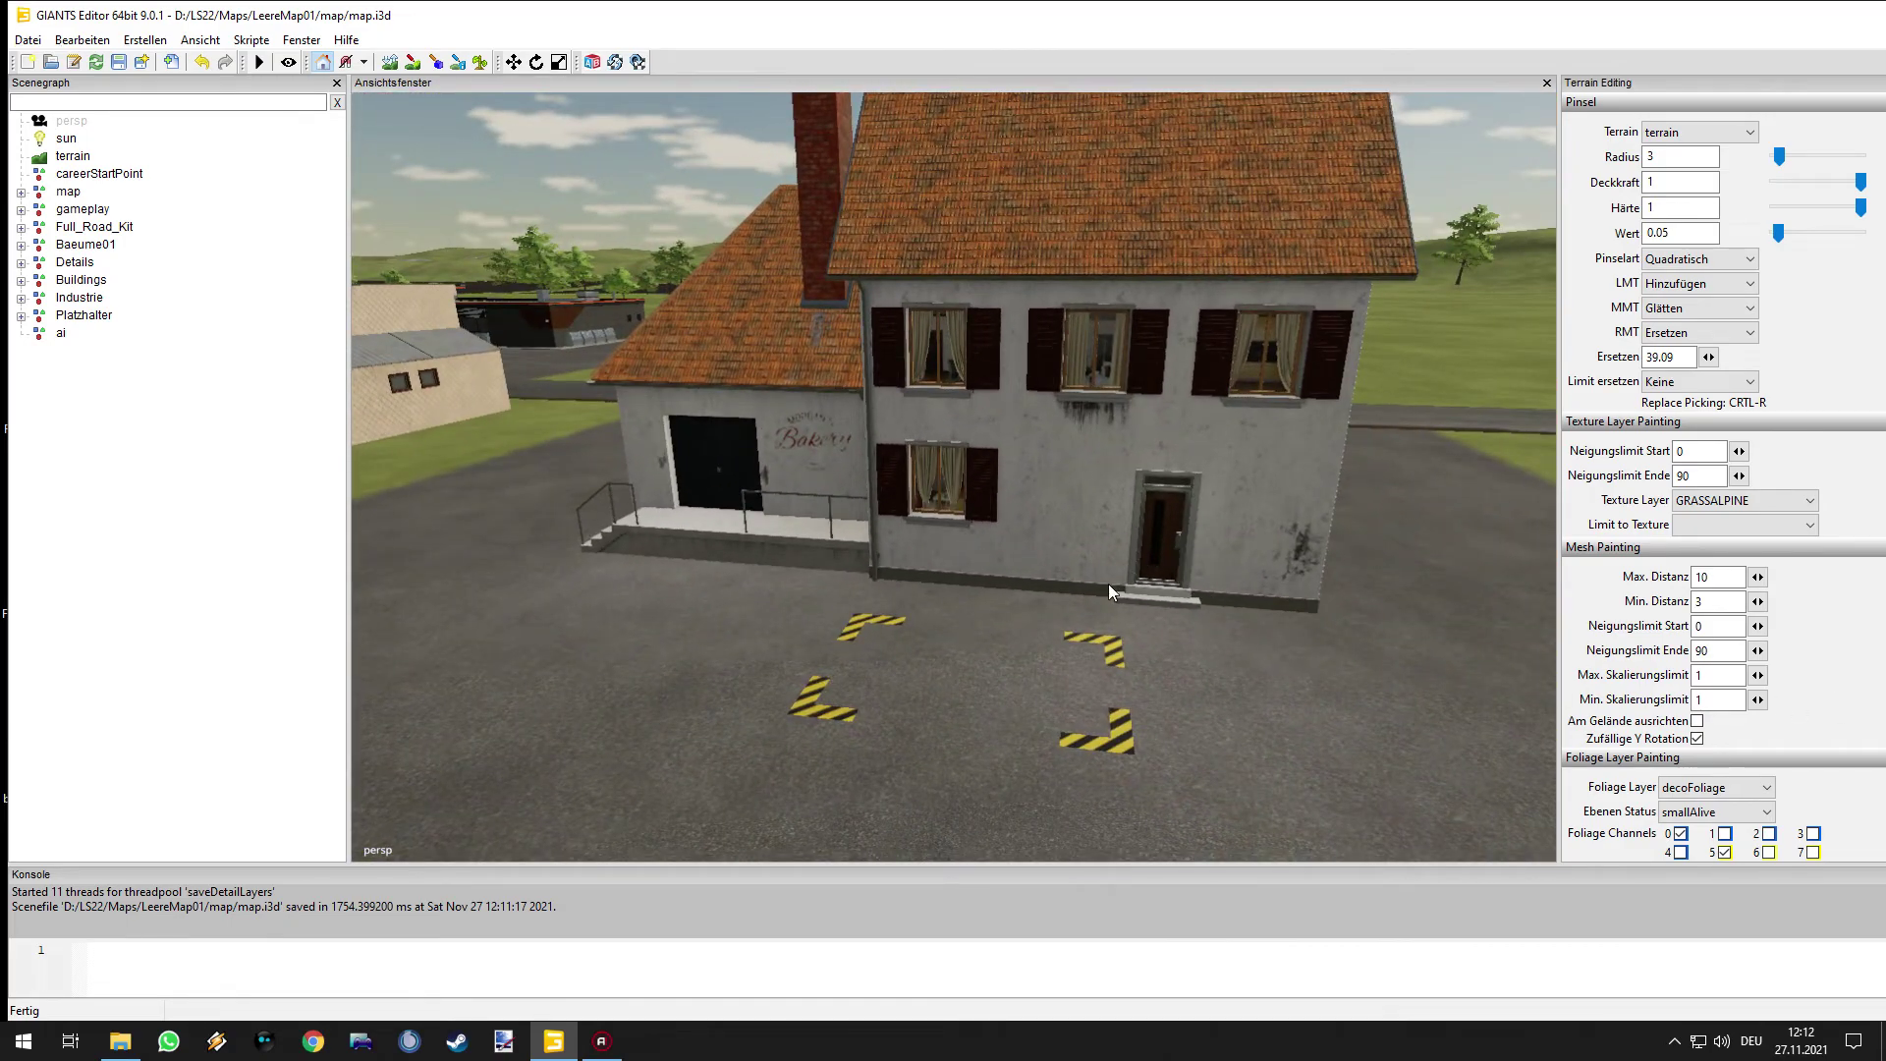
right_click_drag(1146, 601, 687, 560)
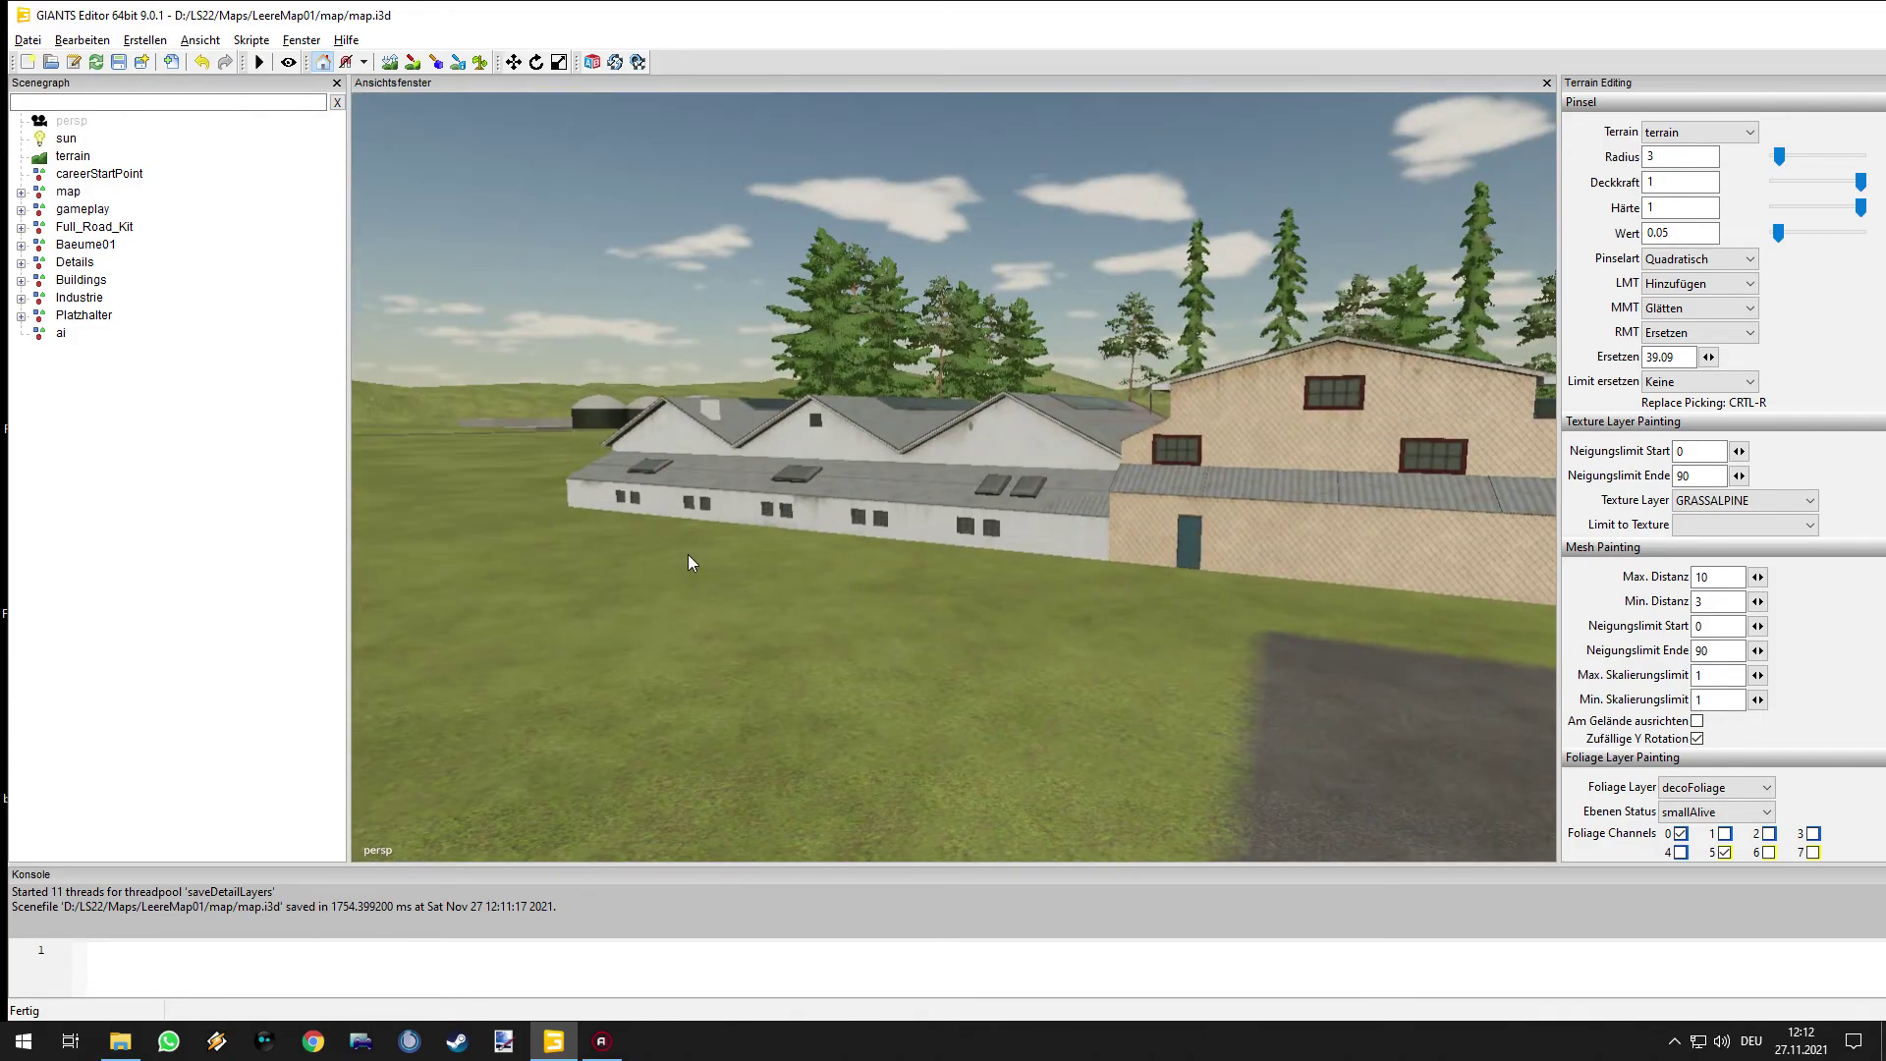
right_click_drag(792, 613, 1699, 626)
right_click_drag(1375, 624, 1138, 580)
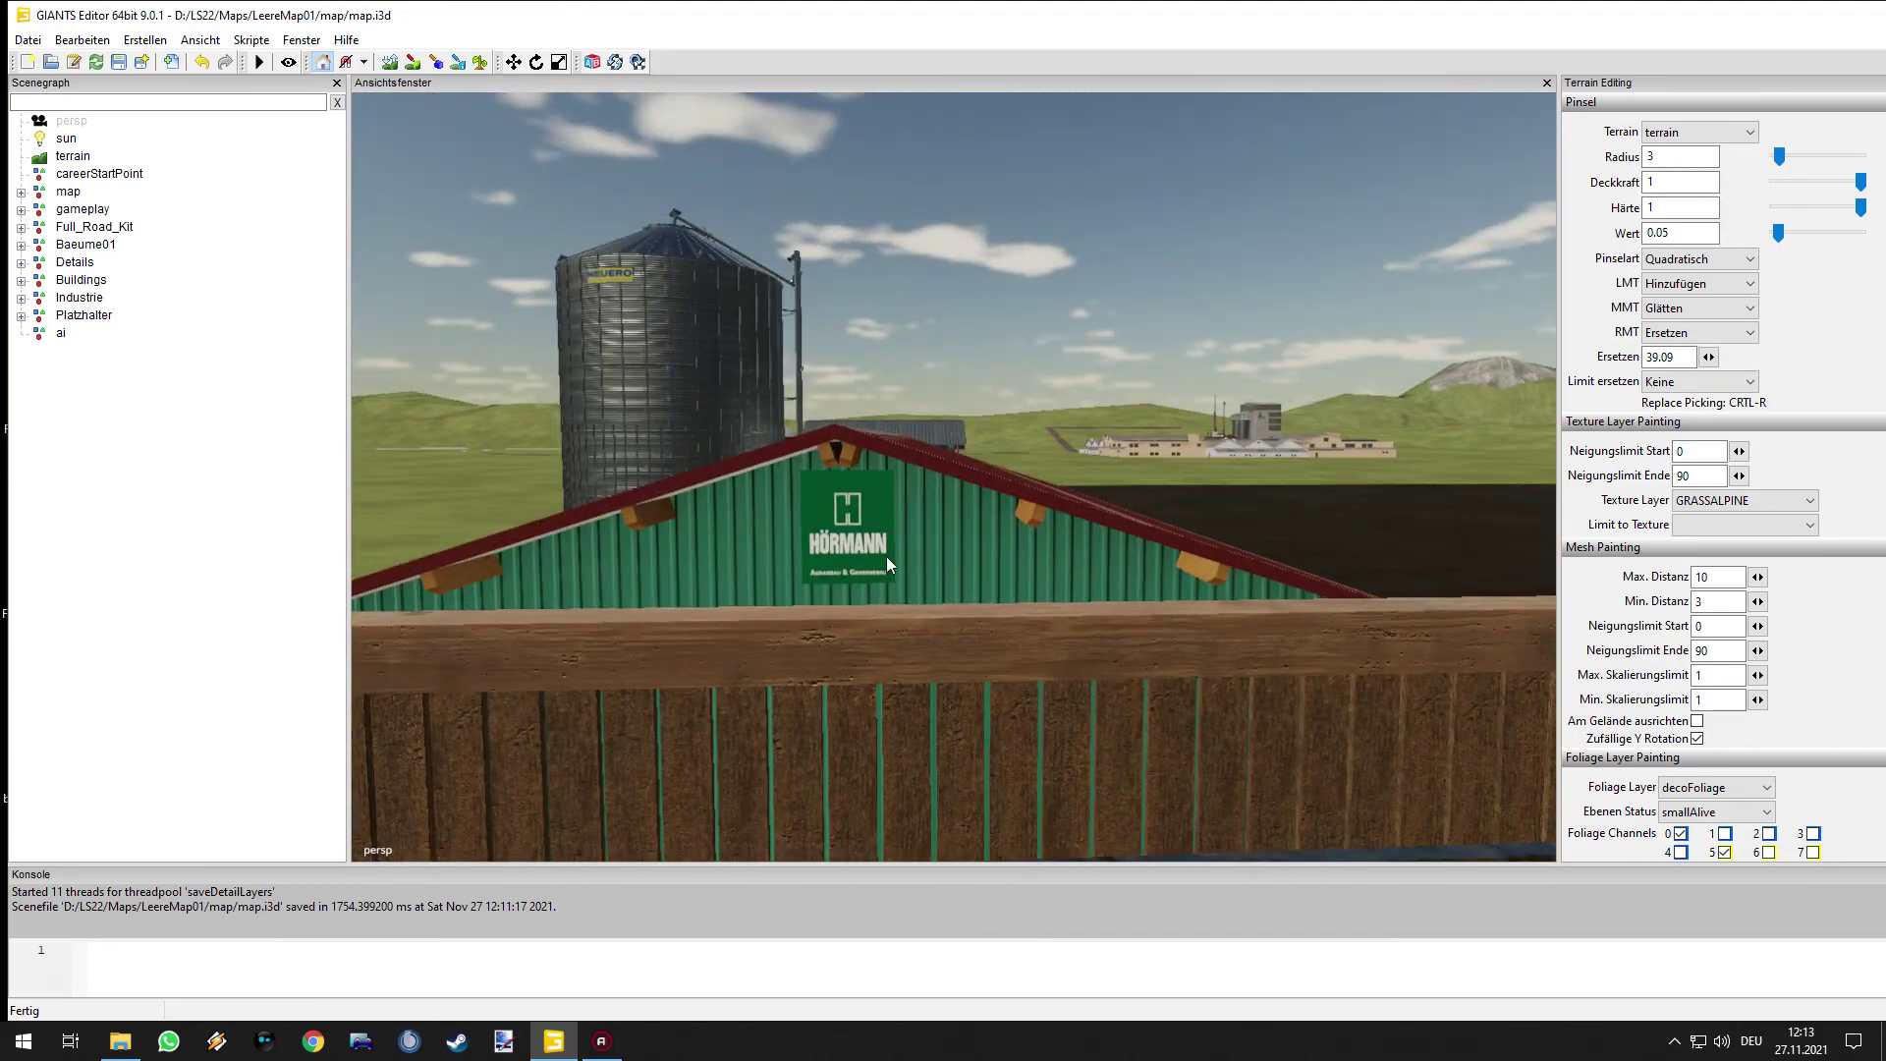
right_click_drag(904, 550, 968, 653)
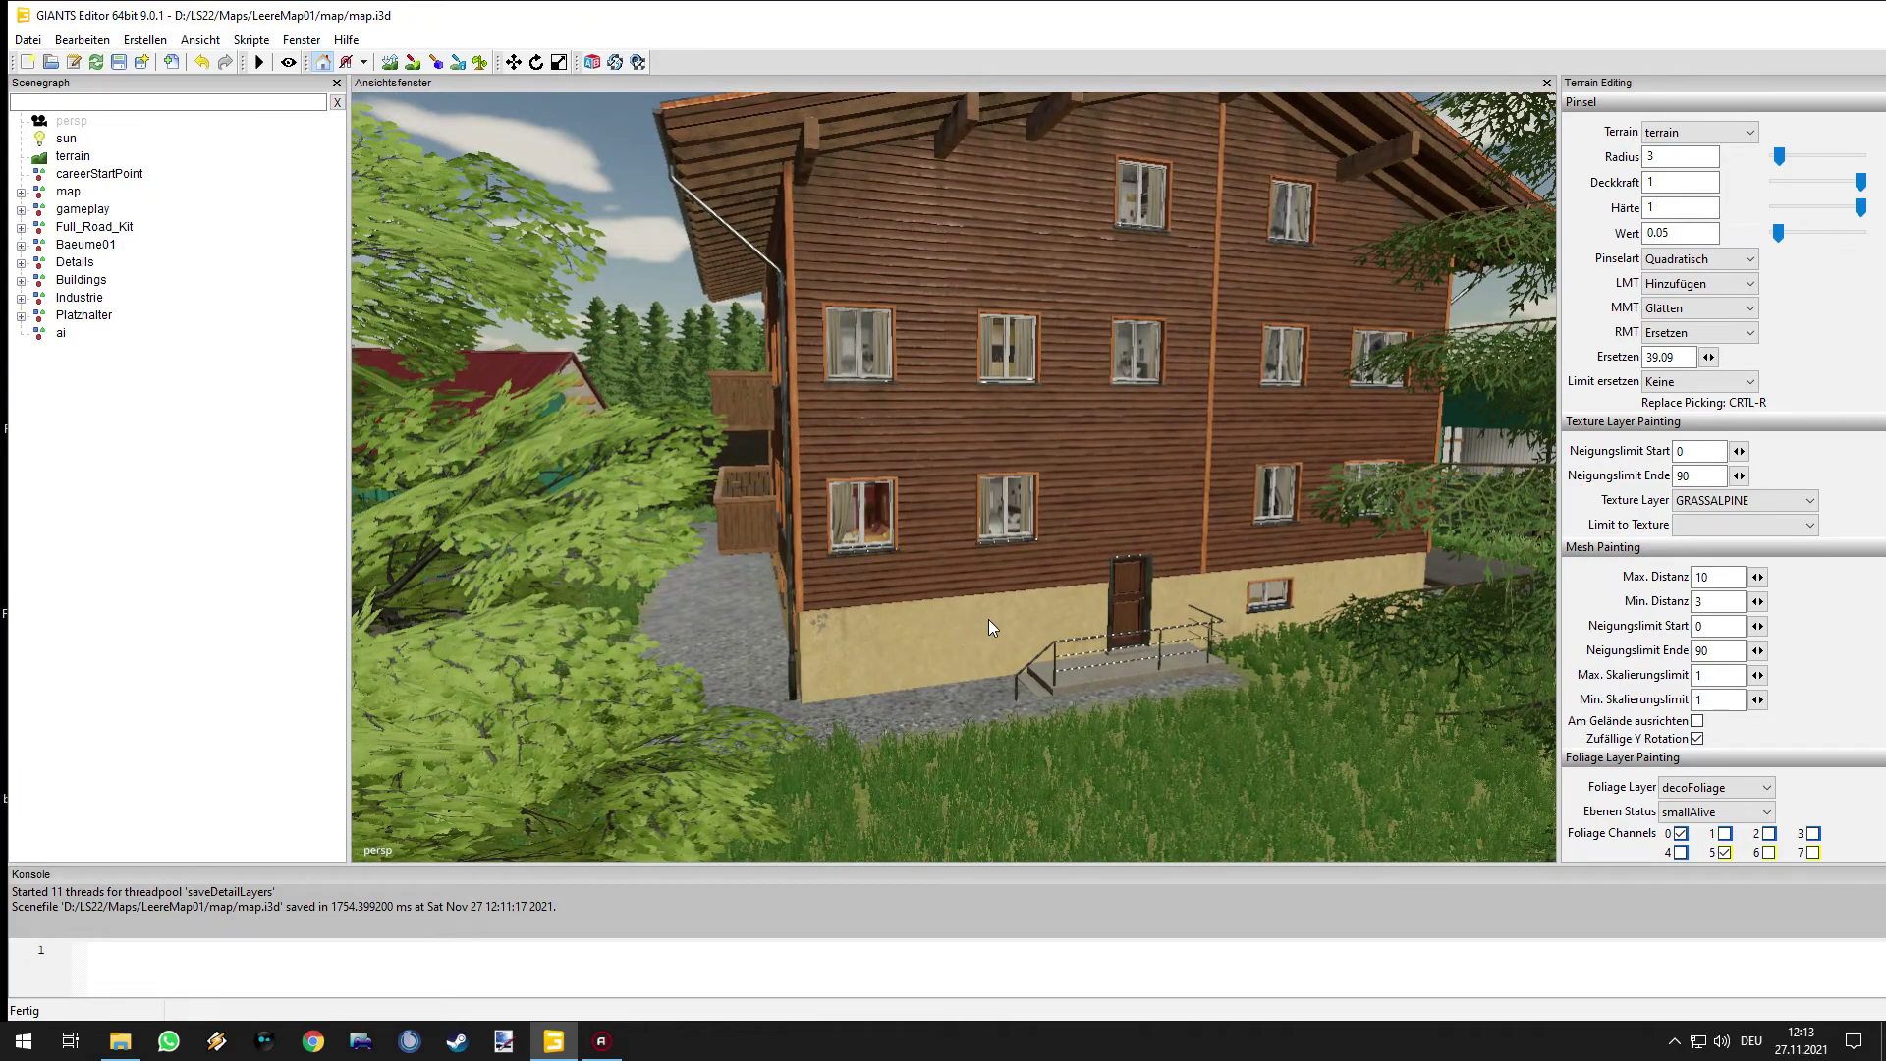
right_click_drag(1114, 674, 1029, 534)
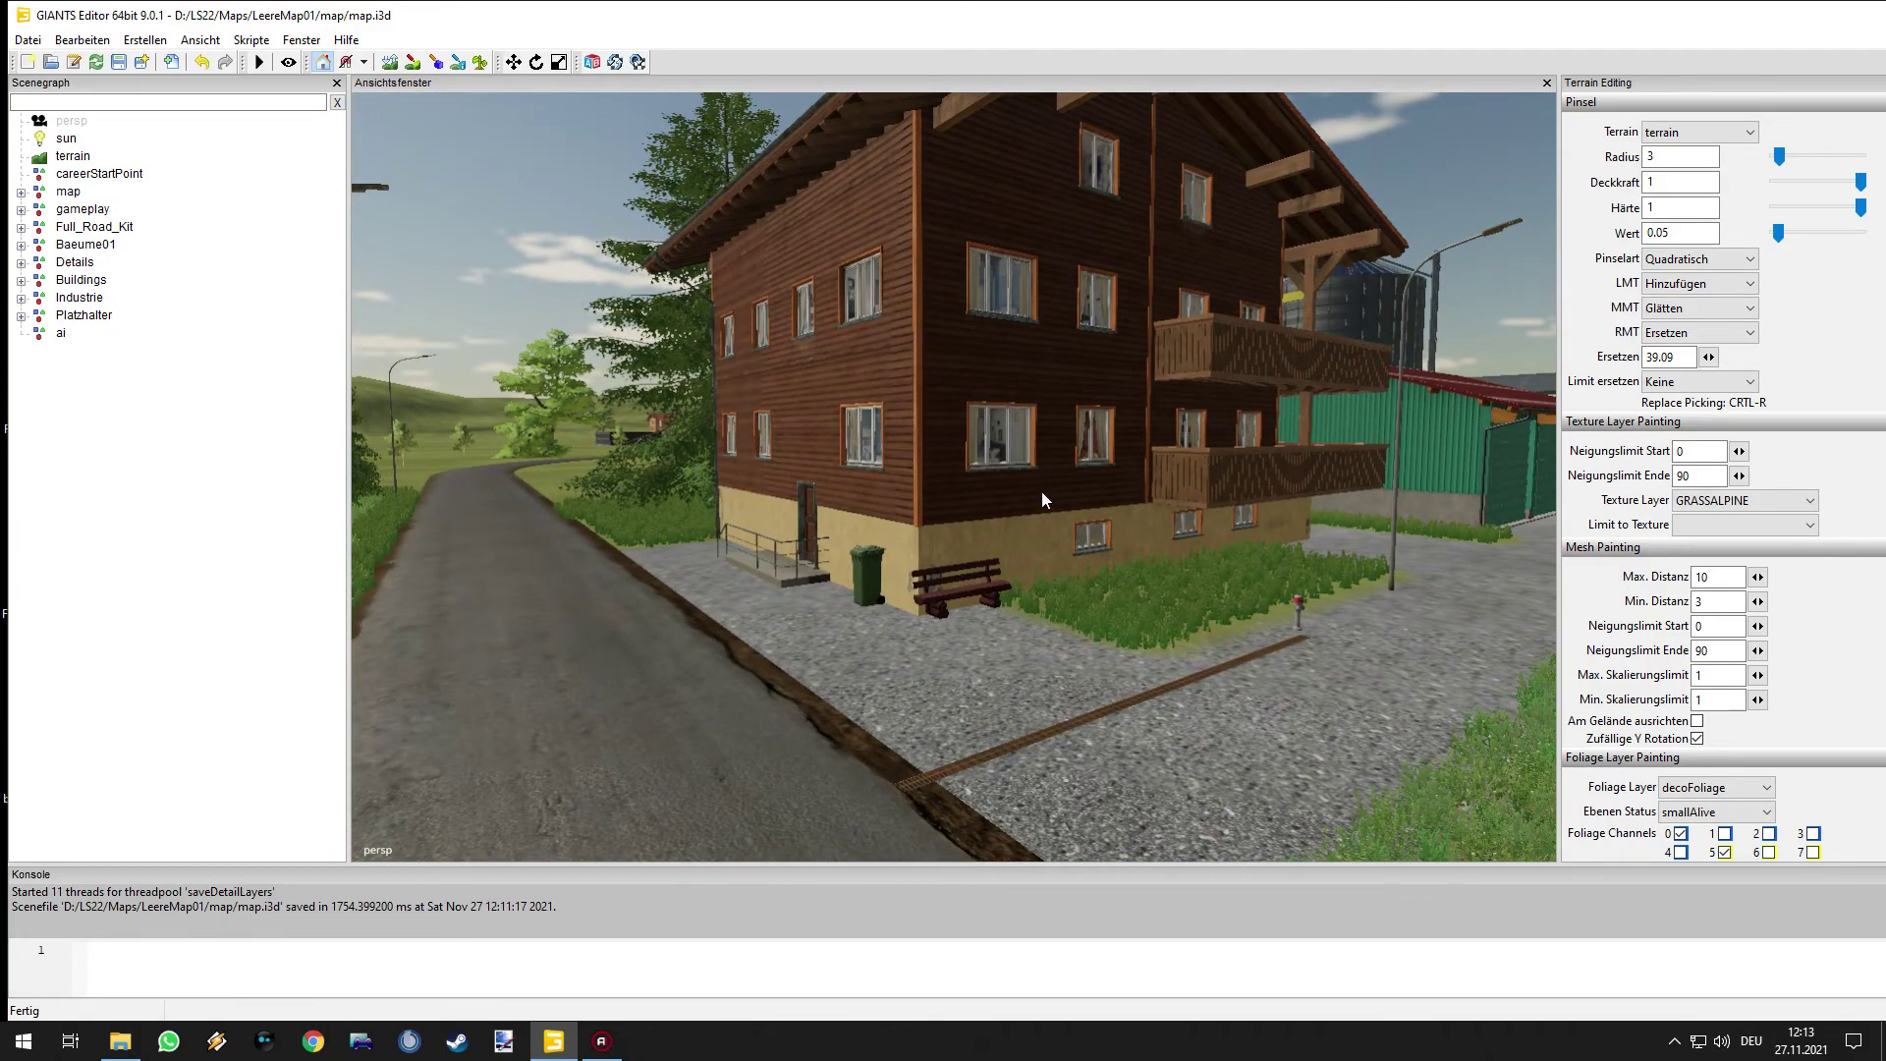
right_click_drag(1032, 452, 811, 583)
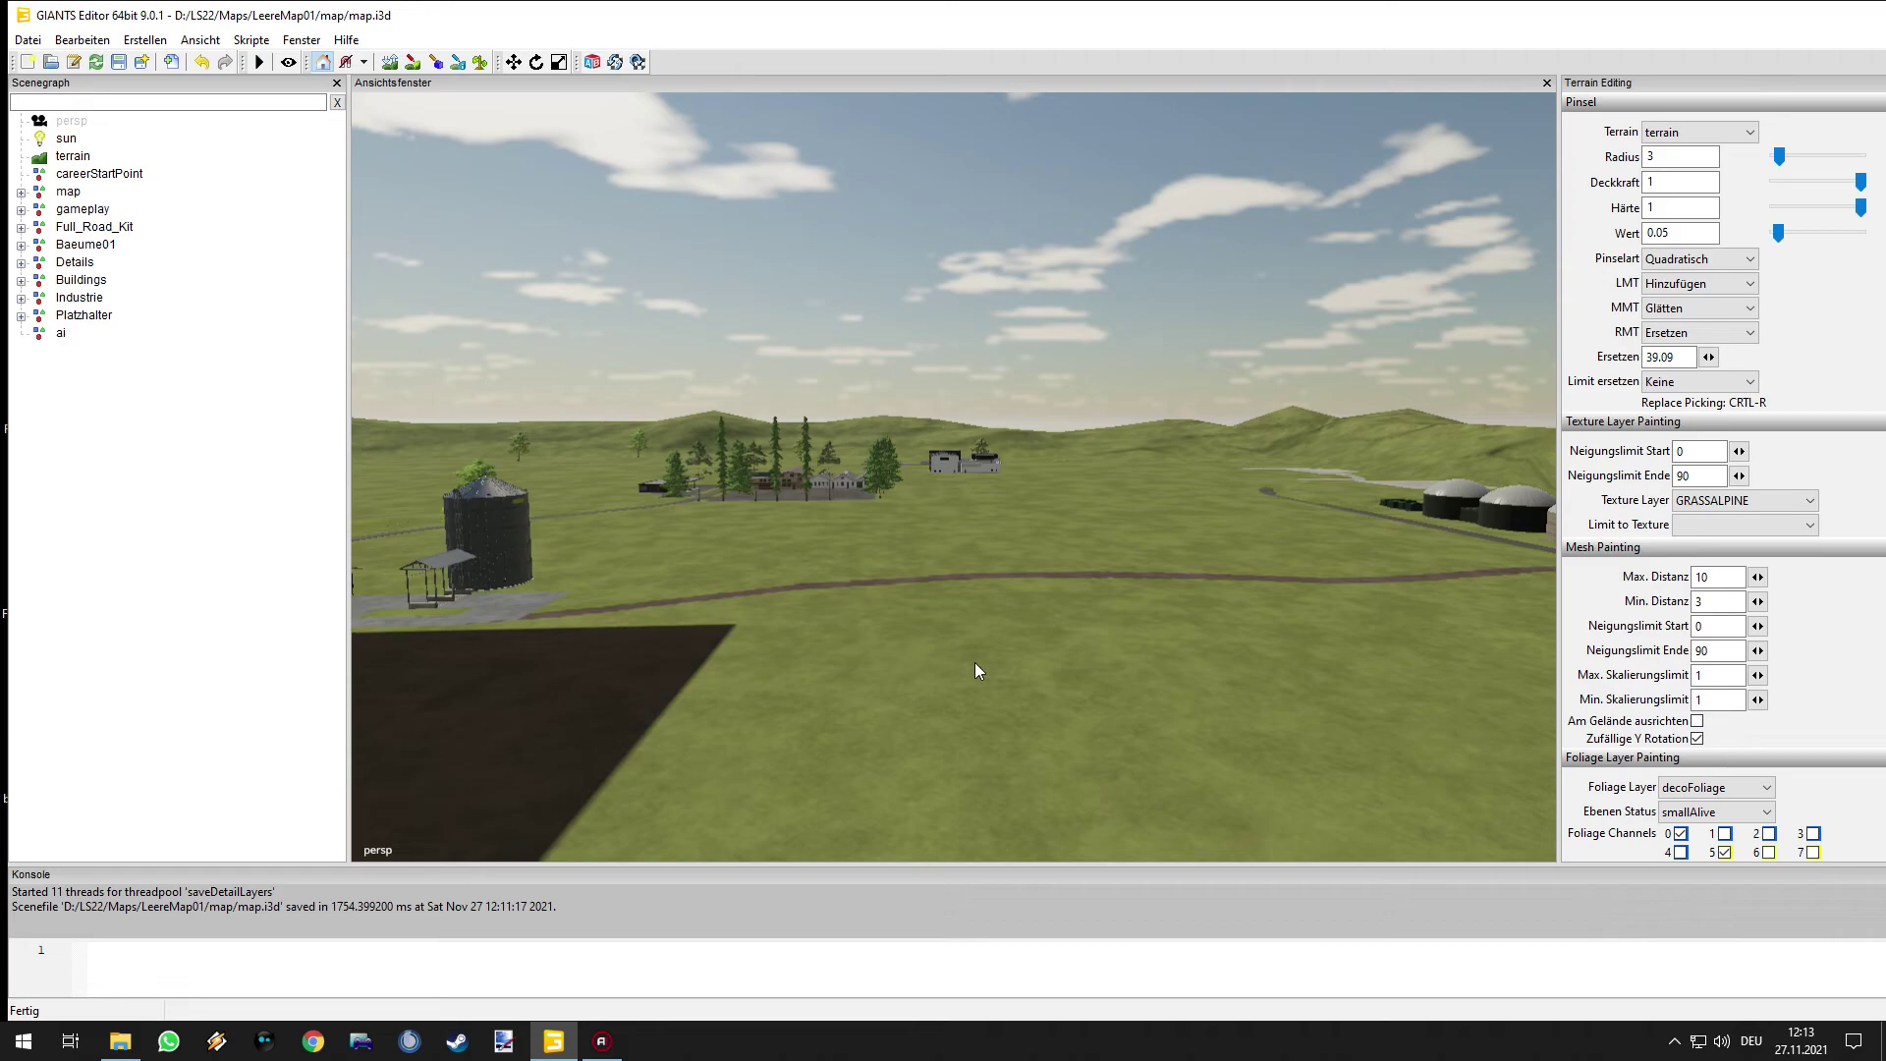
- Examine the apartment district and the flowering meadow with its bushes and grass paths
right_click_drag(768, 685, 1164, 558)
right_click_drag(1022, 570, 1171, 757)
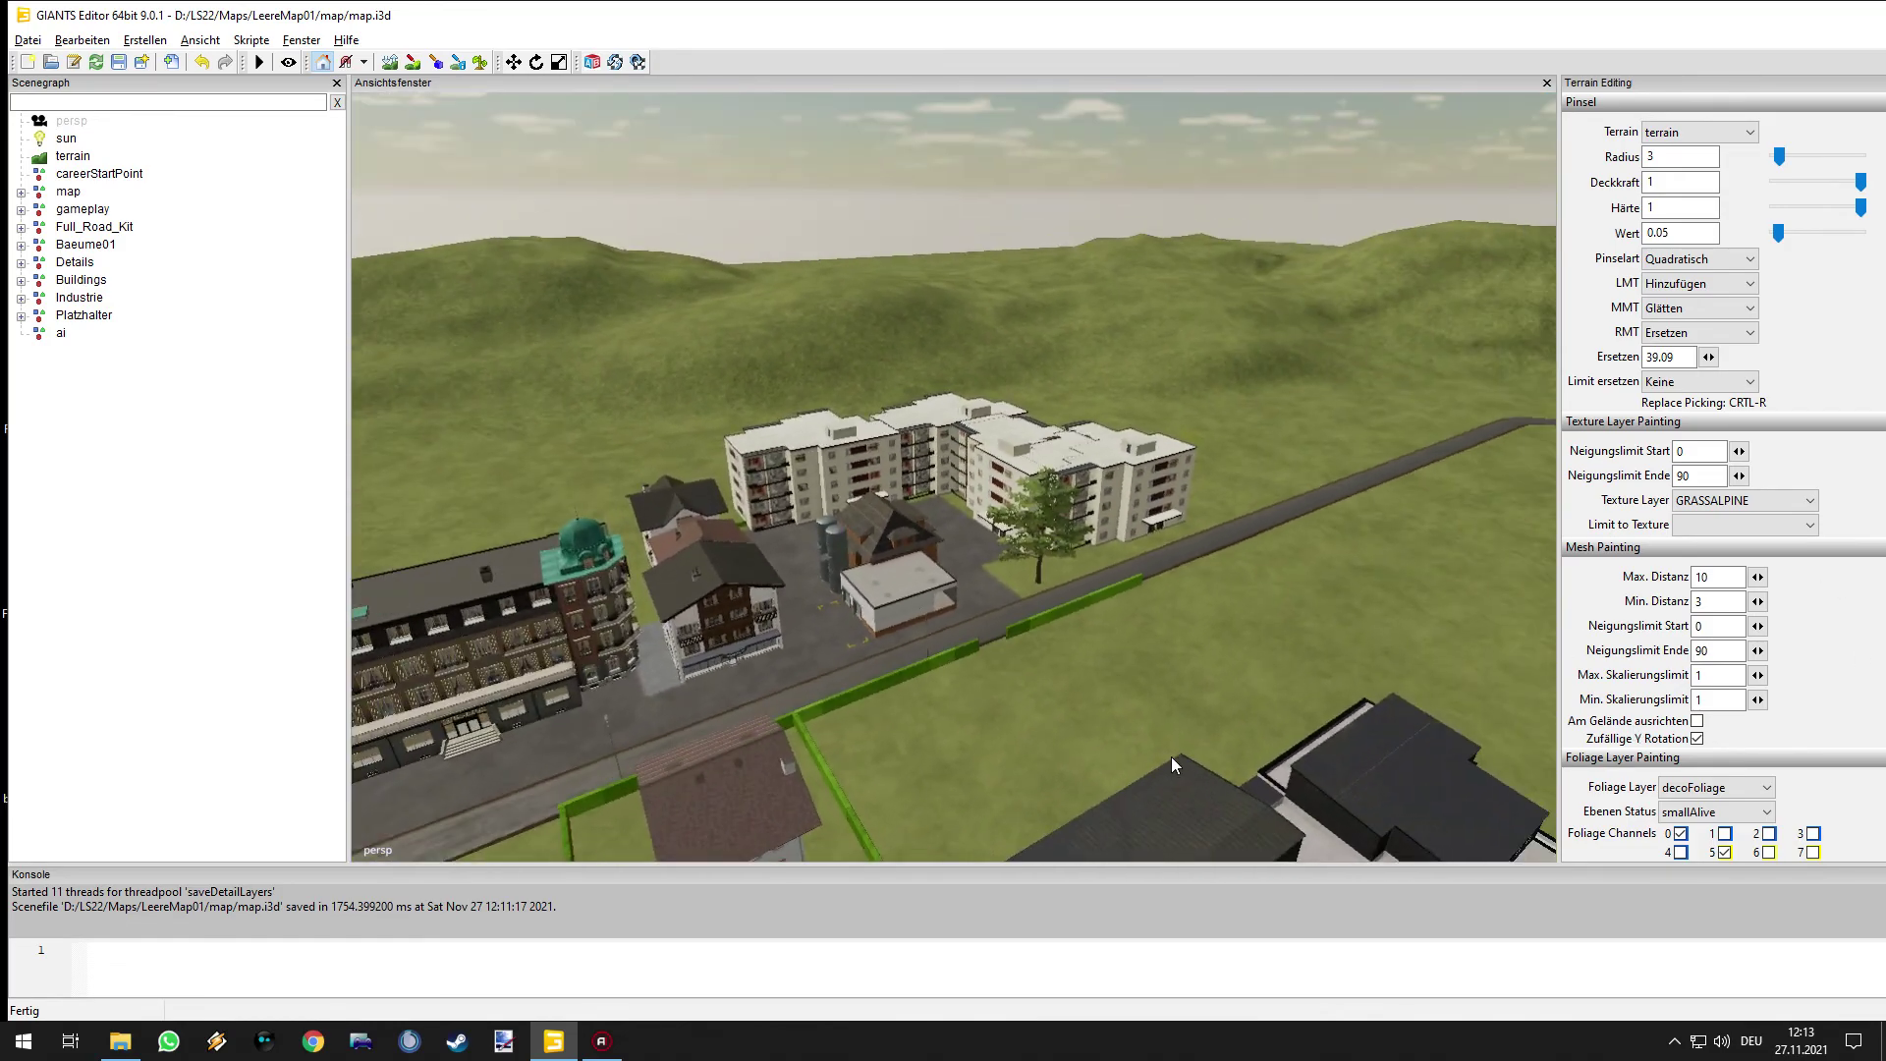
right_click_drag(1112, 619, 1137, 555)
right_click_drag(967, 616, 1382, 693)
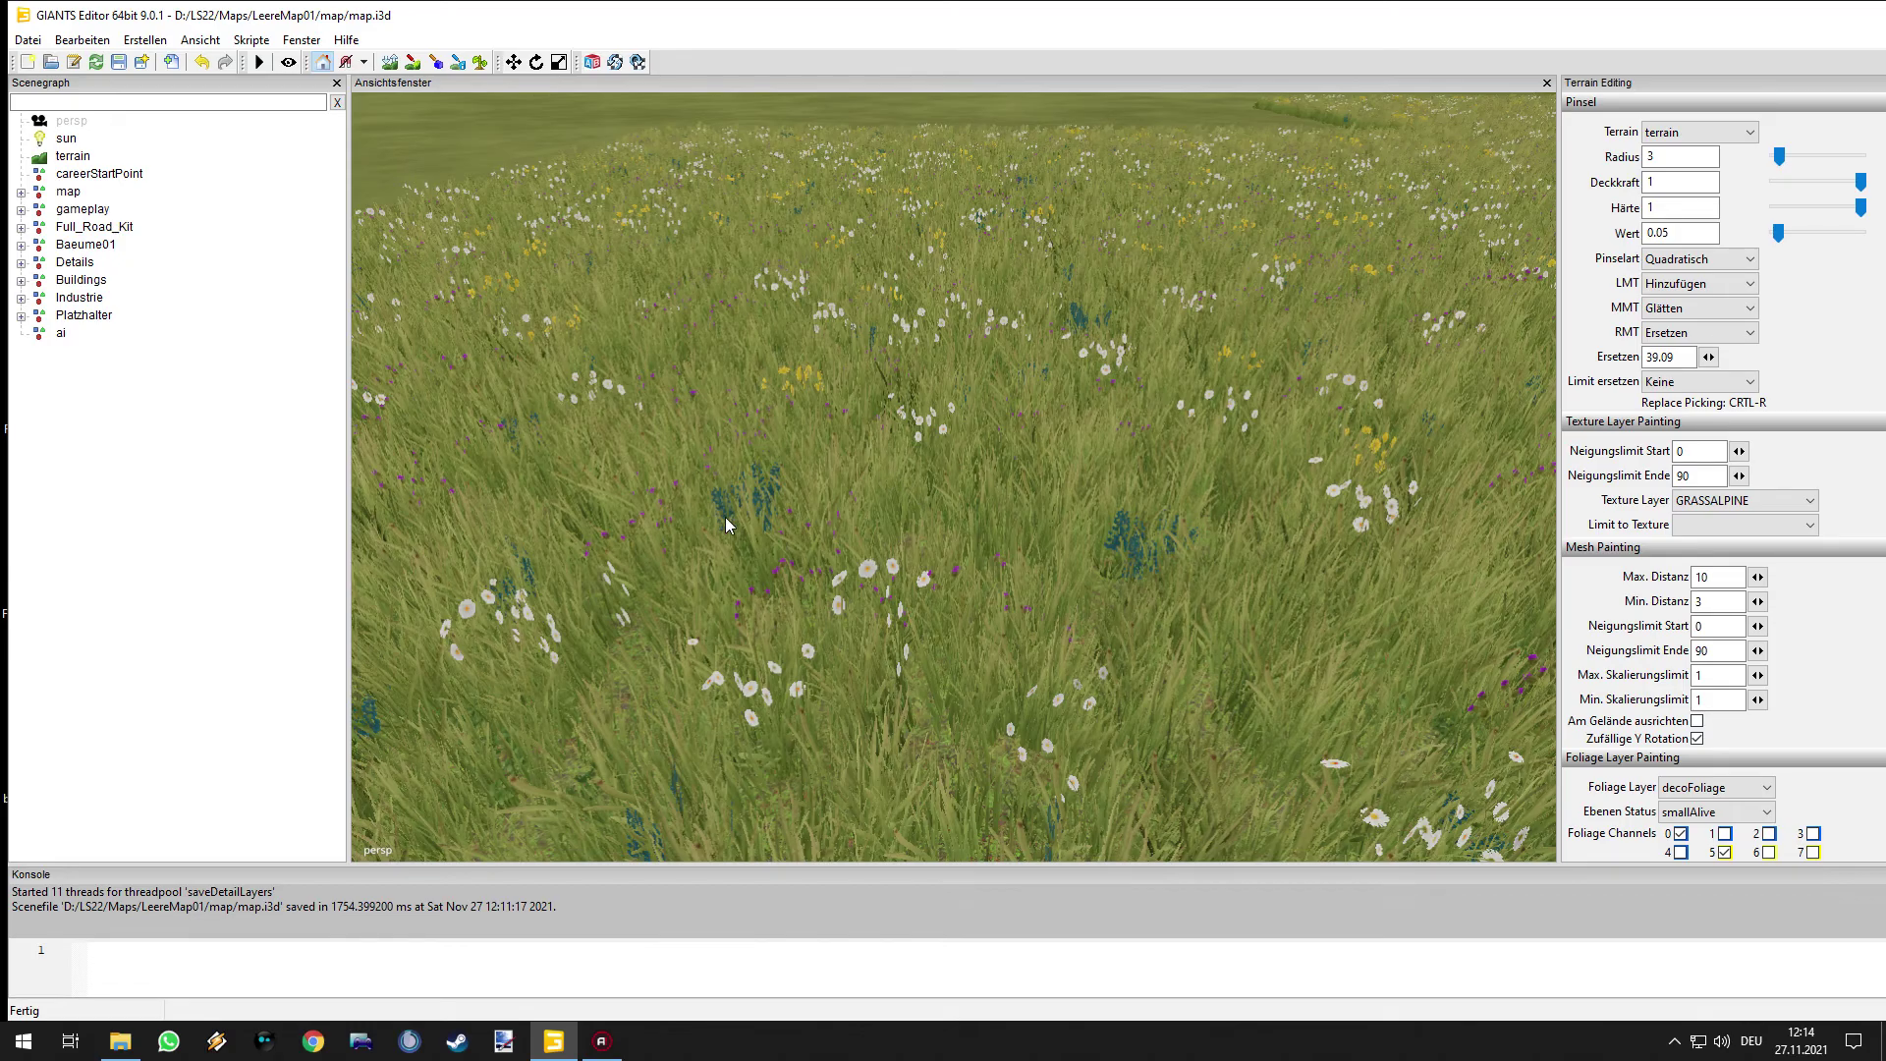
scroll(817, 587, "down", 5)
left_click_drag(1009, 556, 1063, 526, "alt")
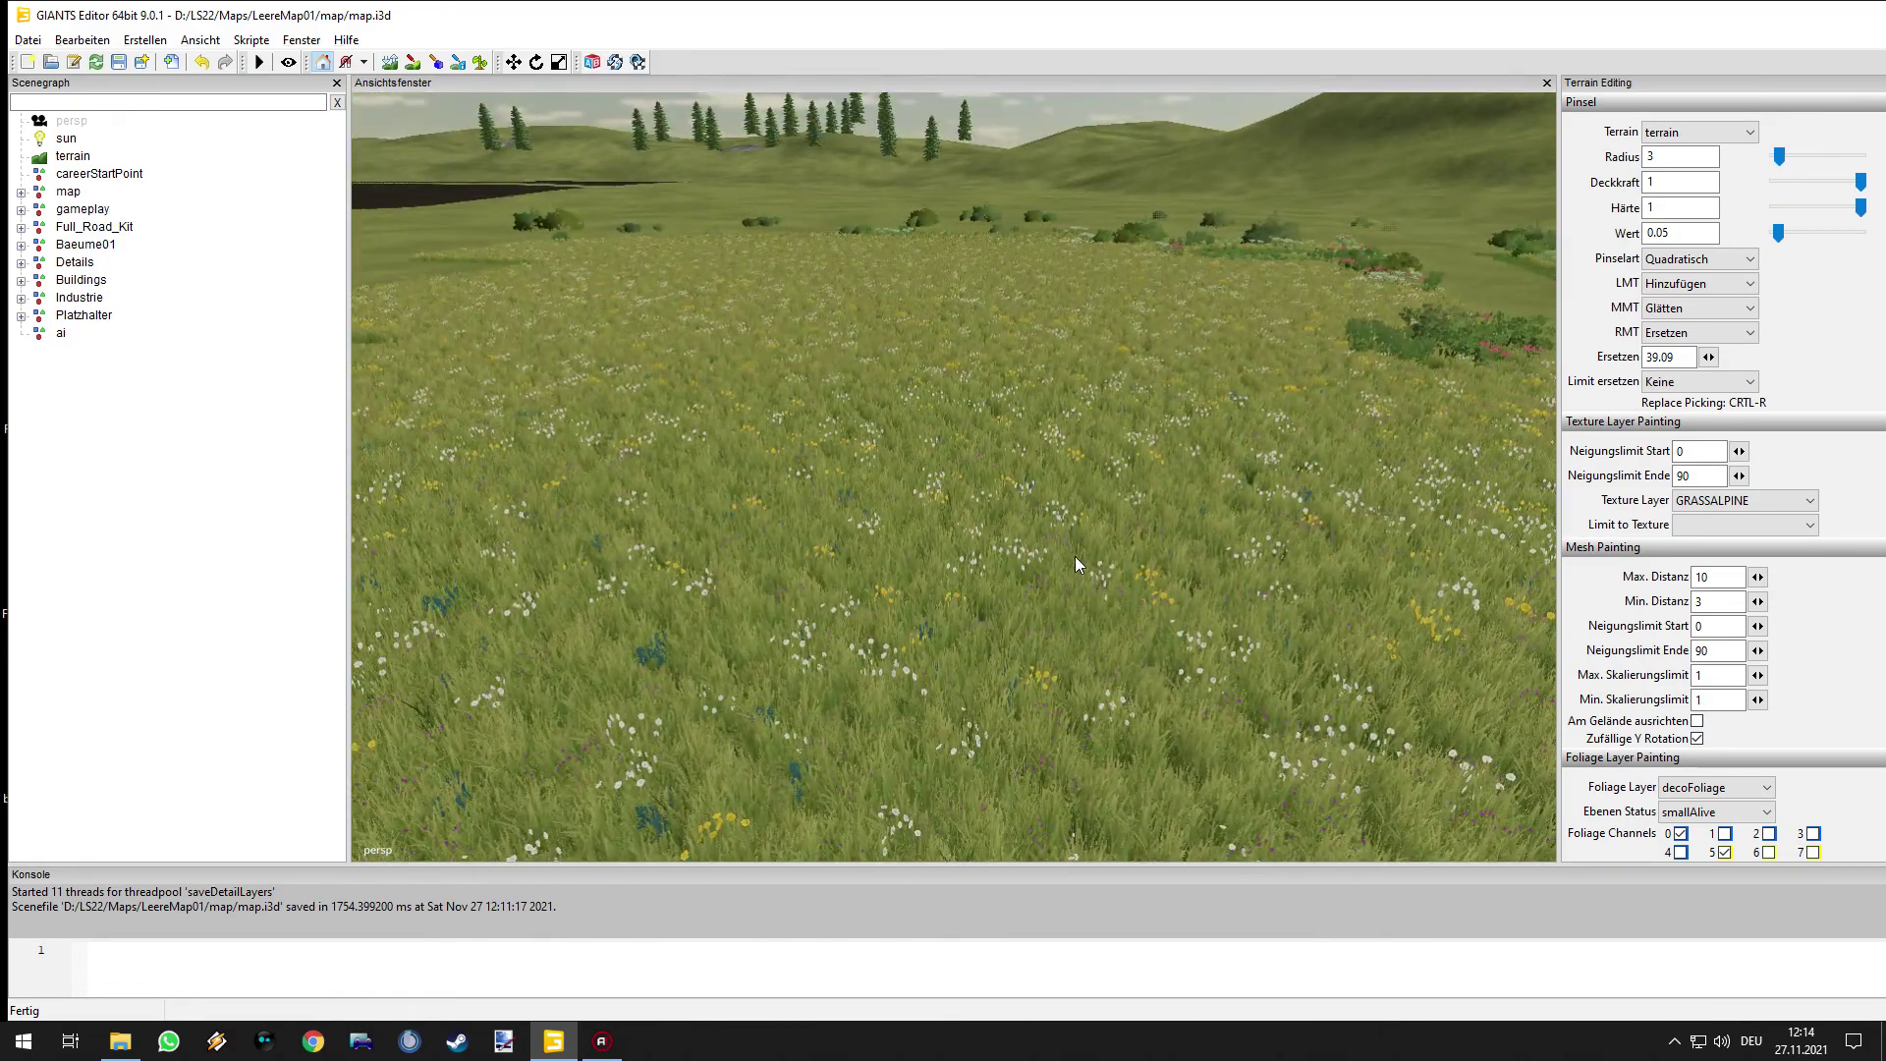
right_click_drag(902, 544, 961, 595)
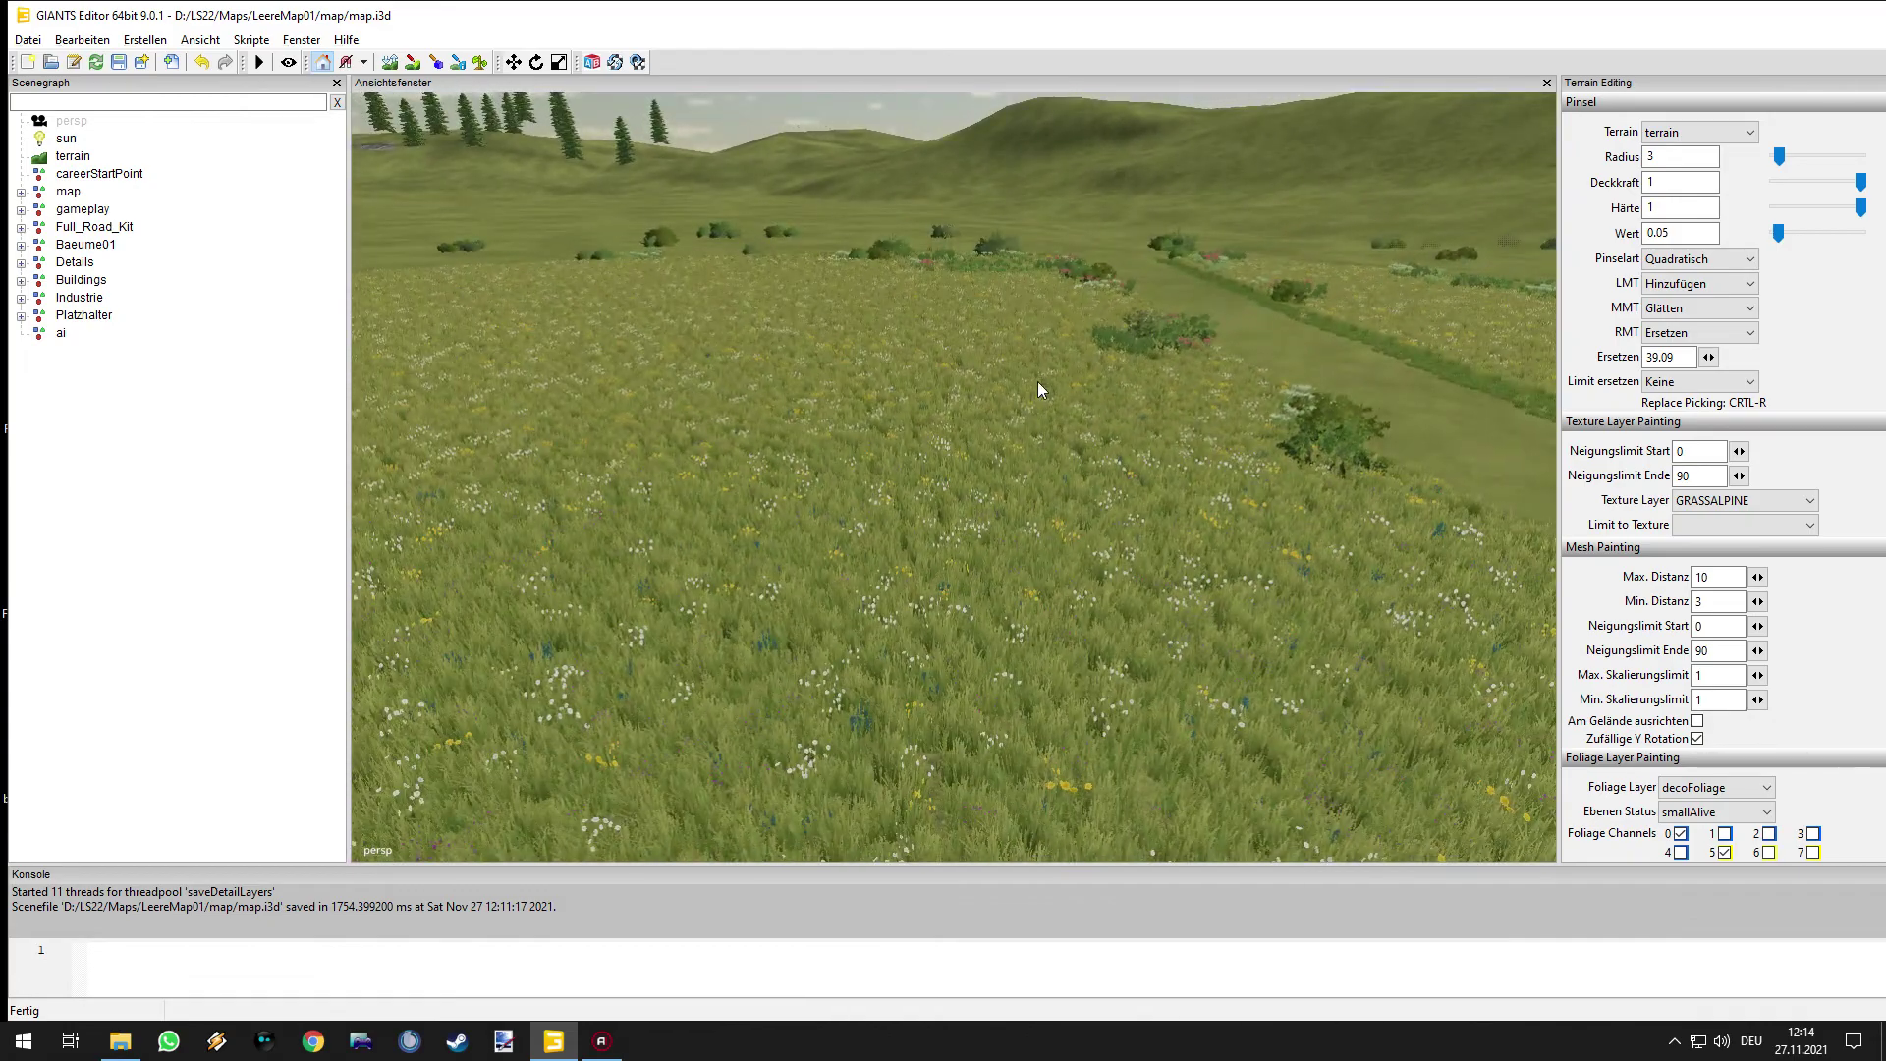
right_click_drag(1045, 644, 725, 533)
- Place an oak_stage03 tree on the grass between the biogas plant's paved entrance and the green hall
left_click(725, 532)
right_click_drag(495, 622, 1053, 547)
left_click_drag(1053, 547, 766, 598, "alt")
right_click_drag(766, 597, 1115, 572, "alt")
left_click_drag(722, 536, 442, 565, "alt")
right_click_drag(442, 565, 1579, 665, "alt")
left_click_drag(943, 708, 1216, 729, "alt")
right_click_drag(1216, 729, 1071, 543, "alt")
key("ctrl+b")
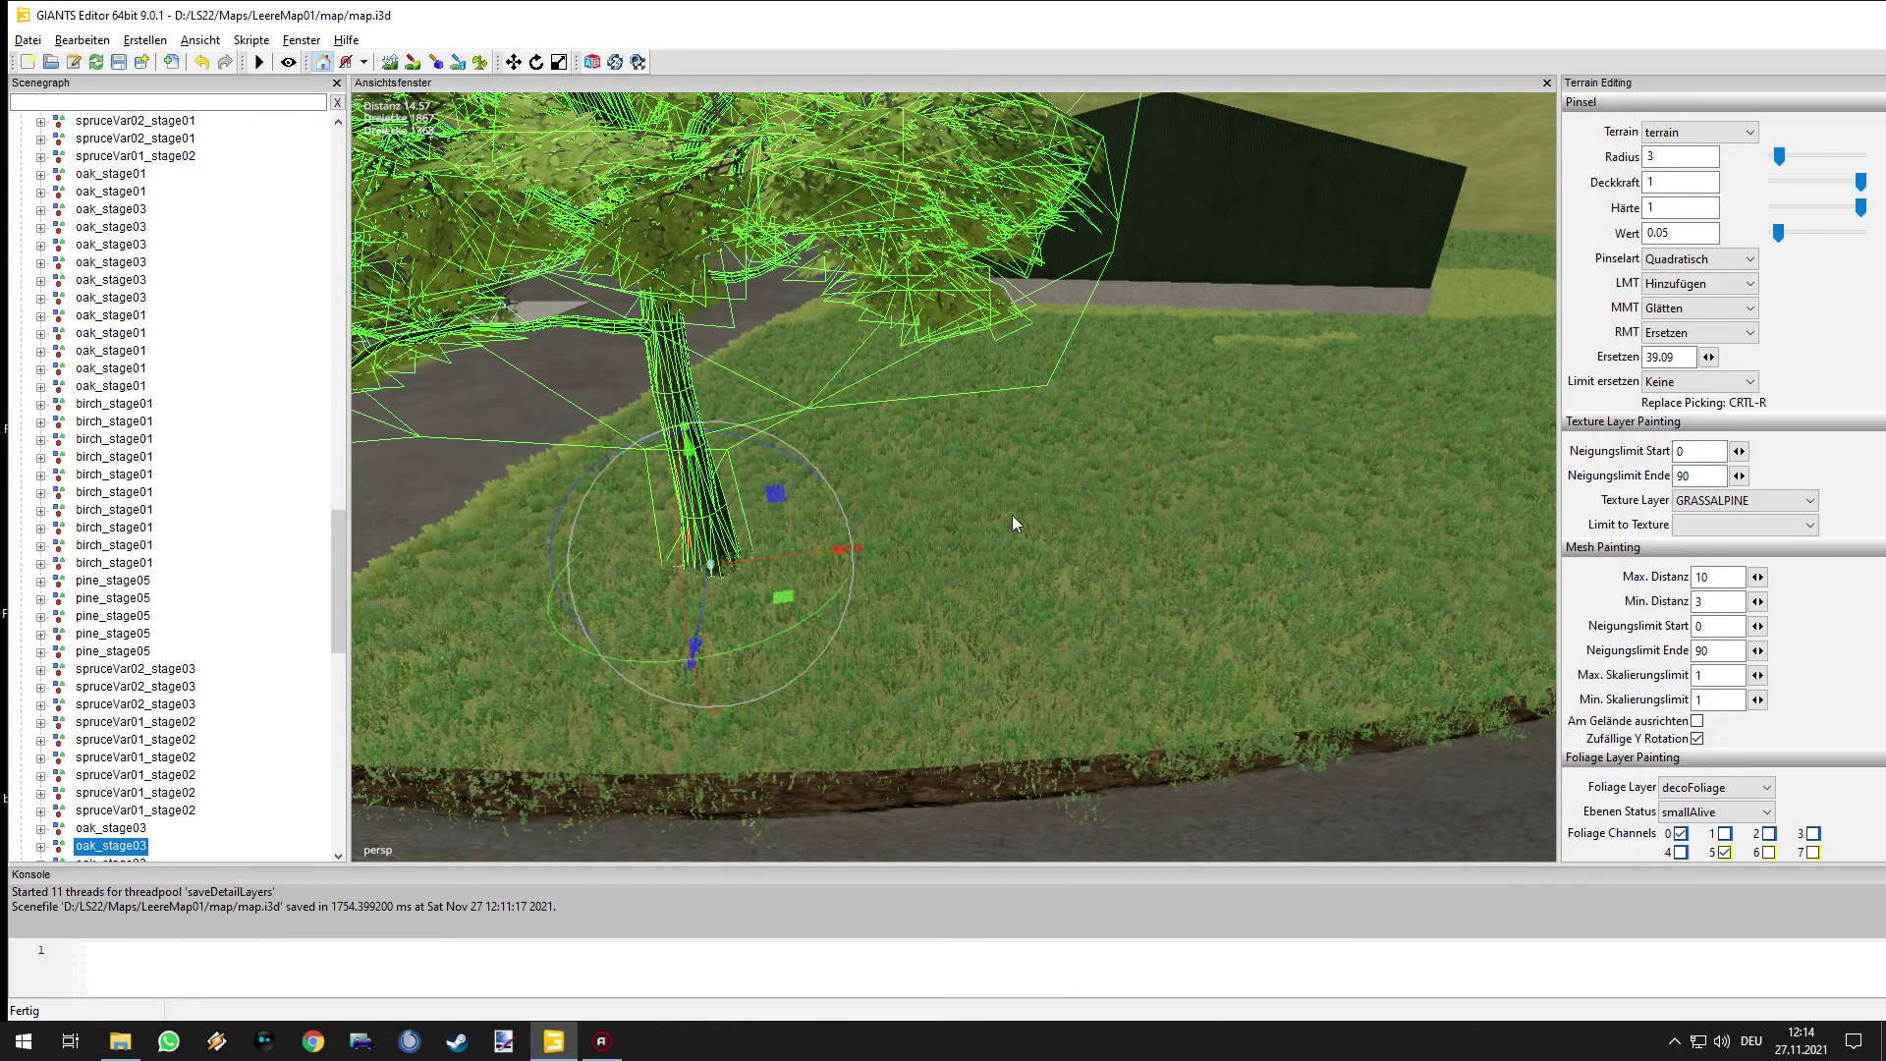
left_click_drag(963, 525, 750, 460, "alt")
right_click_drag(750, 460, 1214, 486, "alt")
left_click_drag(1214, 485, 1059, 452, "alt")
right_click_drag(1059, 457, 1091, 565)
- Collapse the expanded Baeume01 tree group in the scenegraph and save the map
left_click(295, 374)
left_click_drag(335, 573, 344, 193)
left_click(21, 246)
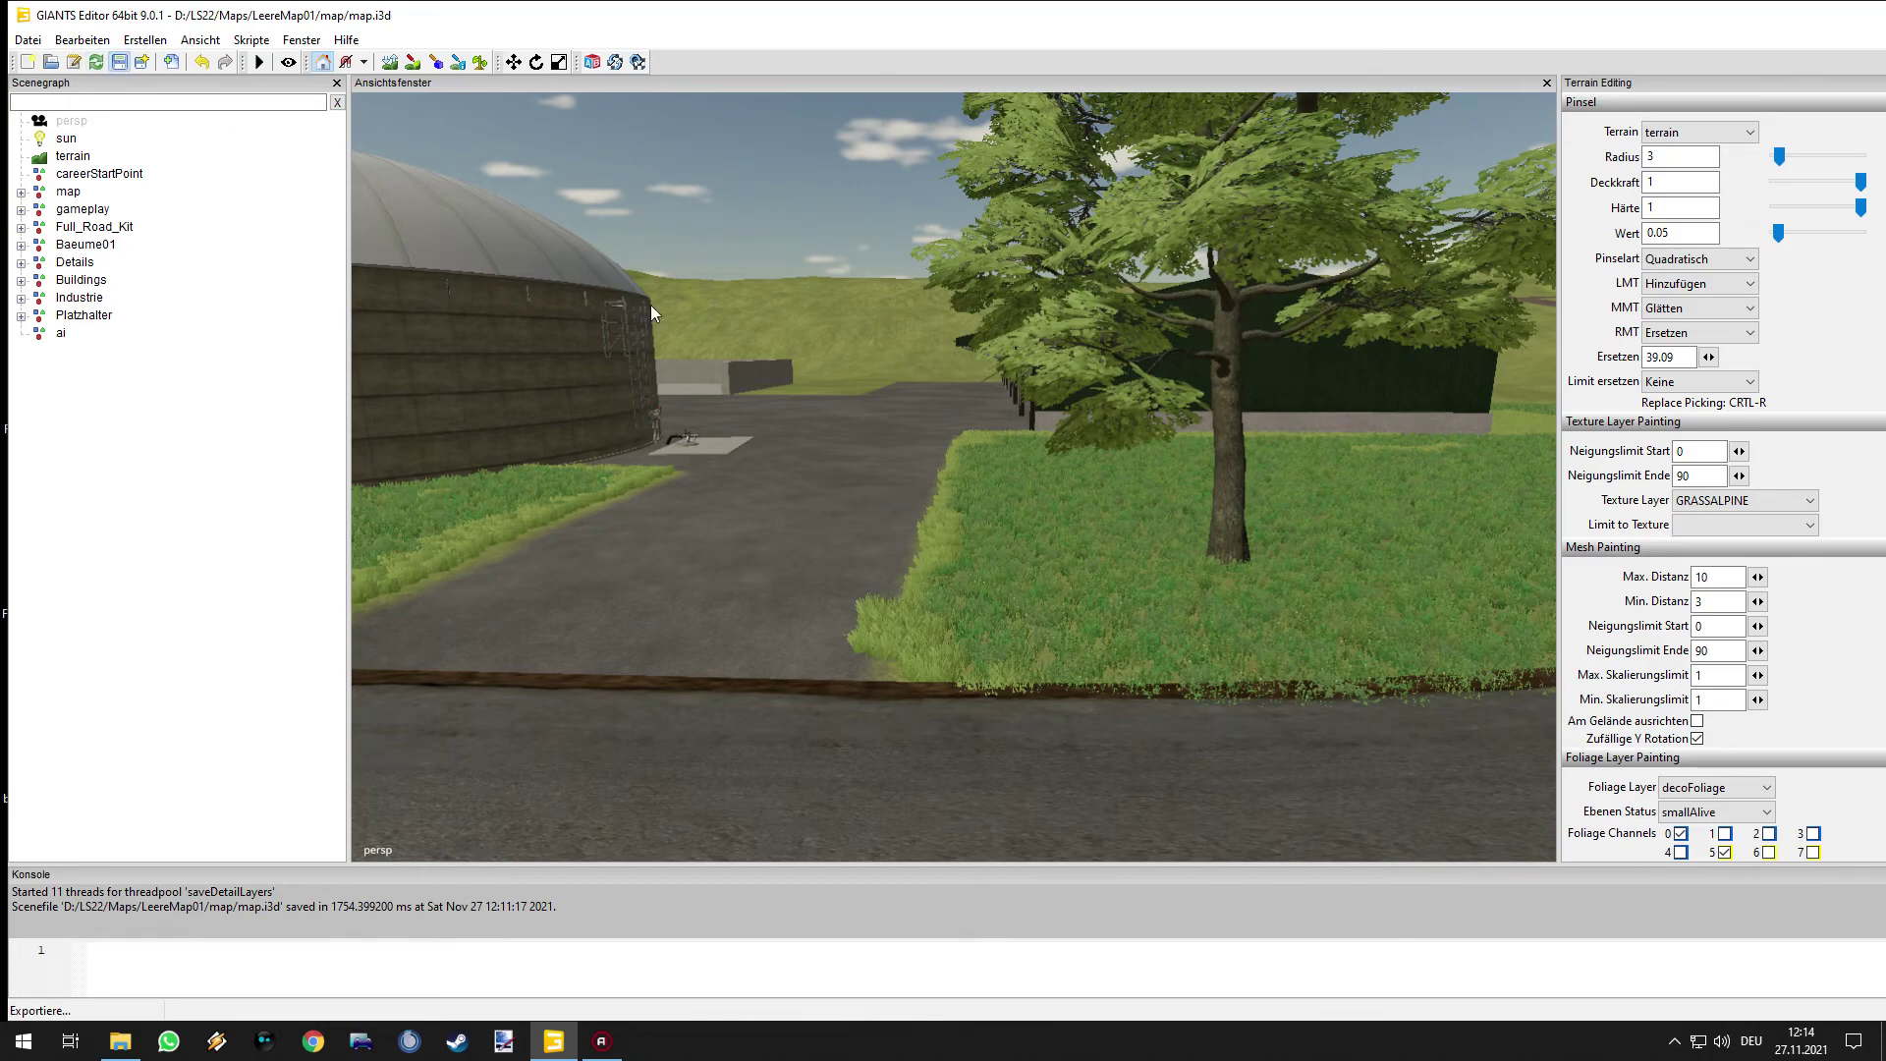
- Start a file import and browse to the lizard folder inside the Farming Simulator 2022 placeables
left_click(172, 69)
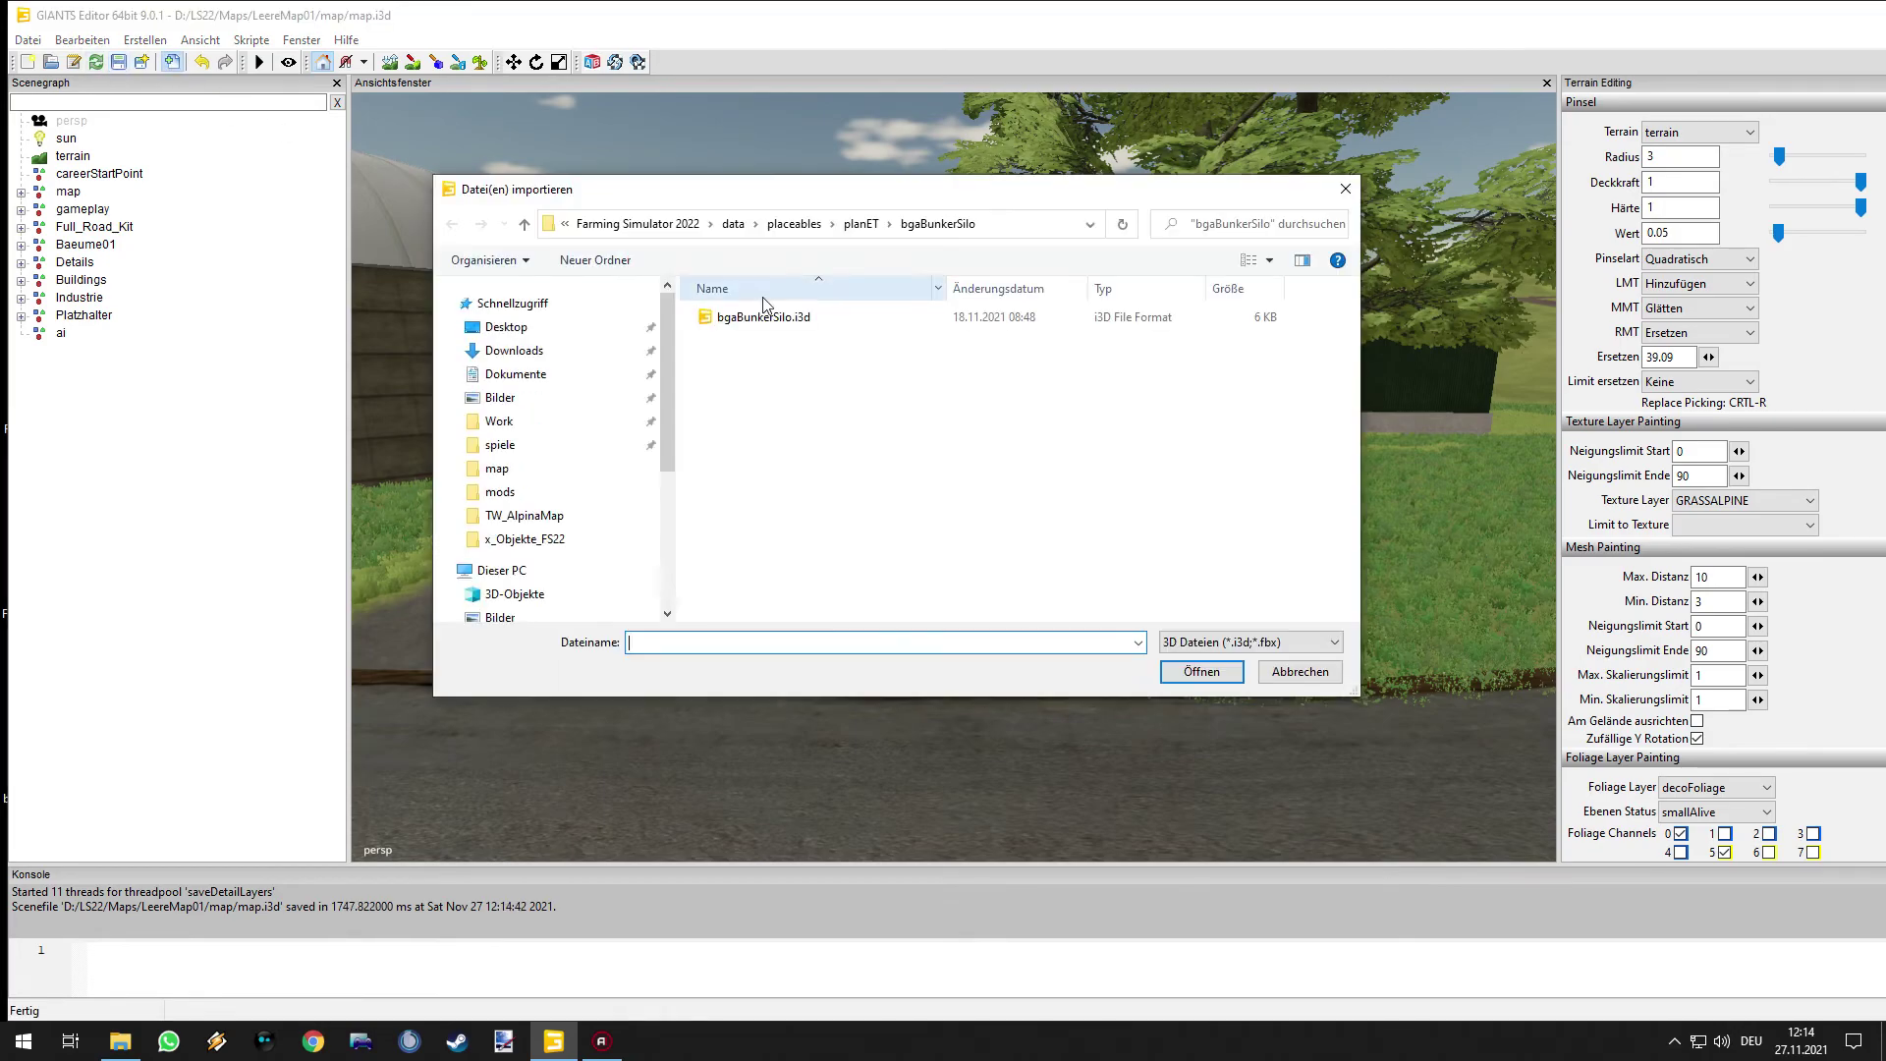
left_click(792, 224)
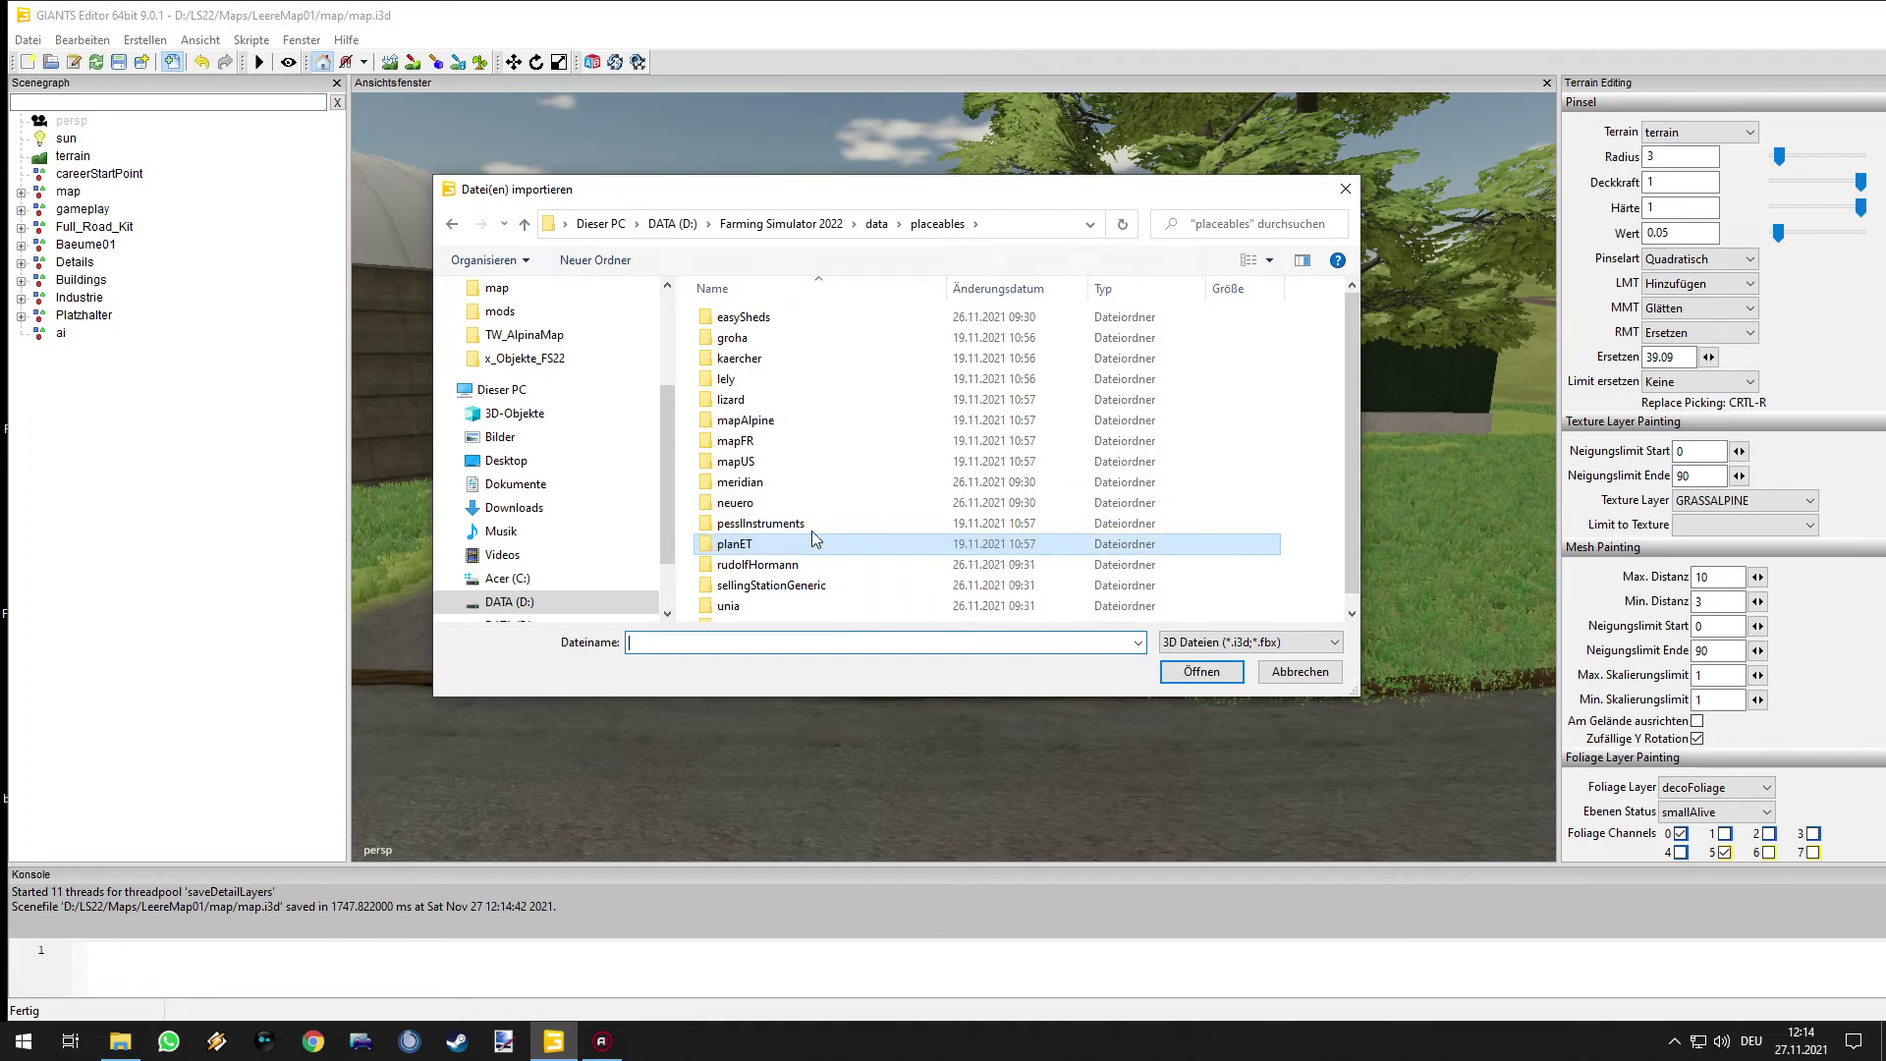
scroll(786, 556, "down", 1)
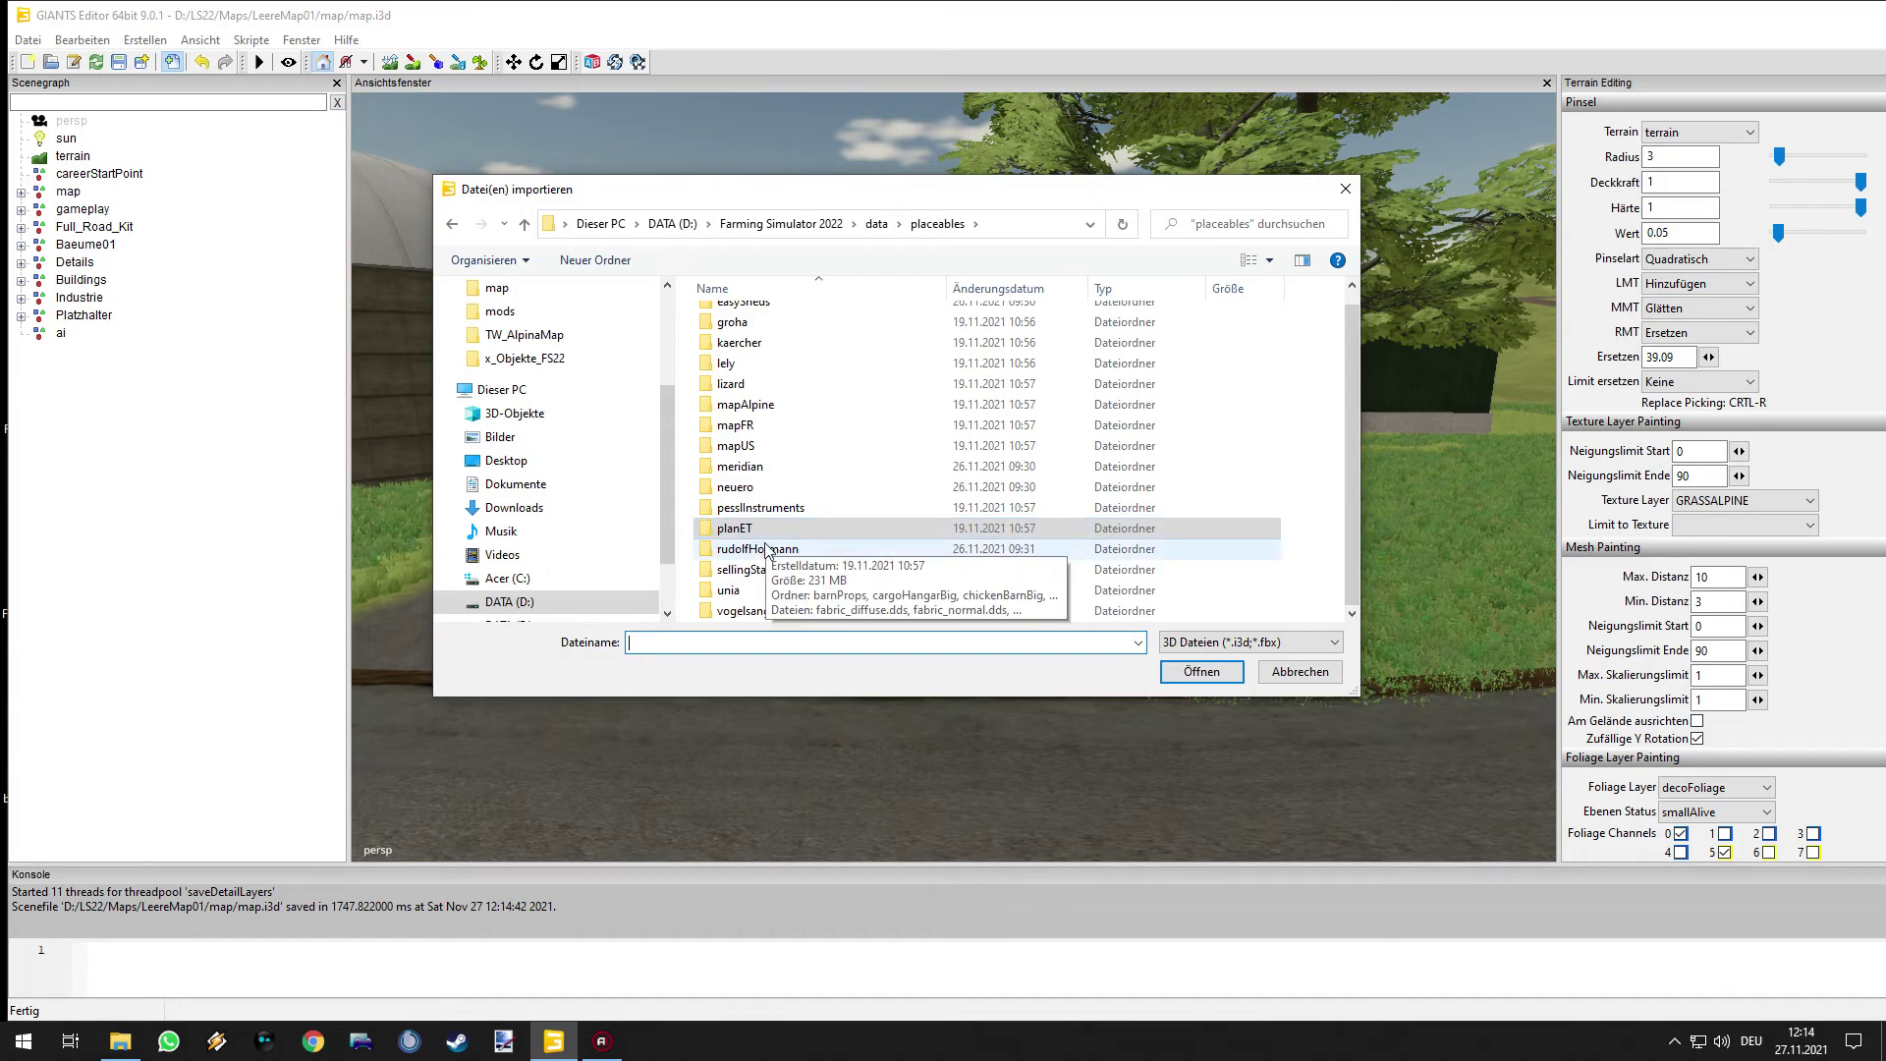
left_click(884, 228)
double_click(753, 478)
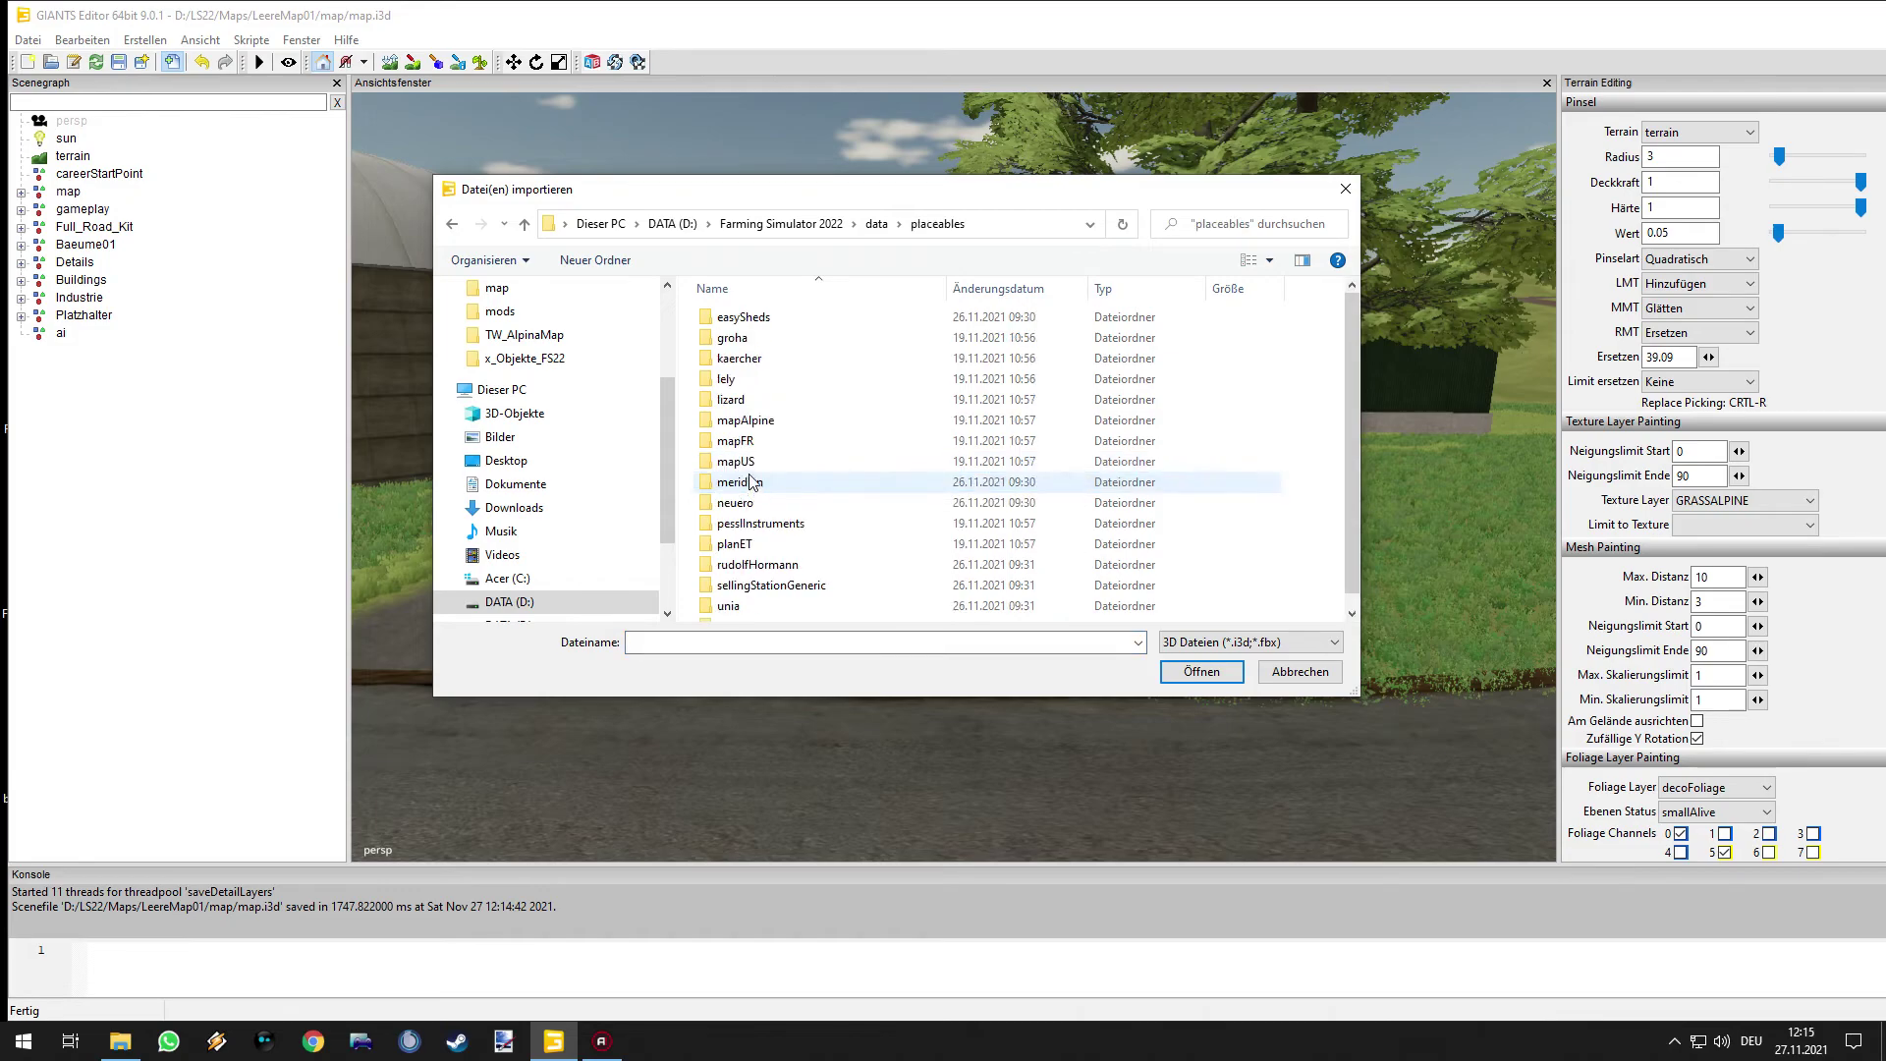
left_click(729, 404)
double_click(729, 404)
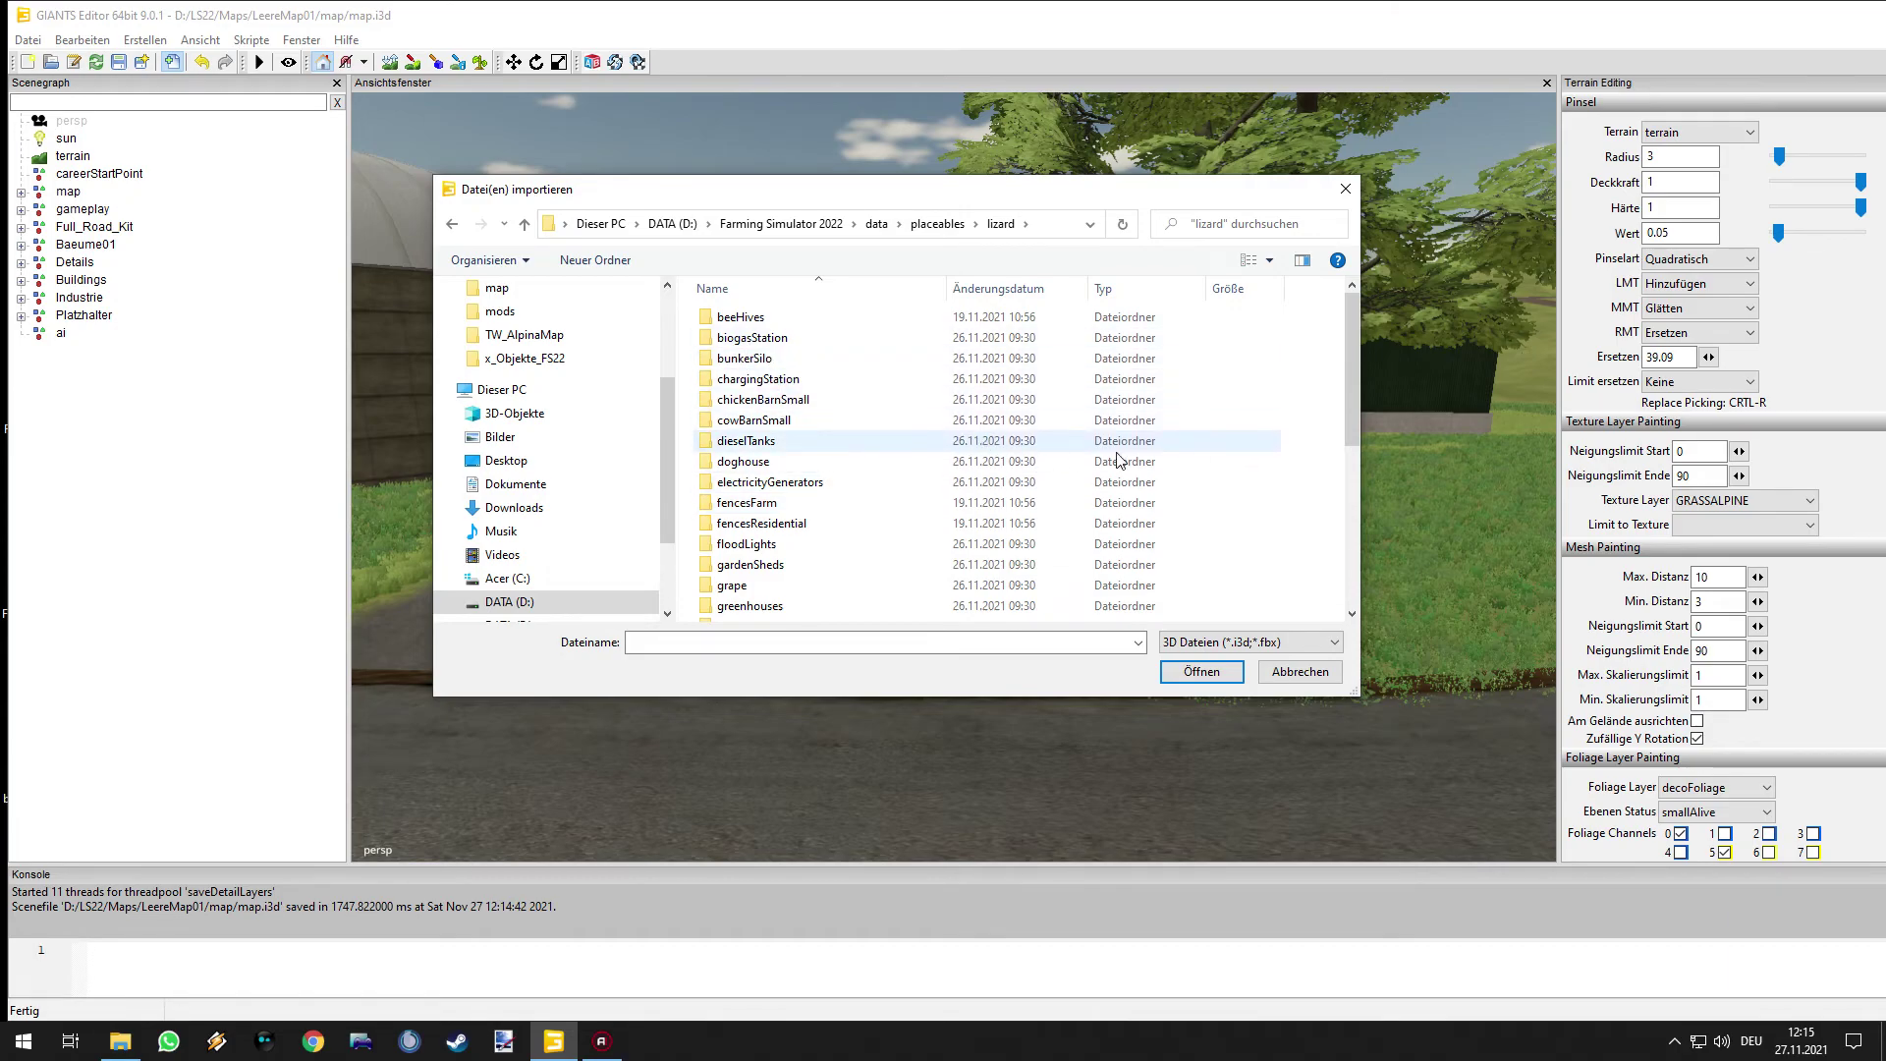
- Import raisinFactory.i3d from the raisinFactory folder of the lizard productionPoints
left_click_drag(1356, 409, 1360, 573)
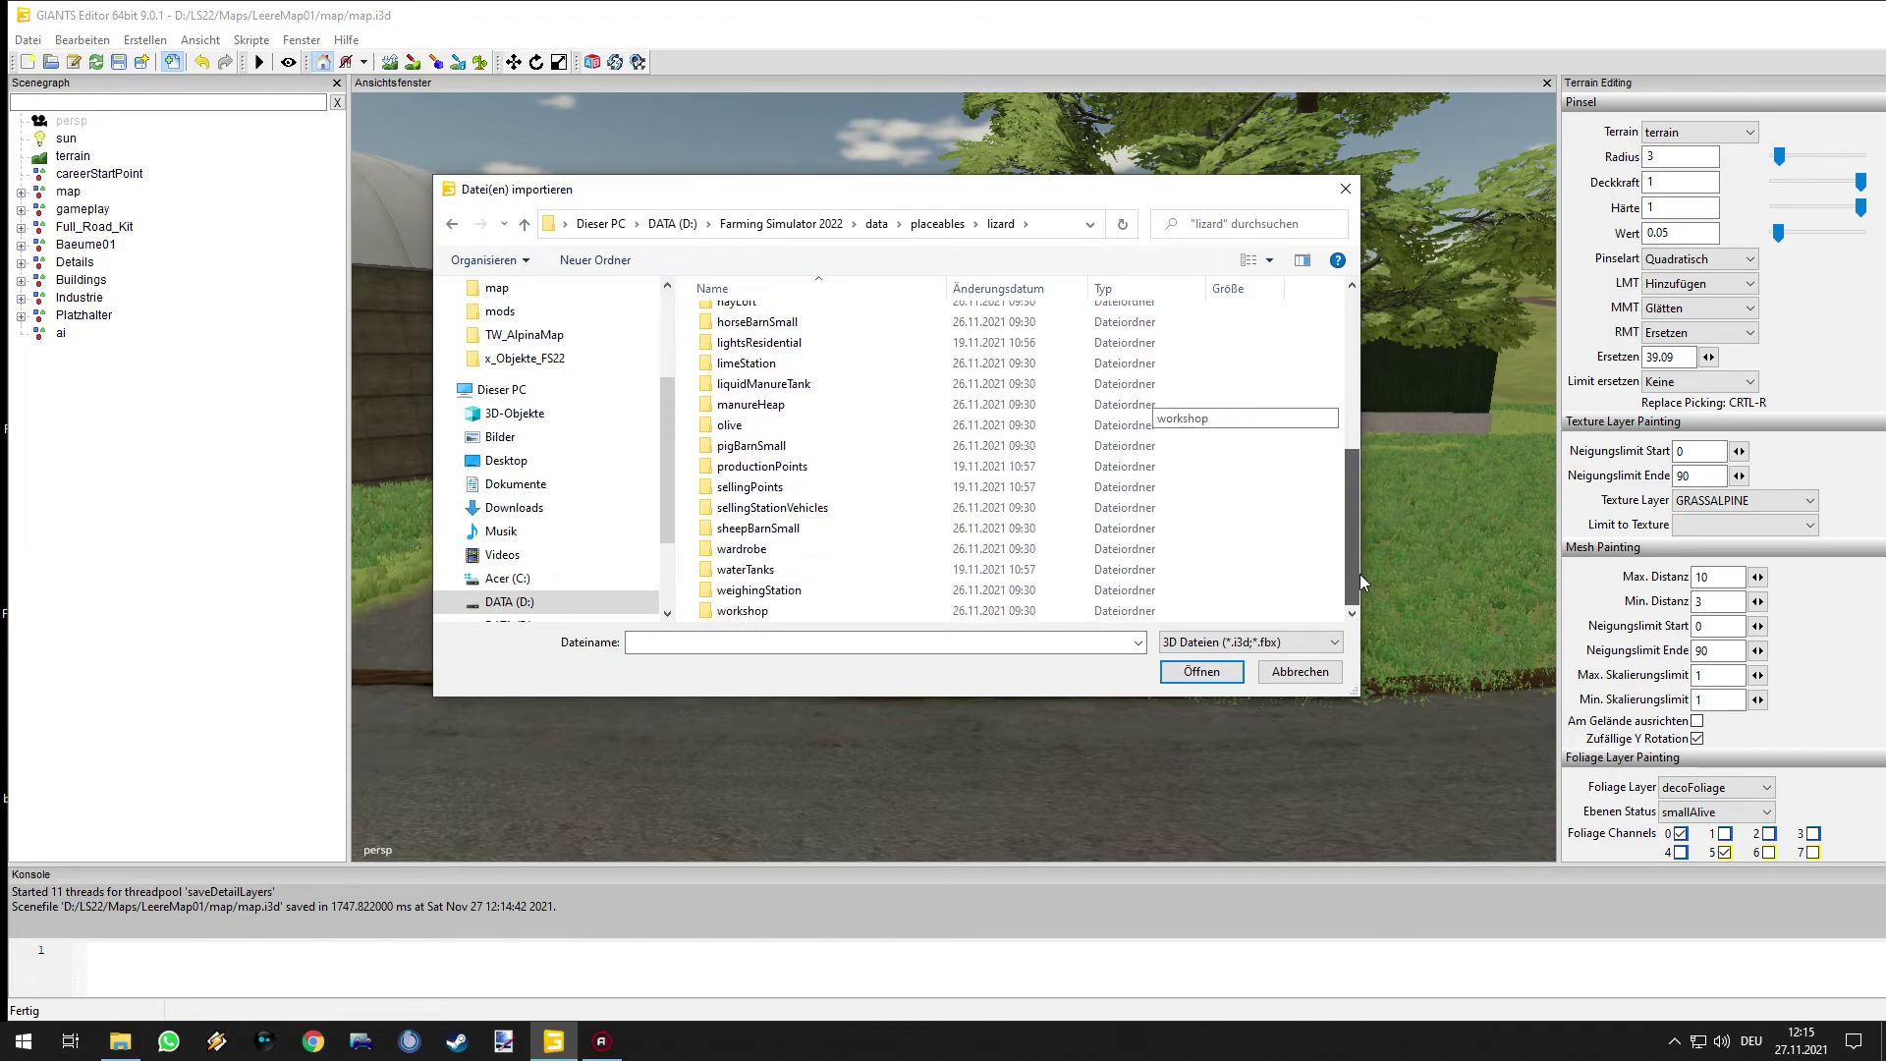
double_click(728, 430)
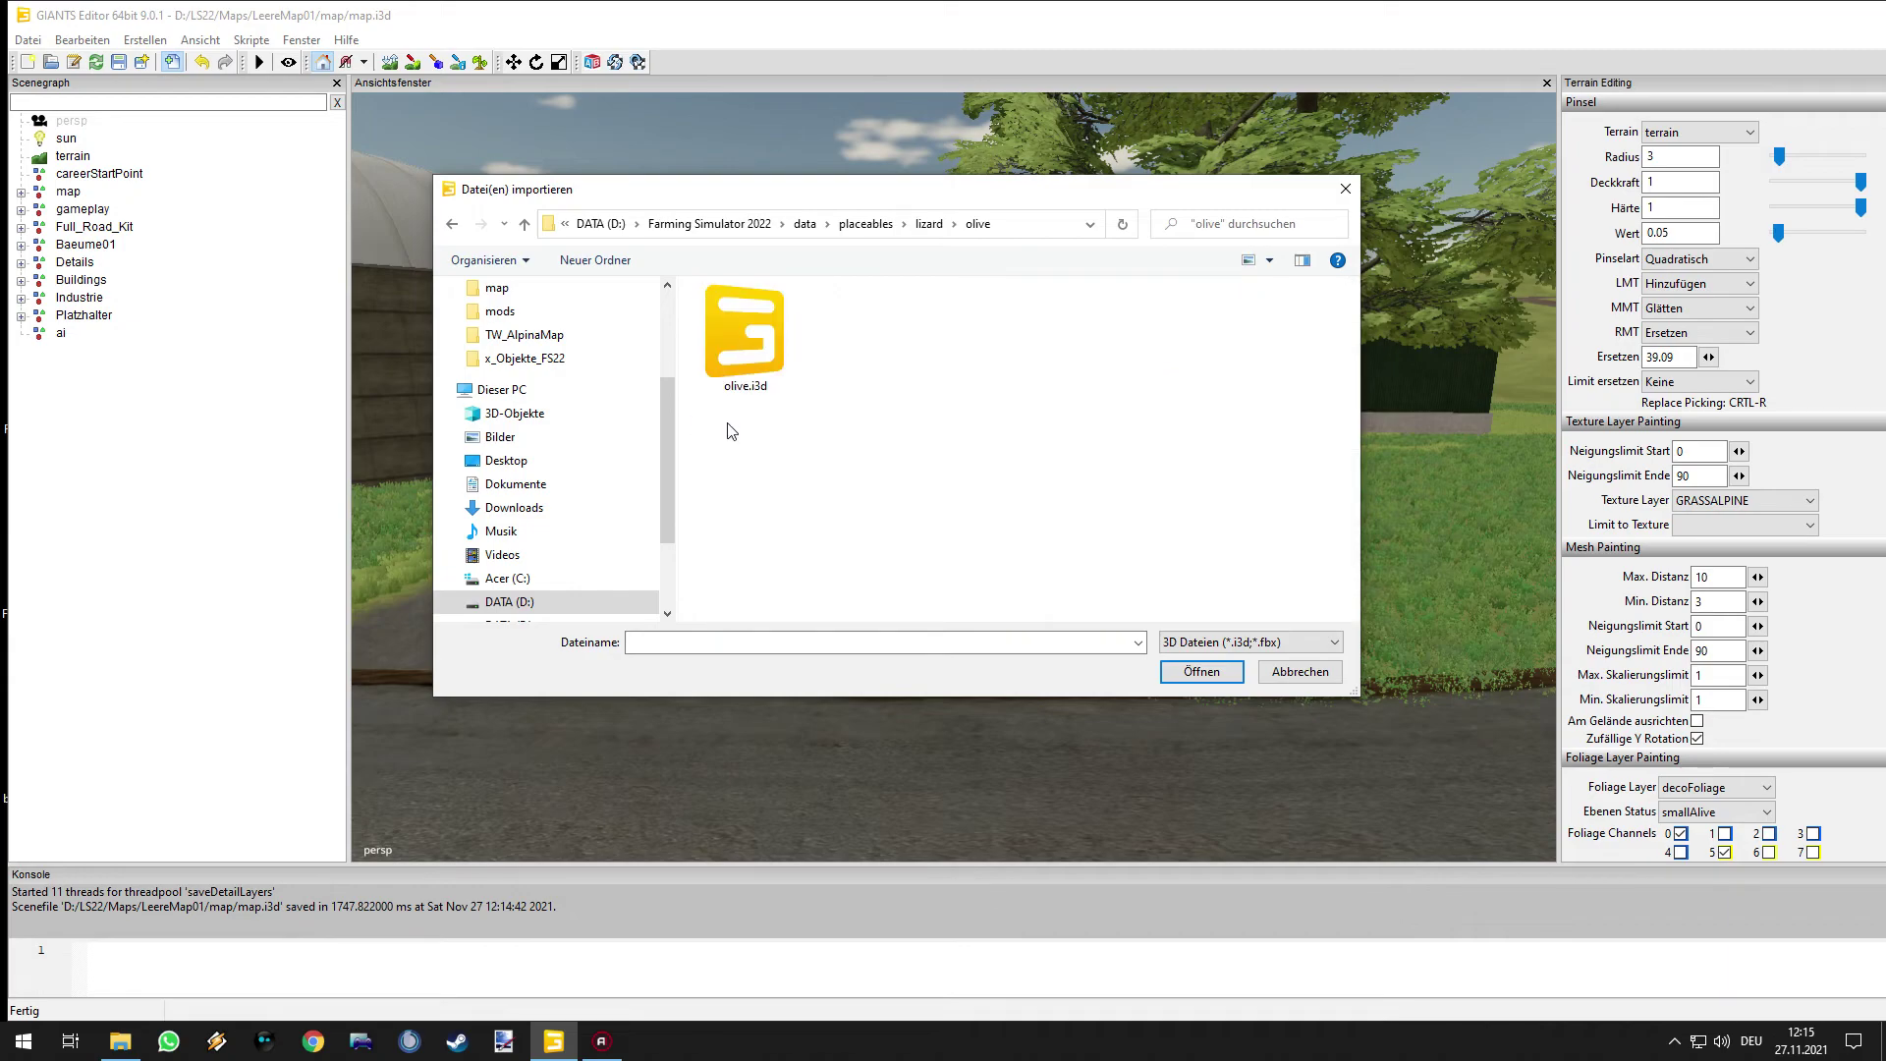
left_click(926, 224)
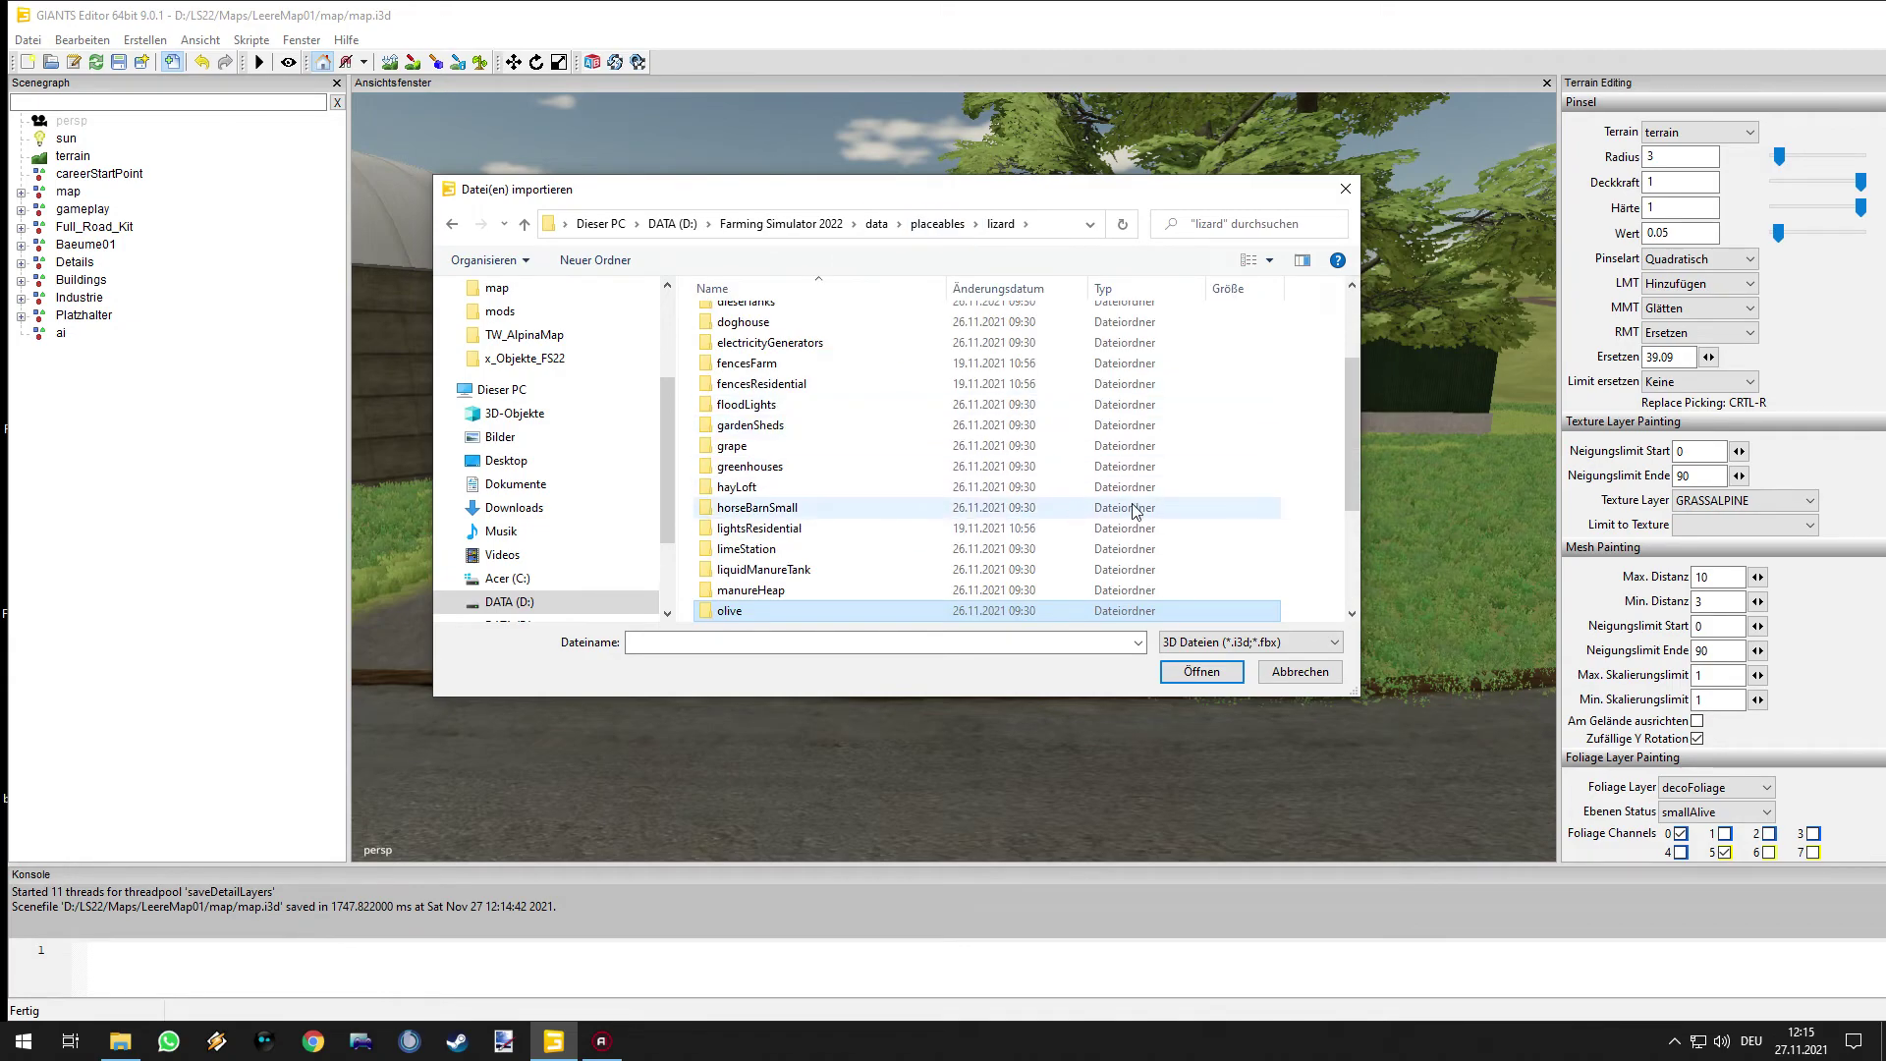
left_click_drag(1356, 515, 1350, 568)
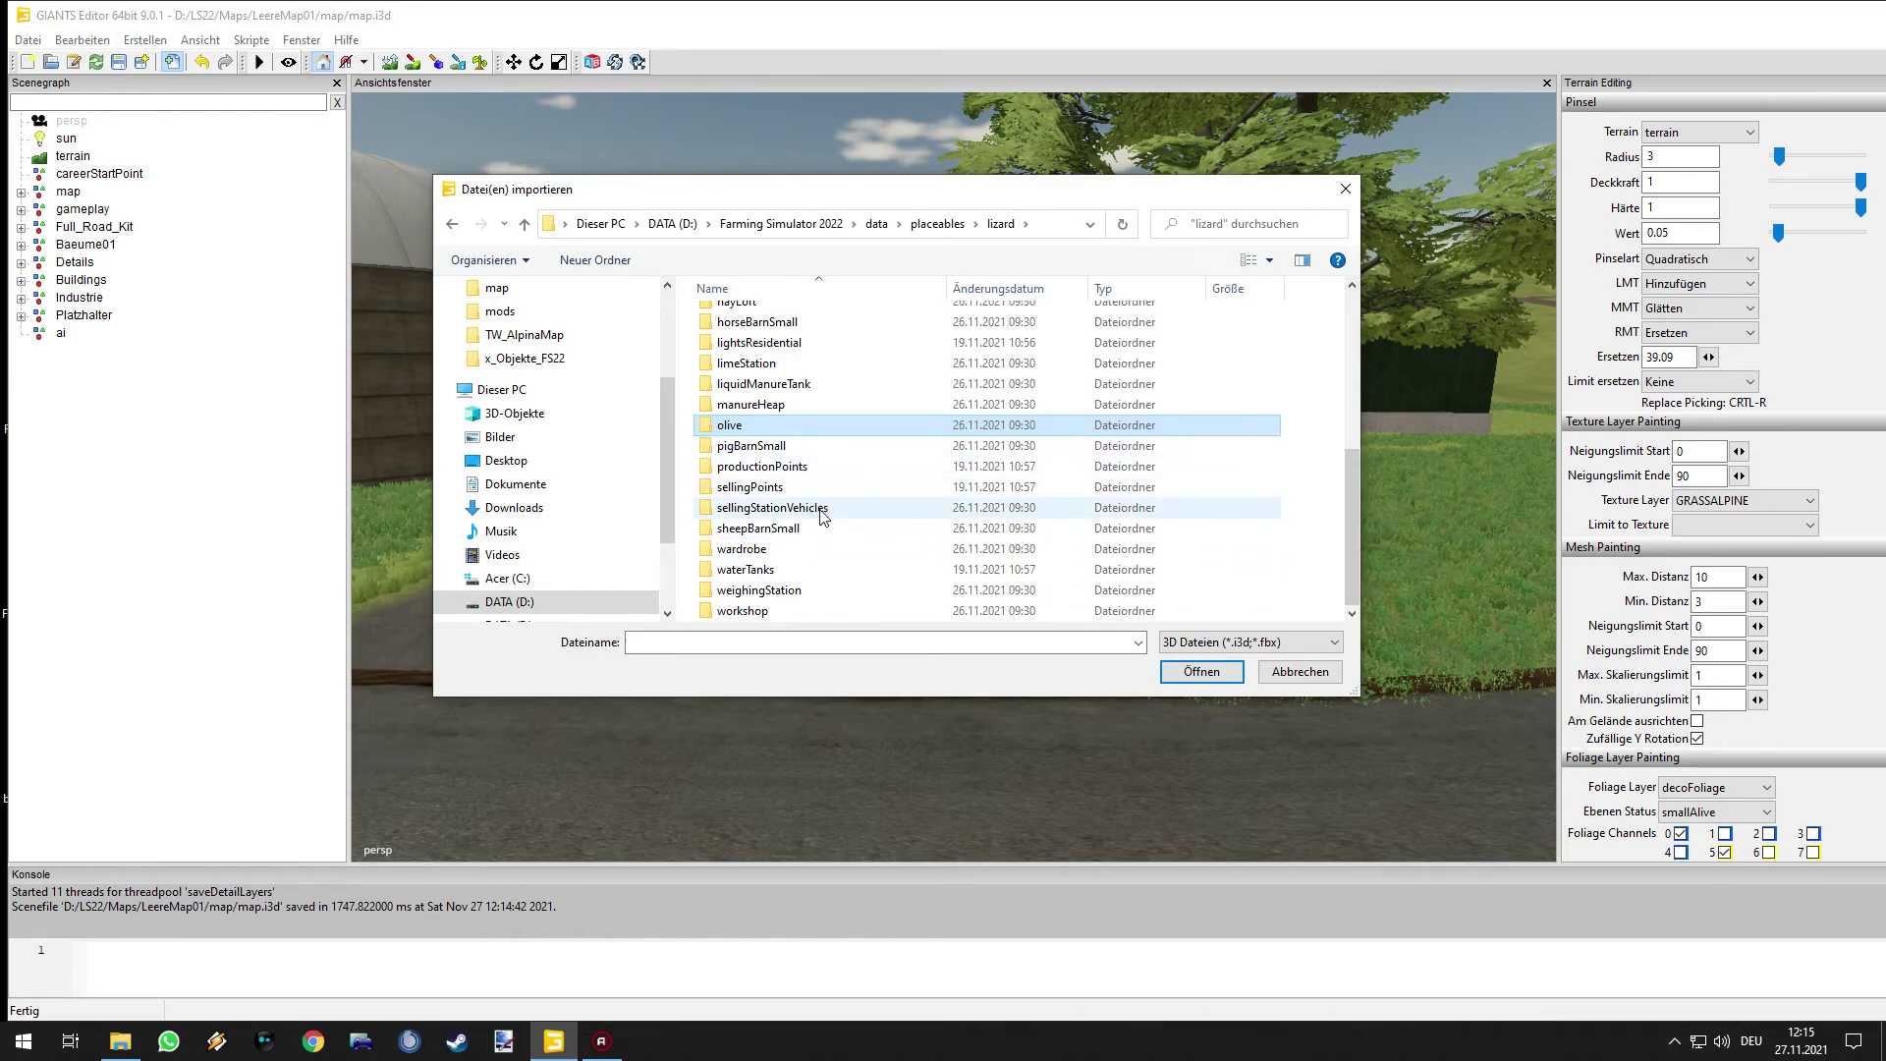
double_click(750, 469)
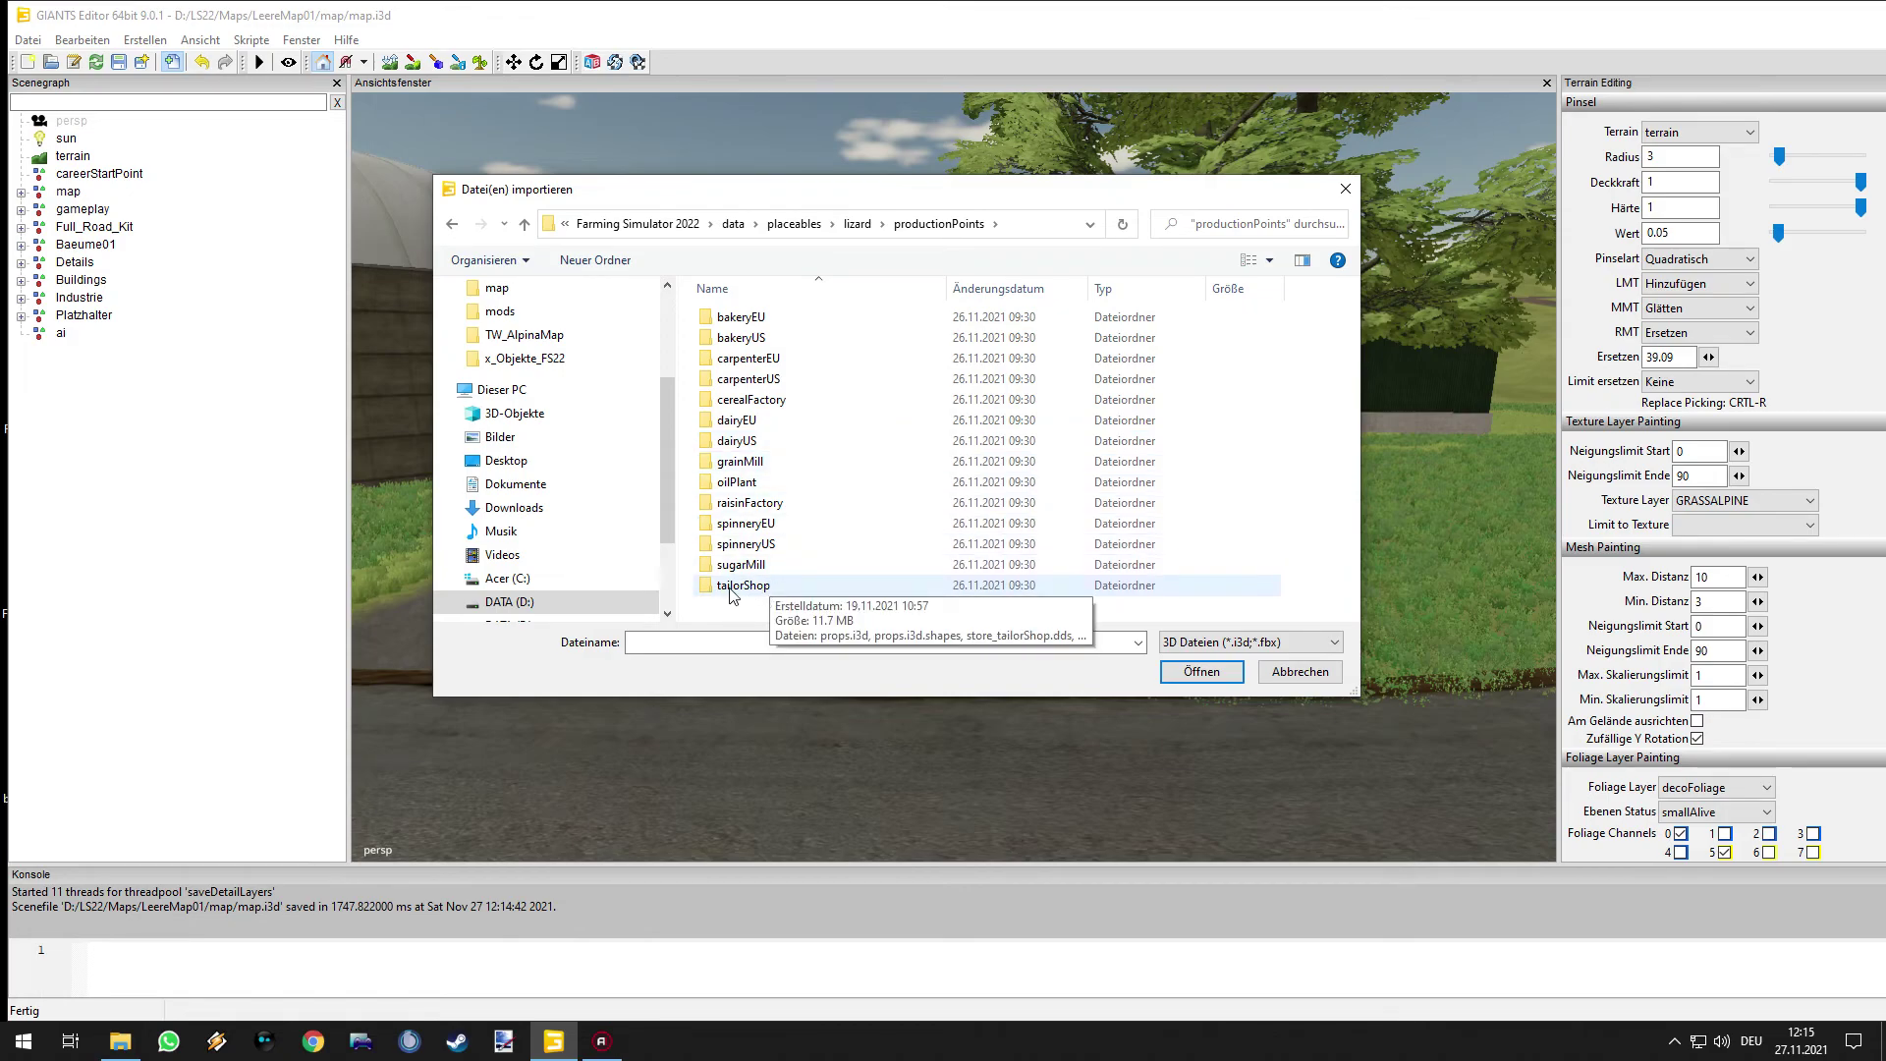
double_click(742, 503)
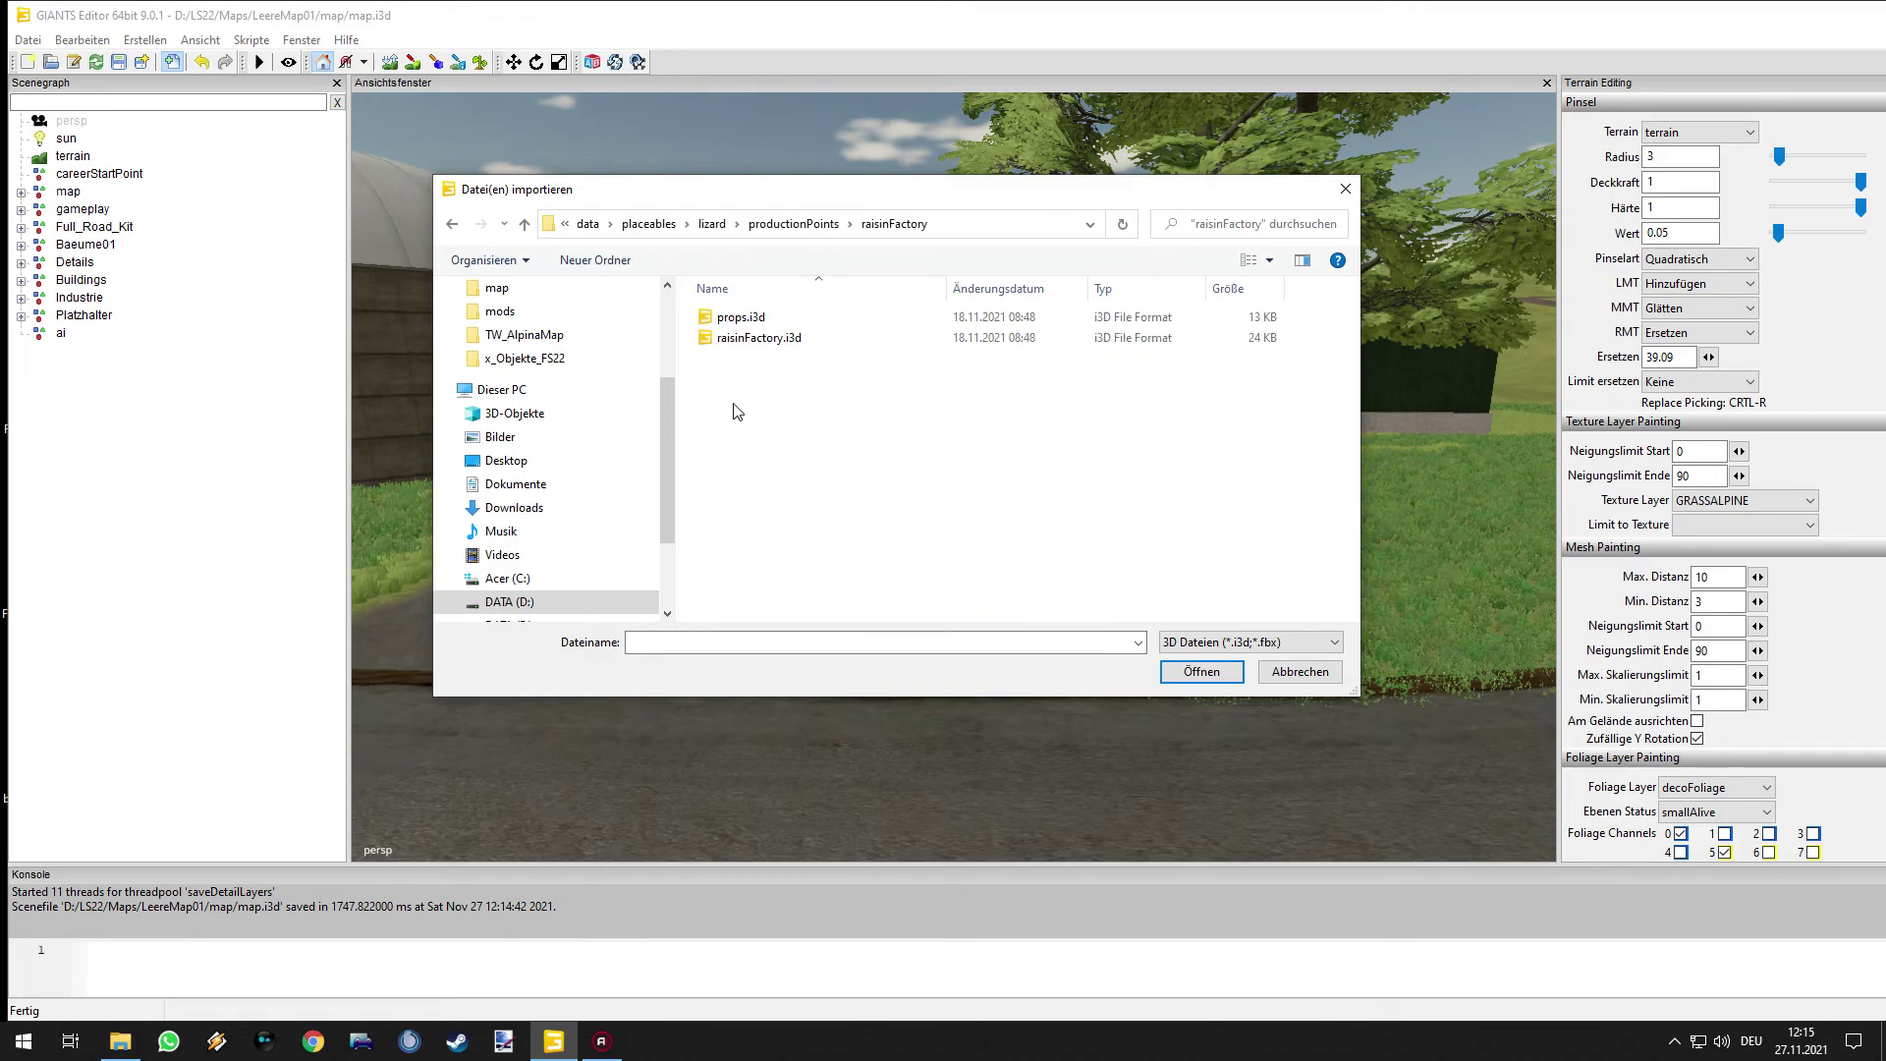
double_click(732, 337)
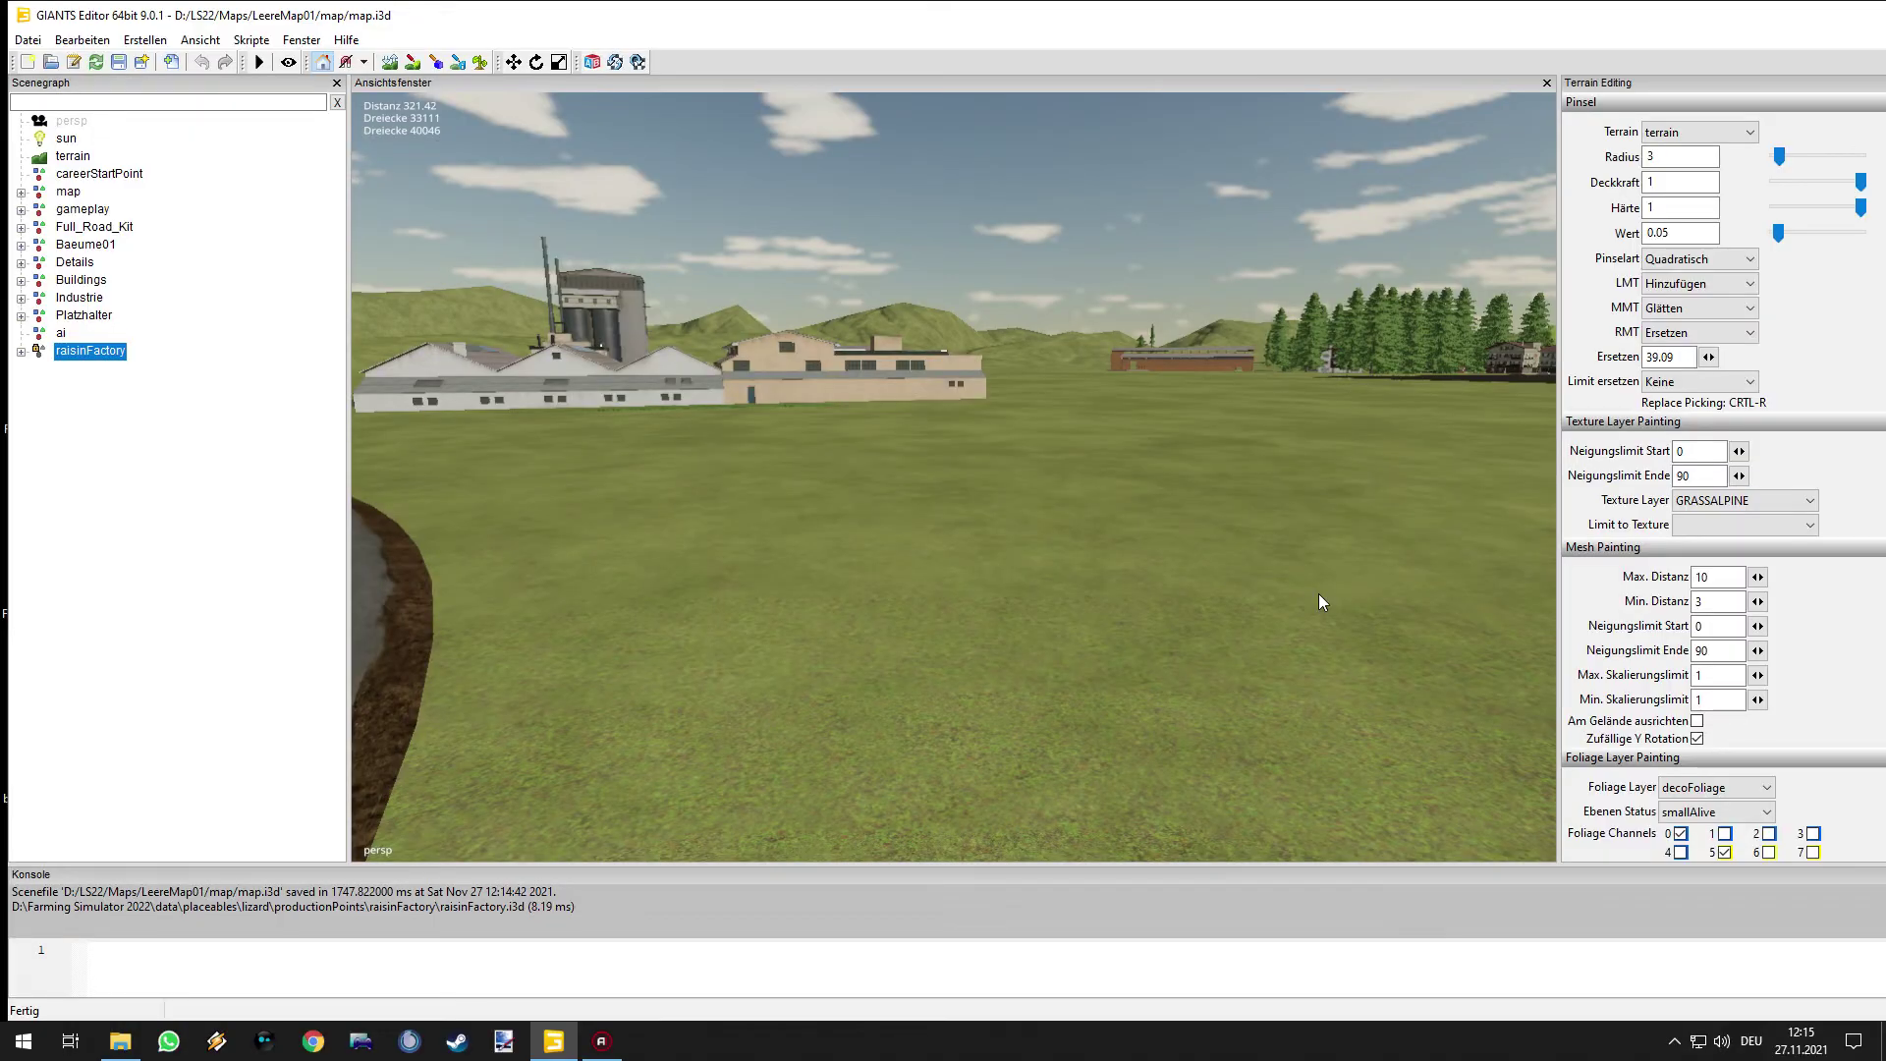
- Place the imported raisinFactory on the grass between the asphalt road and the dirt track
key("ctrl+b")
left_click_drag(1318, 593, 820, 609, "alt")
scroll(719, 625, "down", 3)
scroll(719, 625, "up", 5)
left_click_drag(1177, 624, 743, 694, "alt")
middle_click_drag(744, 700, 929, 459)
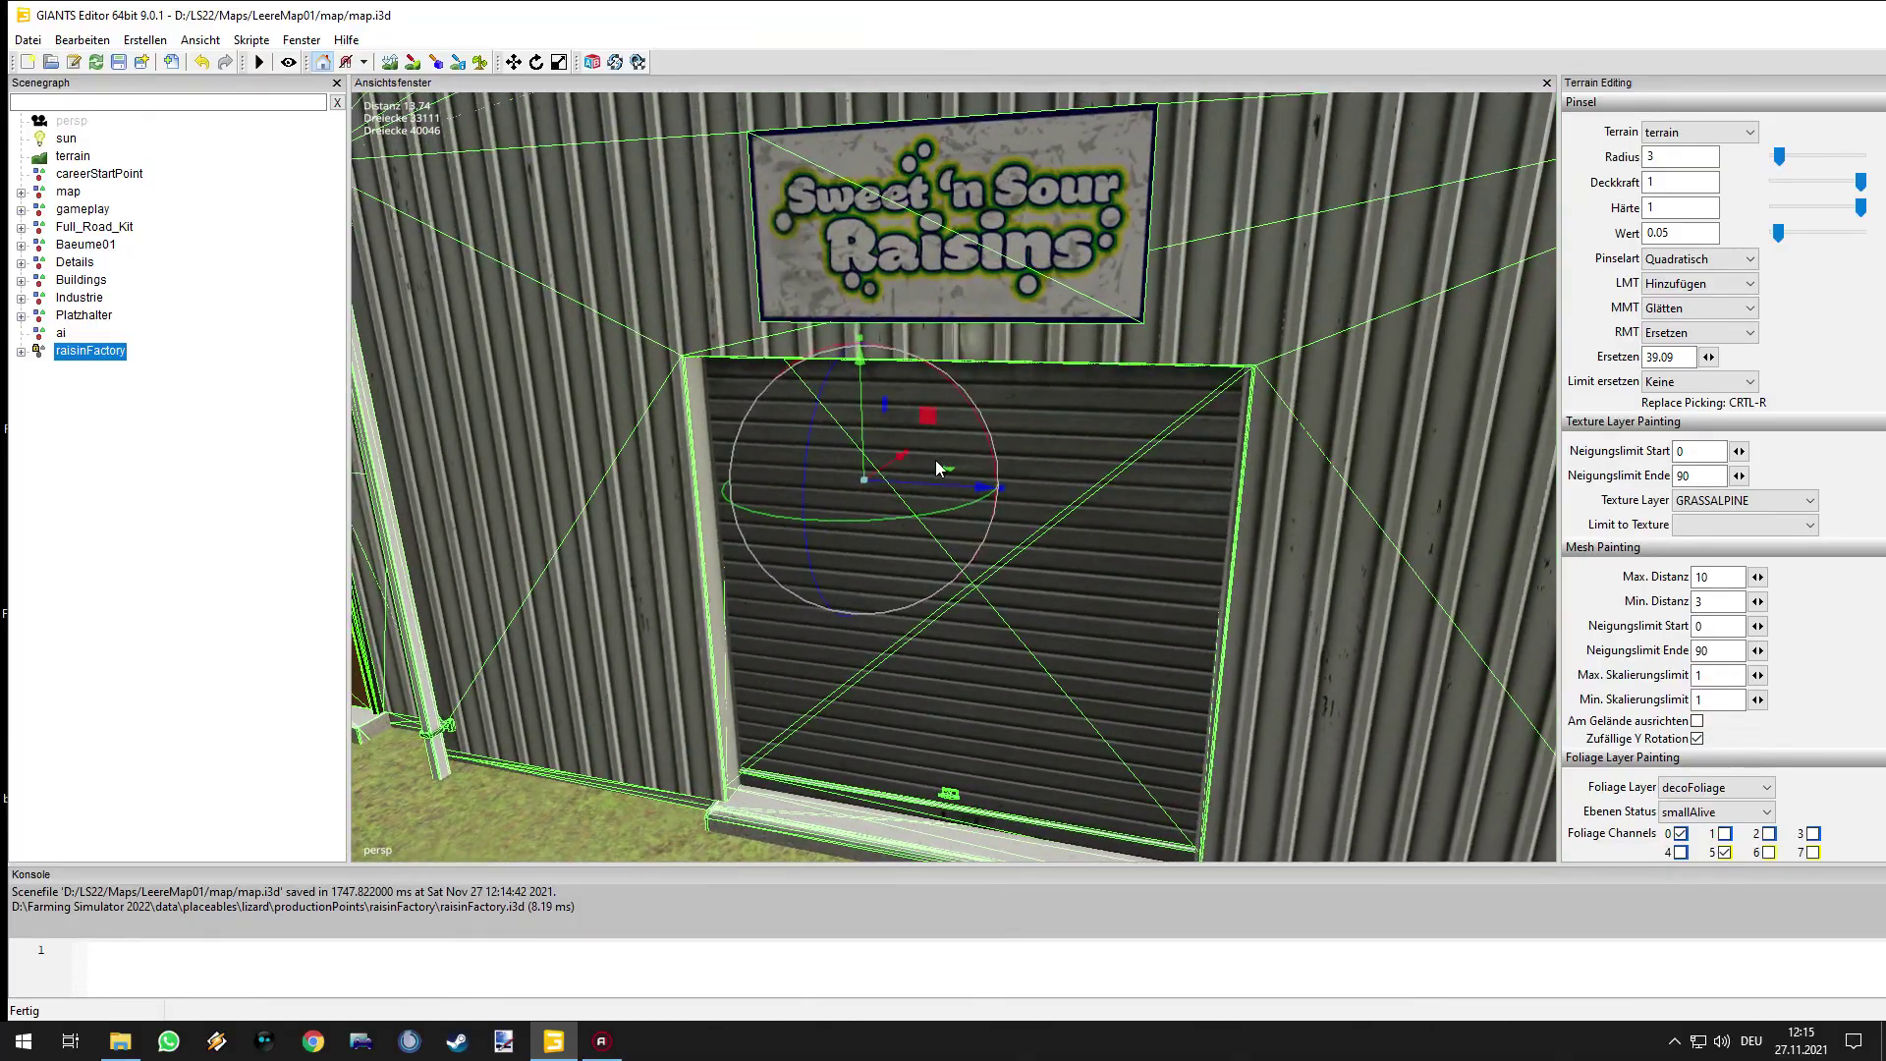
scroll(1096, 483, "down", 5)
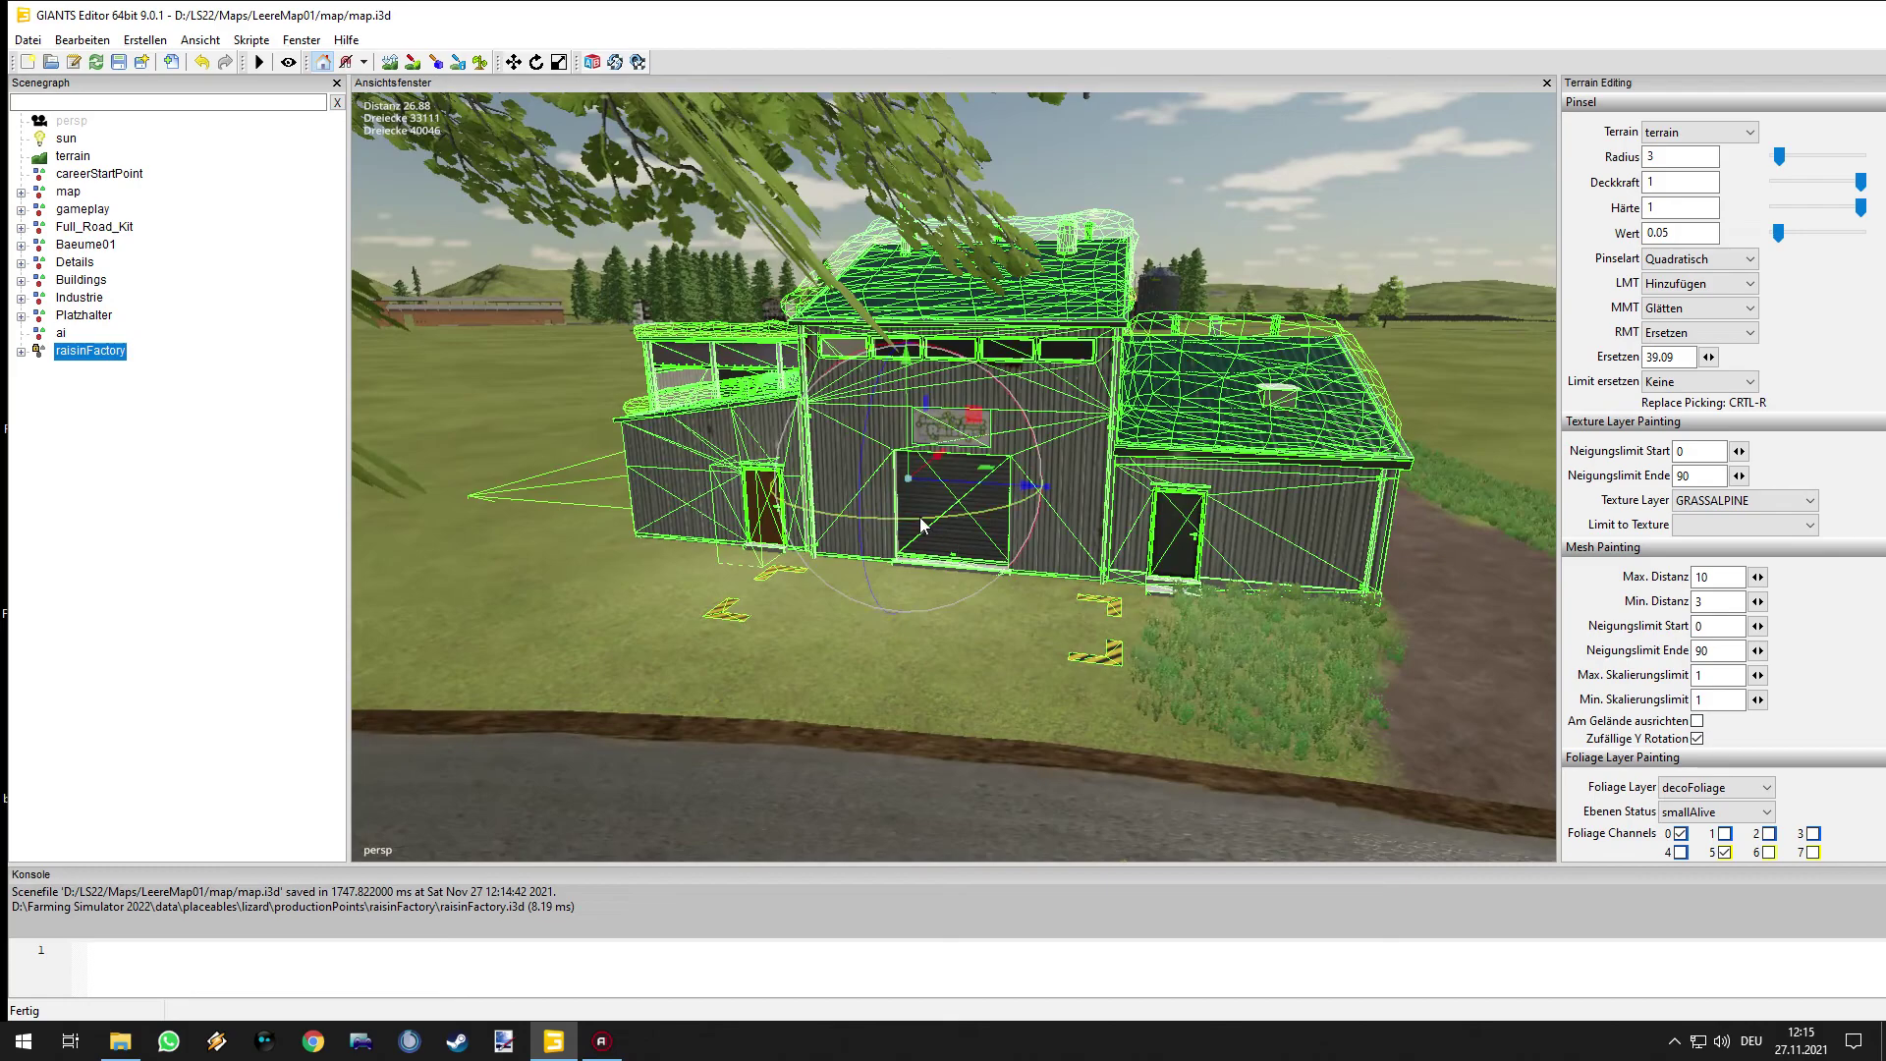
- Cut the raisinFactory from the scene root and paste it into the Platzhalter group
left_click(95, 44)
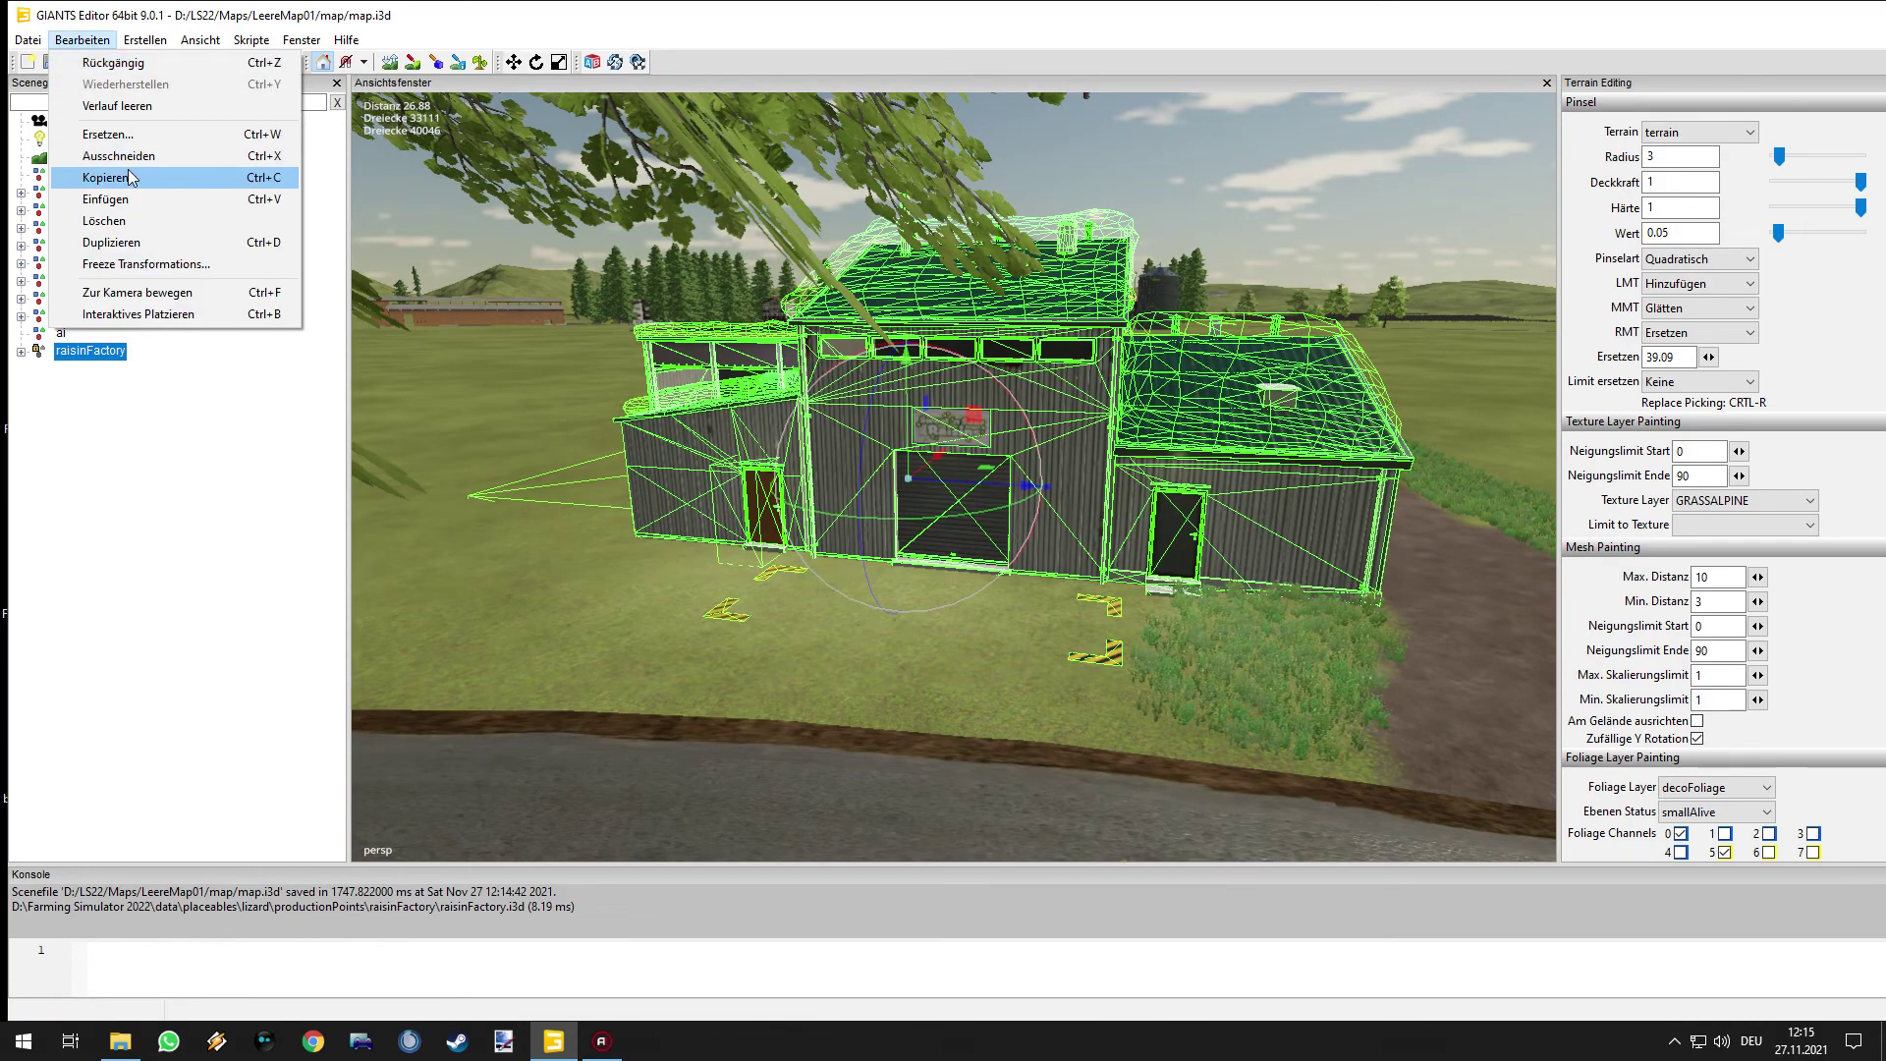
left_click(122, 158)
key("Delete")
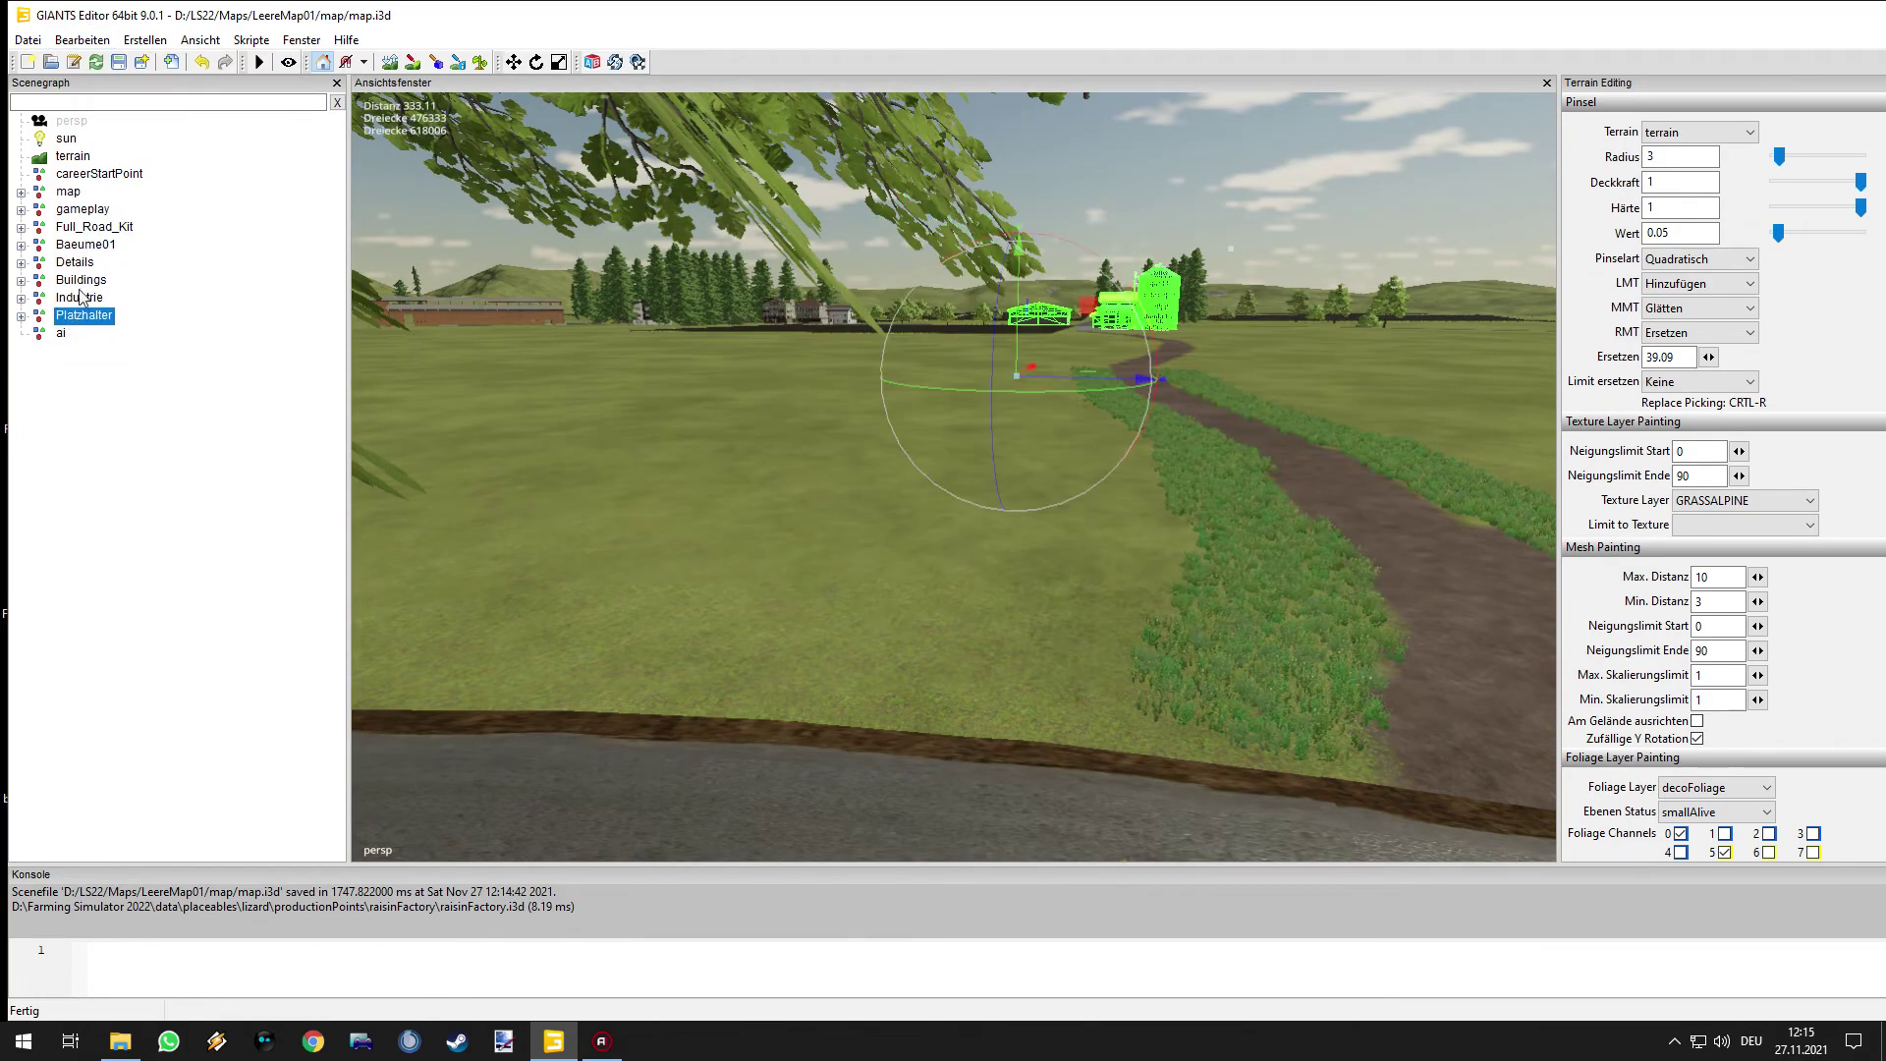
left_click(81, 41)
left_click(150, 201)
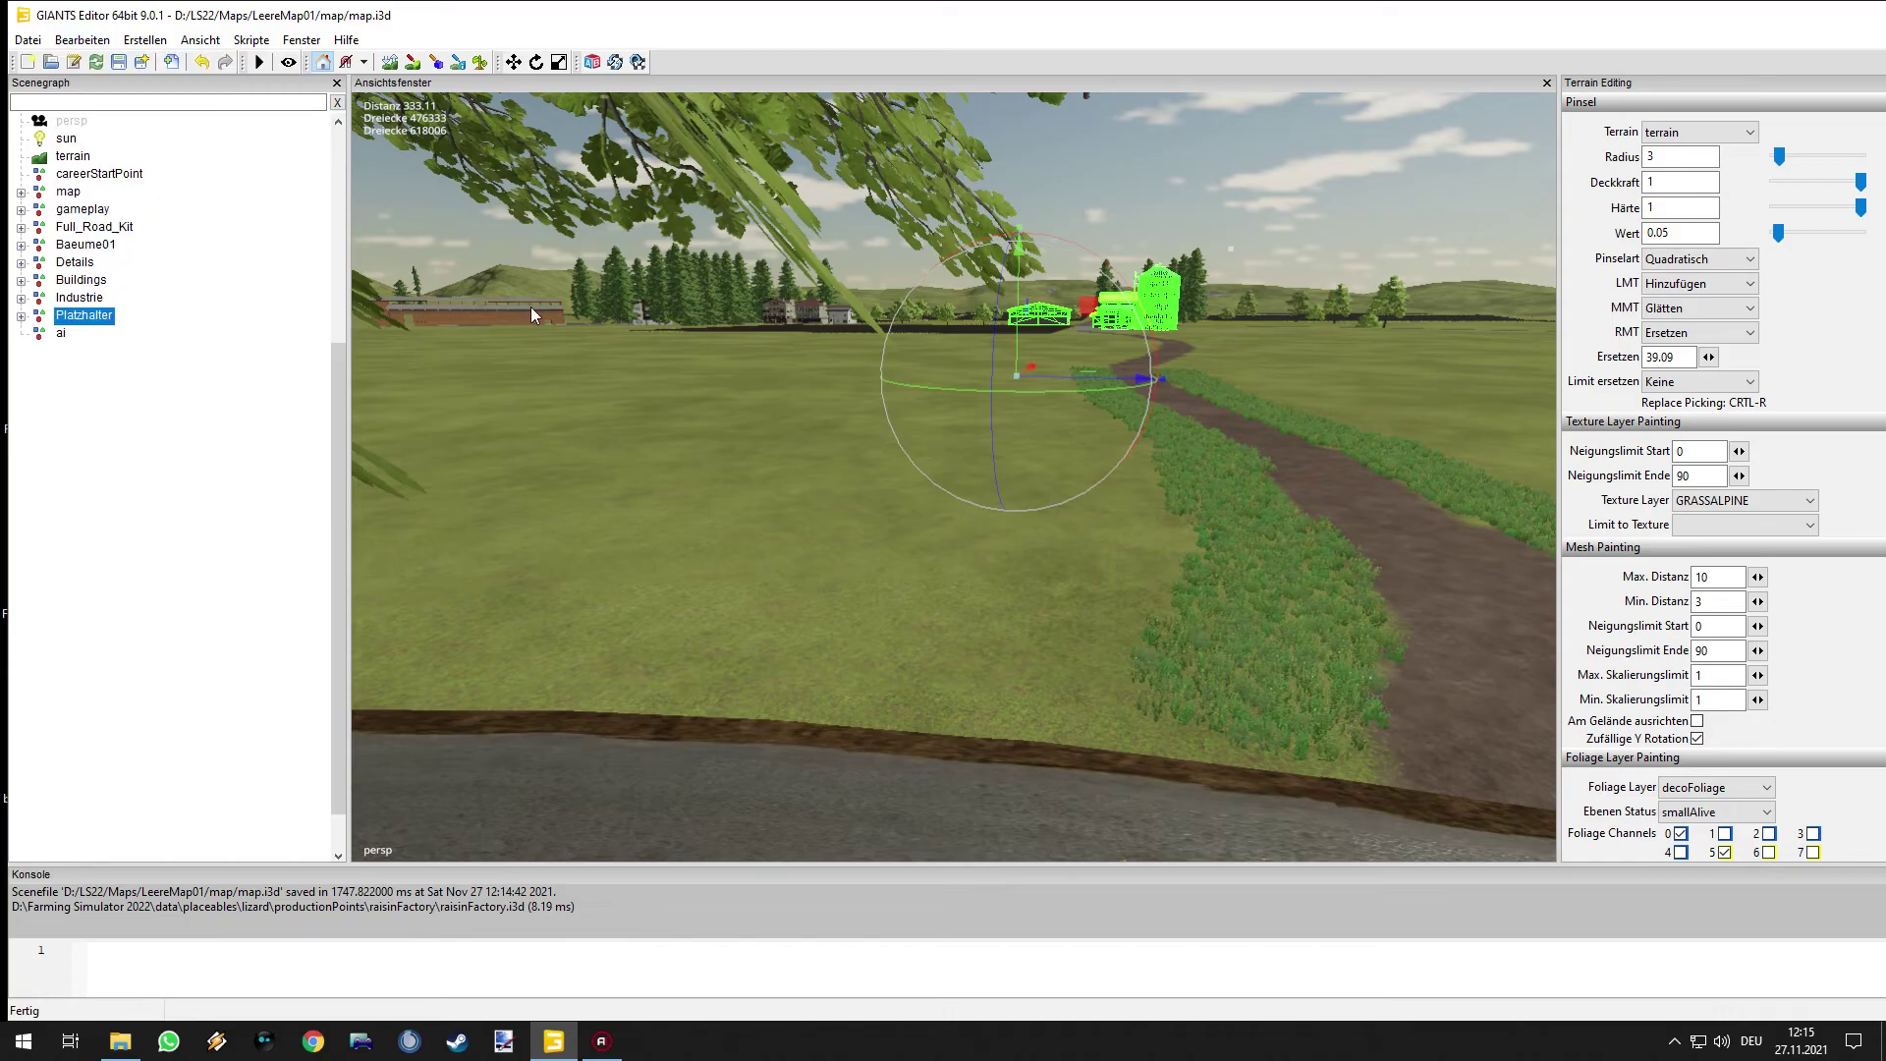
- Move the raisinFactory next to the asphalt road and try rotating it alongside the road
left_click_drag(803, 612, 673, 549, "alt")
right_click_drag(674, 556, 990, 532)
key("f")
right_click_drag(863, 511, 1130, 474)
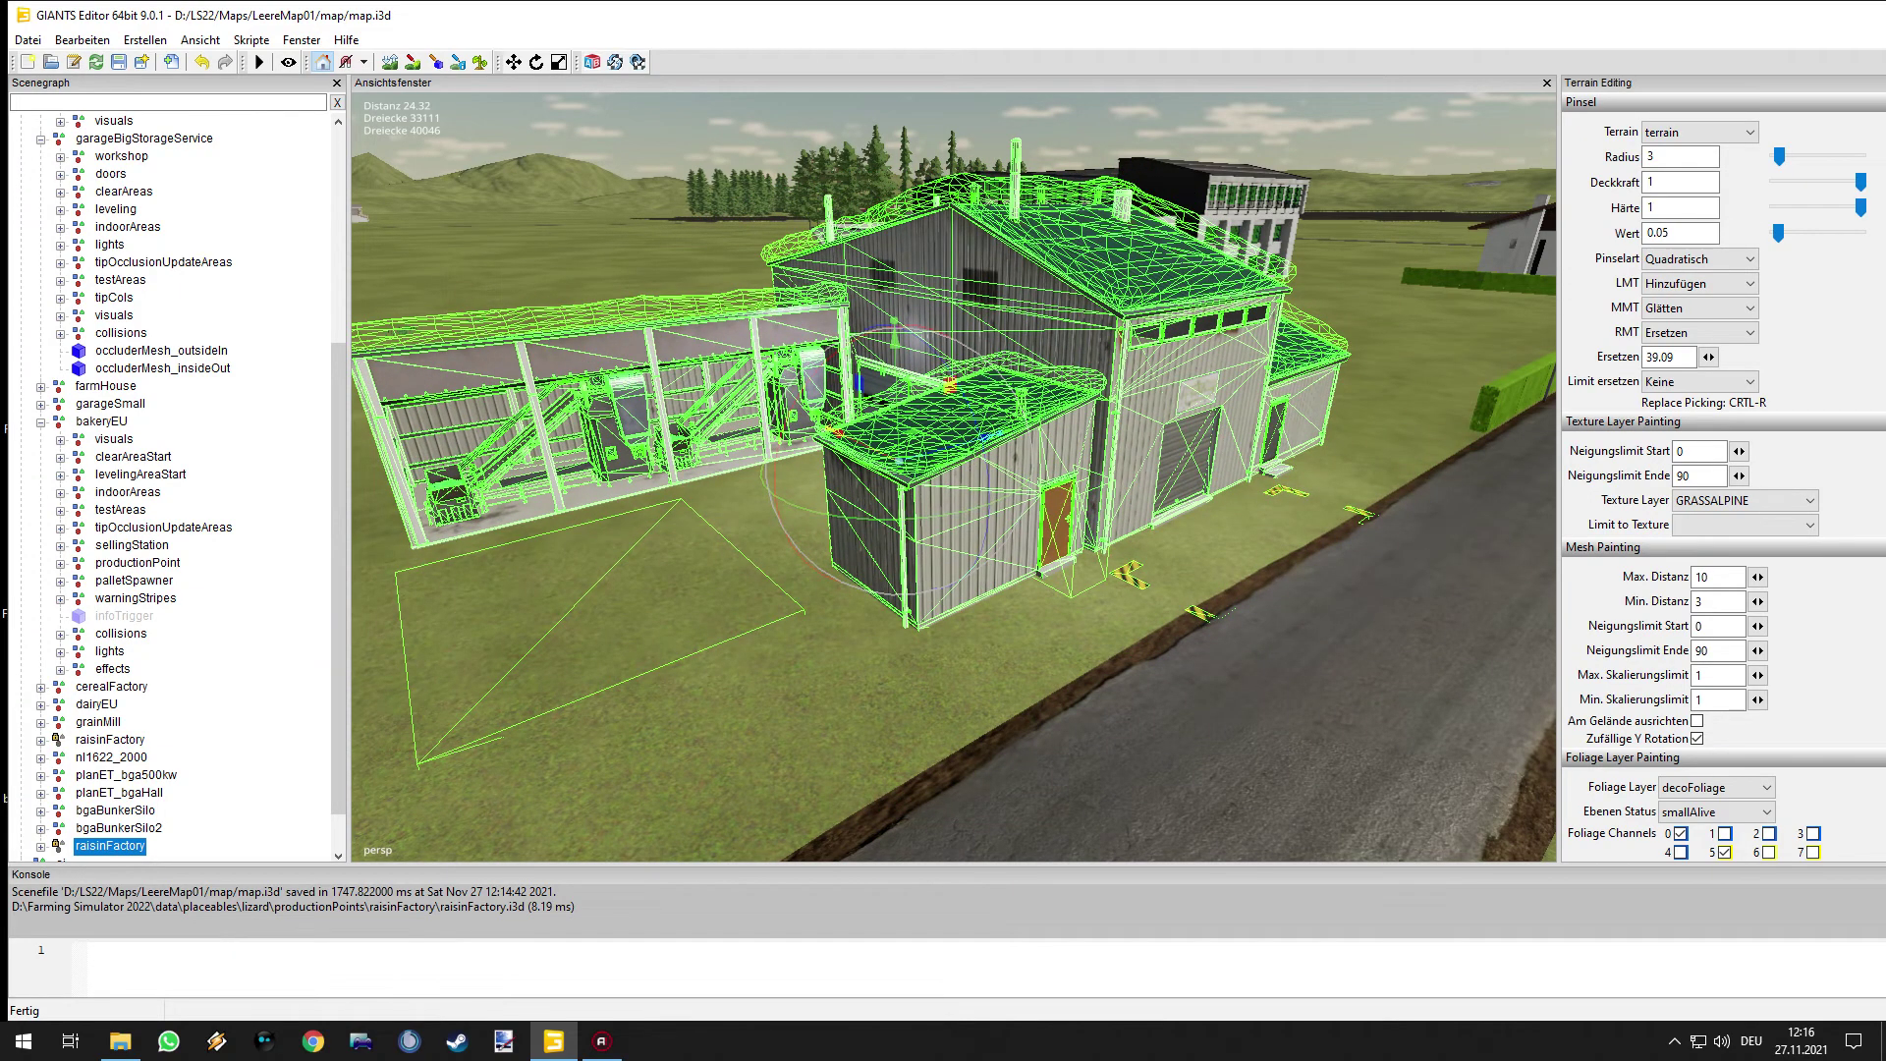
left_click_drag(982, 506, 1411, 393)
key("ctrl+z")
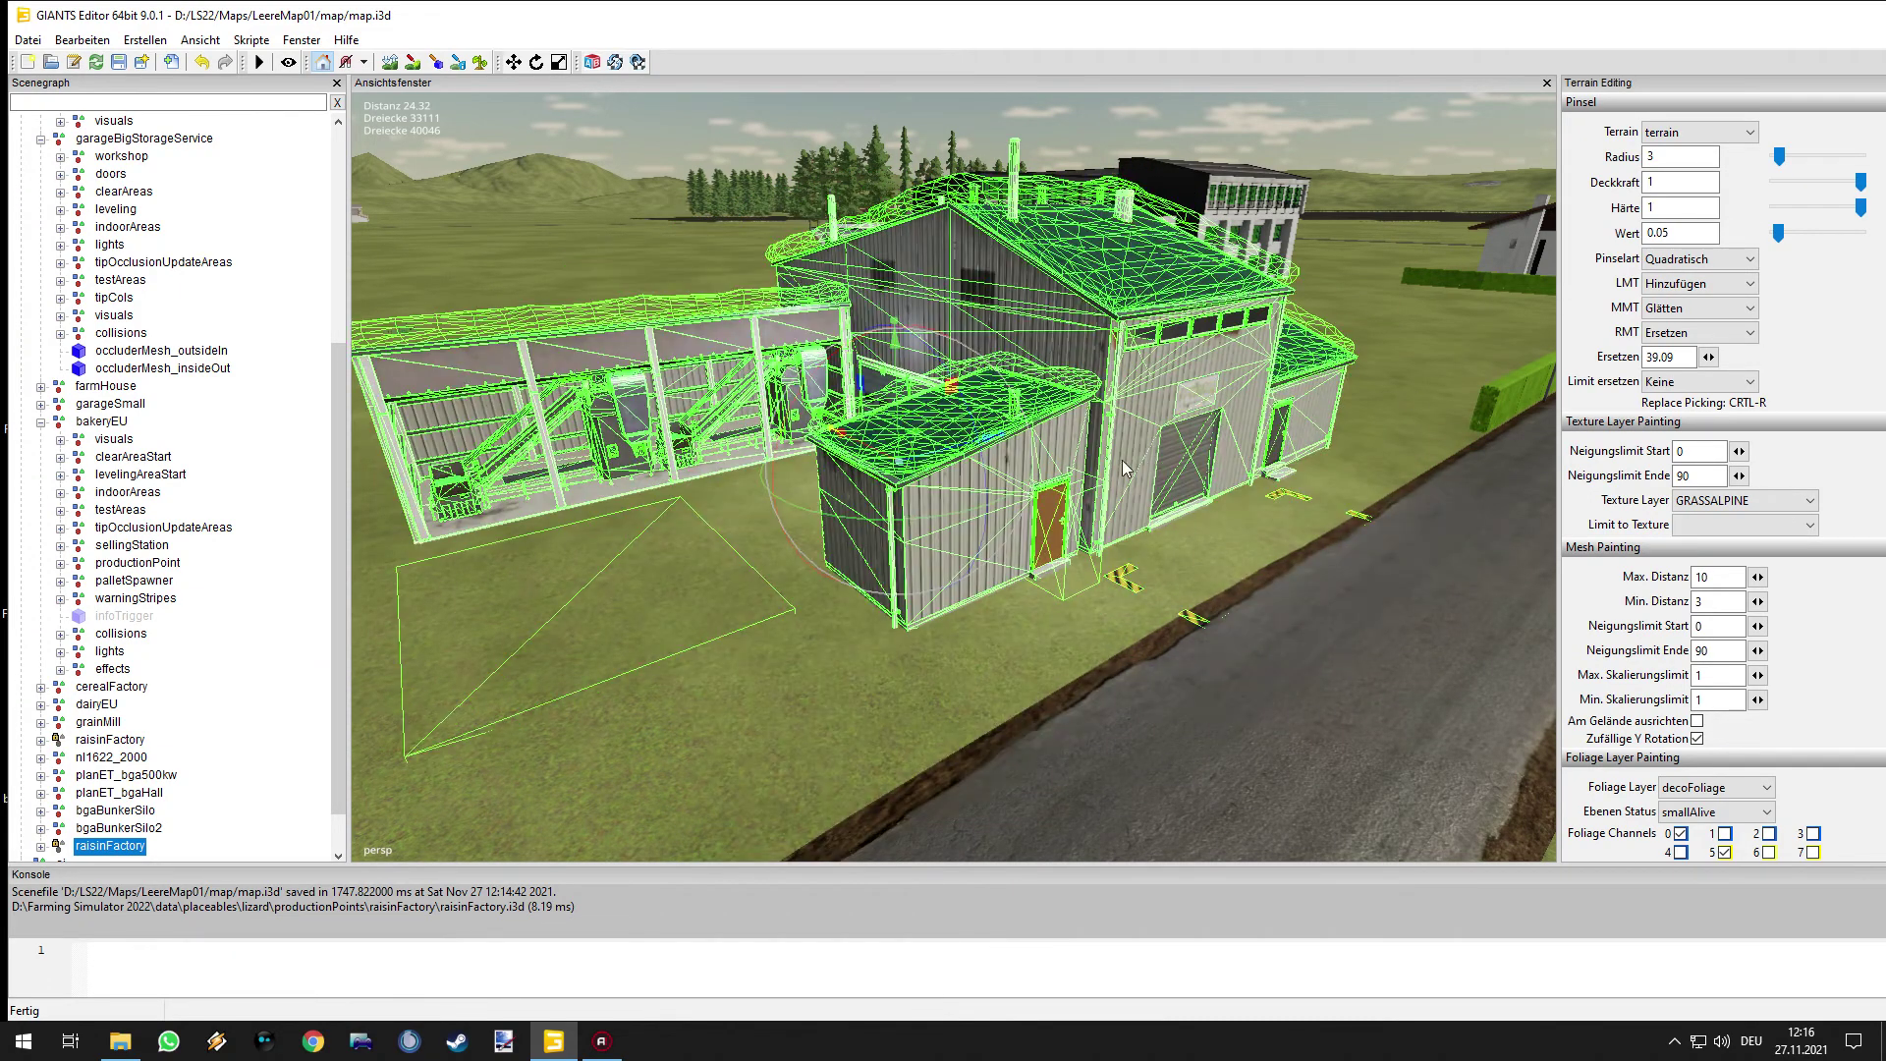
right_click_drag(1109, 493, 1062, 528)
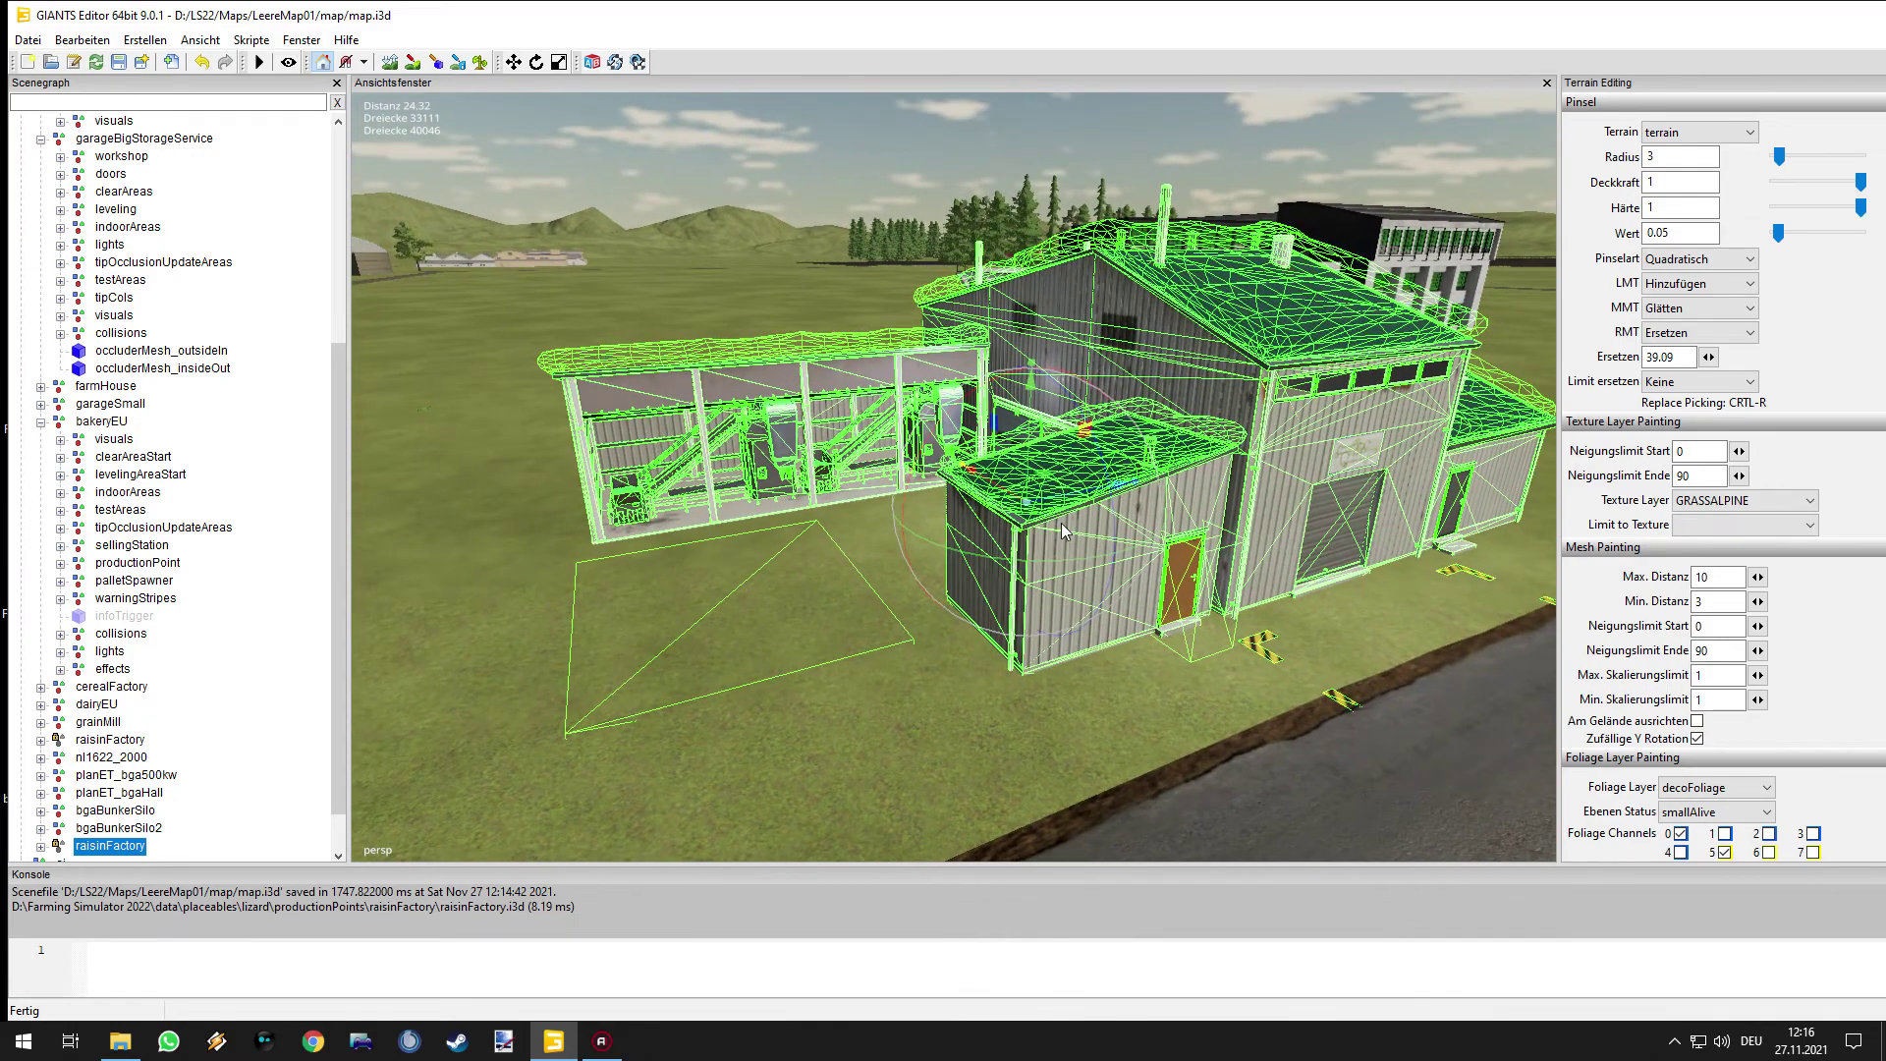
- Delete the newly pasted raisinFactory at the end of the Platzhalter group
key("Delete")
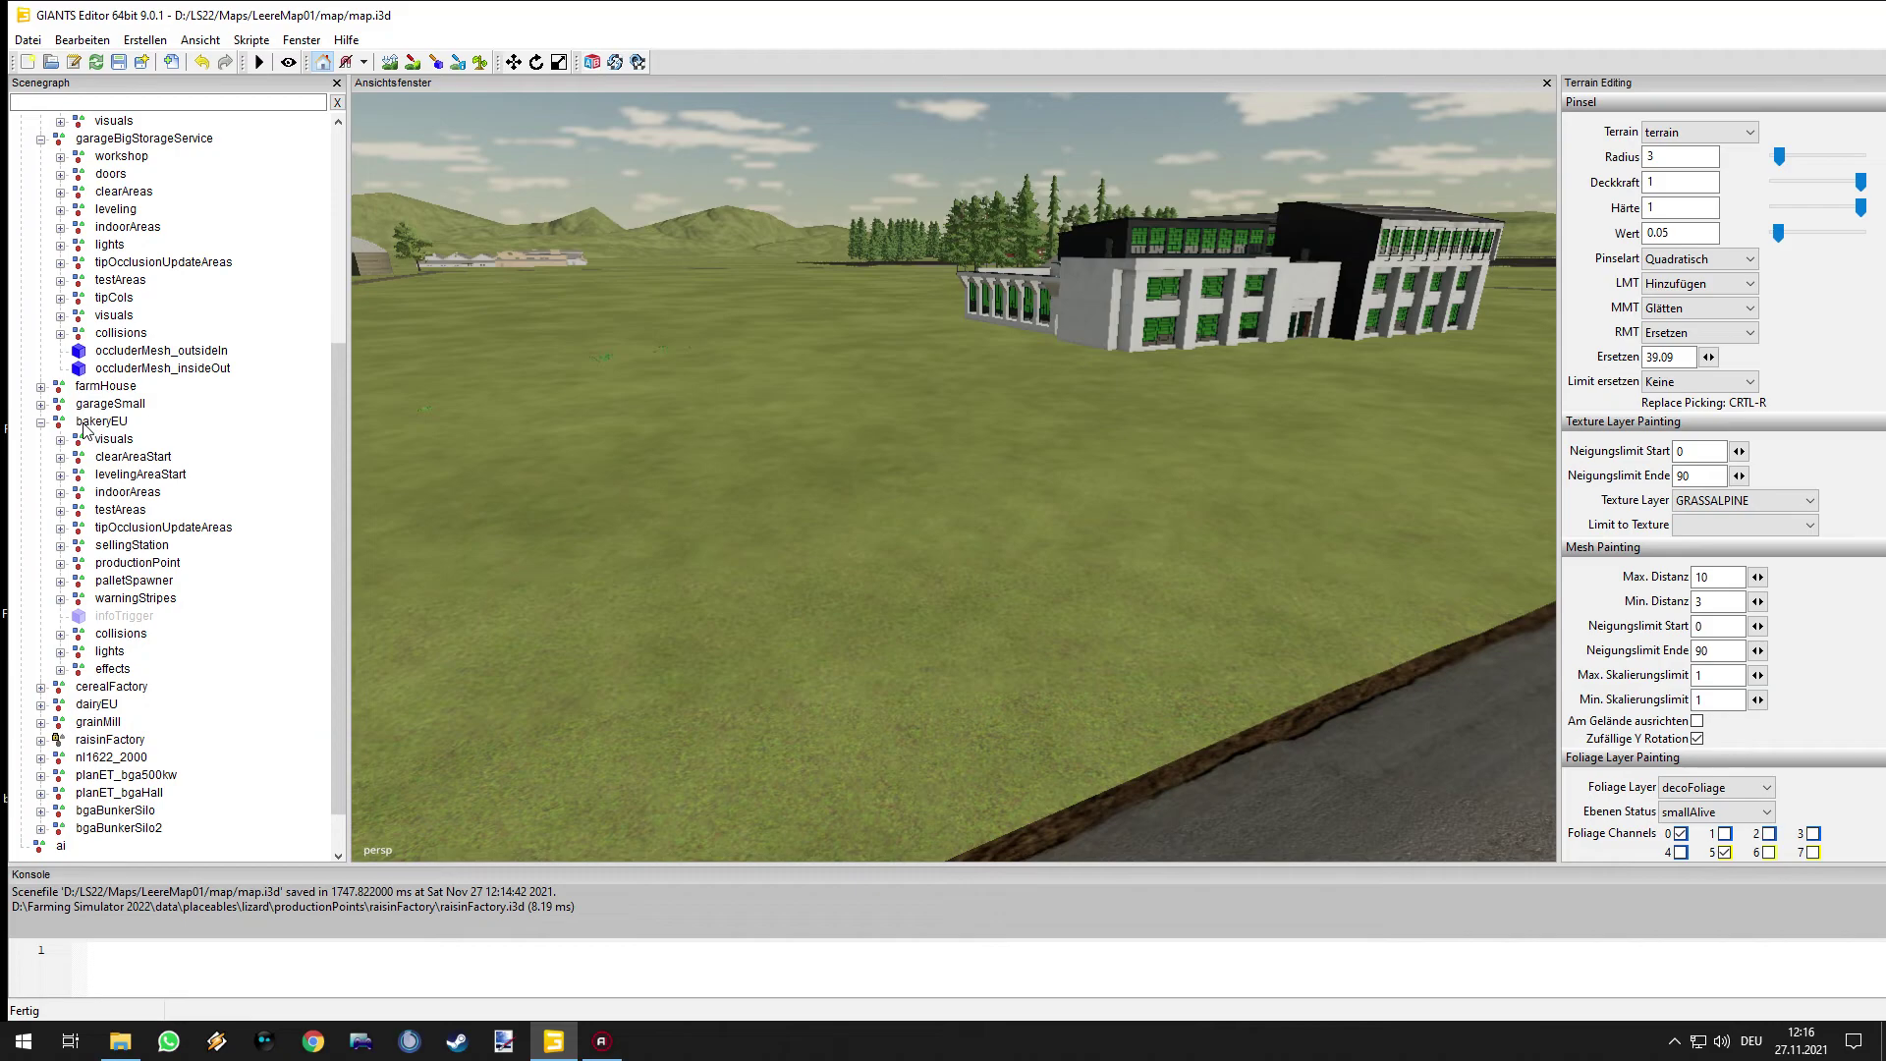
key("ctrl+z")
scroll(340, 643, "down", 1)
left_click(107, 794)
key("Delete")
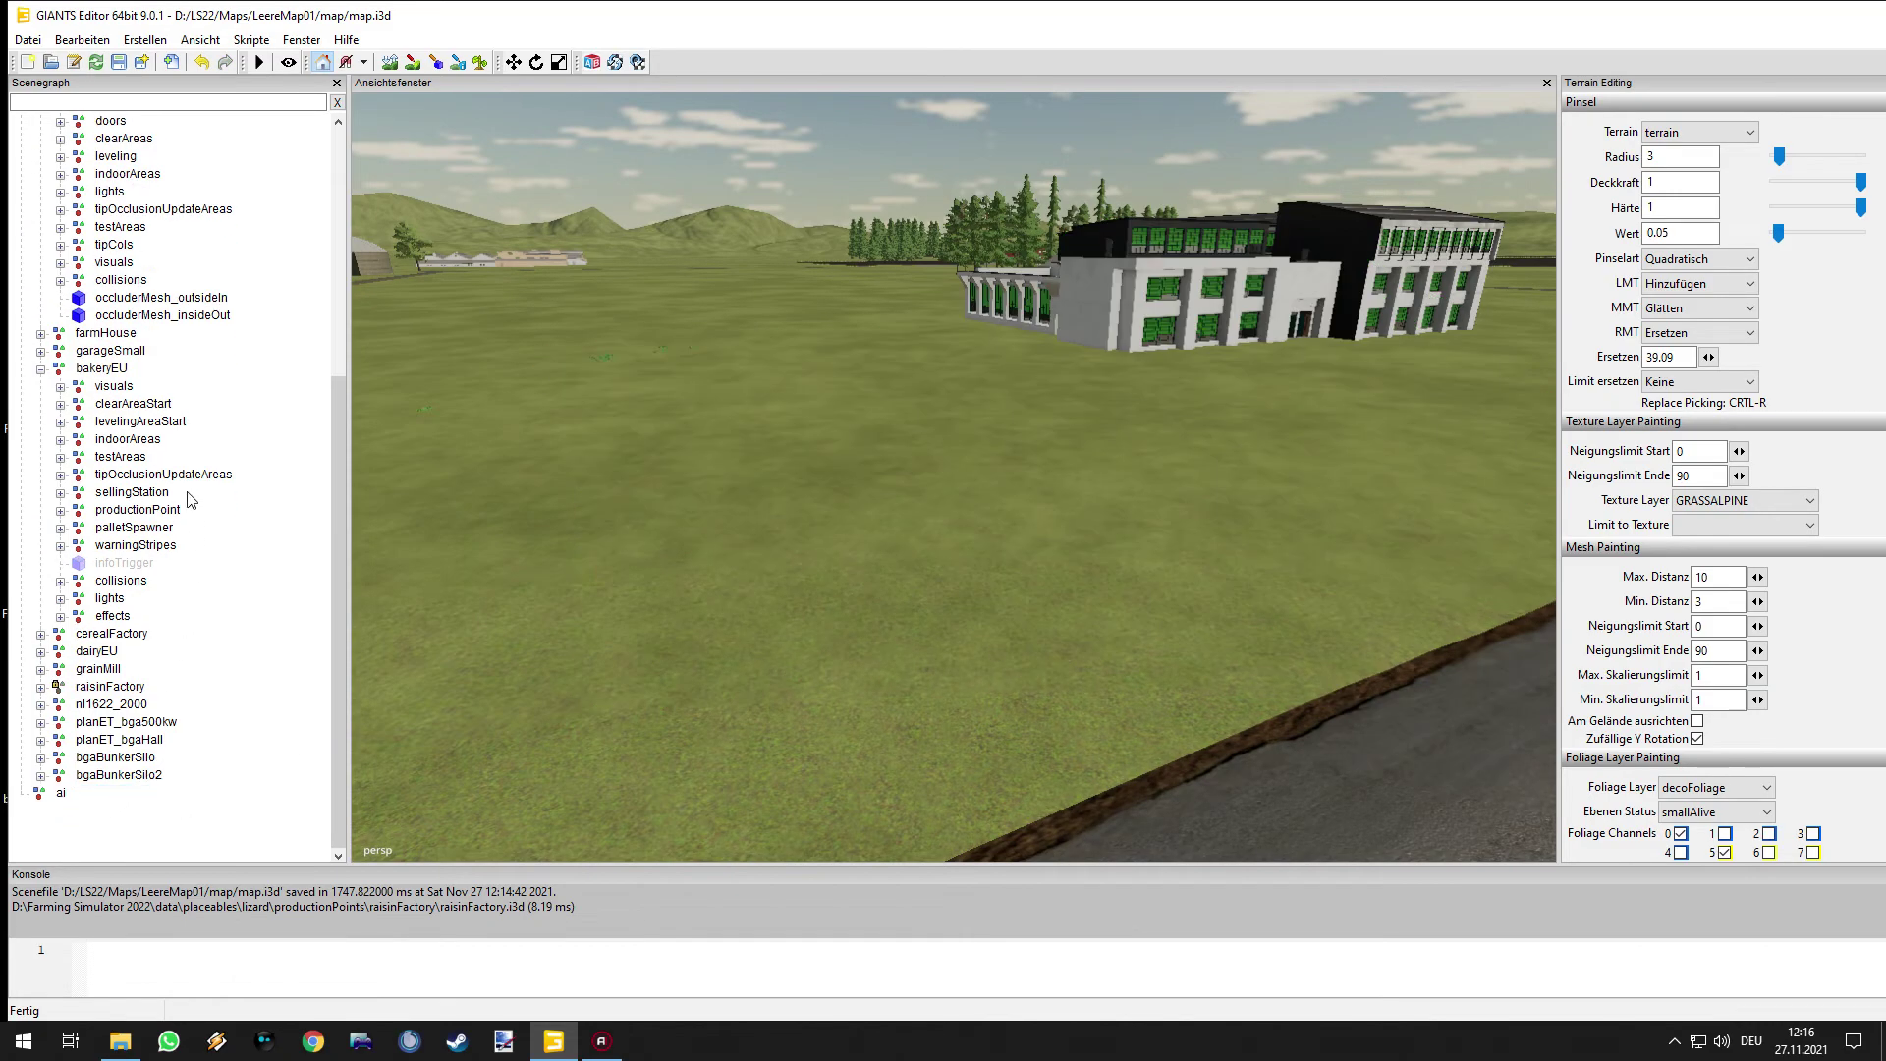
- Import oilPlant.i3d from the oilPlant folder of the lizard productionPoints and place it on the grass beside the asphalt road
left_click(172, 62)
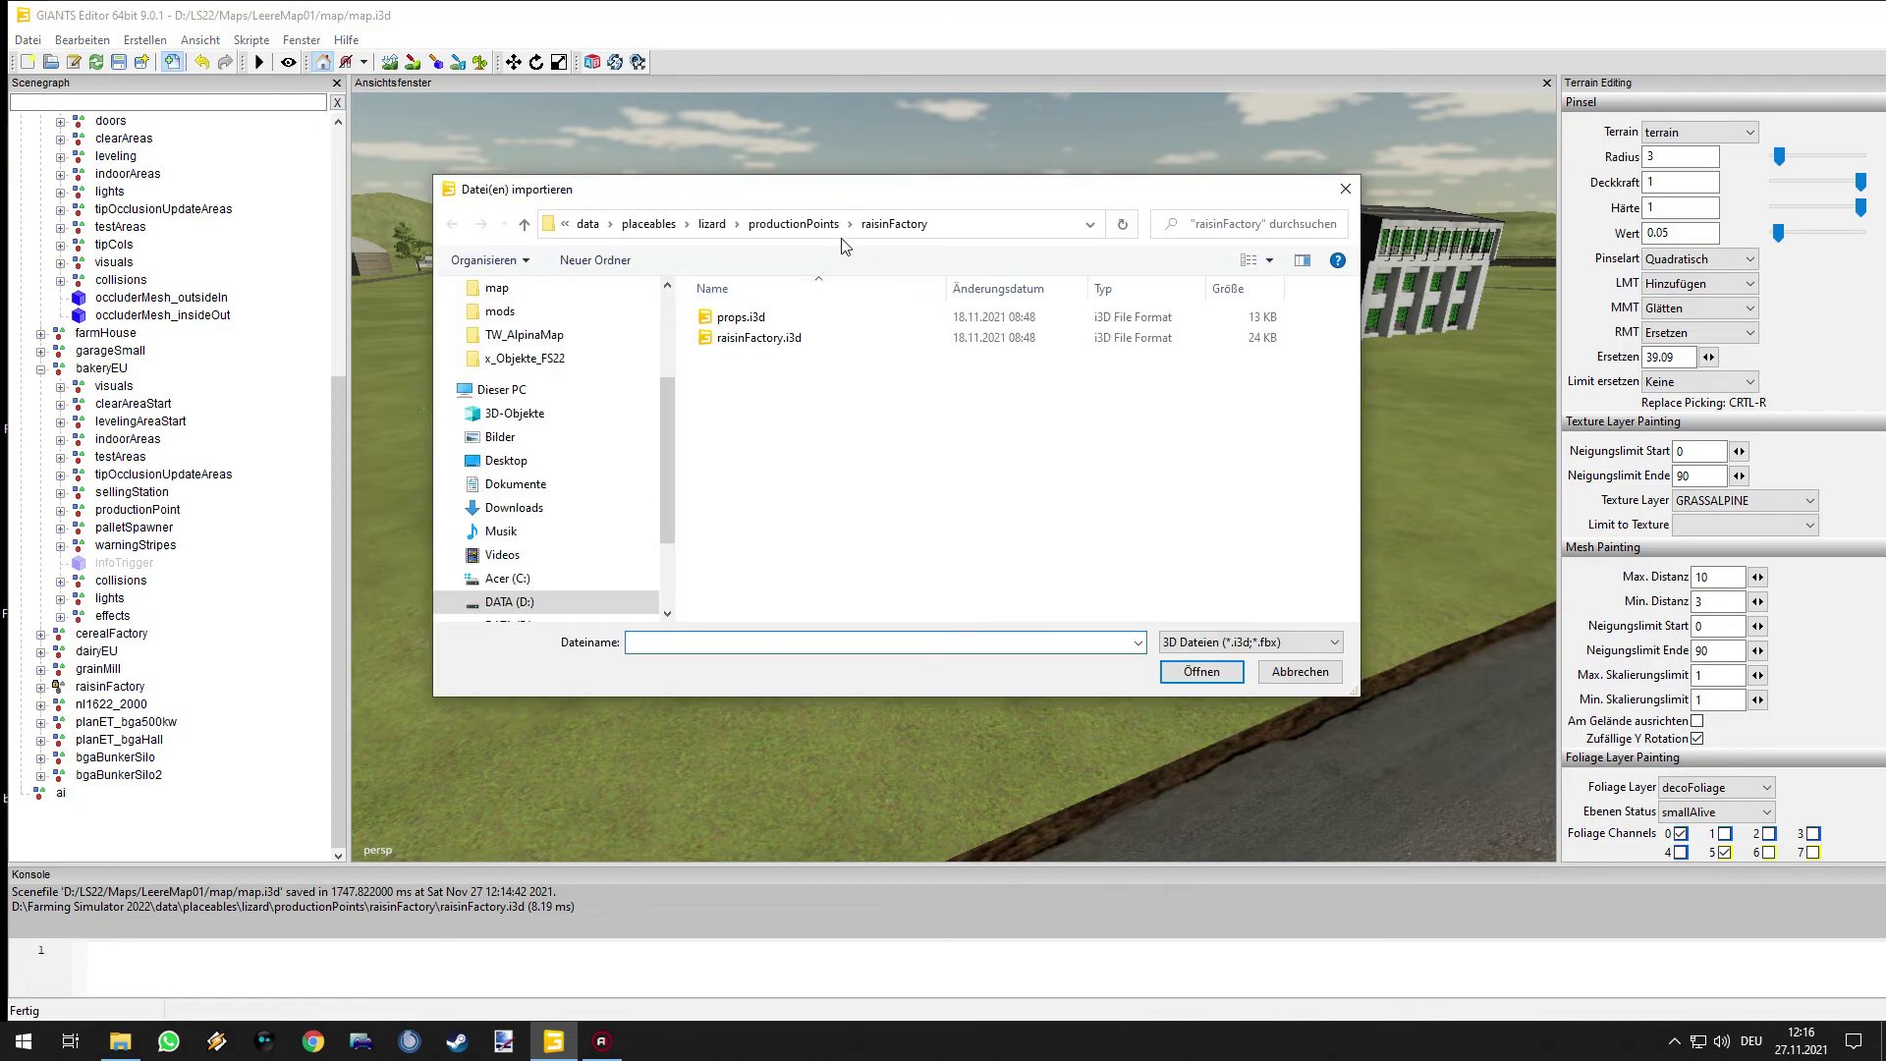
left_click(796, 224)
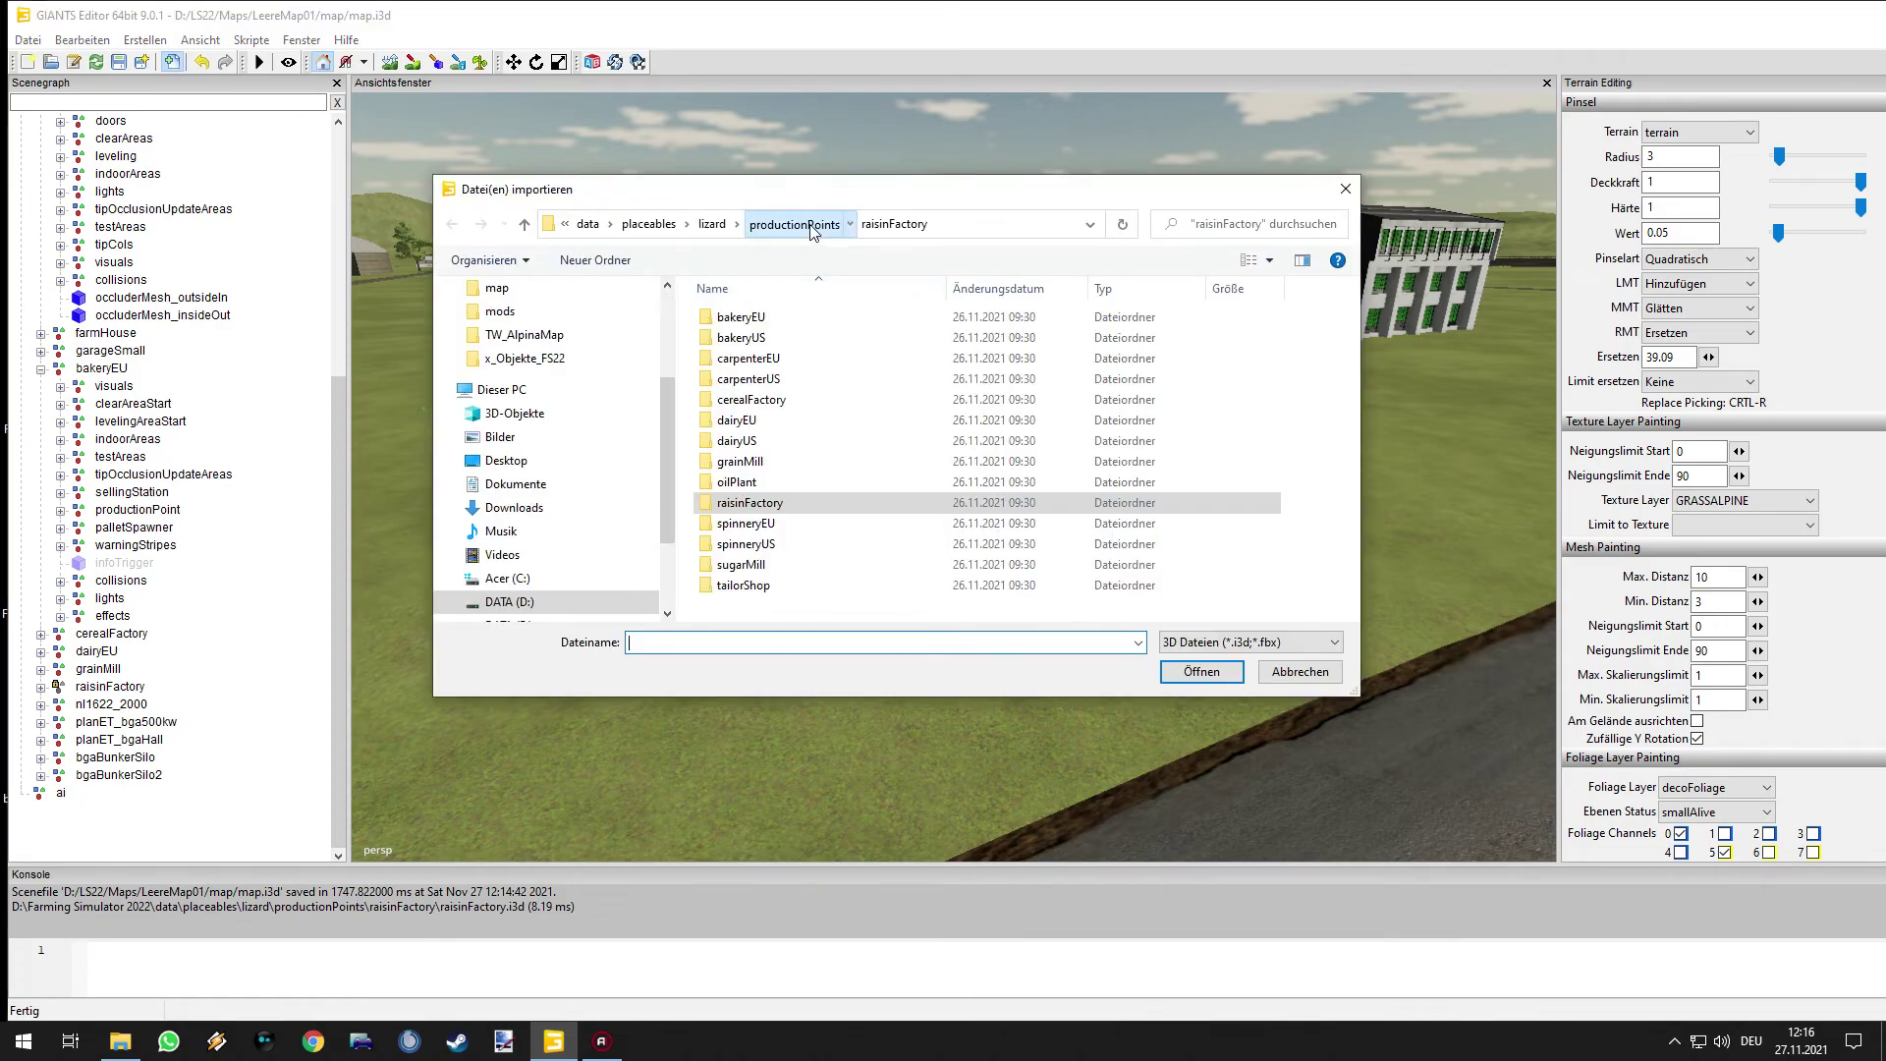
double_click(733, 485)
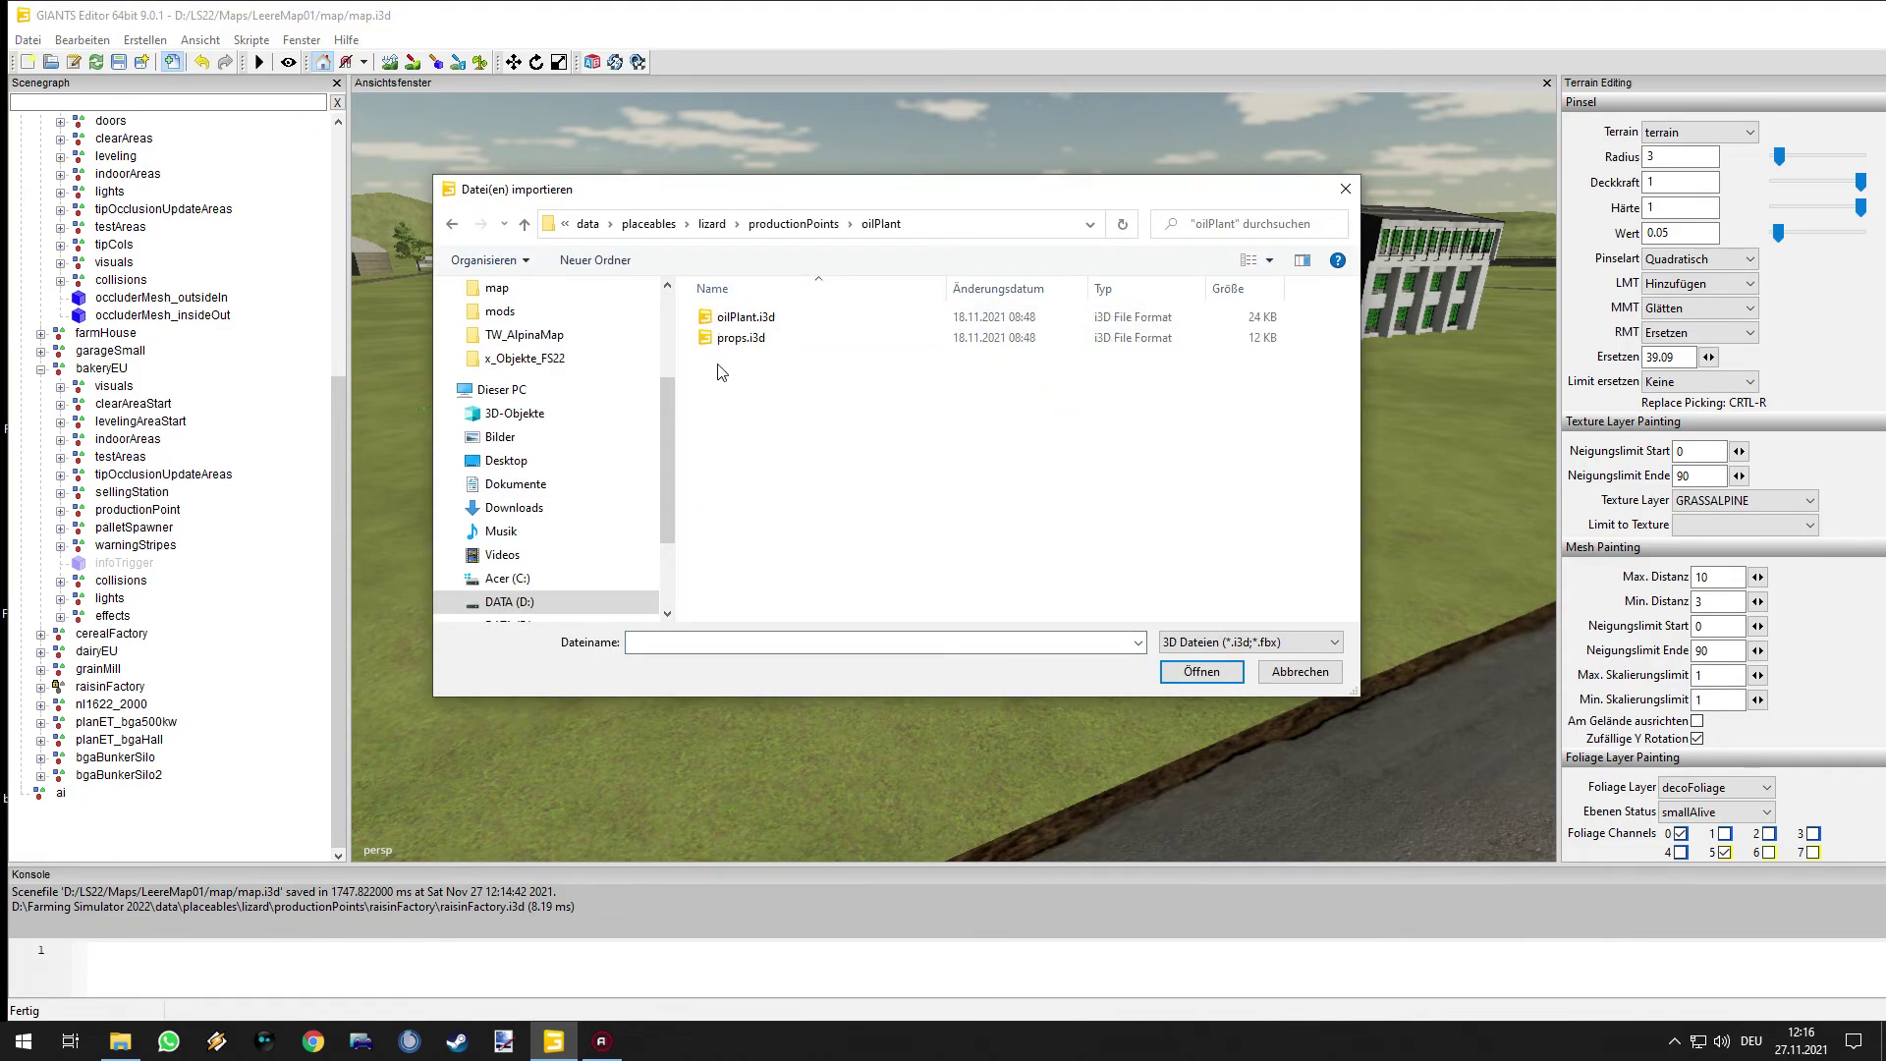
double_click(729, 317)
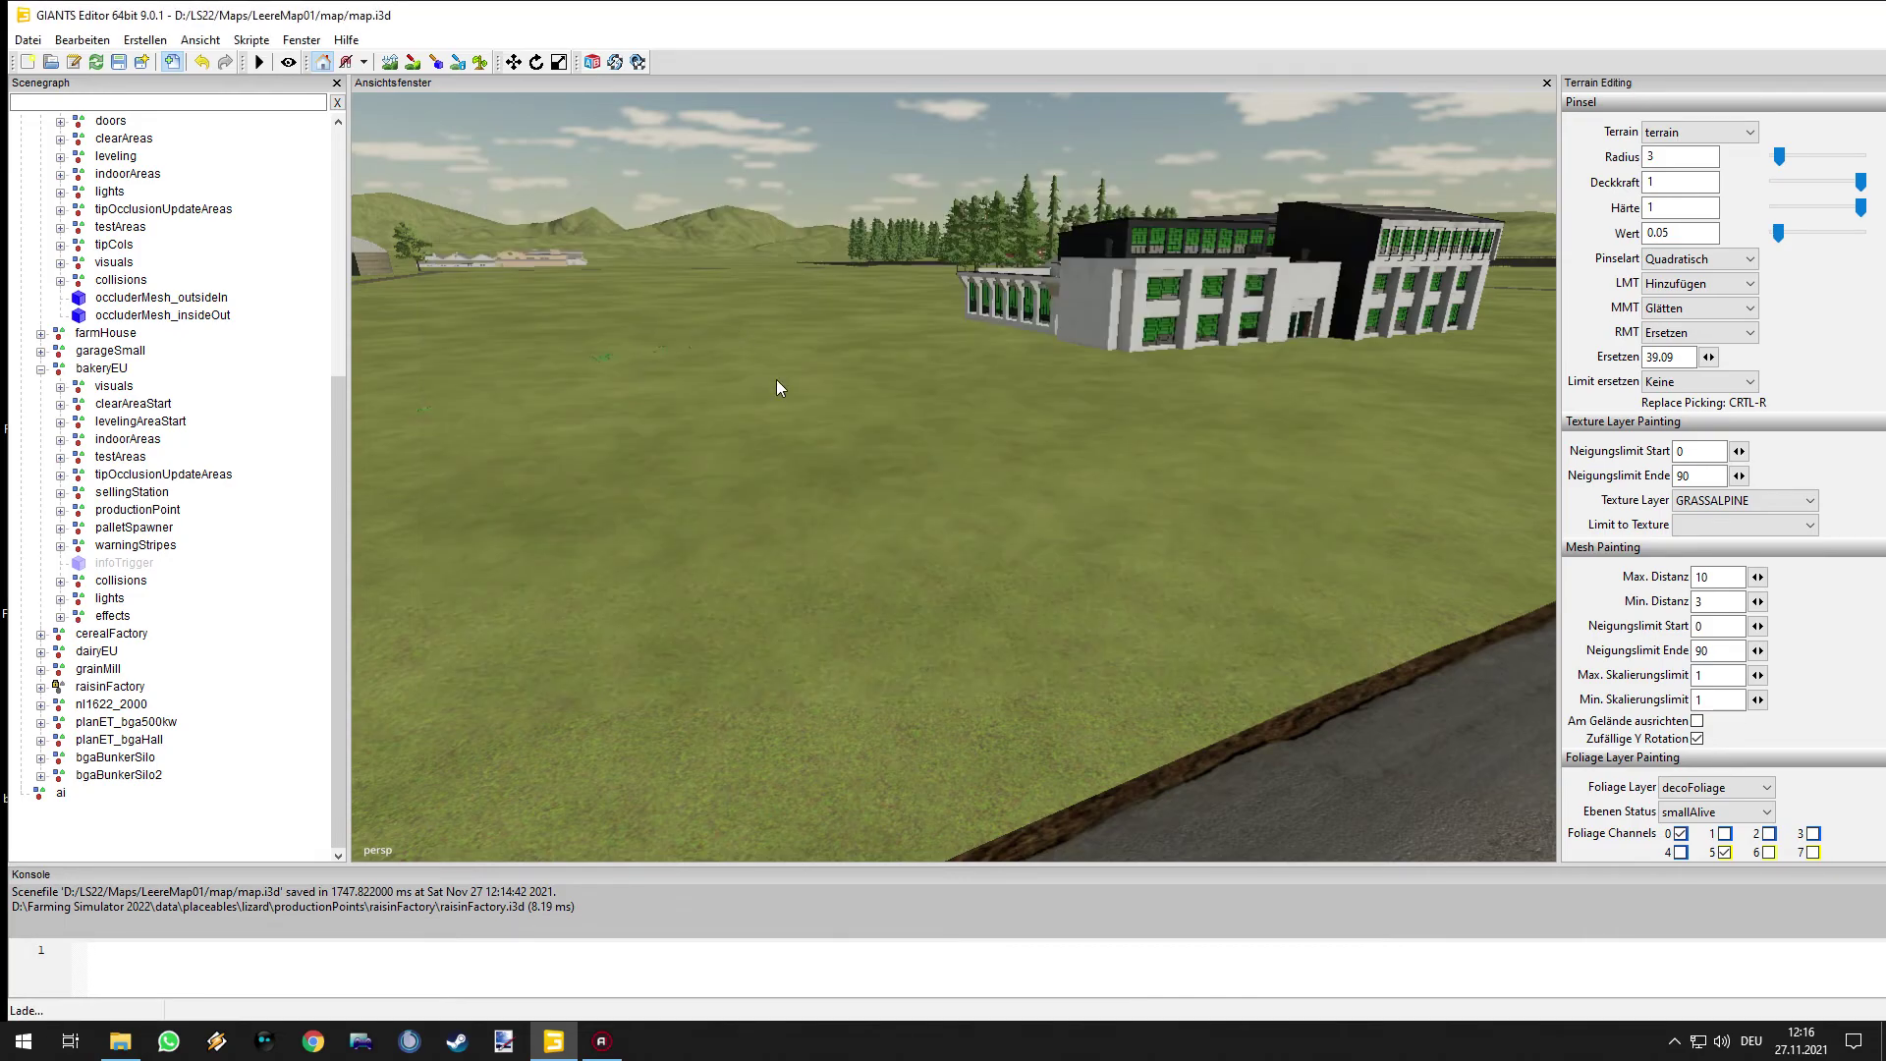
key("f")
left_click_drag(1124, 472, 923, 520, "alt")
scroll(969, 440, "up", 3)
scroll(683, 522, "down", 3)
scroll(684, 531, "down", 3)
middle_click_drag(685, 530, 882, 557)
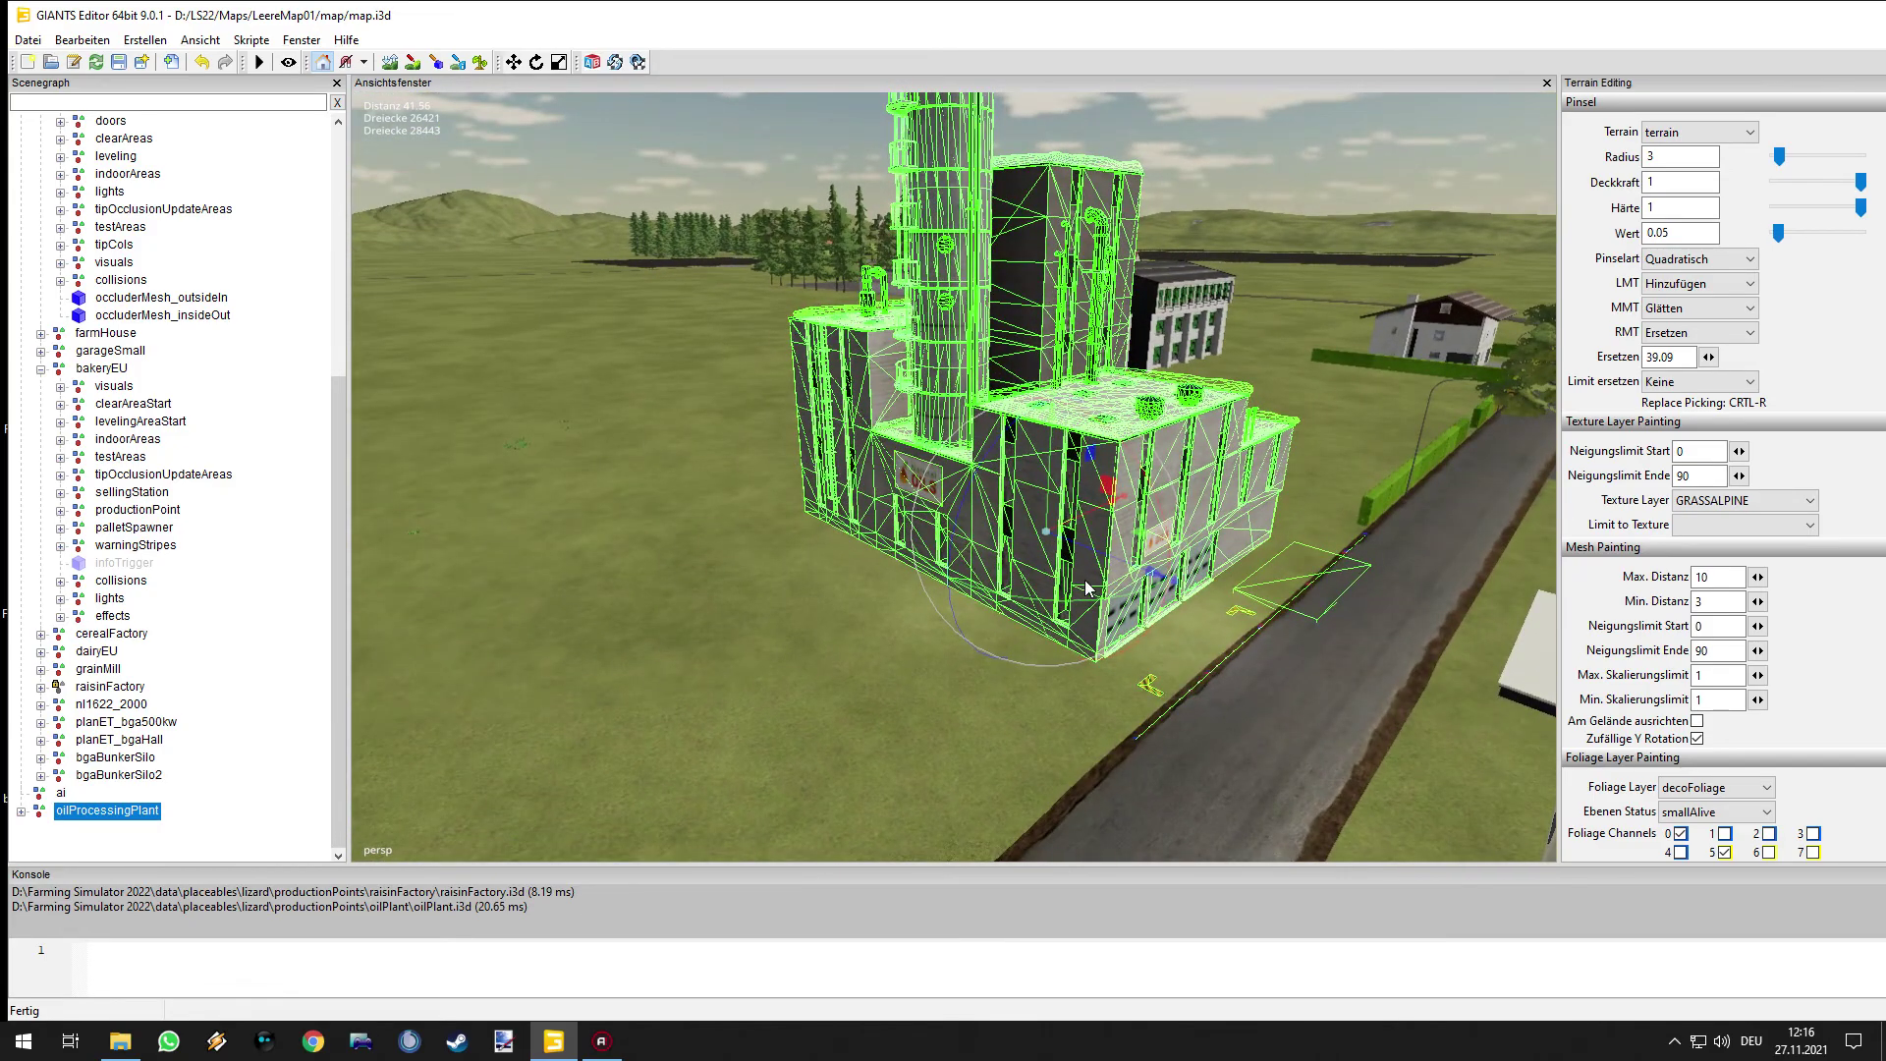
- Cut the oilProcessingPlant from the scene root and paste it into the Platzhalter group
left_click(80, 40)
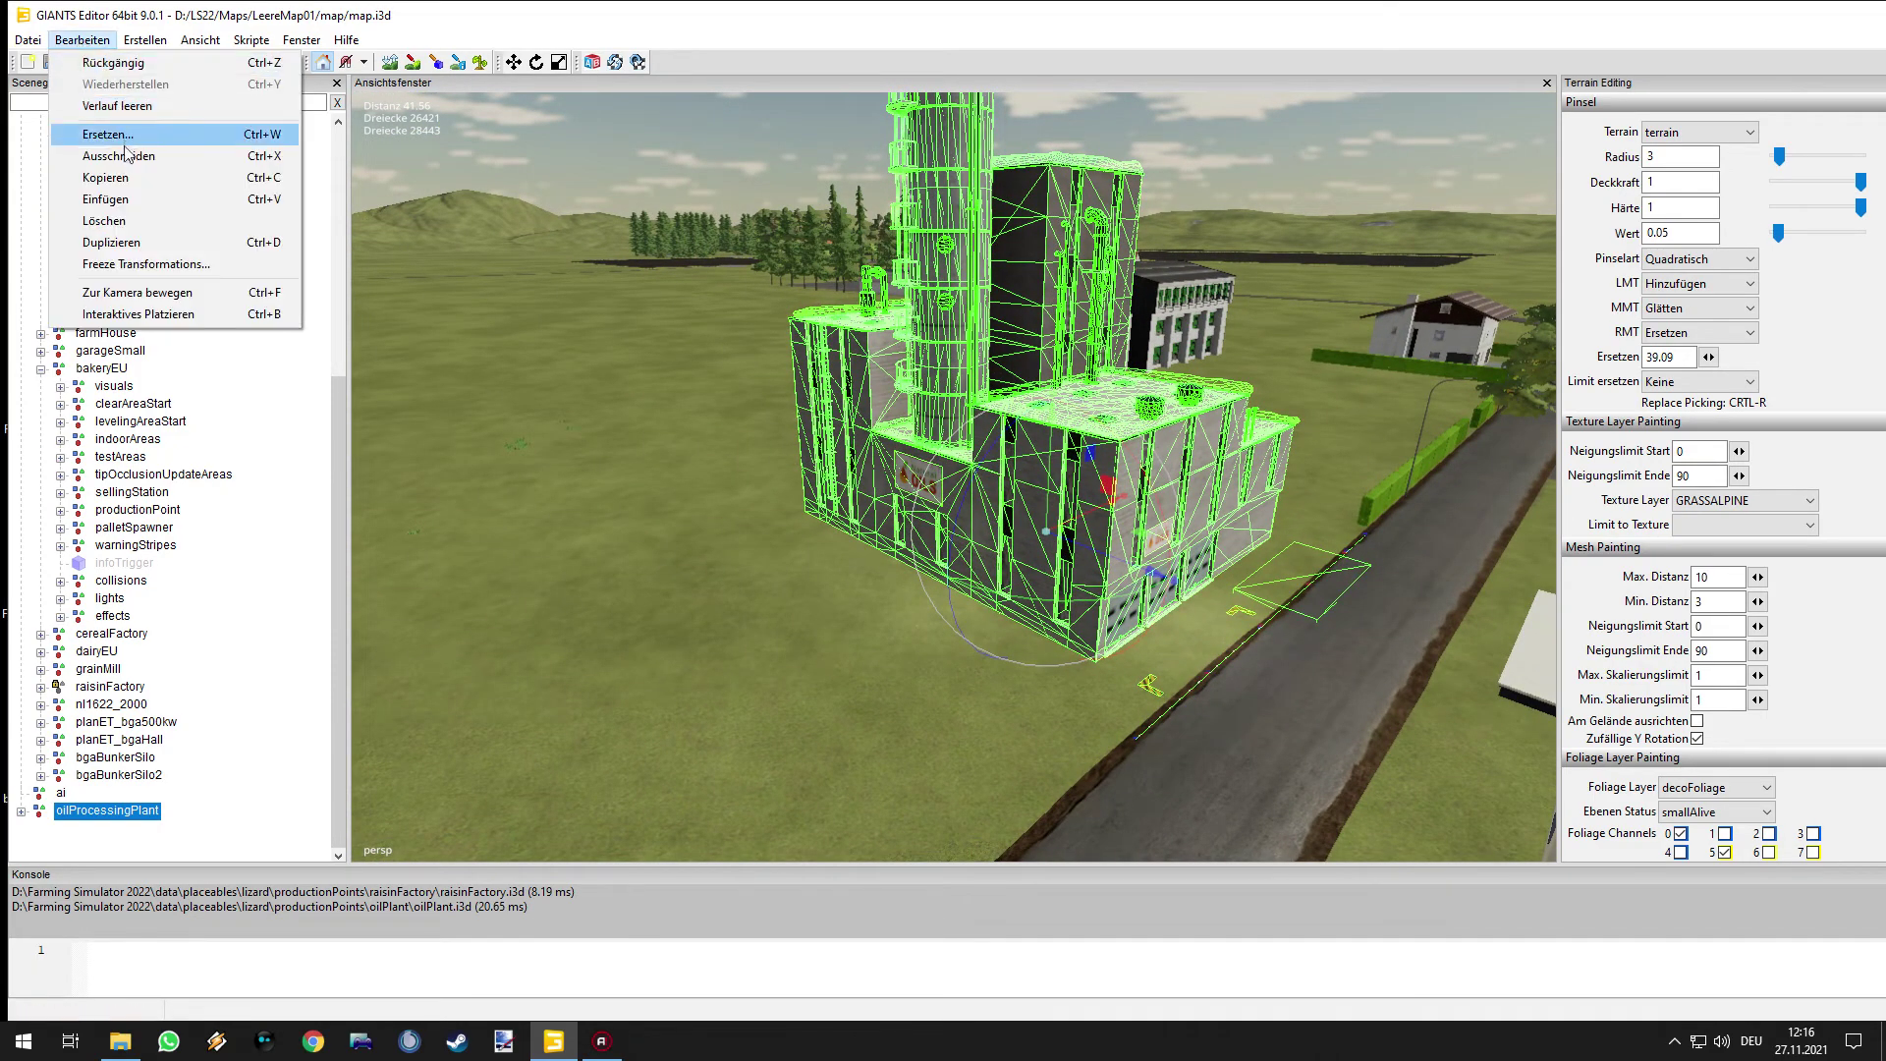
left_click(119, 157)
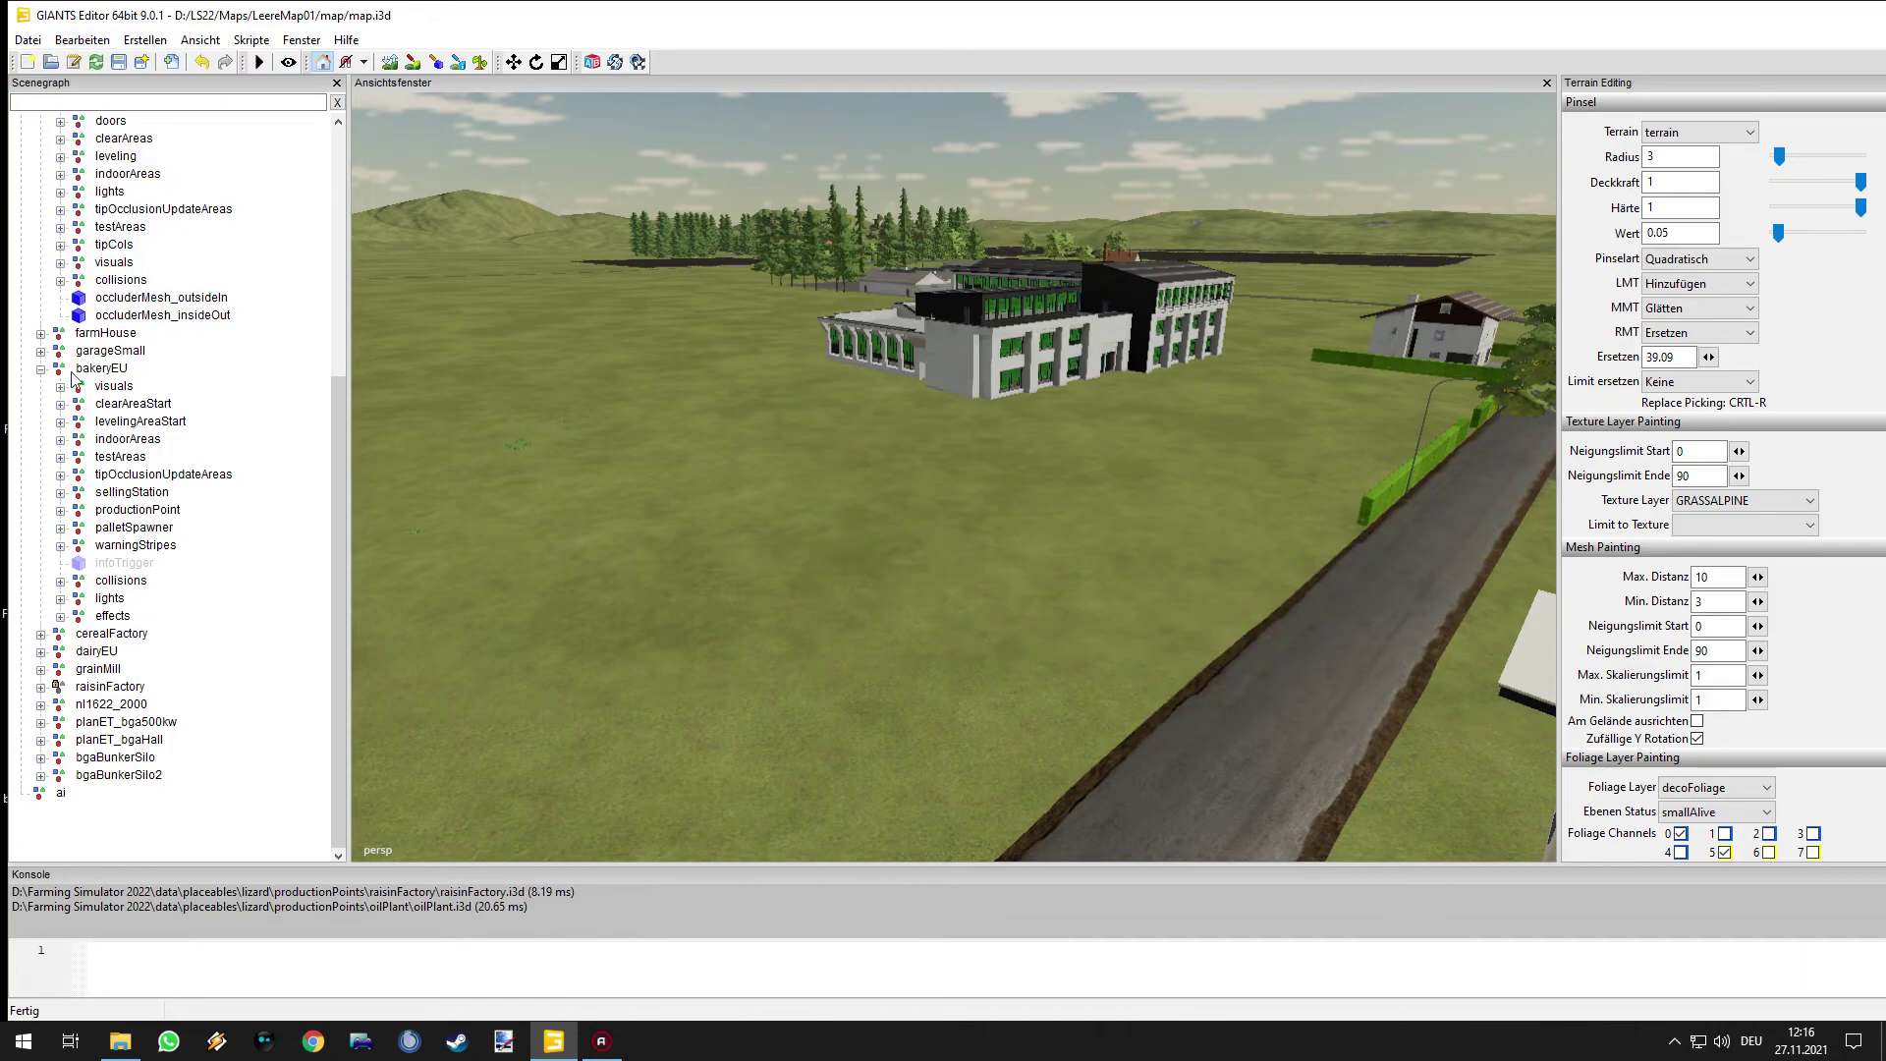
left_click(41, 371)
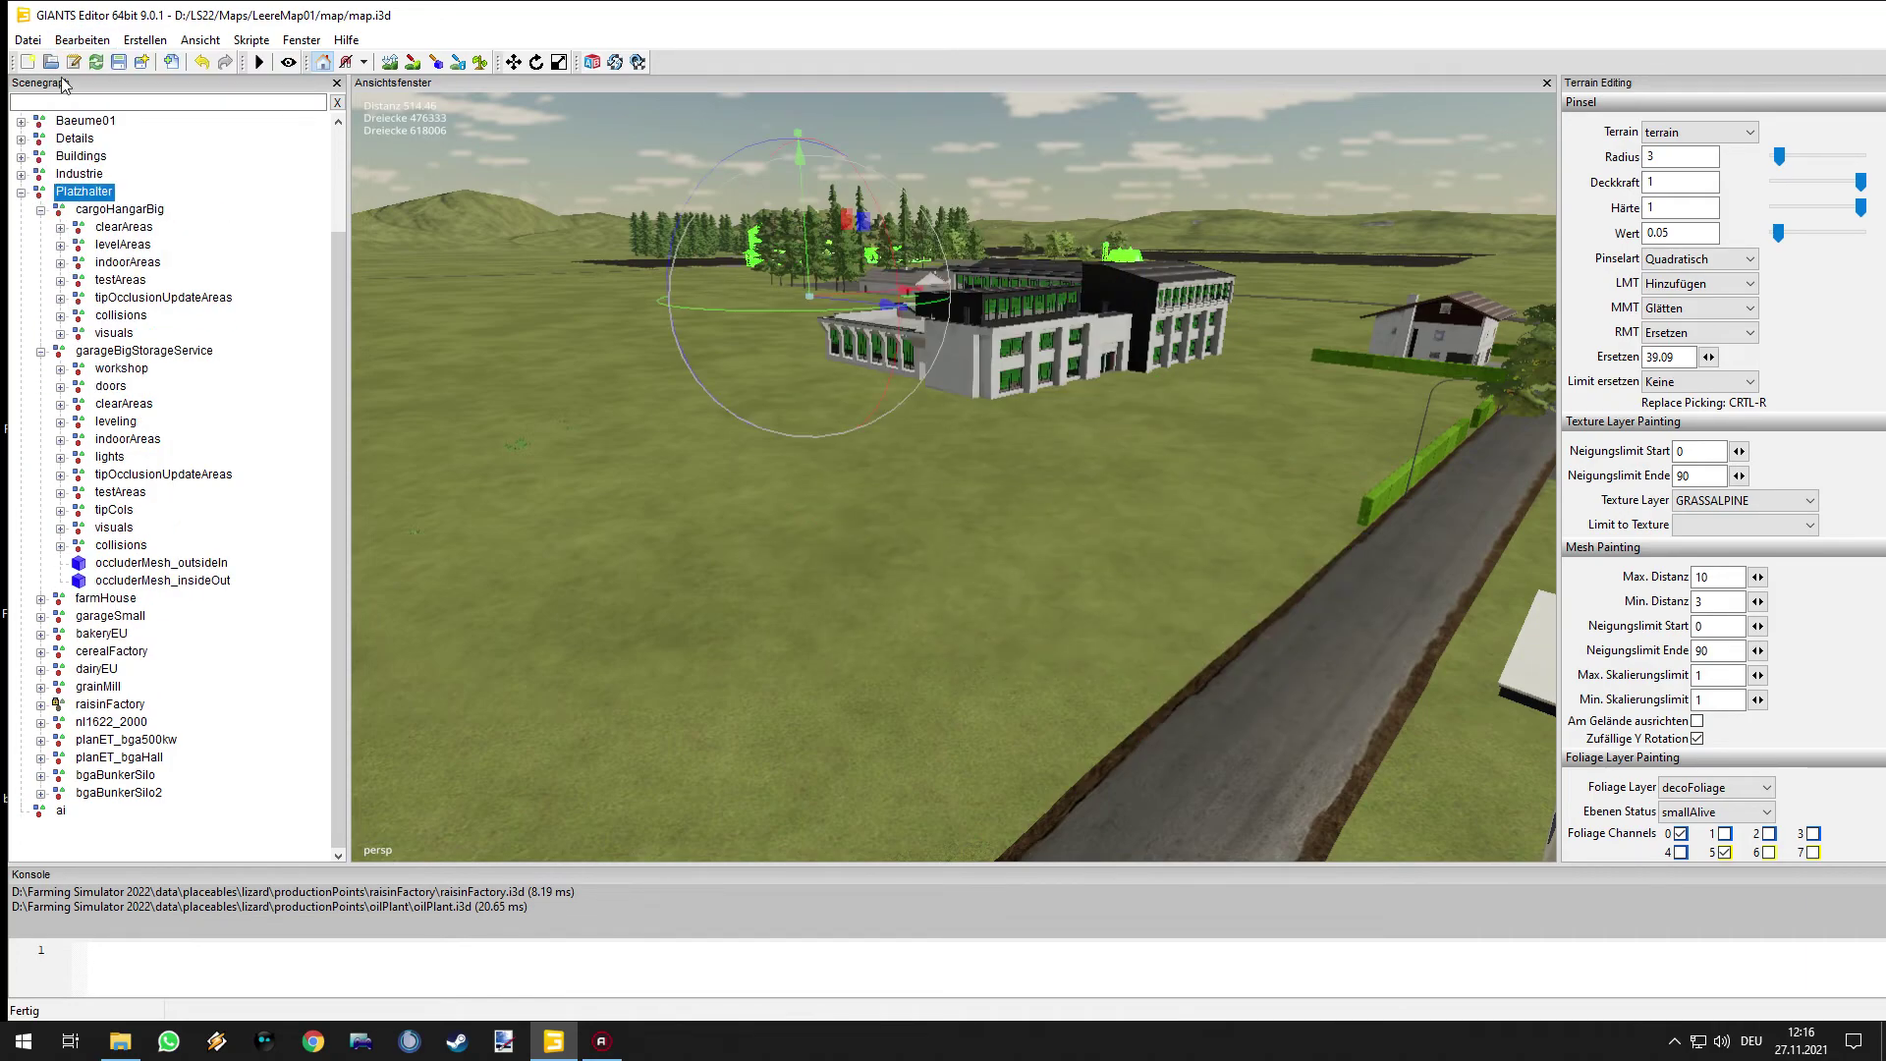
left_click(69, 41)
left_click(118, 207)
- Move the oilProcessingPlant onto the grass inside the road bend and rotate it so its gates face the road
left_click_drag(945, 591, 1312, 587, "alt")
scroll(970, 604, "down", 3)
middle_click_drag(1315, 595, 1145, 597)
key("f")
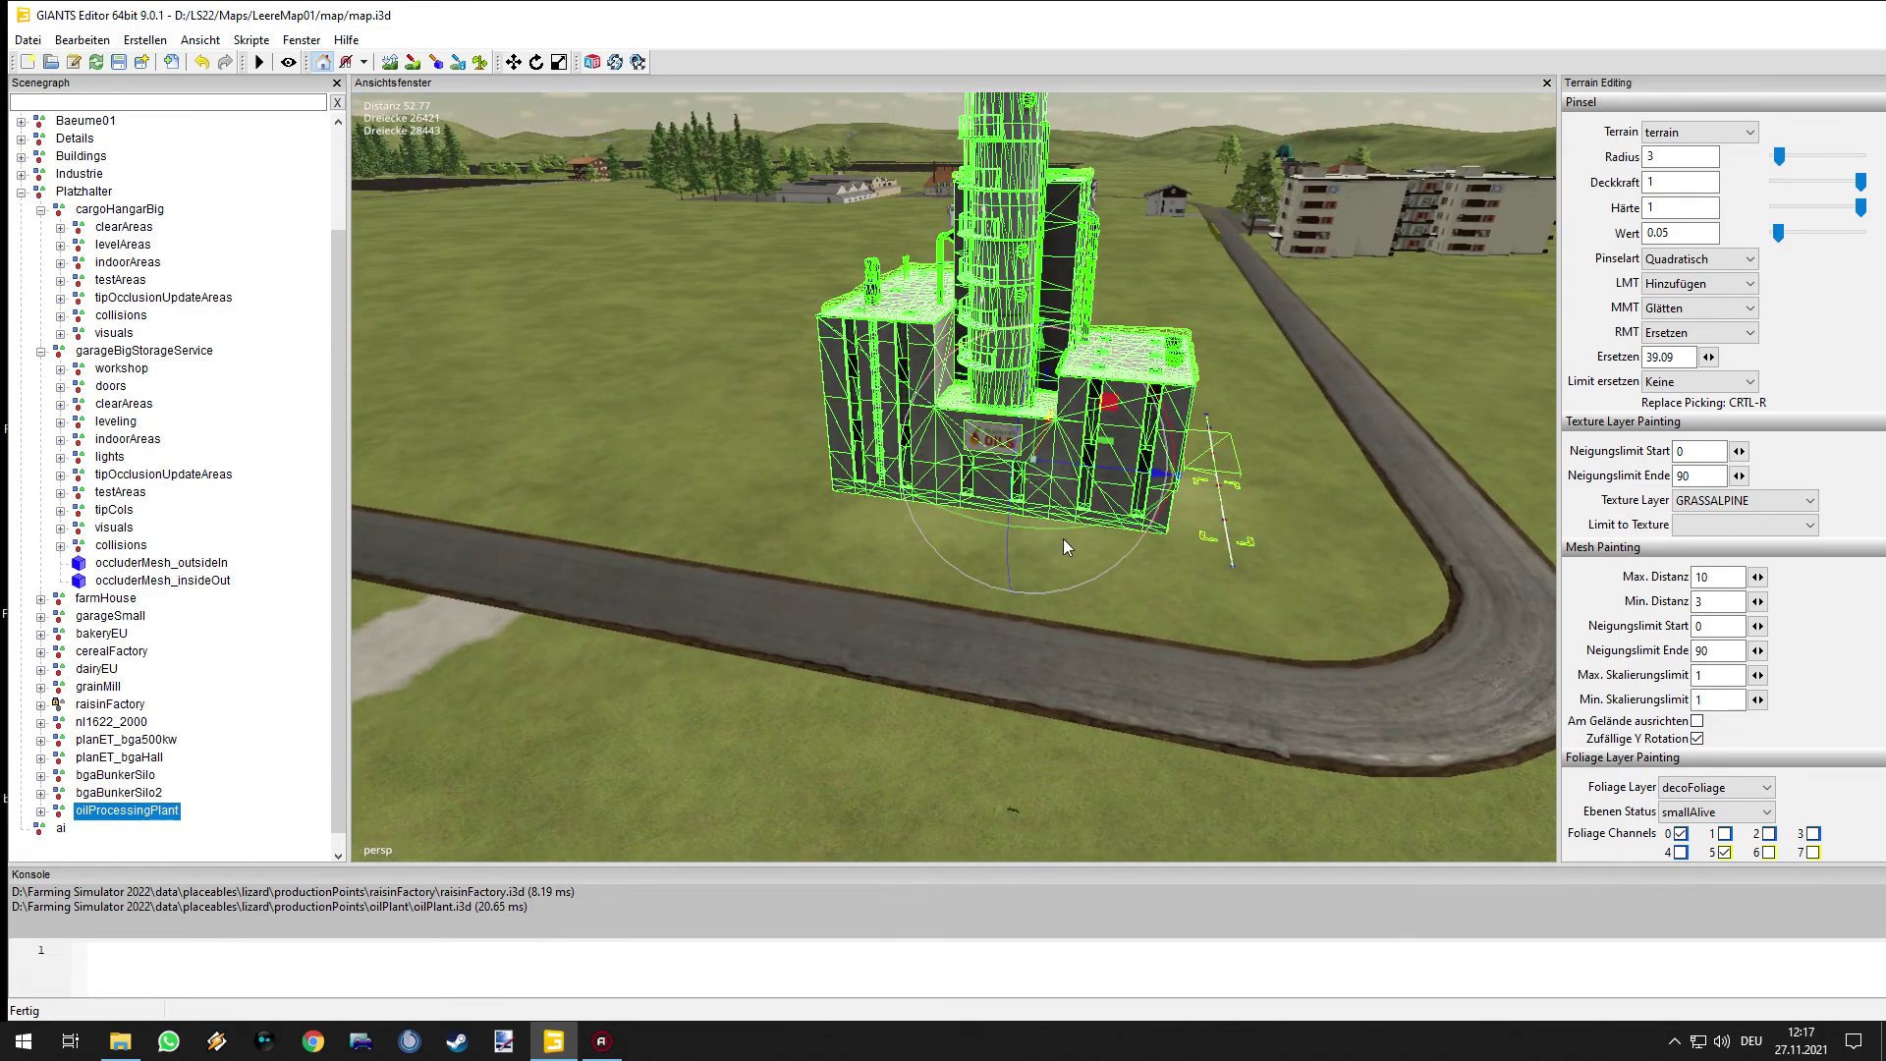
left_click_drag(1059, 530, 729, 450)
key("alt")
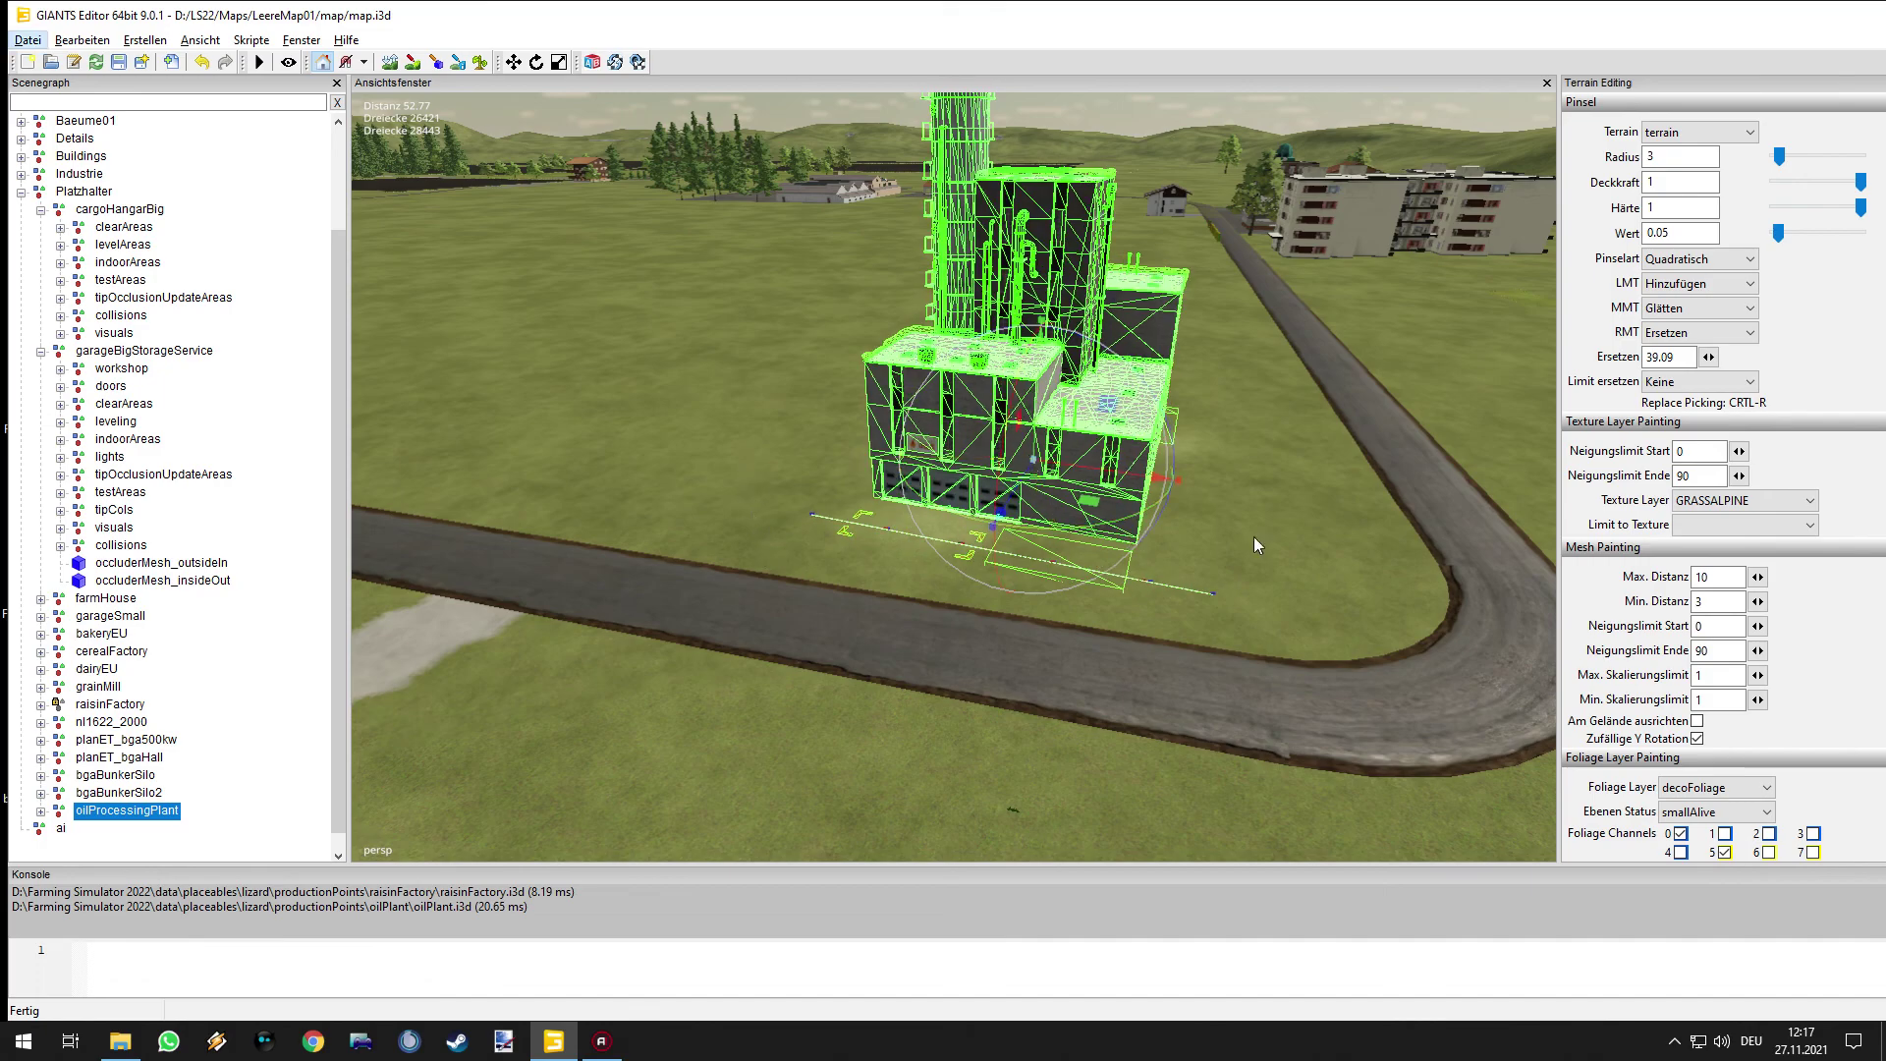
left_click_drag(1059, 530, 1726, 345)
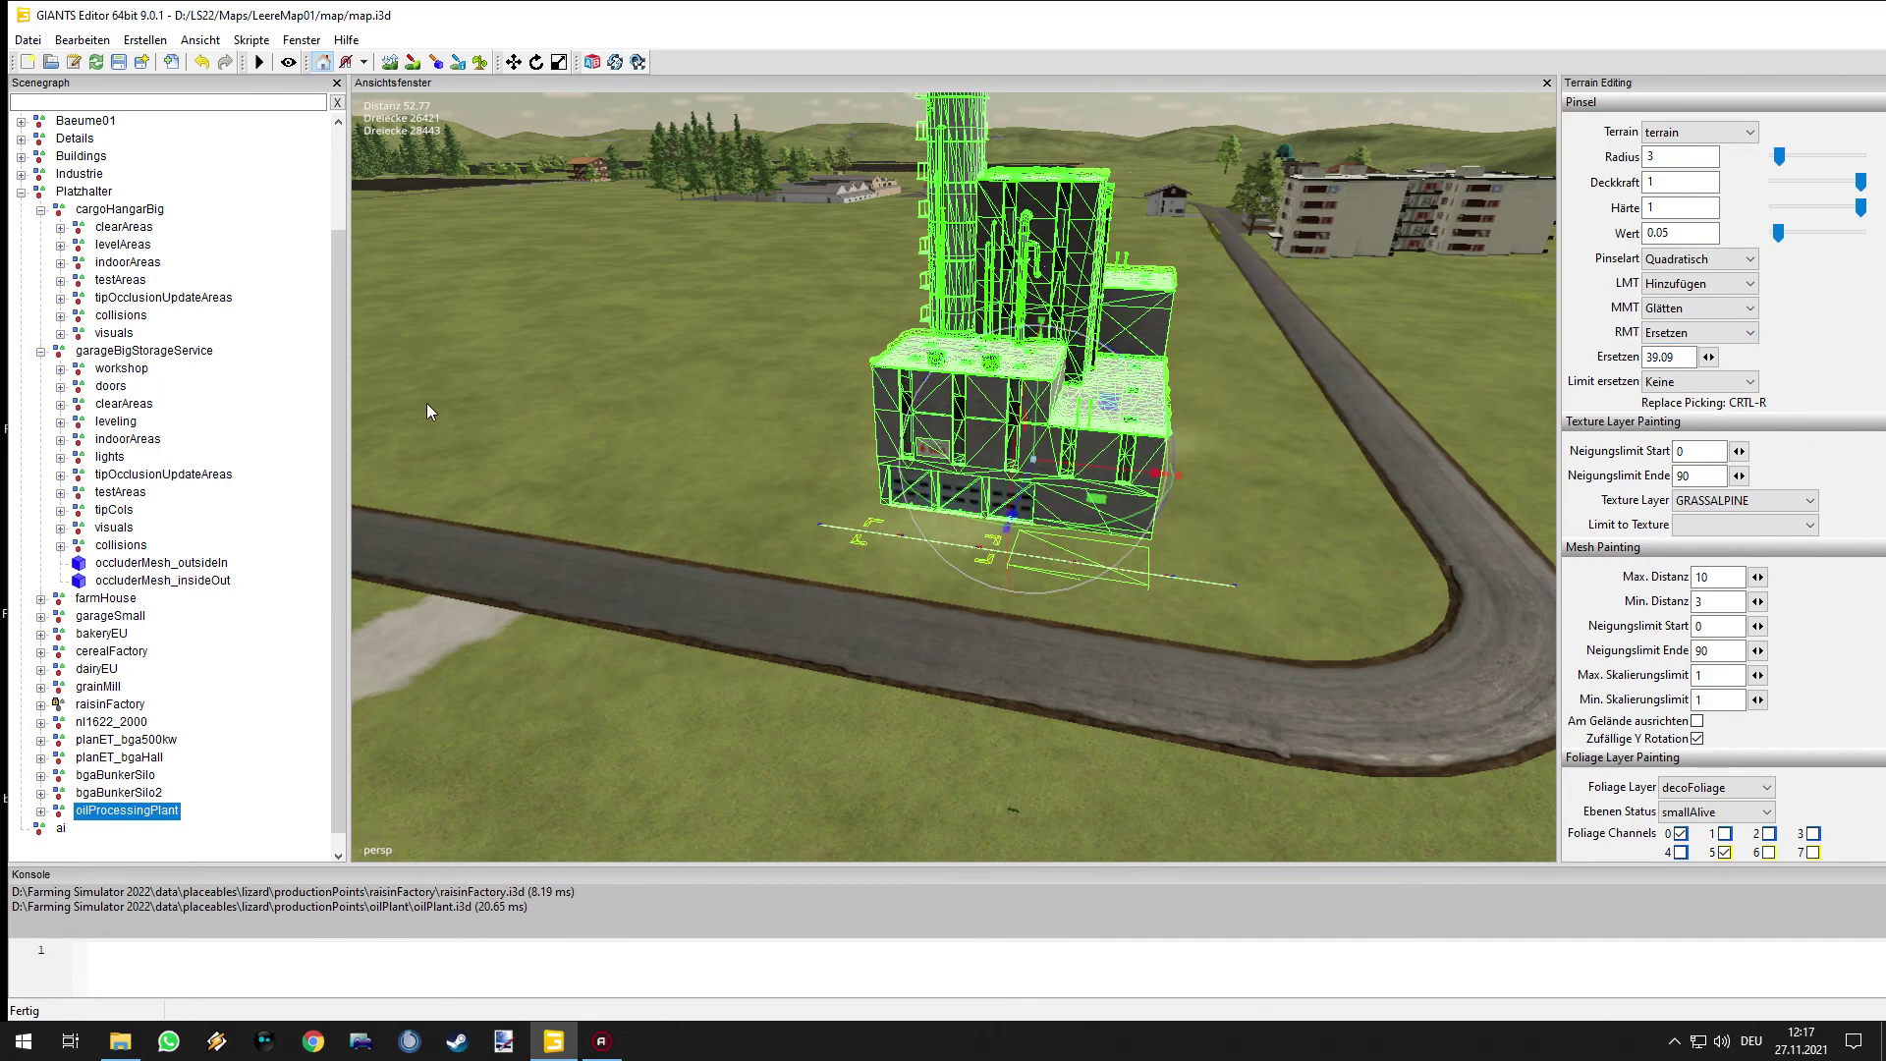
left_click(874, 552)
- Shift the oilProcessingPlant on the grass inside the bend and align its gate front parallel to the road
left_click_drag(875, 552, 831, 586, "alt")
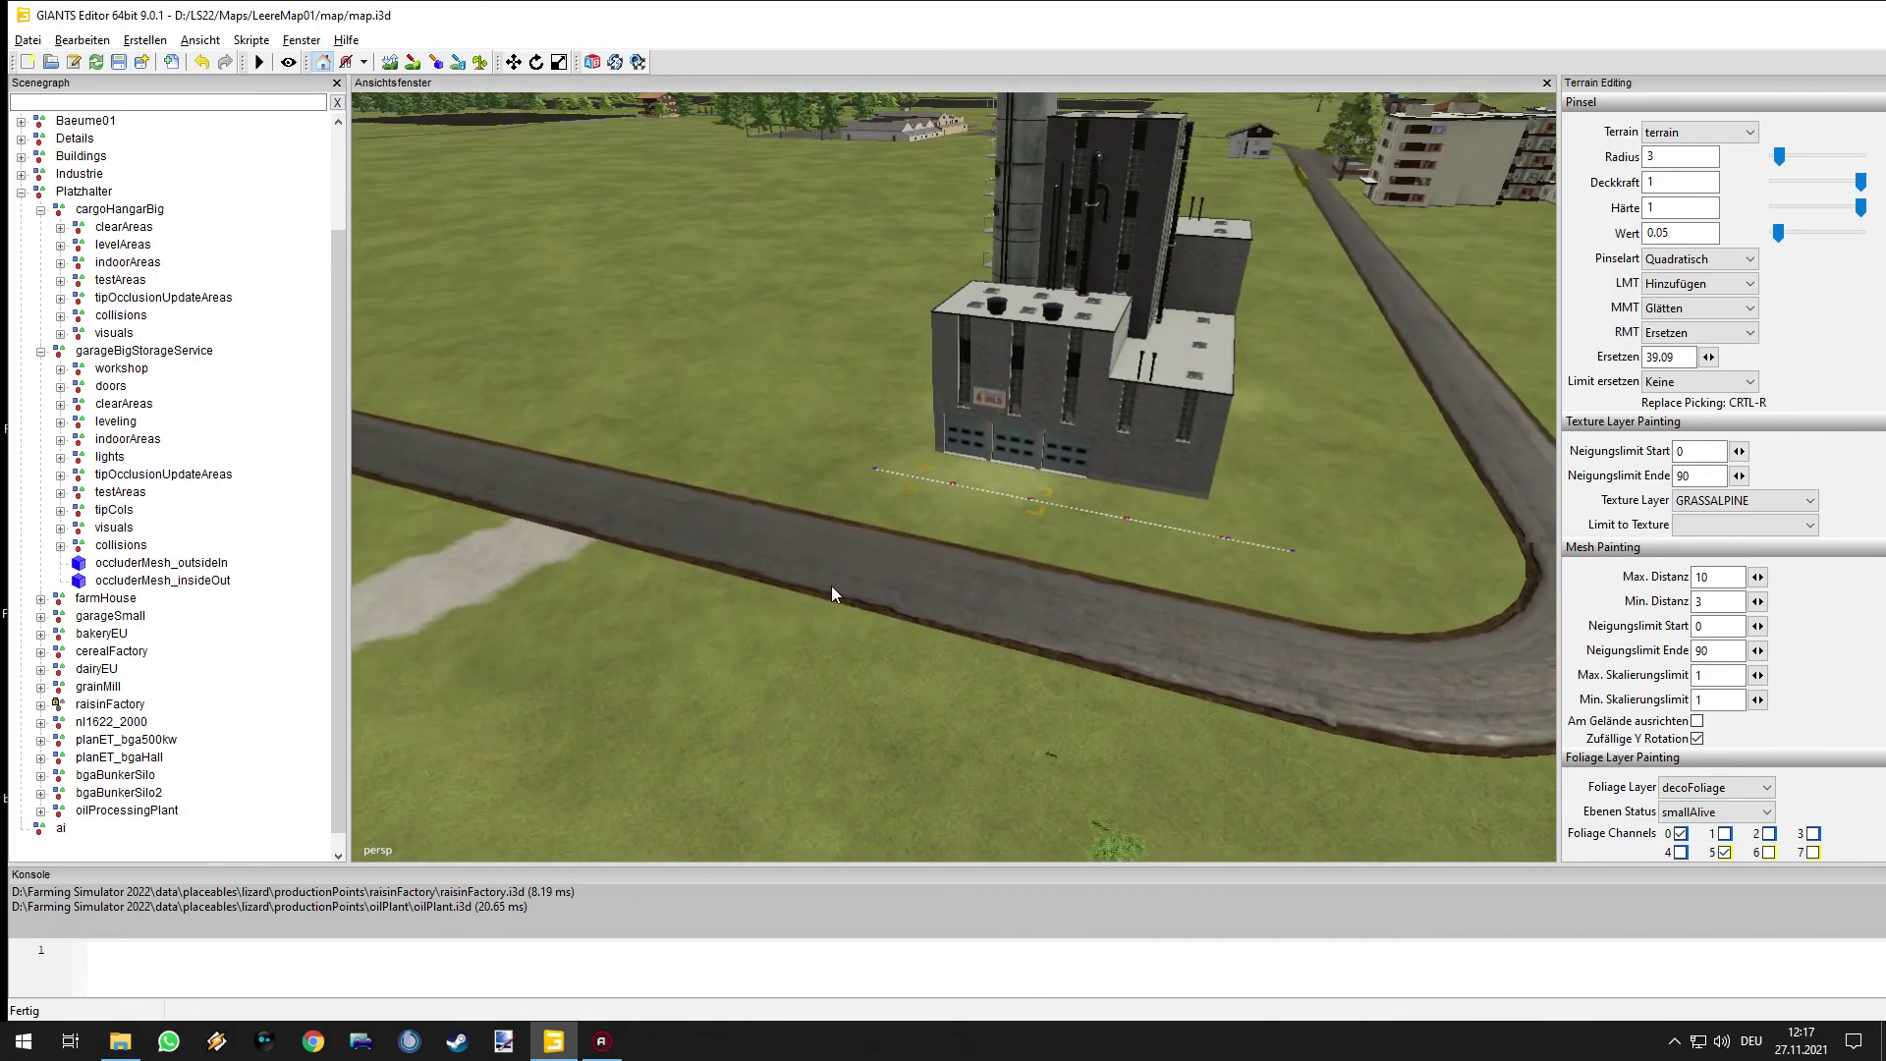
right_click_drag(831, 586, 1336, 580, "alt")
left_click_drag(1337, 577, 918, 472, "alt")
right_click_drag(917, 472, 1089, 568, "alt")
left_click_drag(1088, 568, 997, 538, "alt")
middle_click_drag(996, 539, 867, 588, "alt")
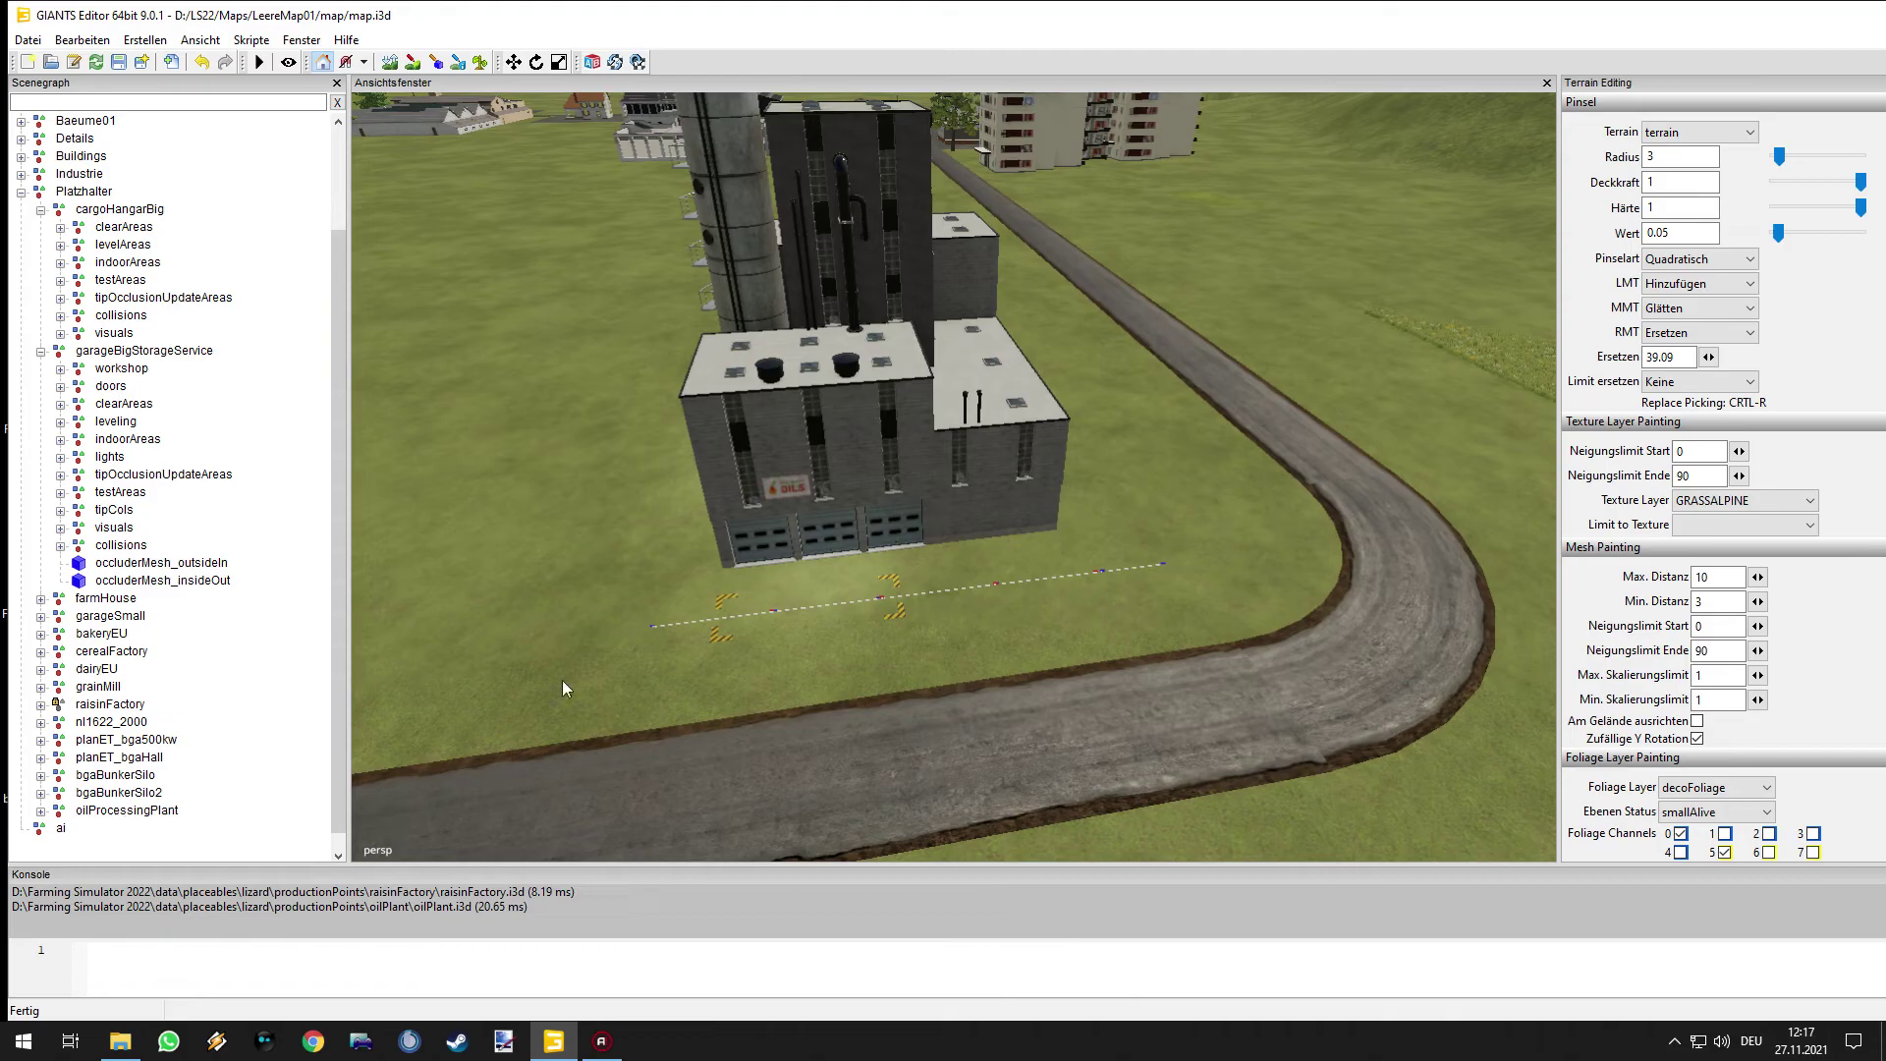
left_click(115, 812)
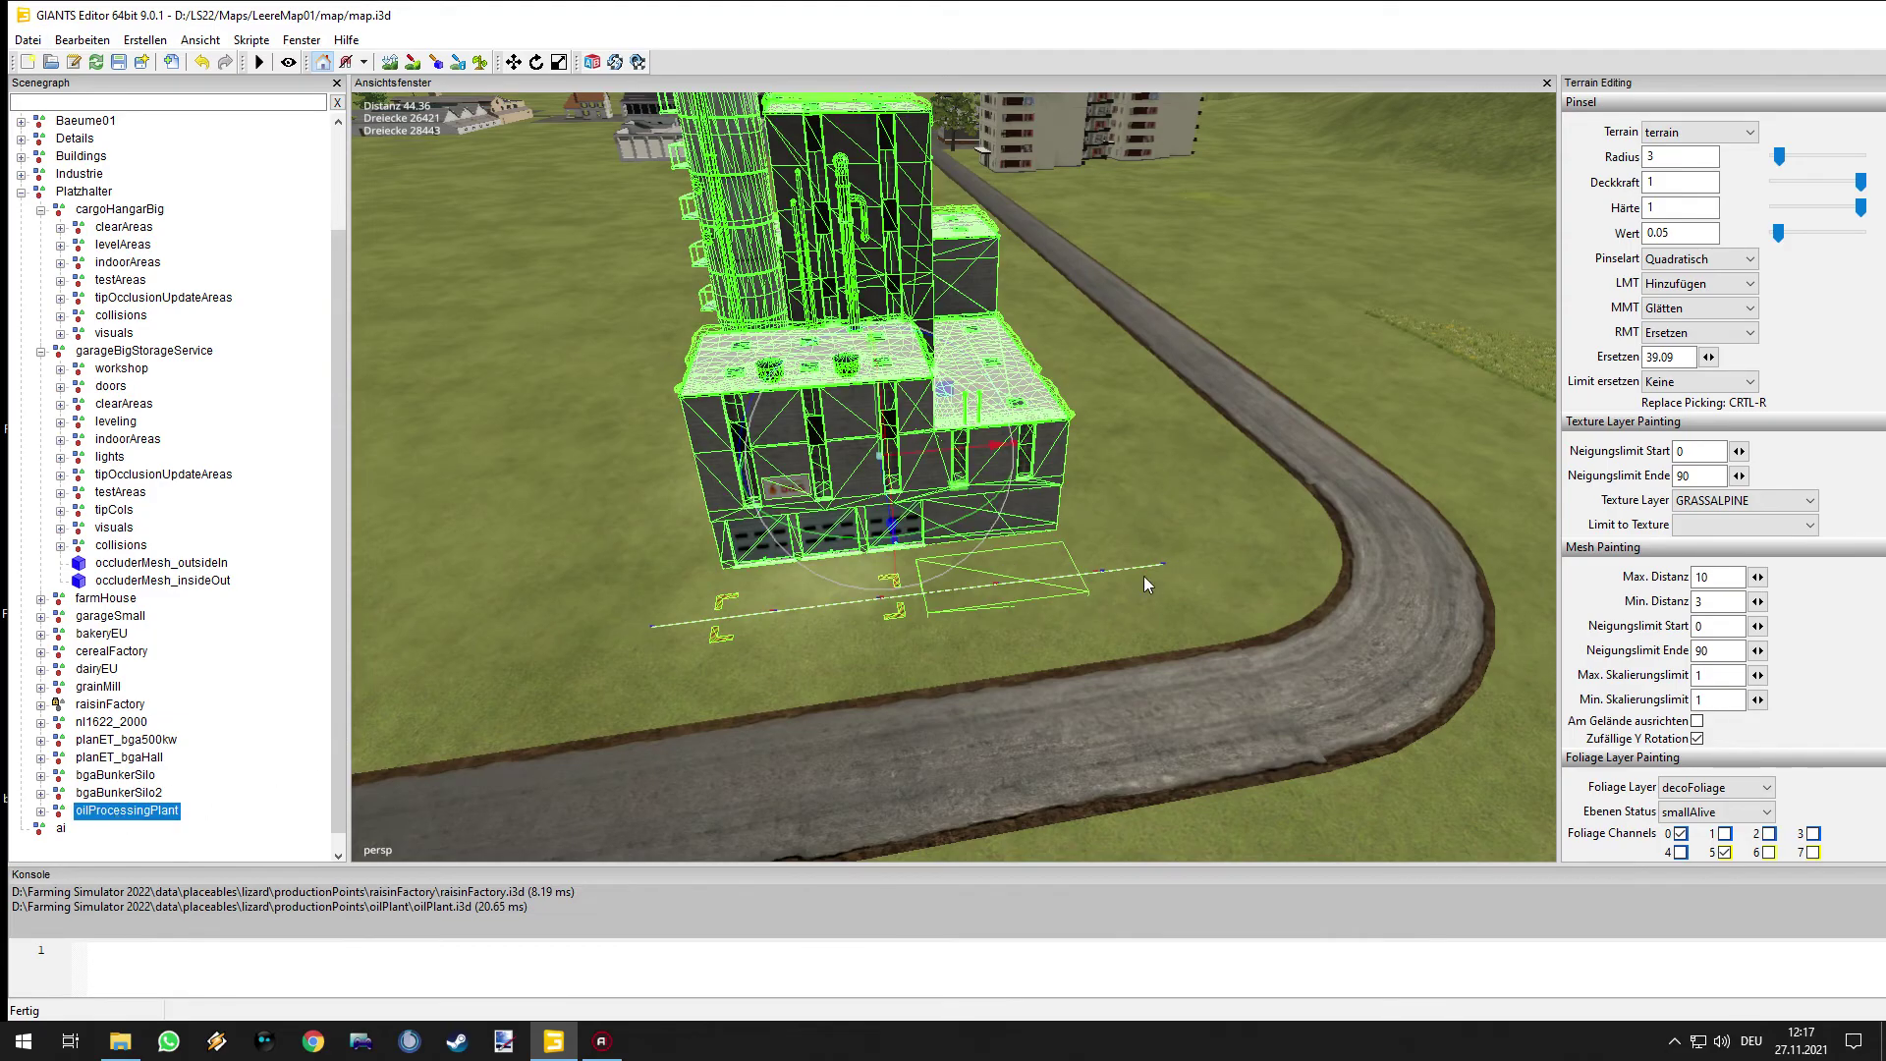
left_click_drag(1085, 595, 1094, 508, "alt")
middle_click_drag(1111, 459, 821, 471, "alt")
left_click_drag(978, 637, 720, 649, "alt")
middle_click_drag(719, 641, 952, 552, "alt")
left_click_drag(1175, 517, 1317, 506)
left_click_drag(1178, 550, 968, 570, "alt")
middle_click_drag(968, 577, 1066, 429, "alt")
left_click_drag(1053, 368, 907, 370)
- Paint a rectangular yard around the oil plant with the asphaltAlpine01_DLC texture, using a brush radius of 18.309
left_click(264, 387)
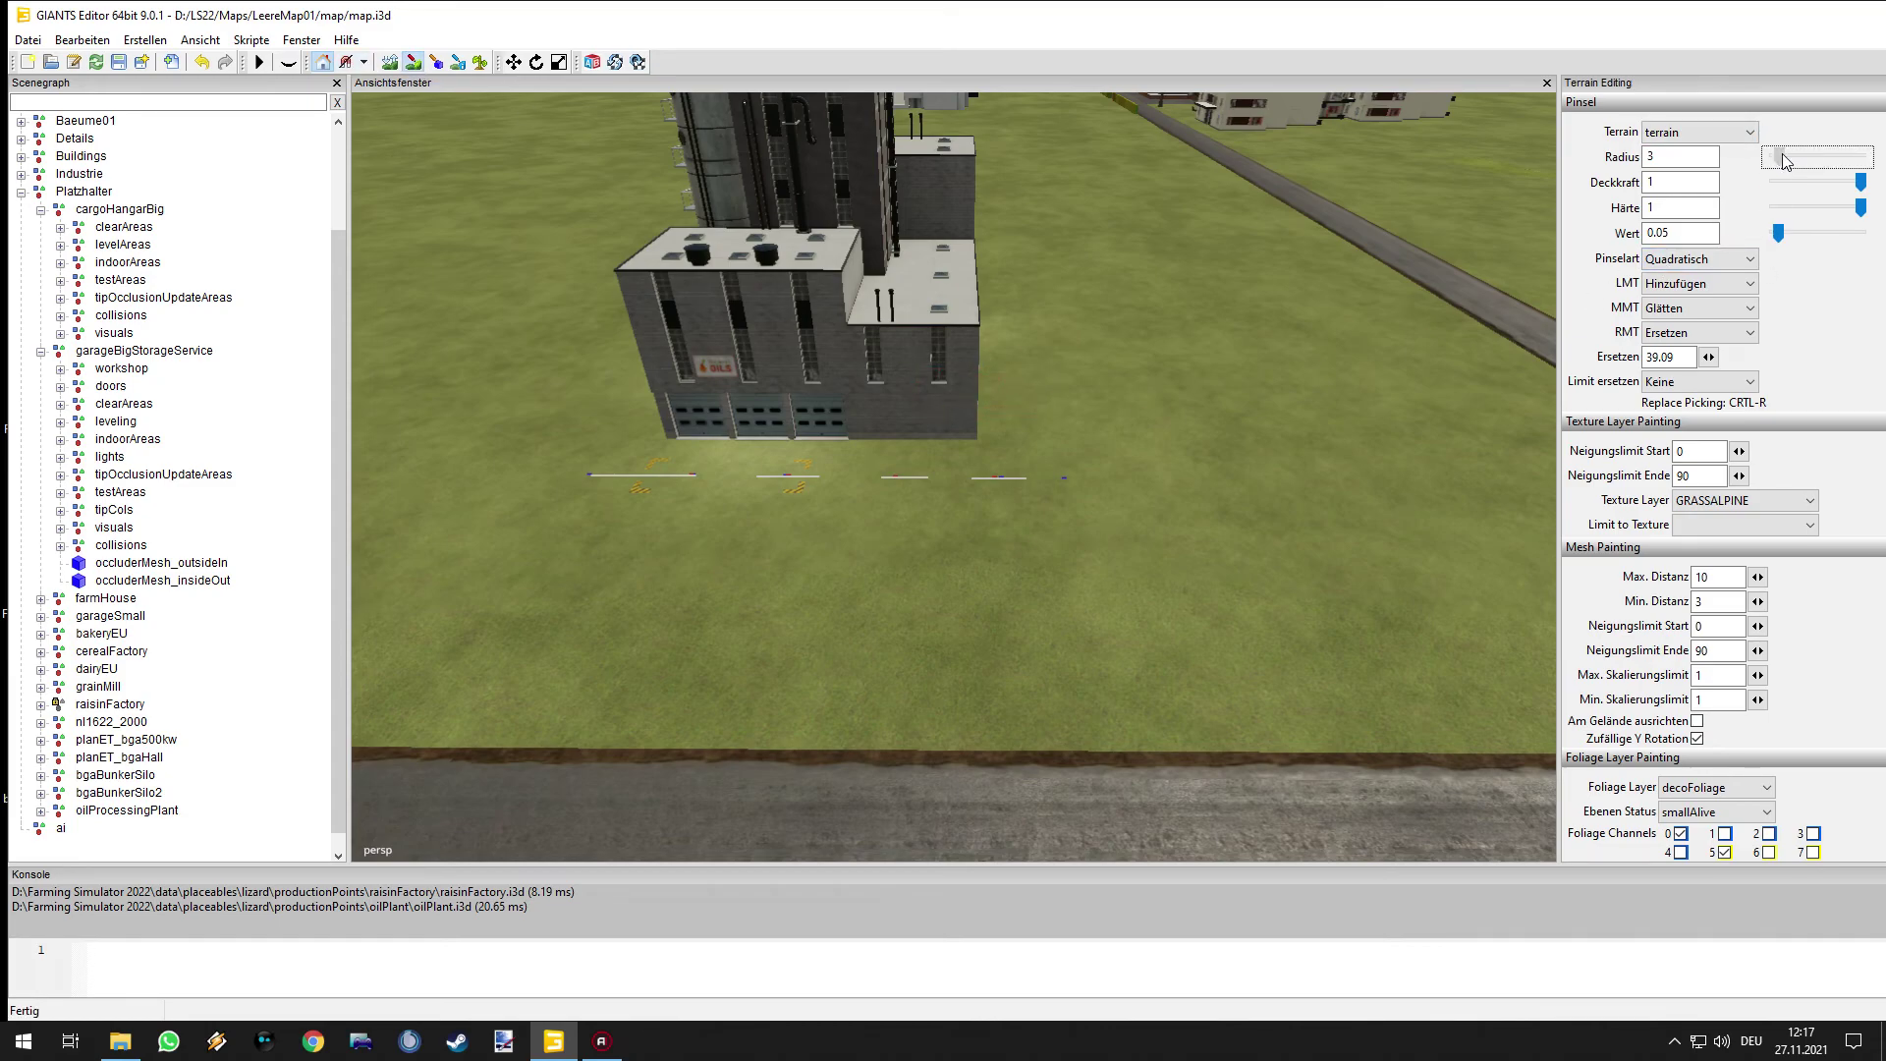
left_click(1711, 509)
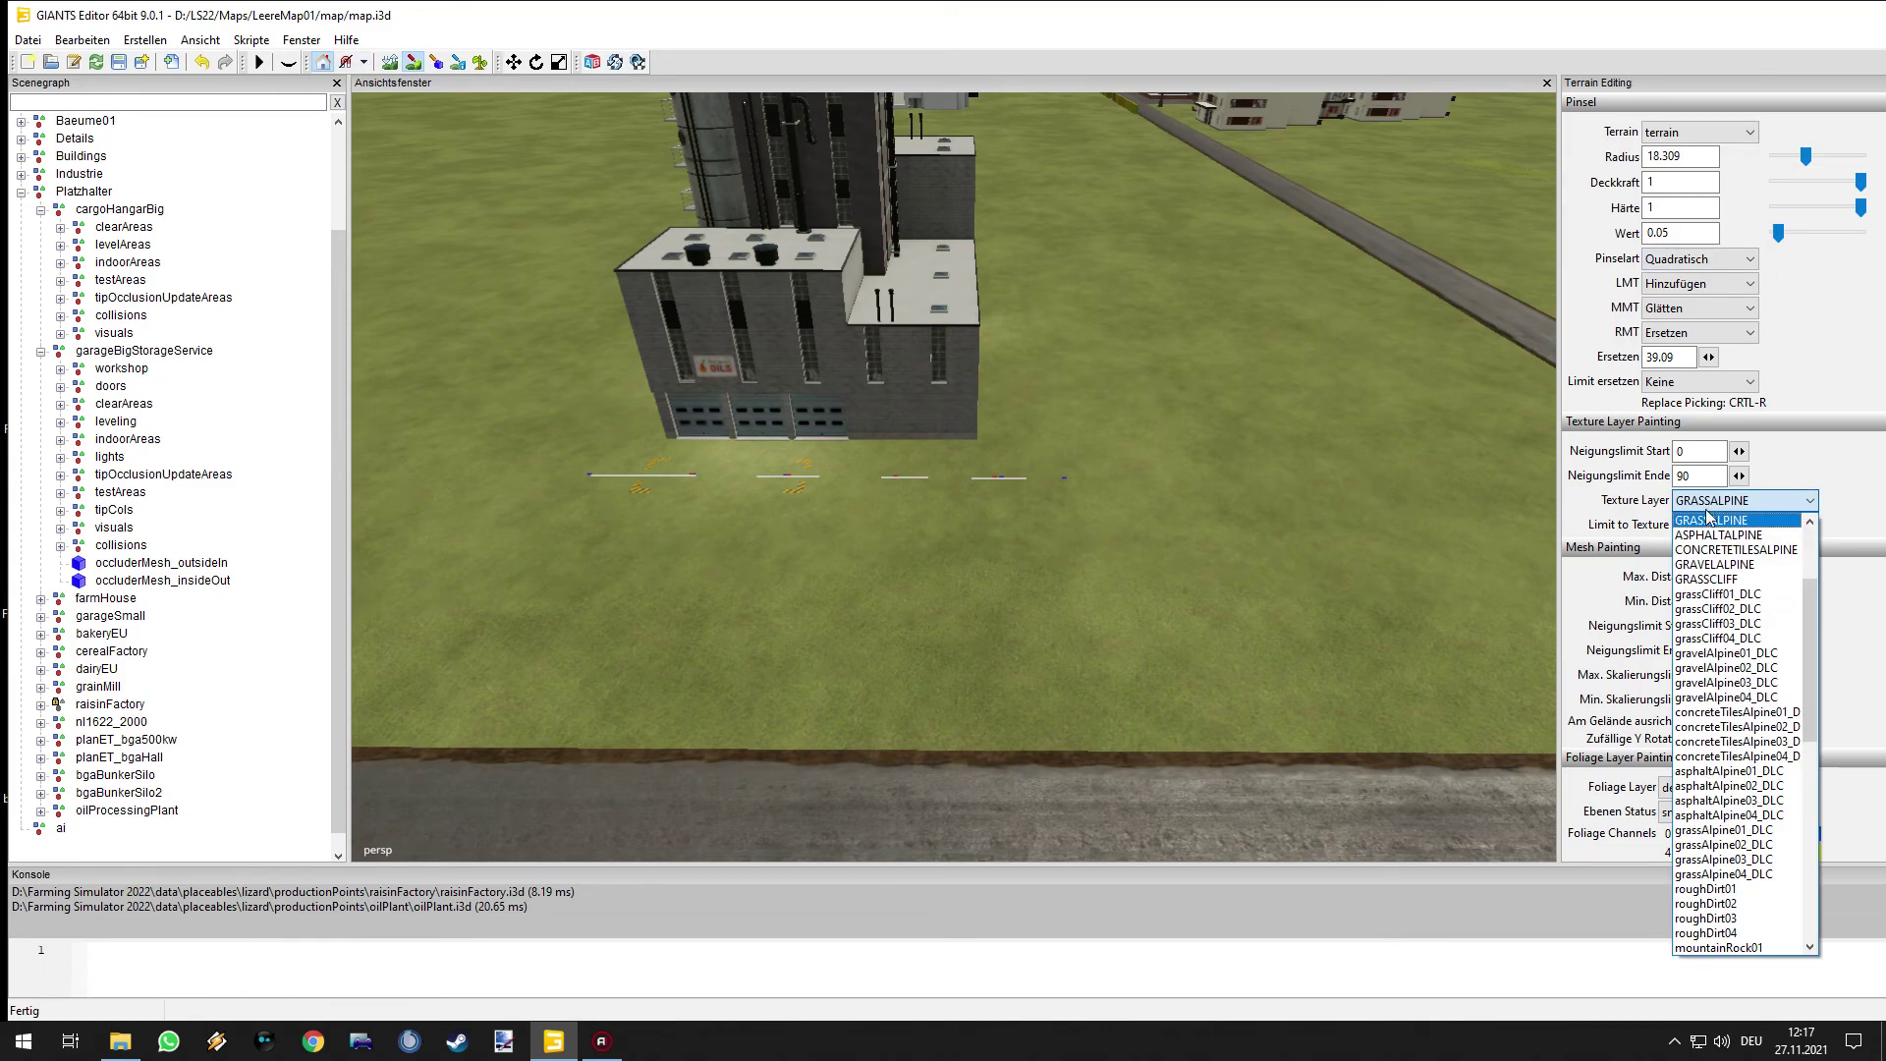
left_click(1727, 771)
right_click_drag(933, 579, 1379, 352)
left_click_drag(1380, 343, 1051, 582, "alt")
scroll(591, 562, "down", 6)
right_click_drag(729, 562, 707, 558)
left_click(992, 470)
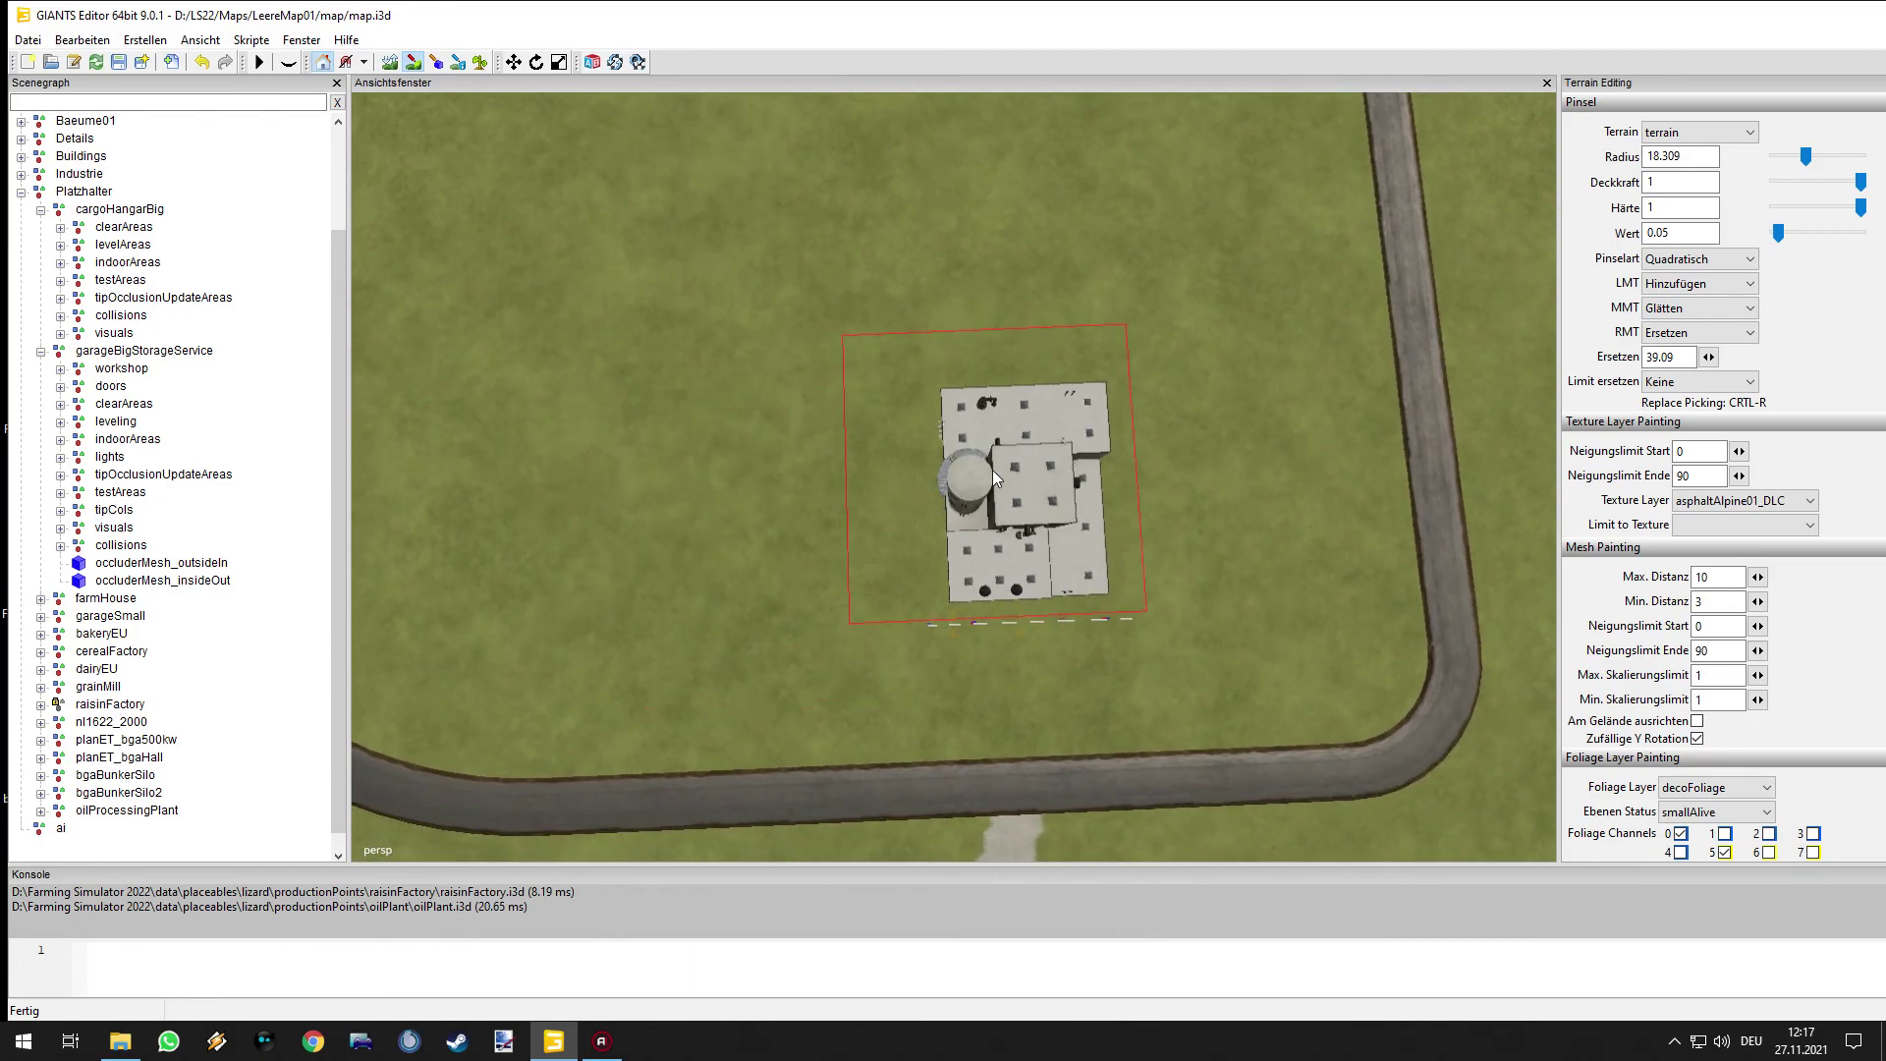
left_click(1024, 519)
mouse_move(1023, 519)
left_mouse_down()
mouse_move(886, 523)
mouse_move(1084, 503)
mouse_move(1126, 511)
mouse_move(1132, 536)
mouse_move(941, 542)
left_mouse_up()
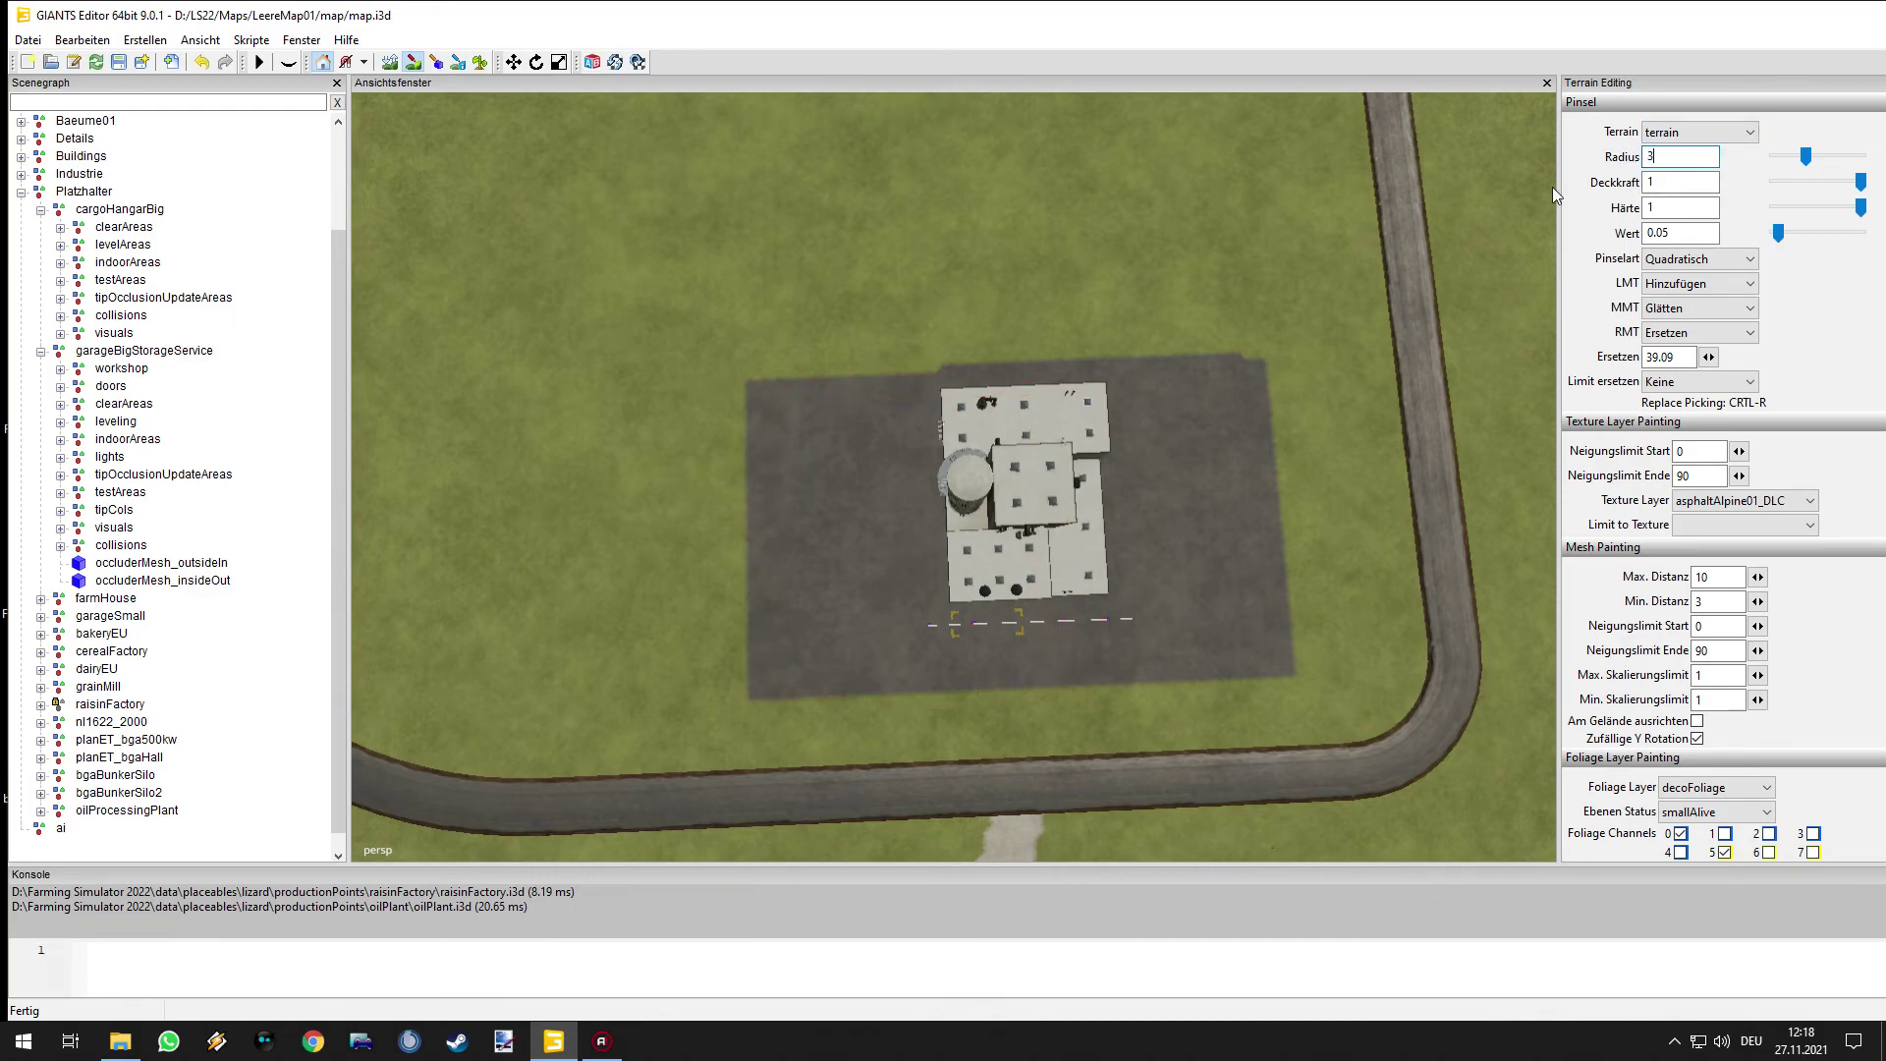
- Paint asphalt driveways from both front corners of the oil plant yard to the road with a brush radius of 3
left_click_drag(700, 698, 831, 442, "alt")
scroll(1167, 641, "up", 5)
mouse_move(831, 450)
right_mouse_down()
mouse_move(1334, 513)
mouse_move(955, 556)
mouse_move(1063, 621)
mouse_move(1181, 611)
mouse_move(990, 603)
mouse_move(969, 566)
right_mouse_up()
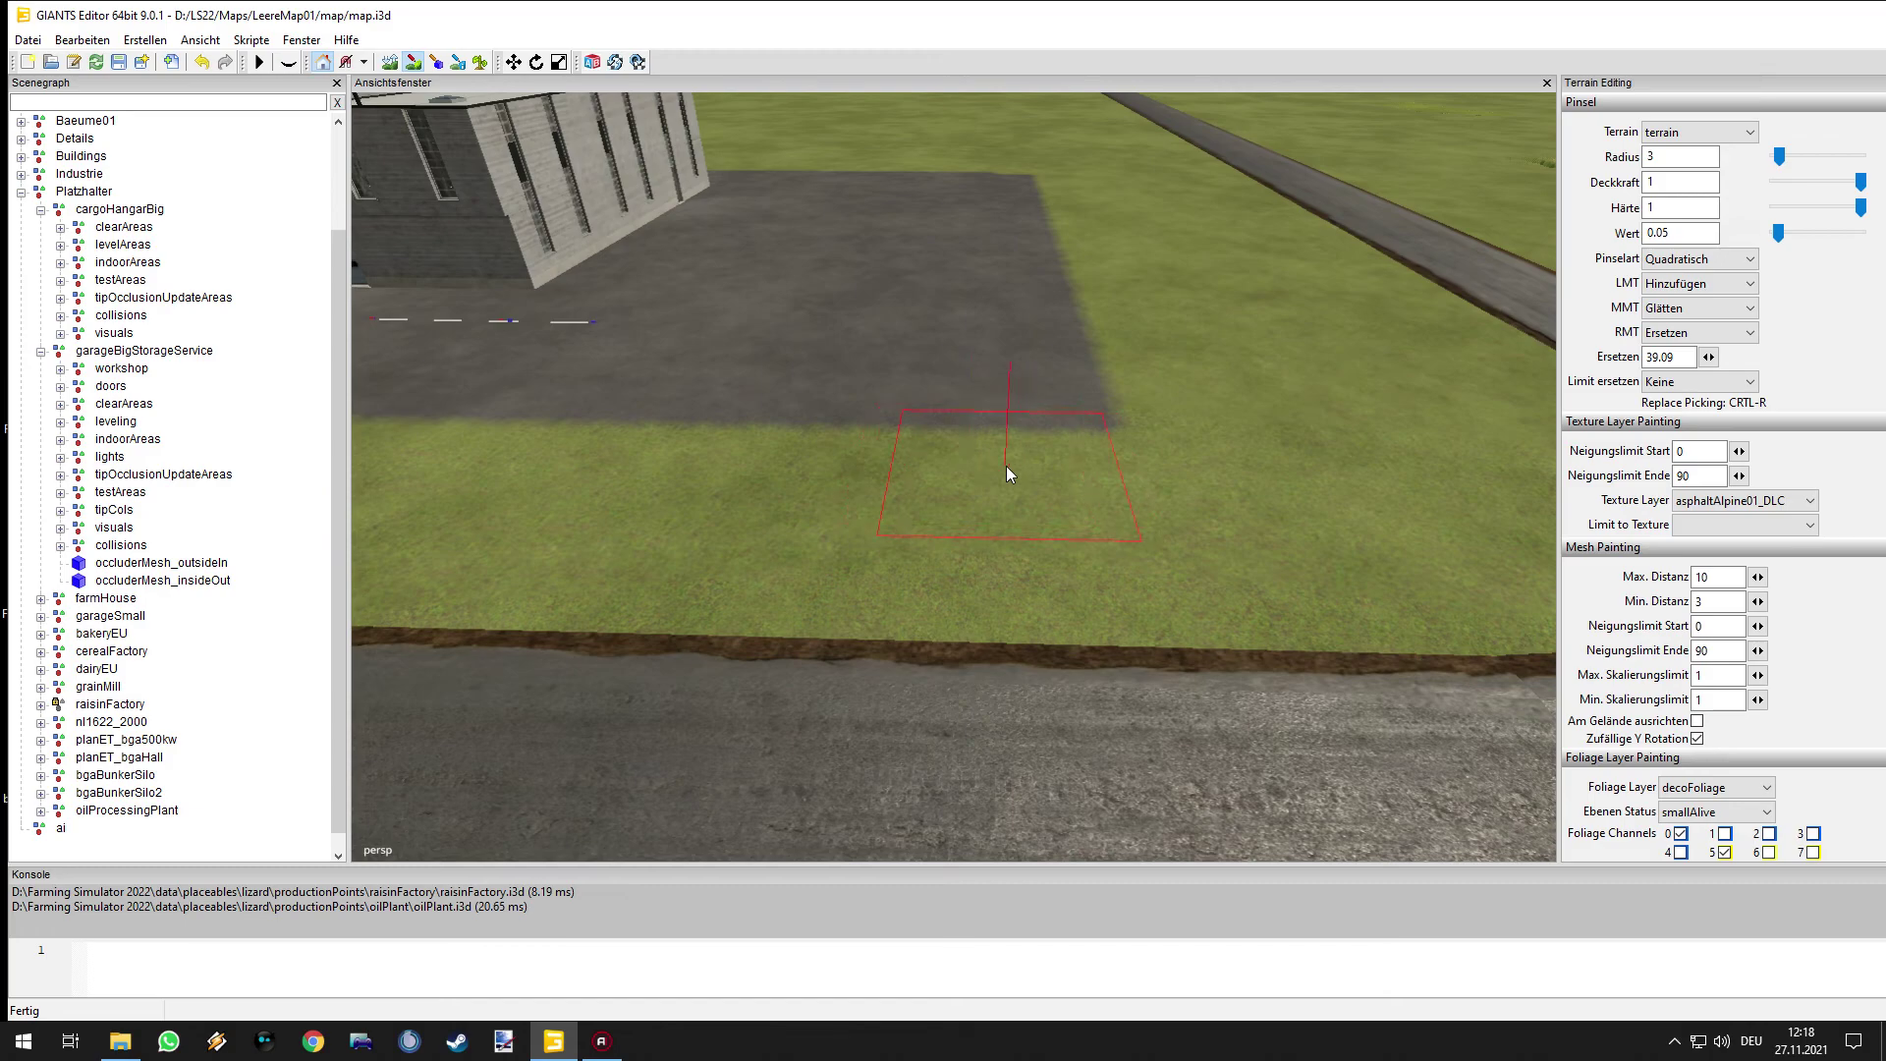
left_click_drag(1012, 469, 1006, 590)
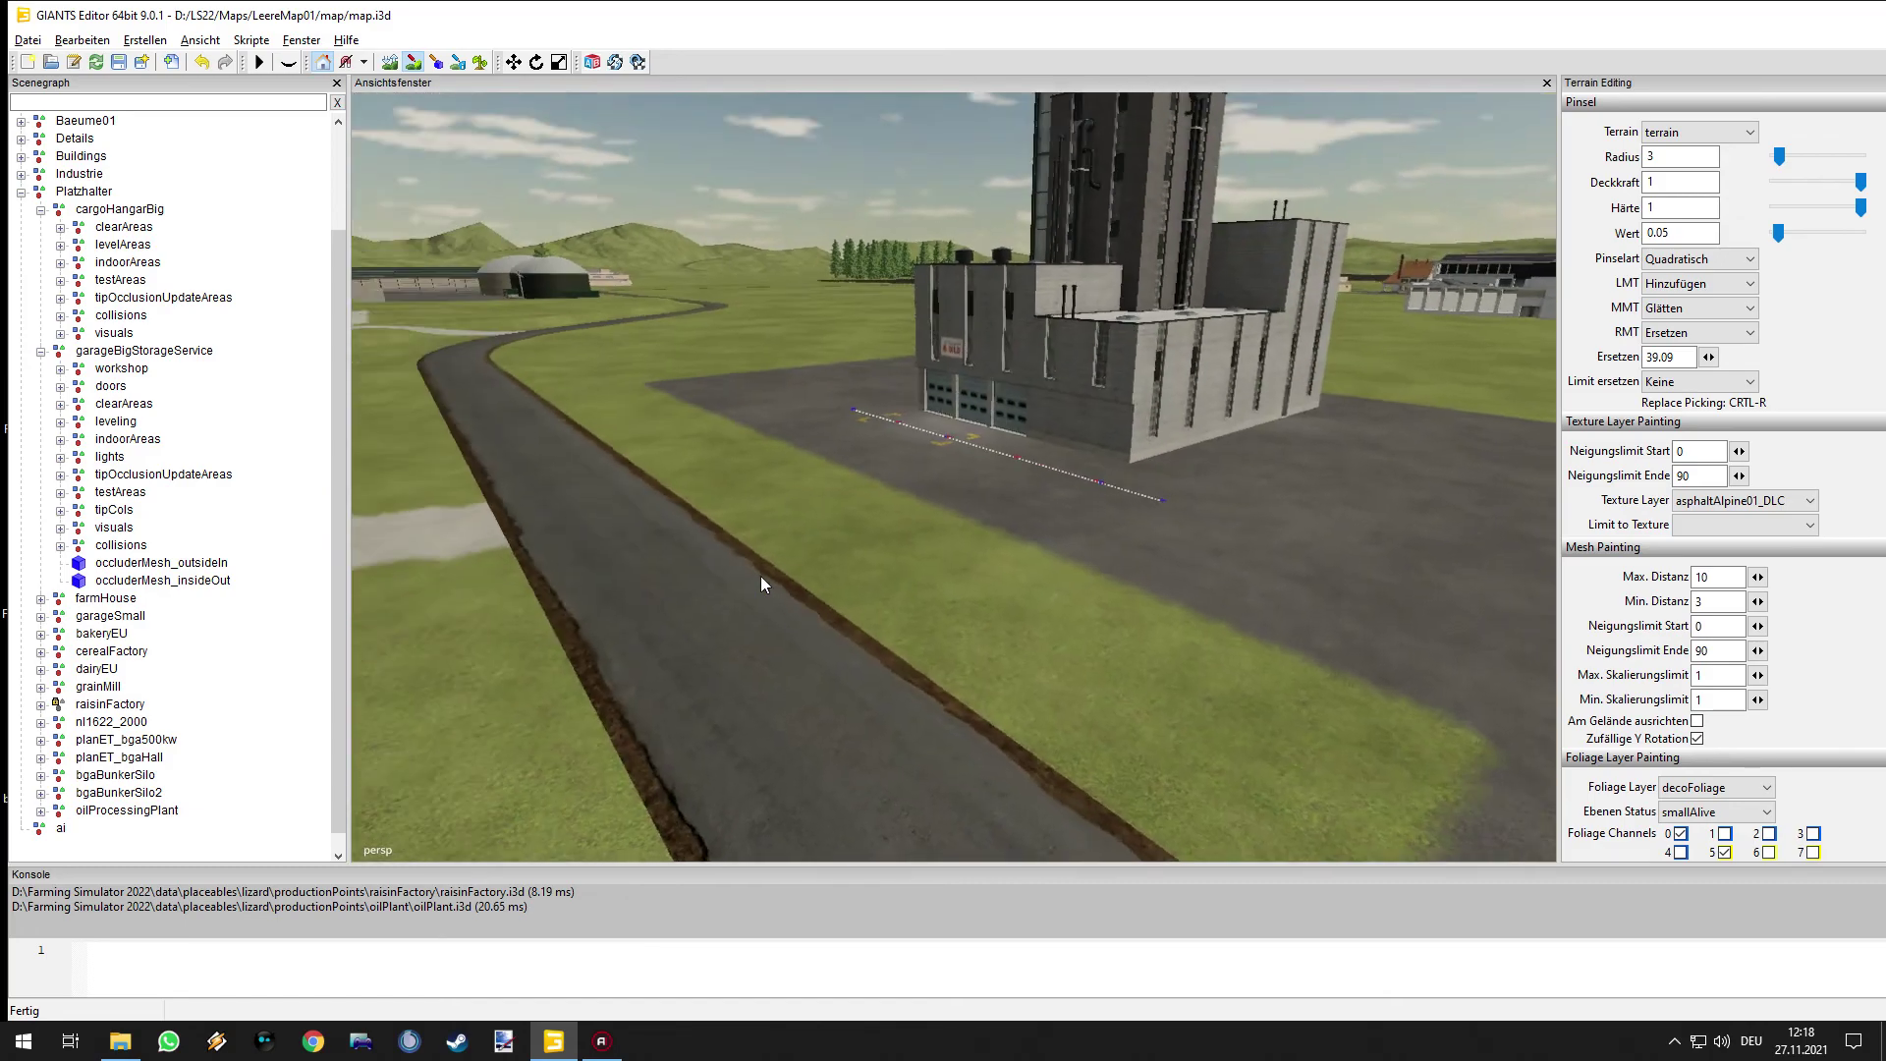
mouse_move(760, 576)
left_mouse_down("alt")
mouse_move(1758, 674)
mouse_move(1408, 682)
mouse_move(1139, 578)
left_mouse_up("alt")
mouse_move(1140, 578)
right_mouse_down("alt")
mouse_move(839, 603)
mouse_move(1283, 582)
mouse_move(1169, 600)
right_mouse_up("alt")
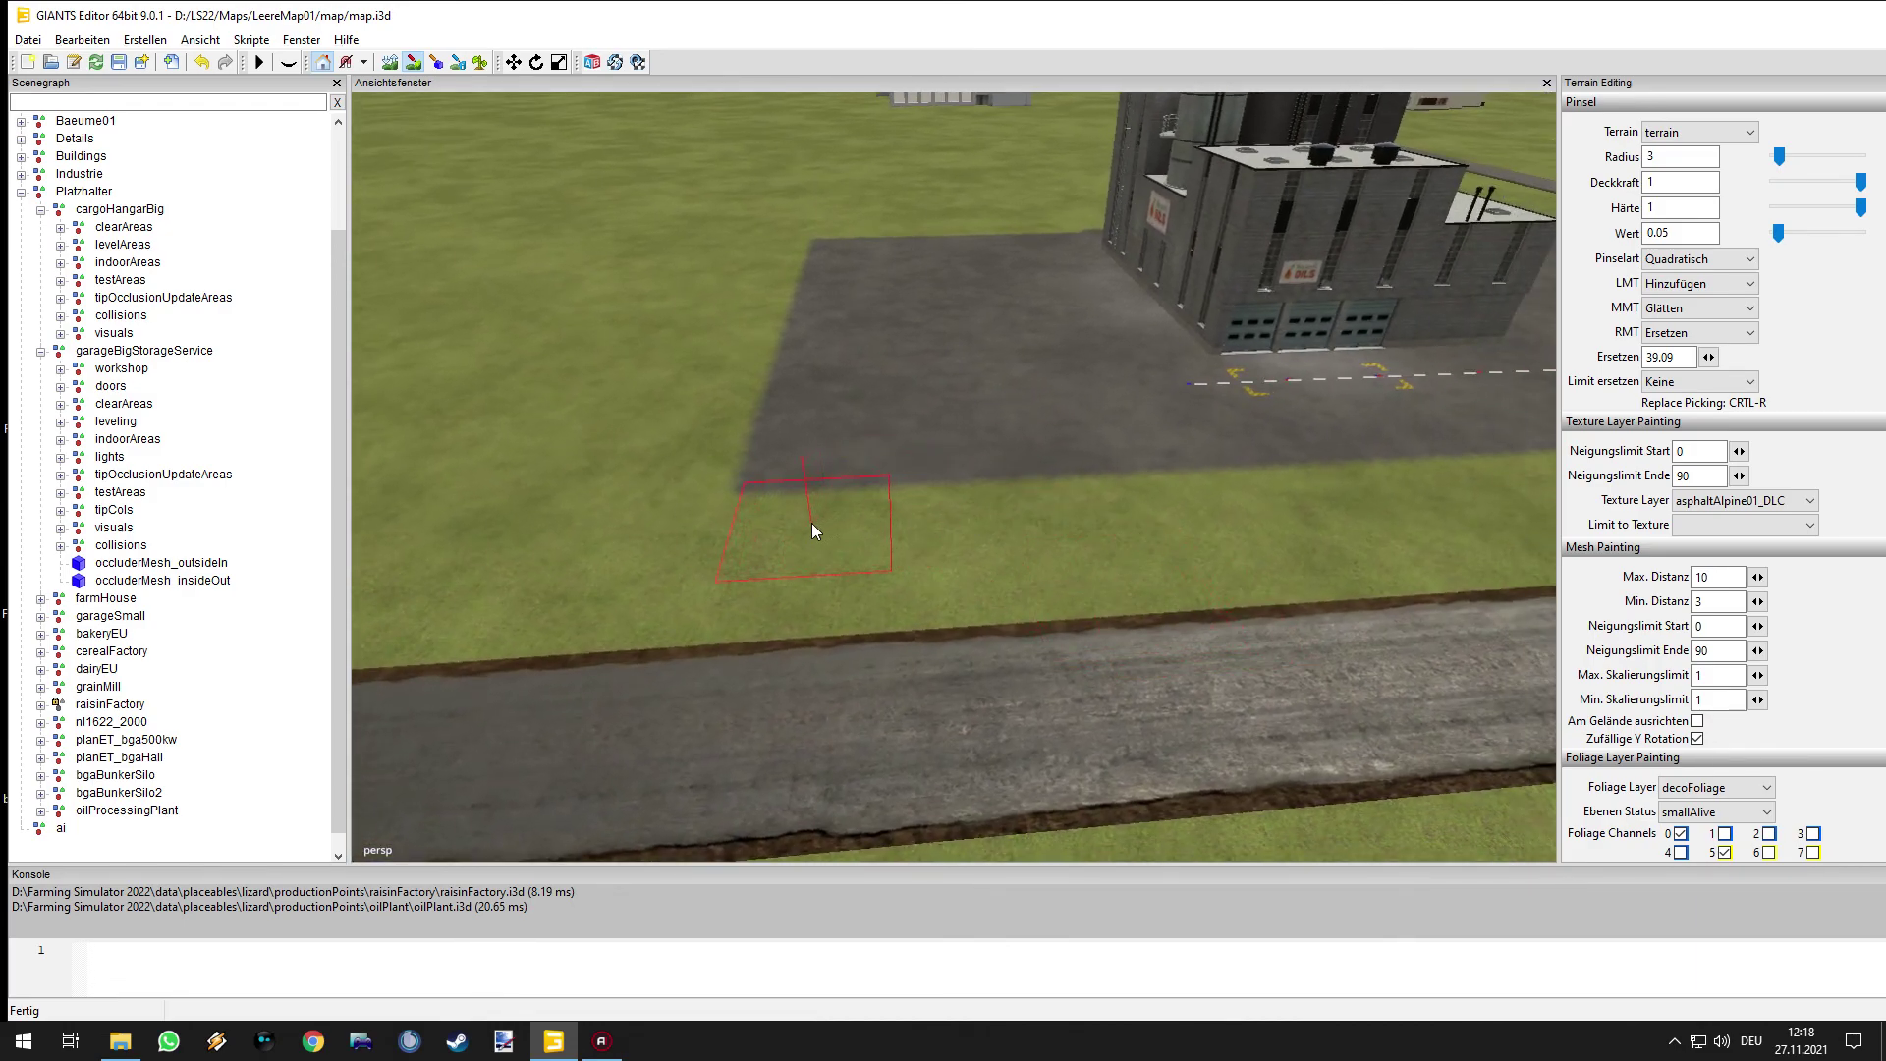
mouse_move(808, 525)
left_mouse_down()
mouse_move(786, 597)
mouse_move(806, 607)
left_mouse_up()
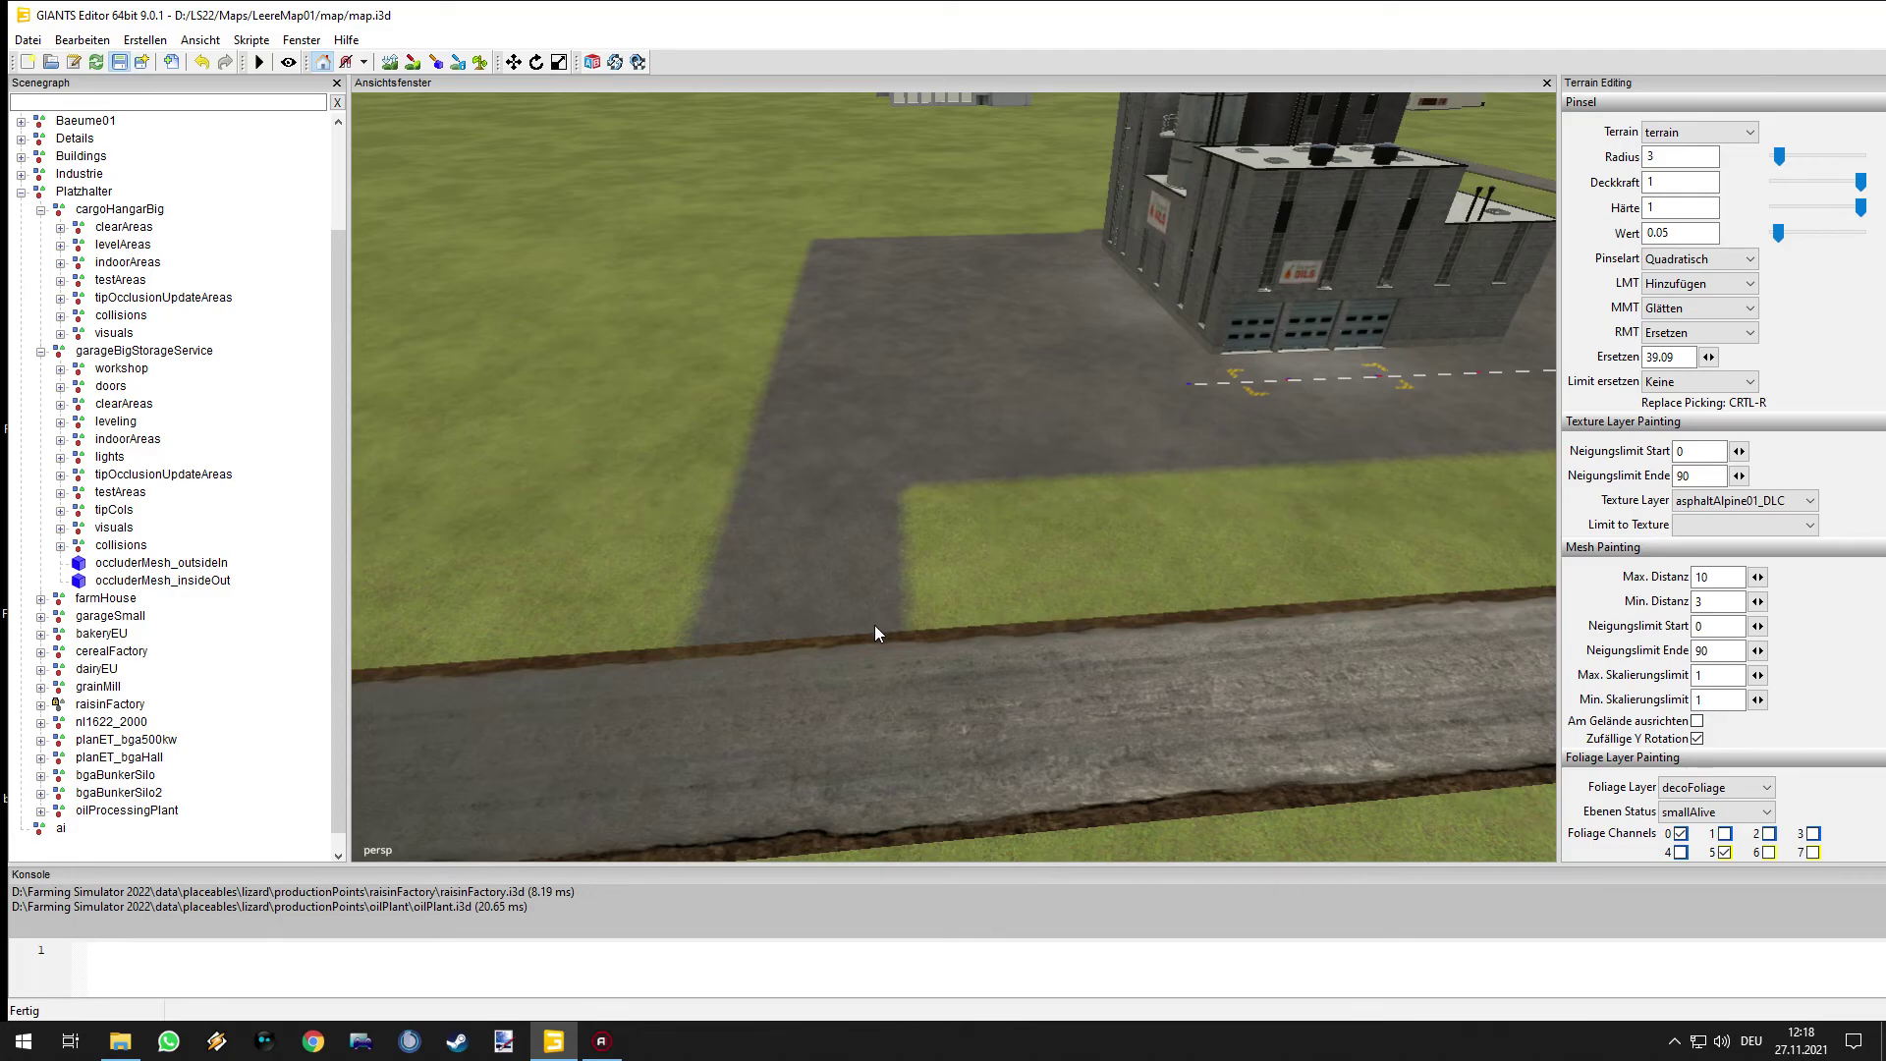
- Import bakeryEU.i3d from the bakeryEU folder of the lizard productionPoints onto the grass near the oil plant yard
left_click_drag(875, 625, 959, 556, "alt")
scroll(958, 556, "up", 3)
left_click_drag(1552, 644, 1041, 587, "alt")
scroll(1121, 590, "up", 3)
right_click_drag(1126, 597, 1061, 537)
left_click(173, 62)
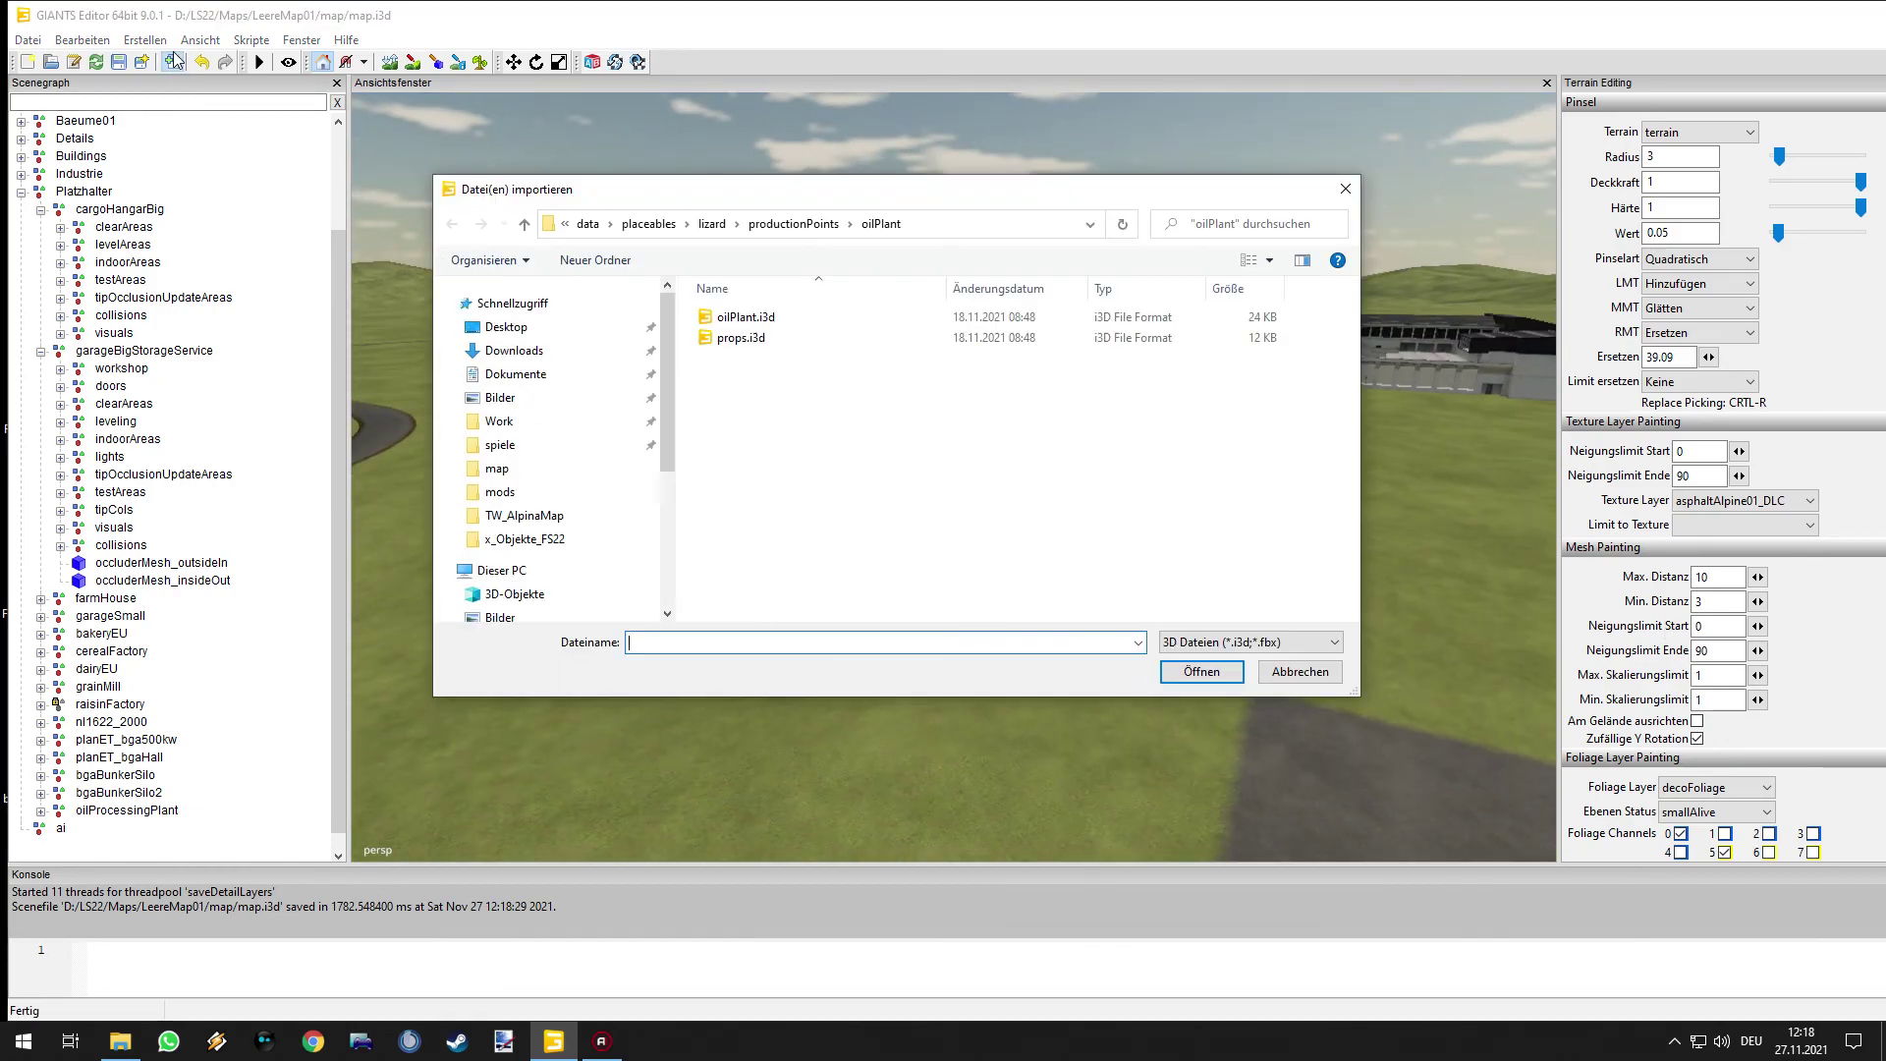
left_click(835, 224)
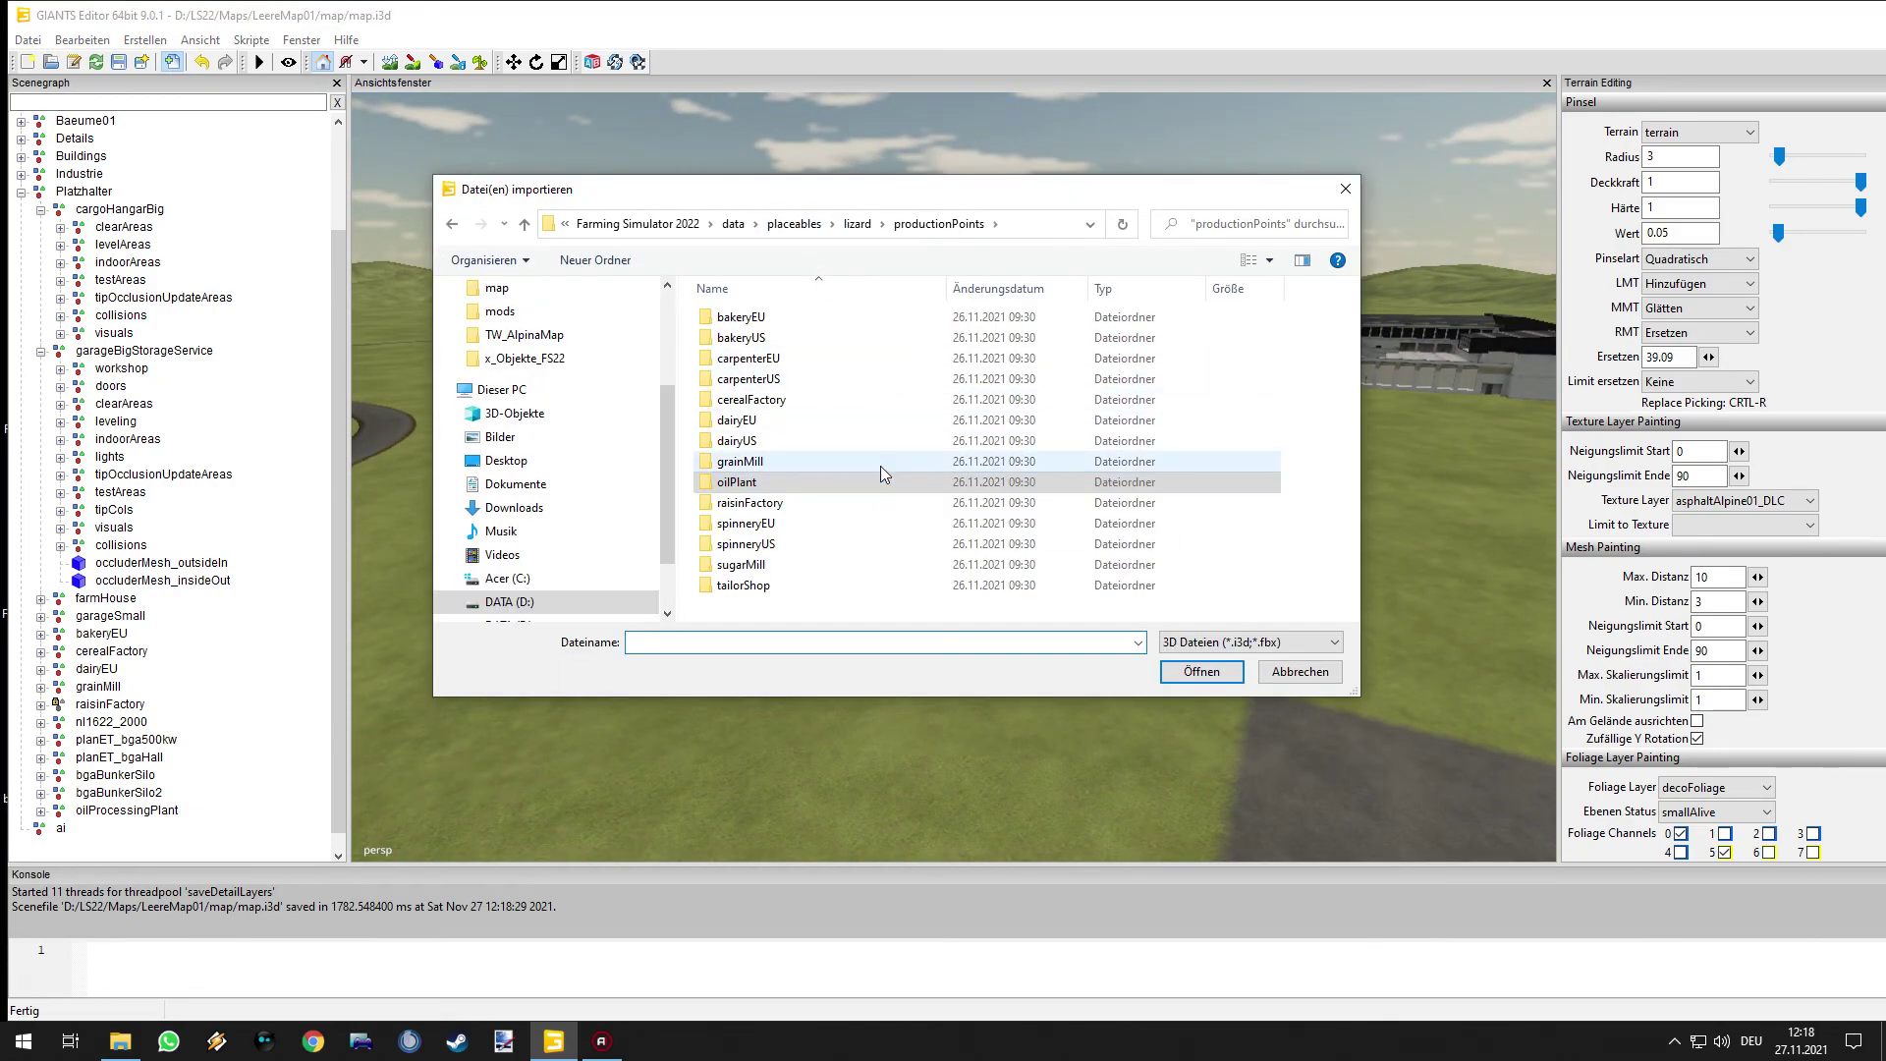
left_click(728, 320)
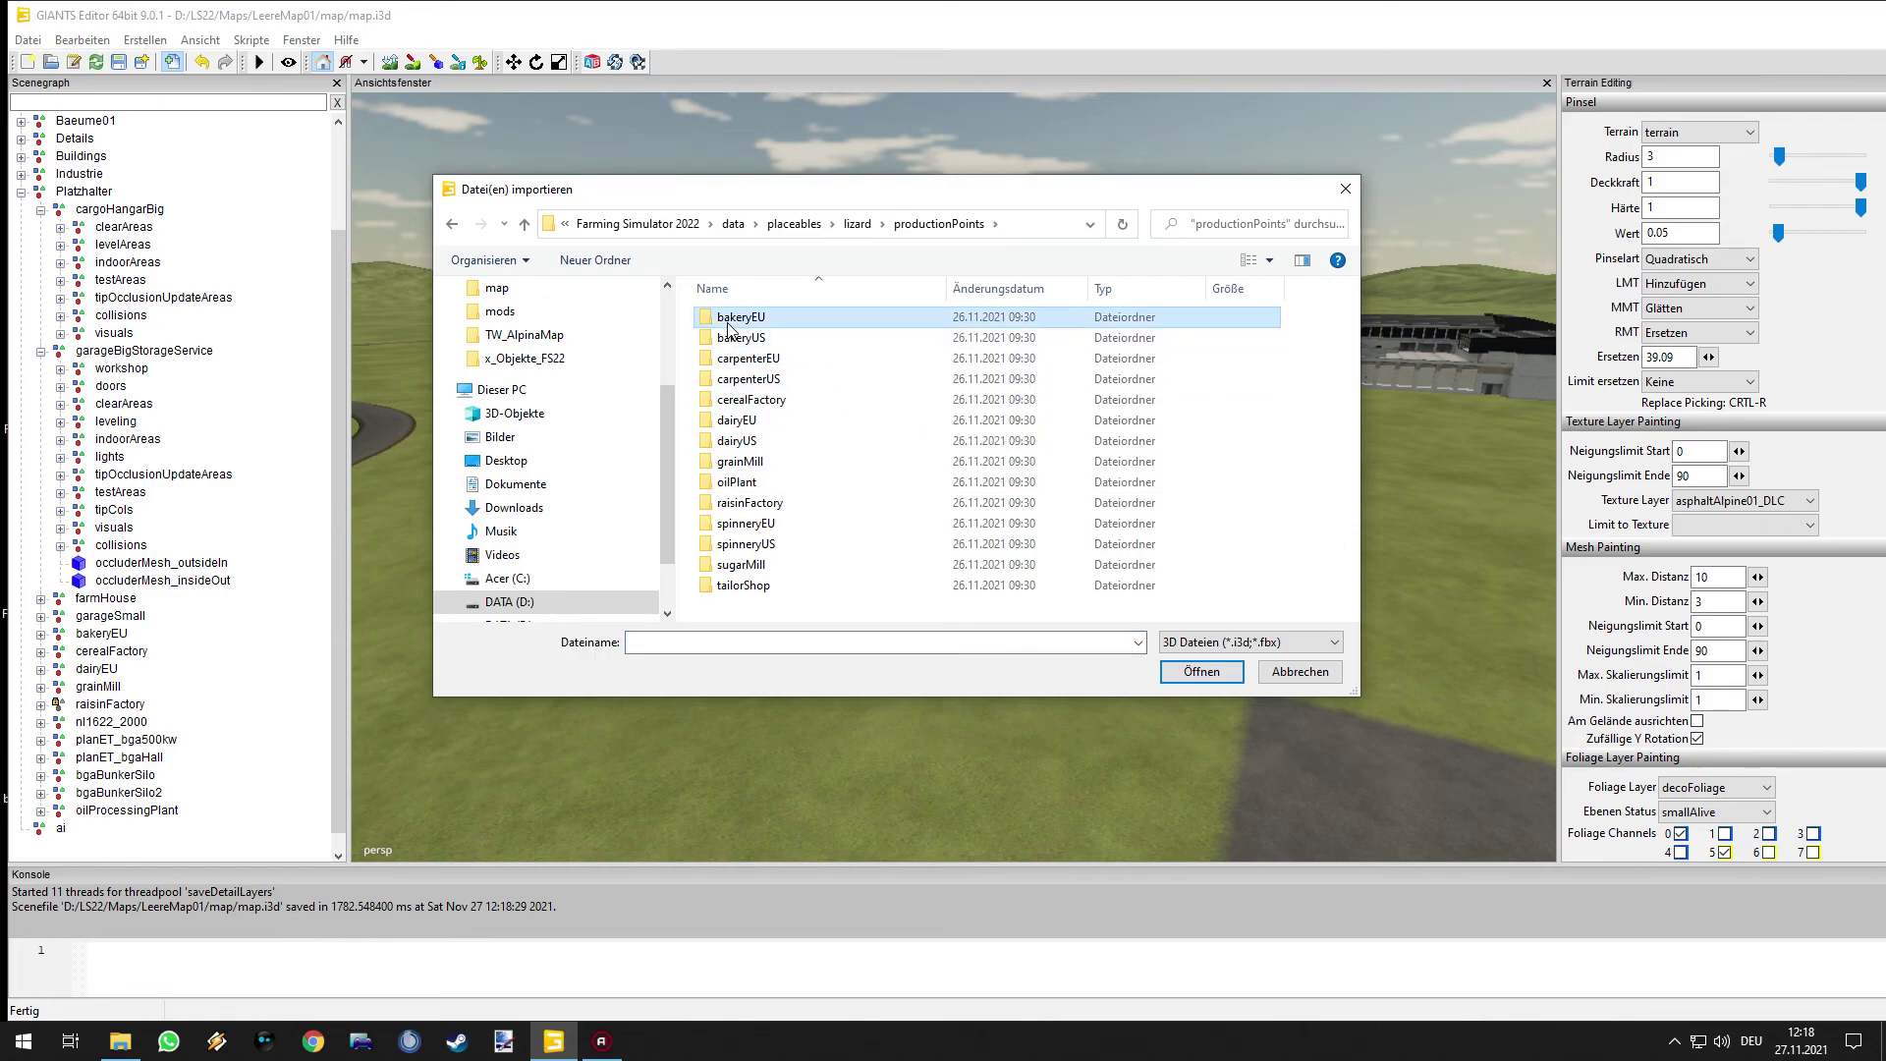
double_click(728, 316)
double_click(729, 316)
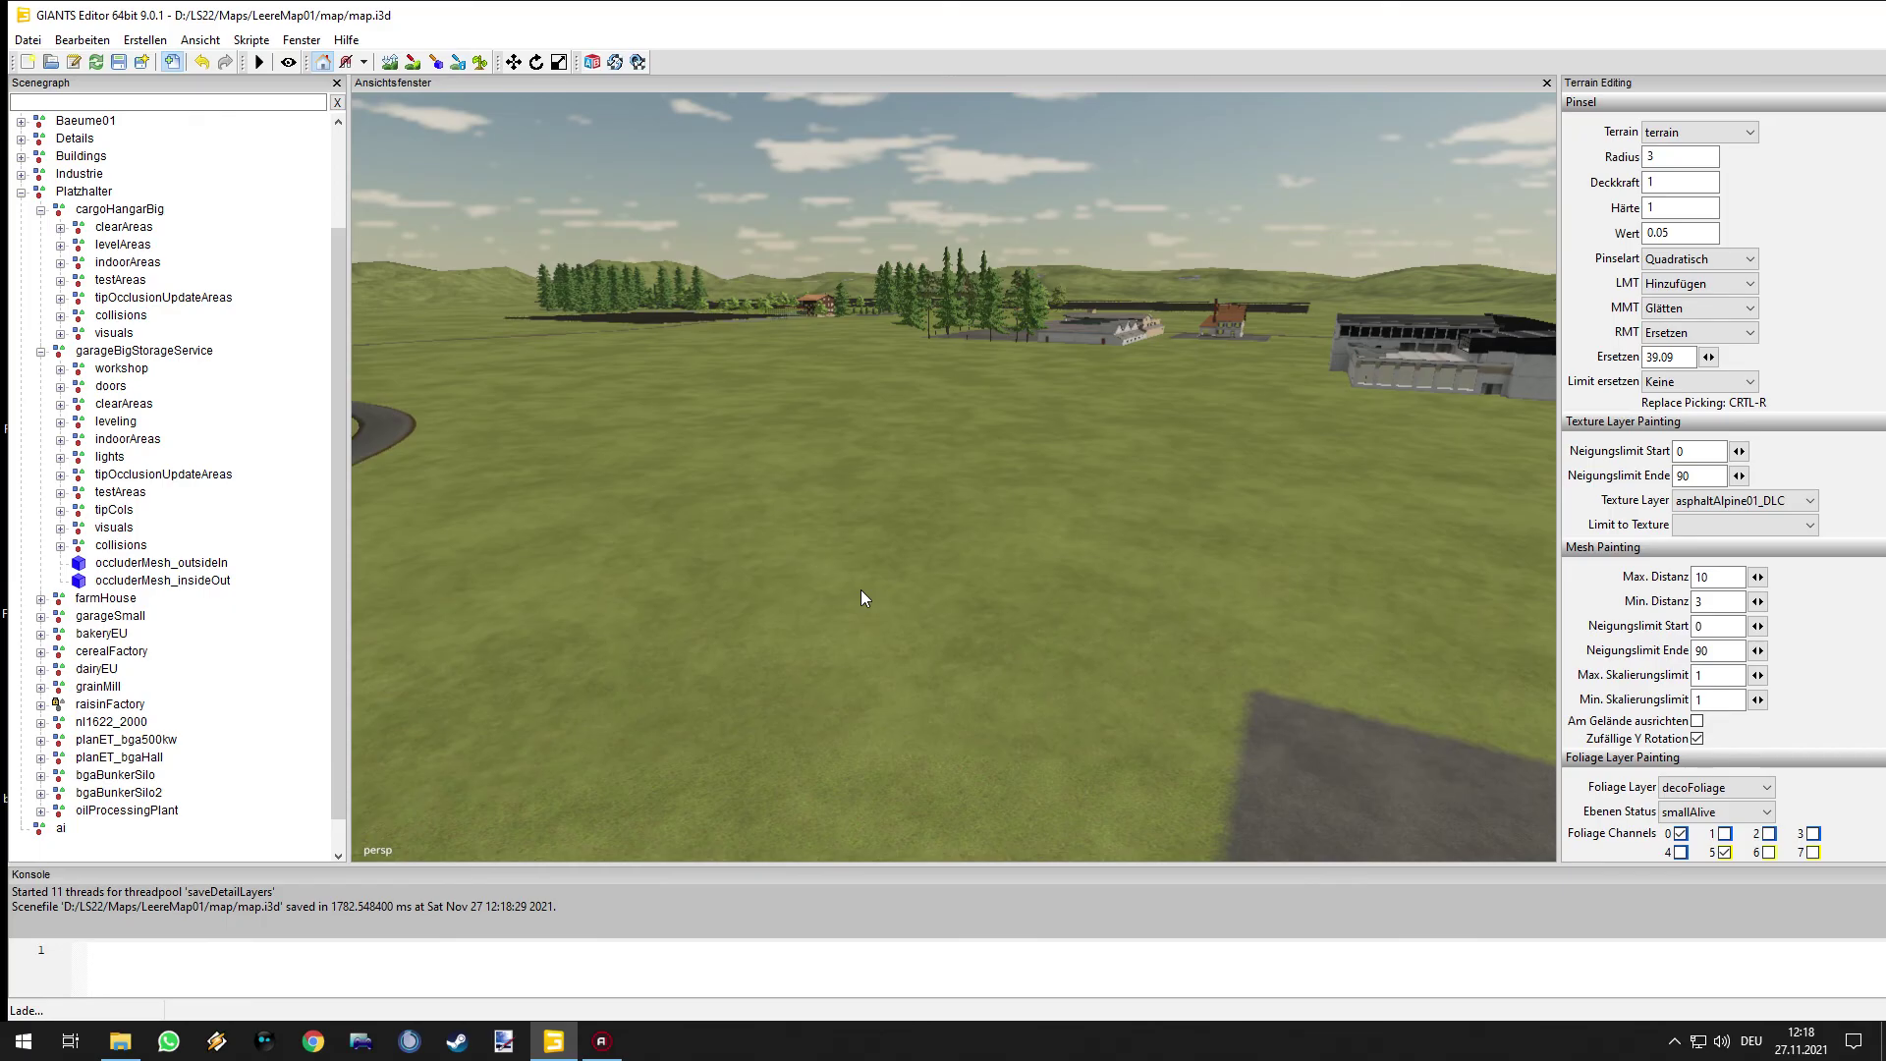
- Examine the imported bakeryEU building up close and delete it from the scene root
left_click_drag(900, 615, 933, 674, "alt")
scroll(1235, 648, "up", 8)
left_click_drag(1142, 605, 770, 450, "alt")
scroll(819, 486, "down", 5)
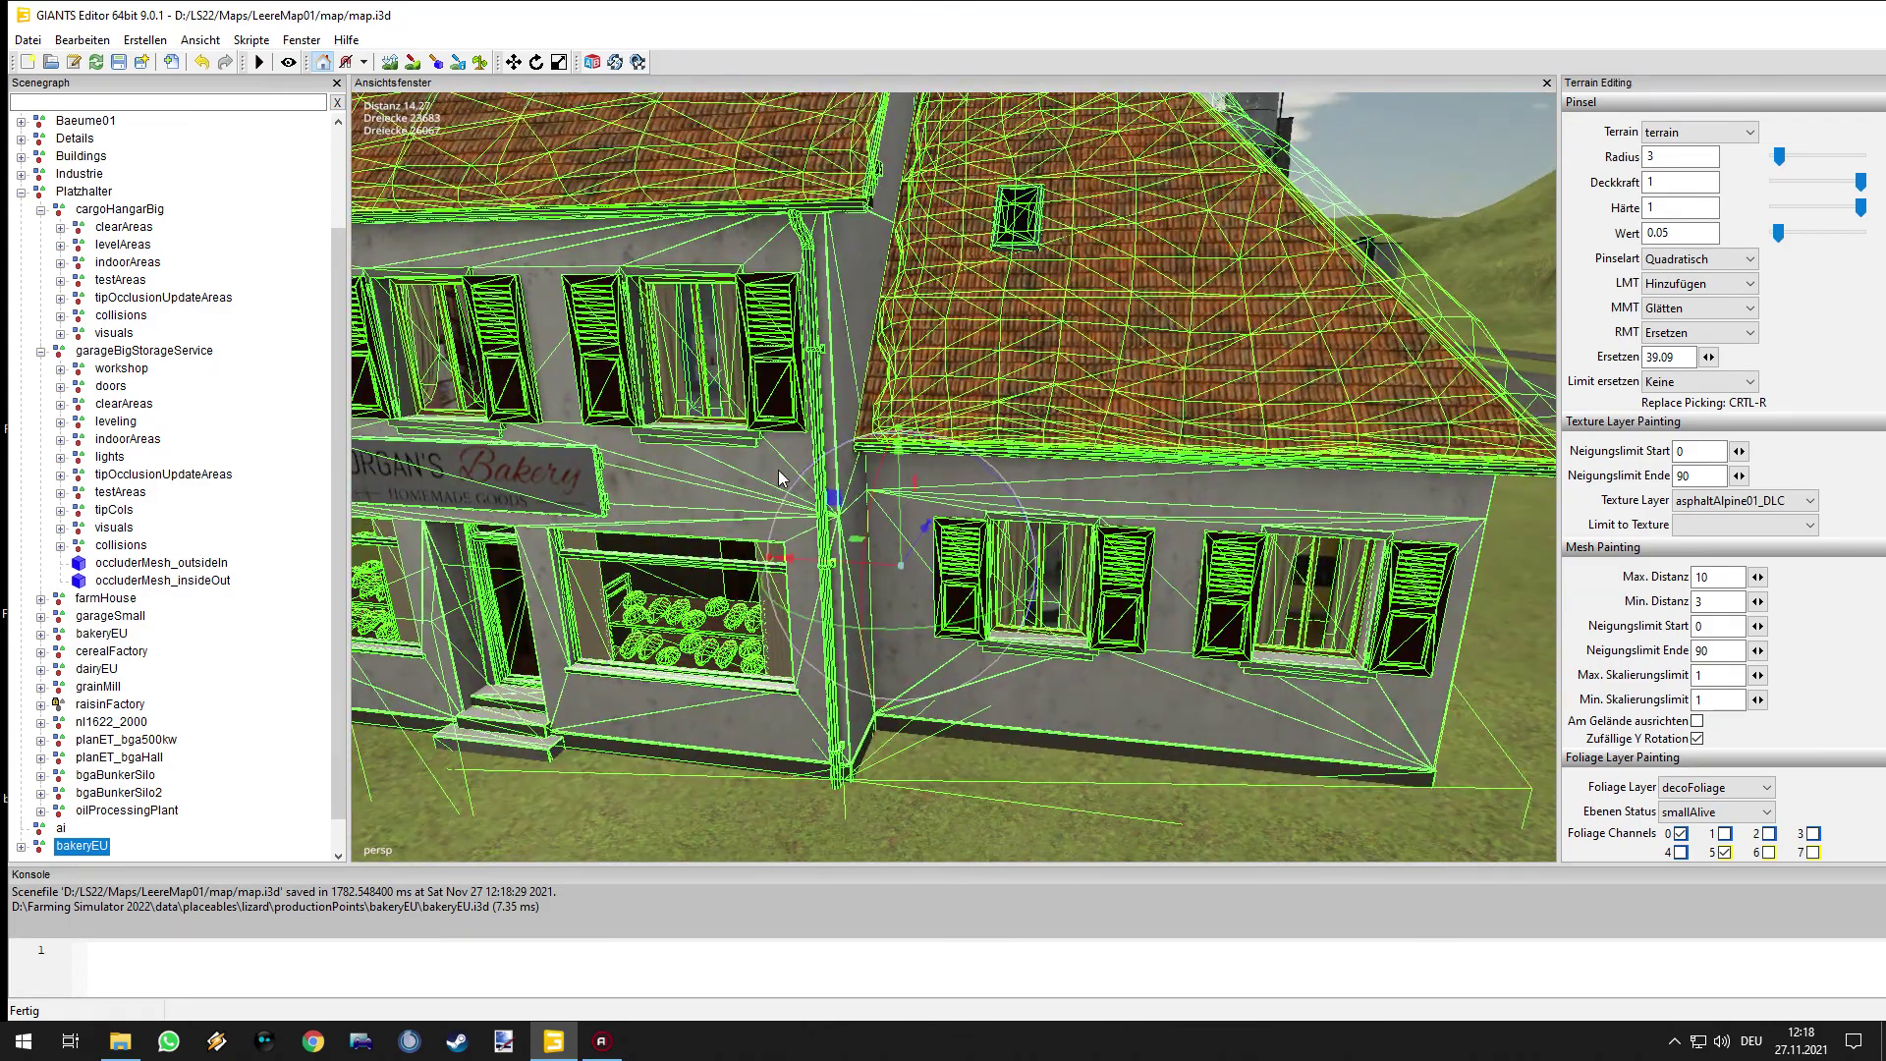
key("Delete")
- Import dairyEU.i3d from the dairyEU folder of the lizard productionPoints
left_click(171, 62)
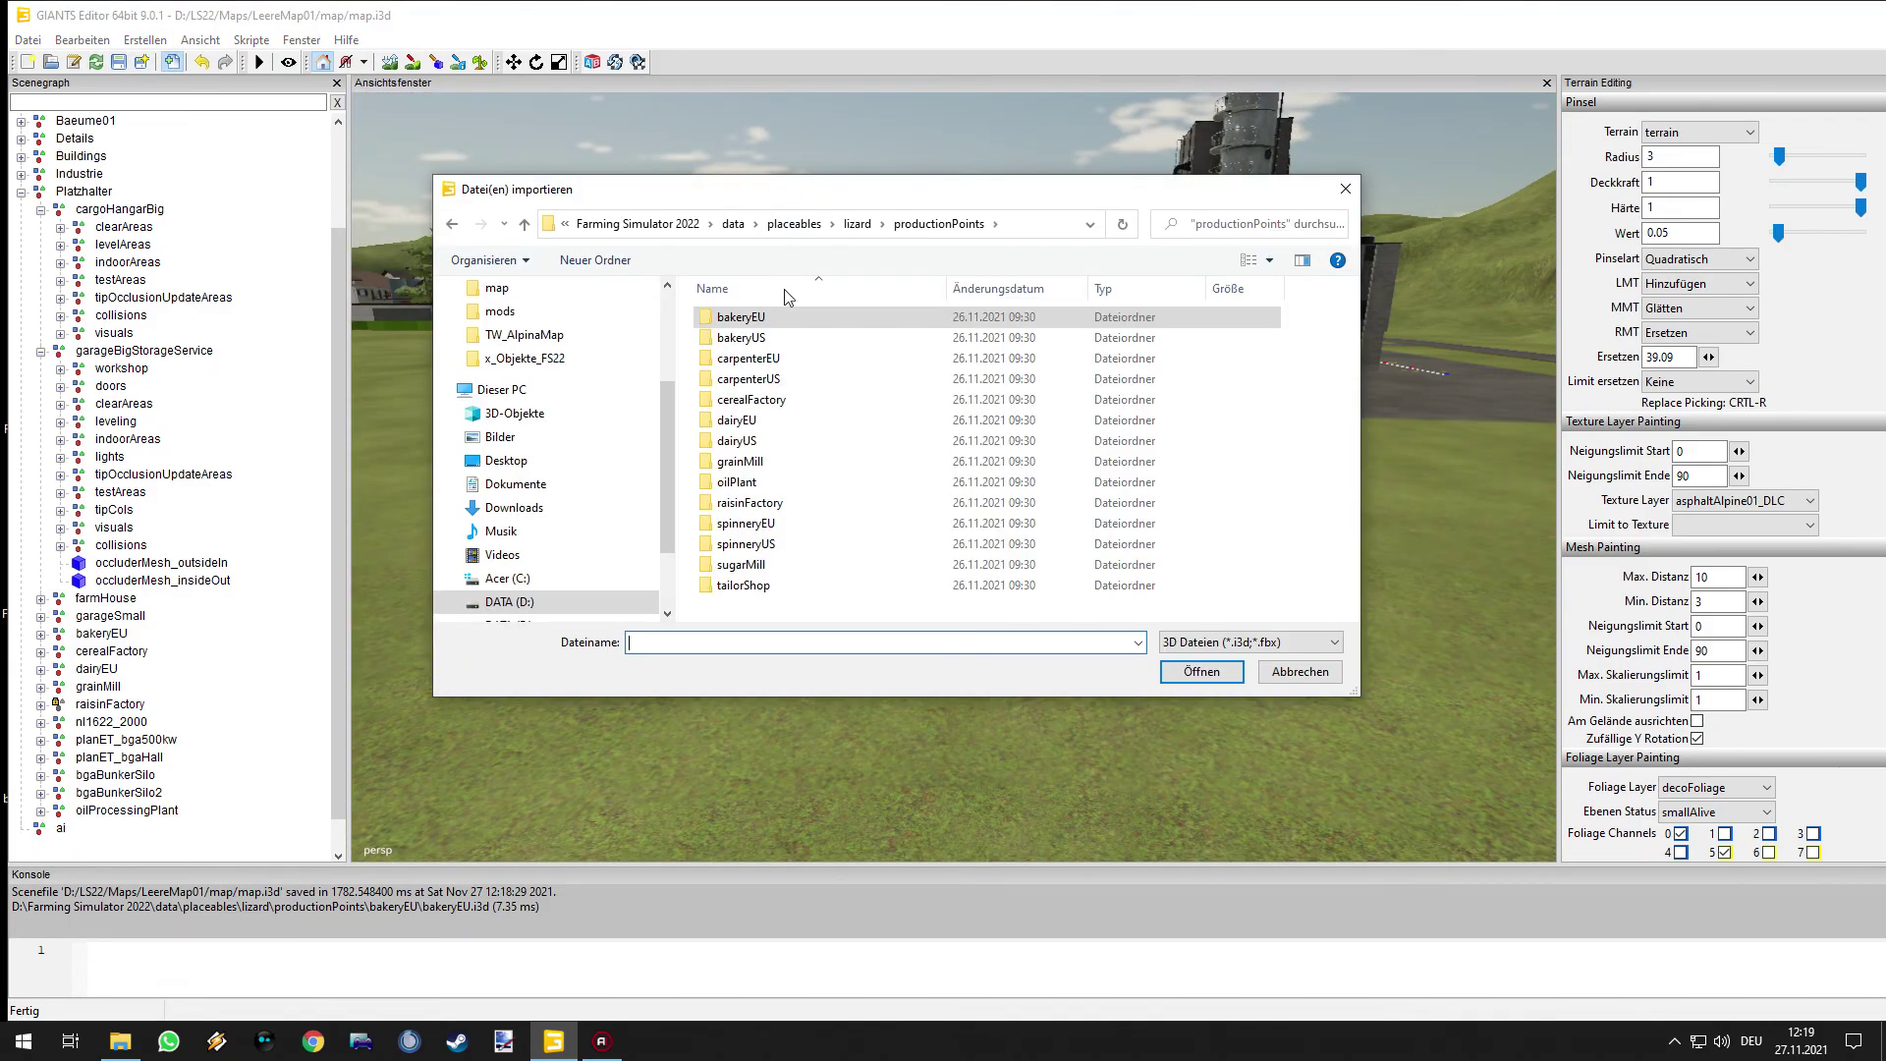
double_click(764, 425)
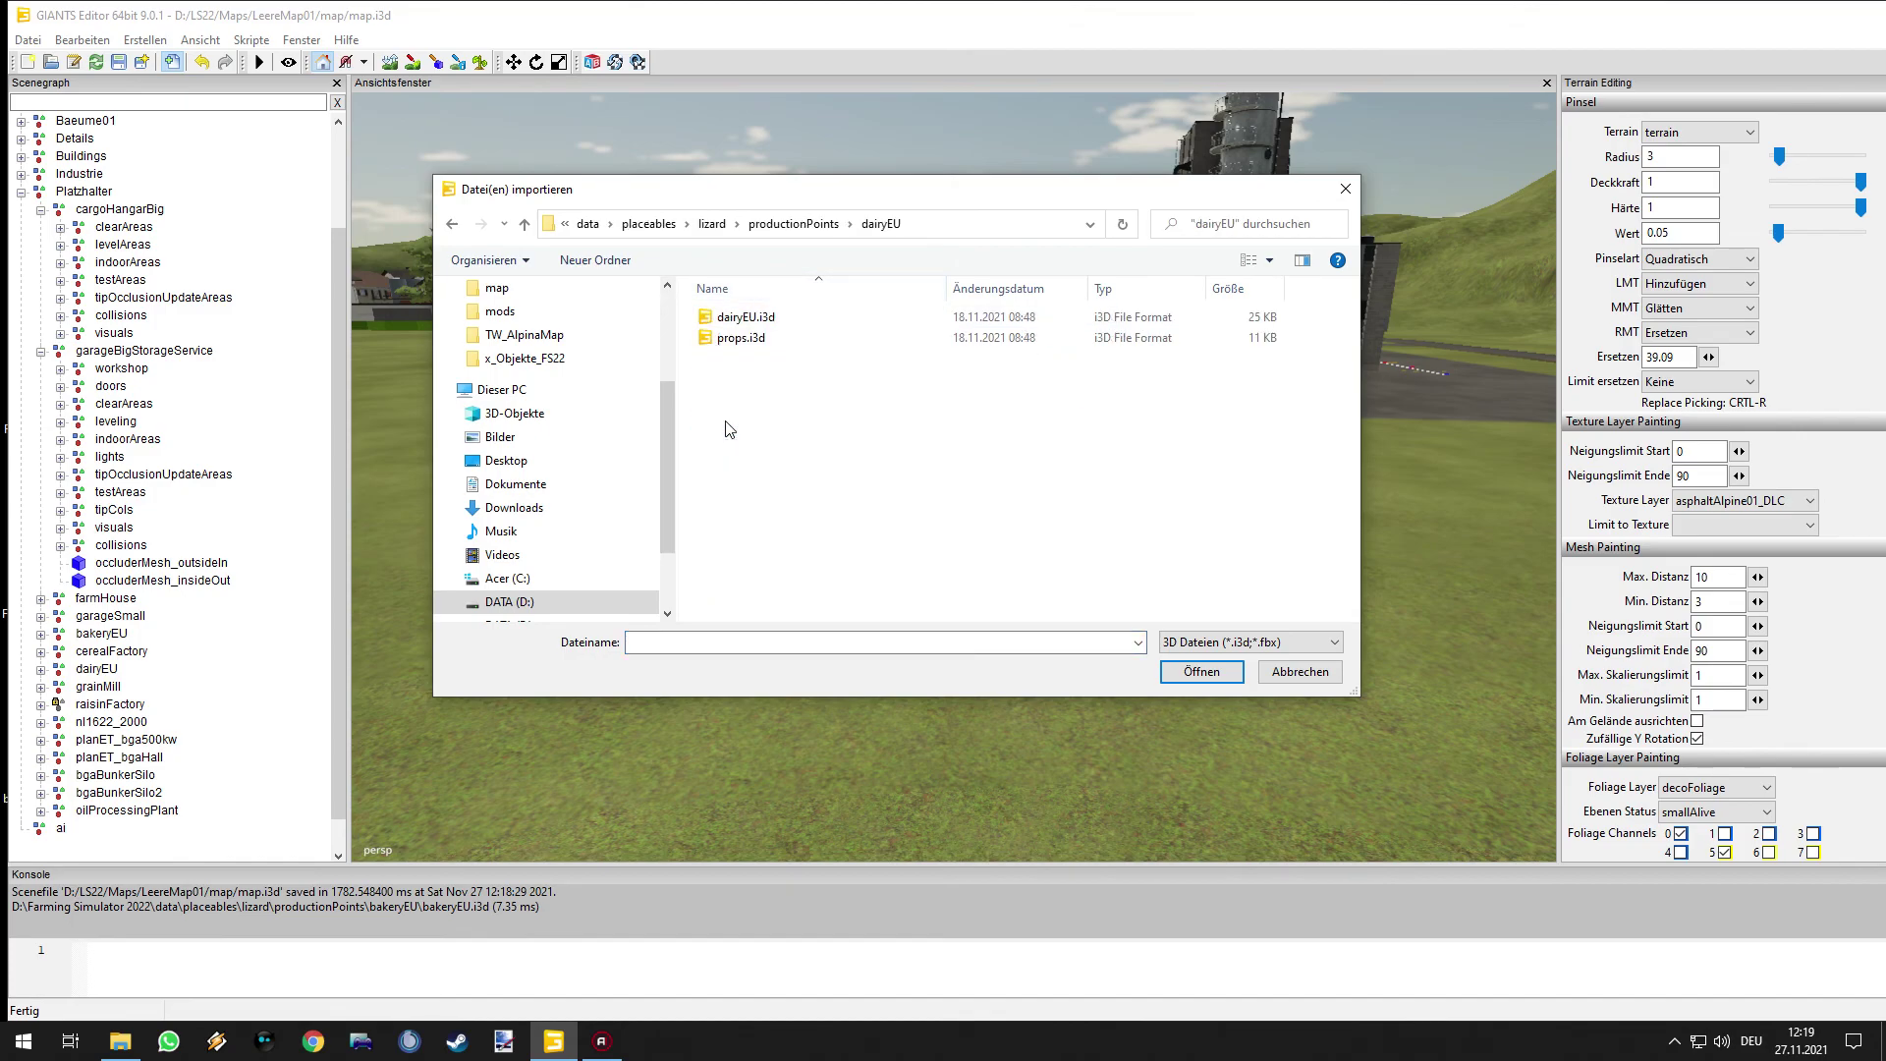
double_click(729, 316)
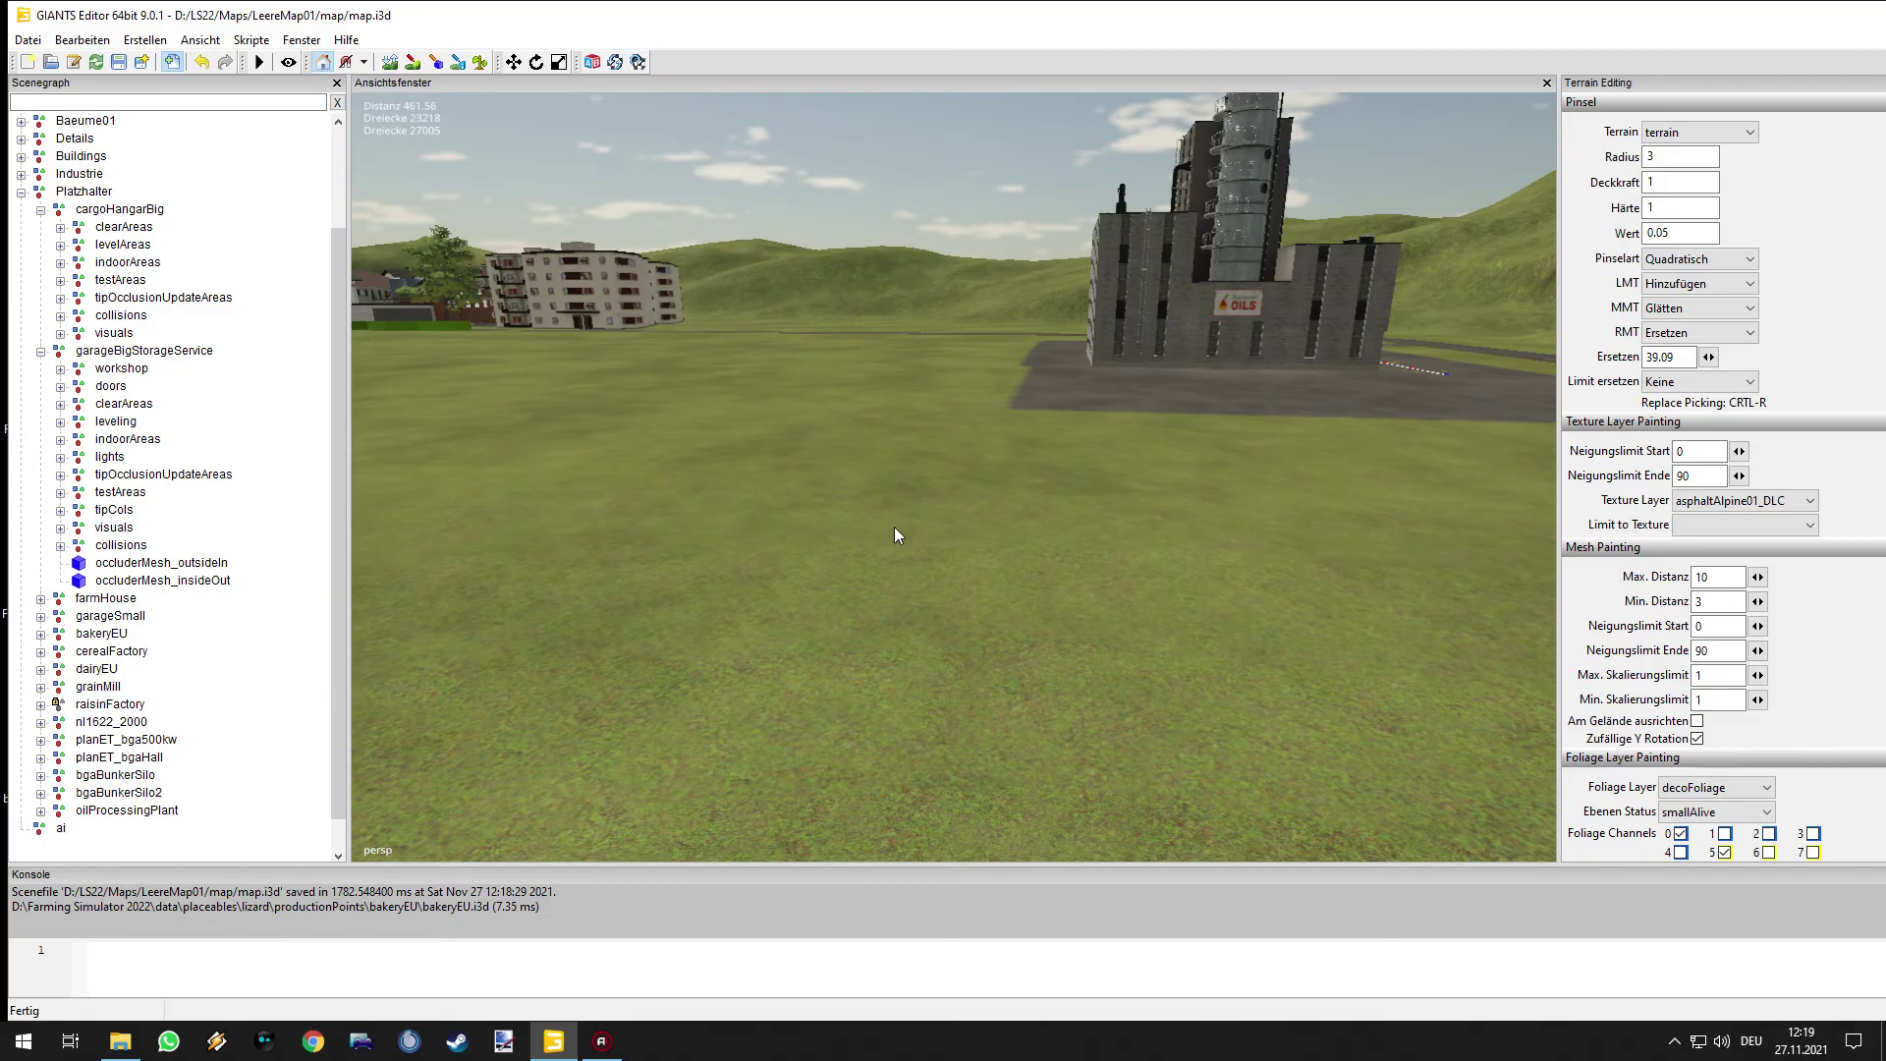
- Examine the imported dairyEU building up close and delete it from the scene root
key("f")
left_click_drag(894, 526, 953, 527, "alt")
right_click_drag(953, 527, 653, 587, "alt")
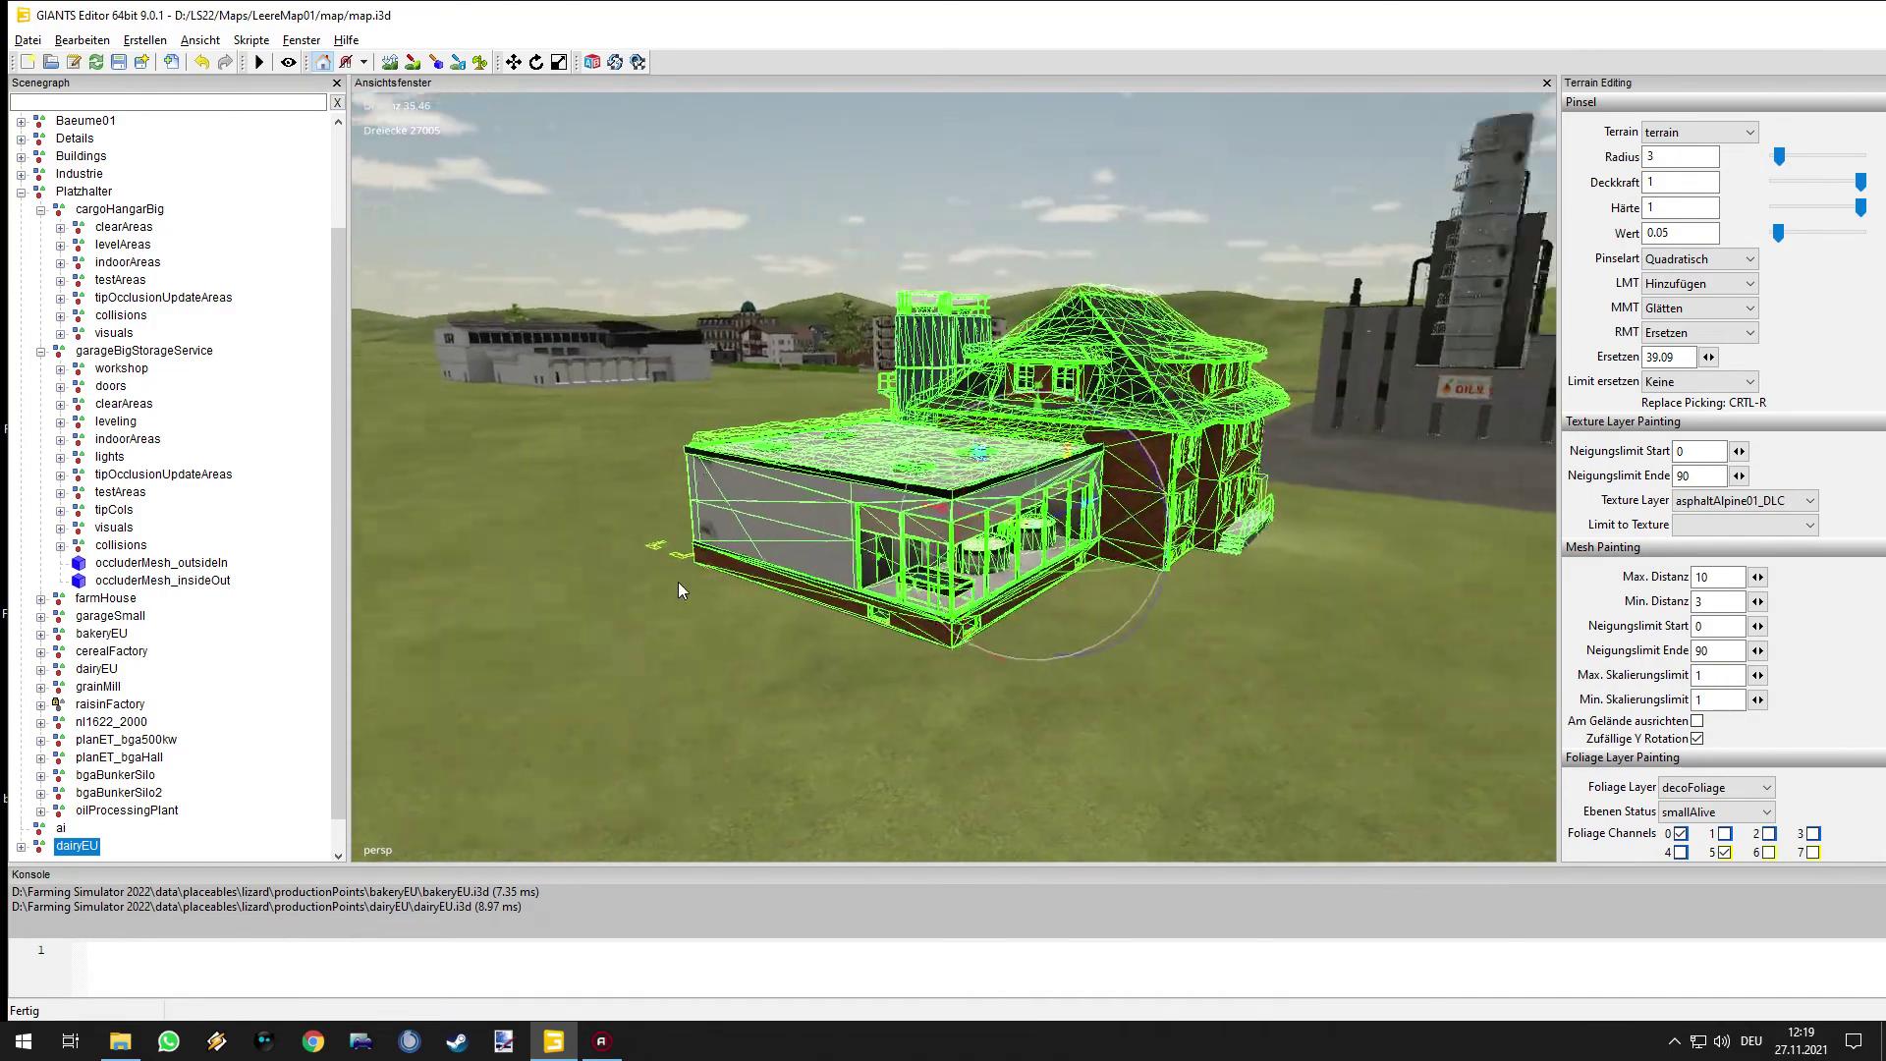
scroll(652, 588, "up", 3)
key("Delete")
- Import tailorShop.i3d from the tailorShop folder of the lizard productionPoints
left_click(171, 62)
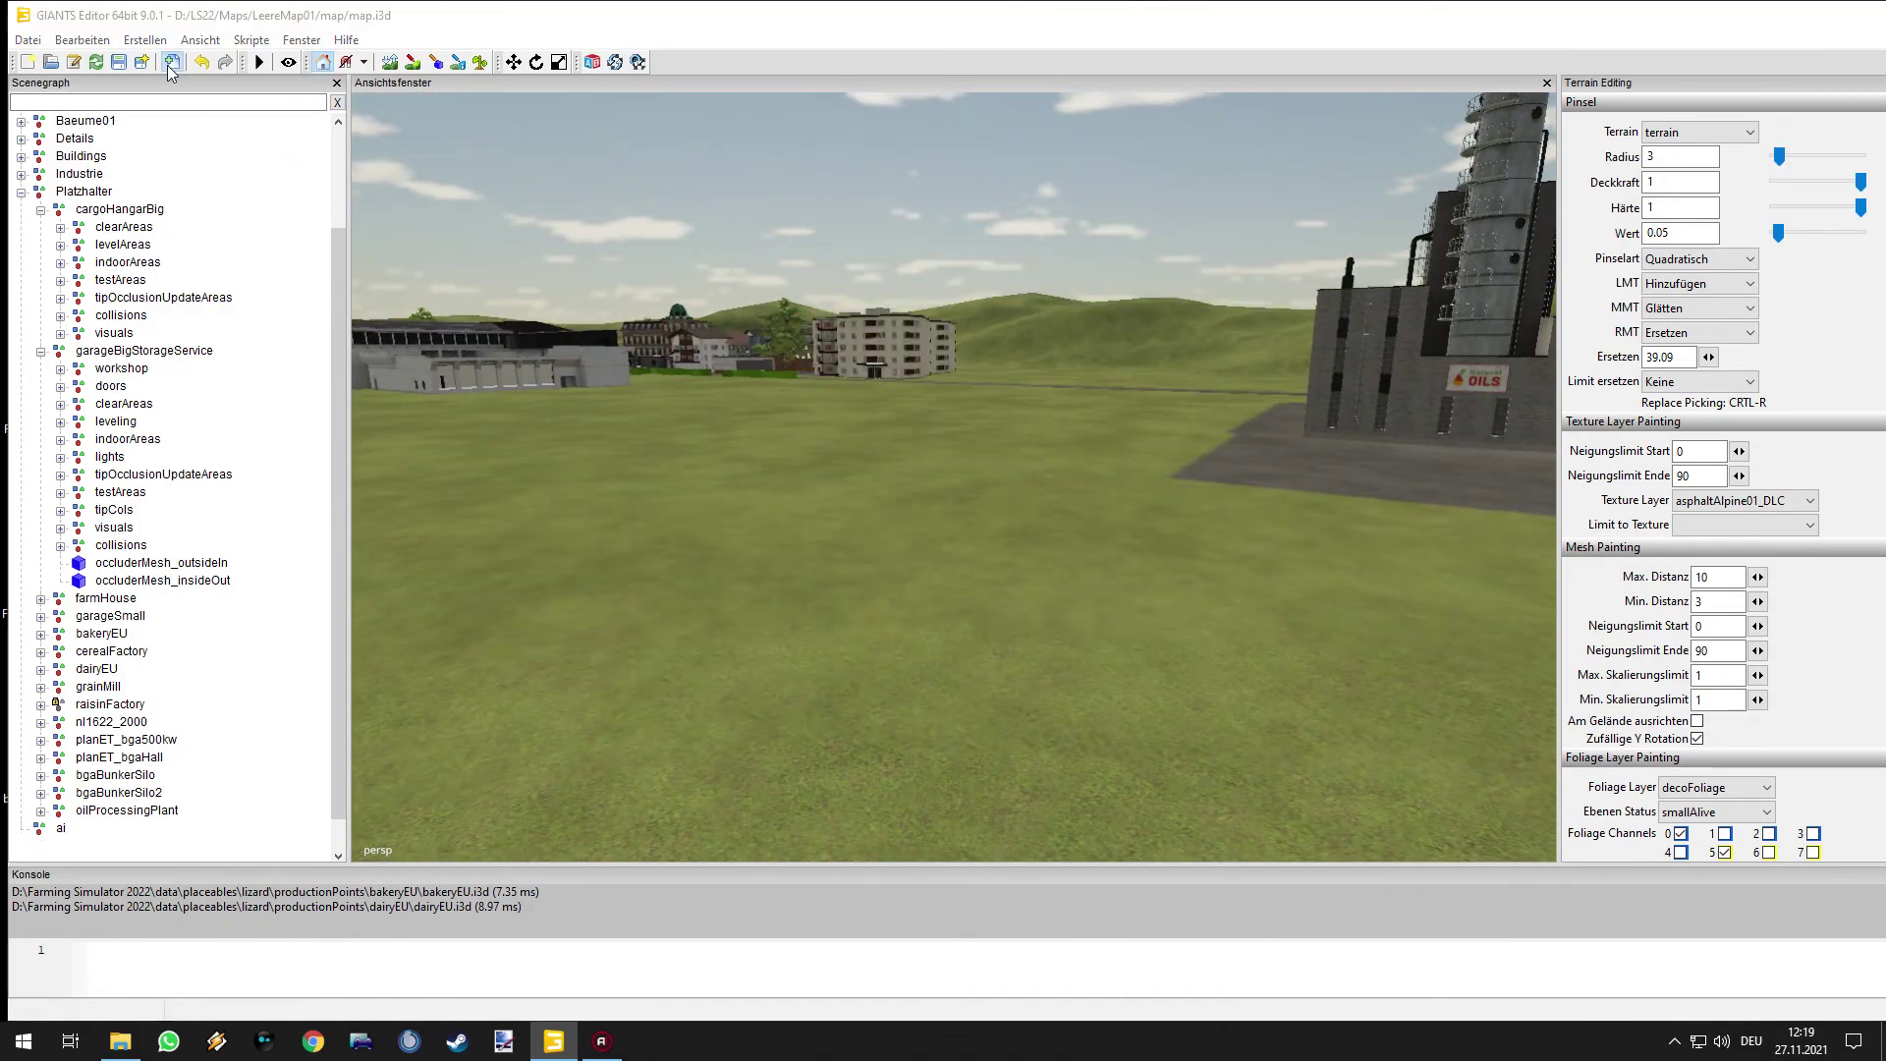
left_click(791, 225)
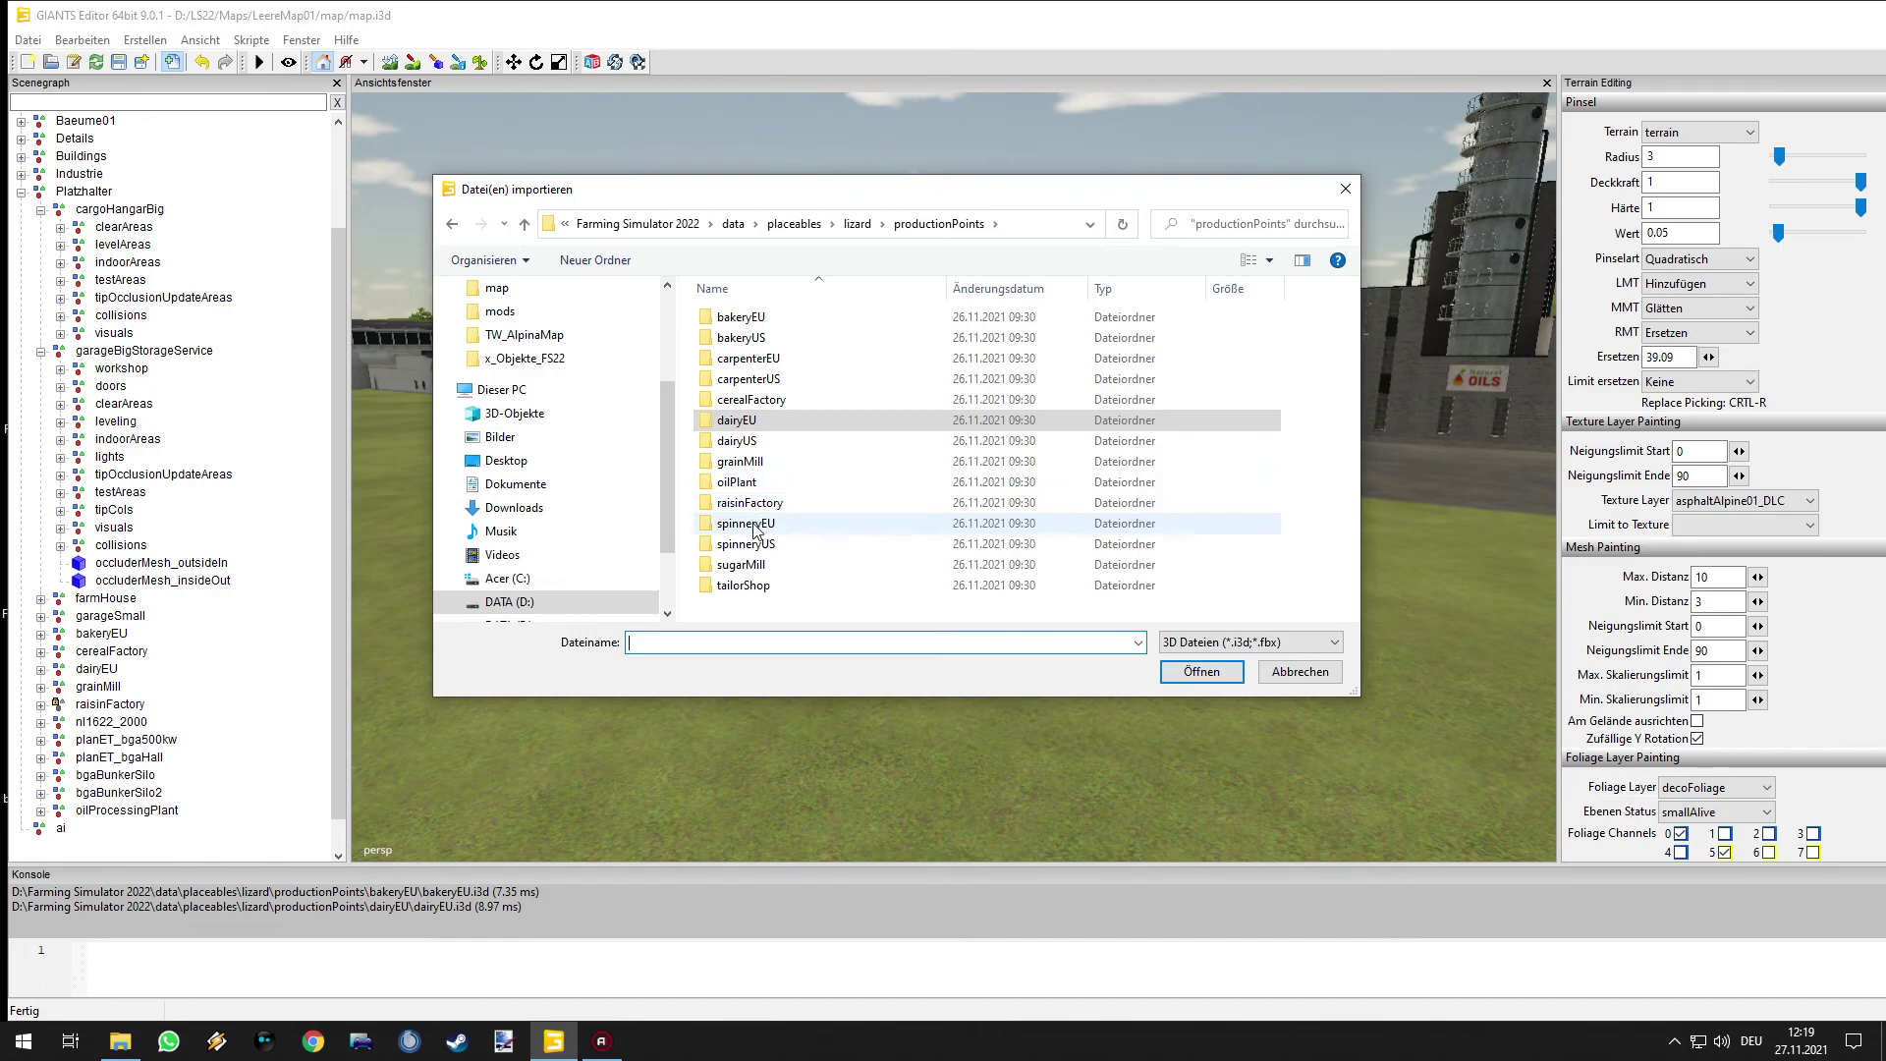
double_click(744, 588)
double_click(739, 338)
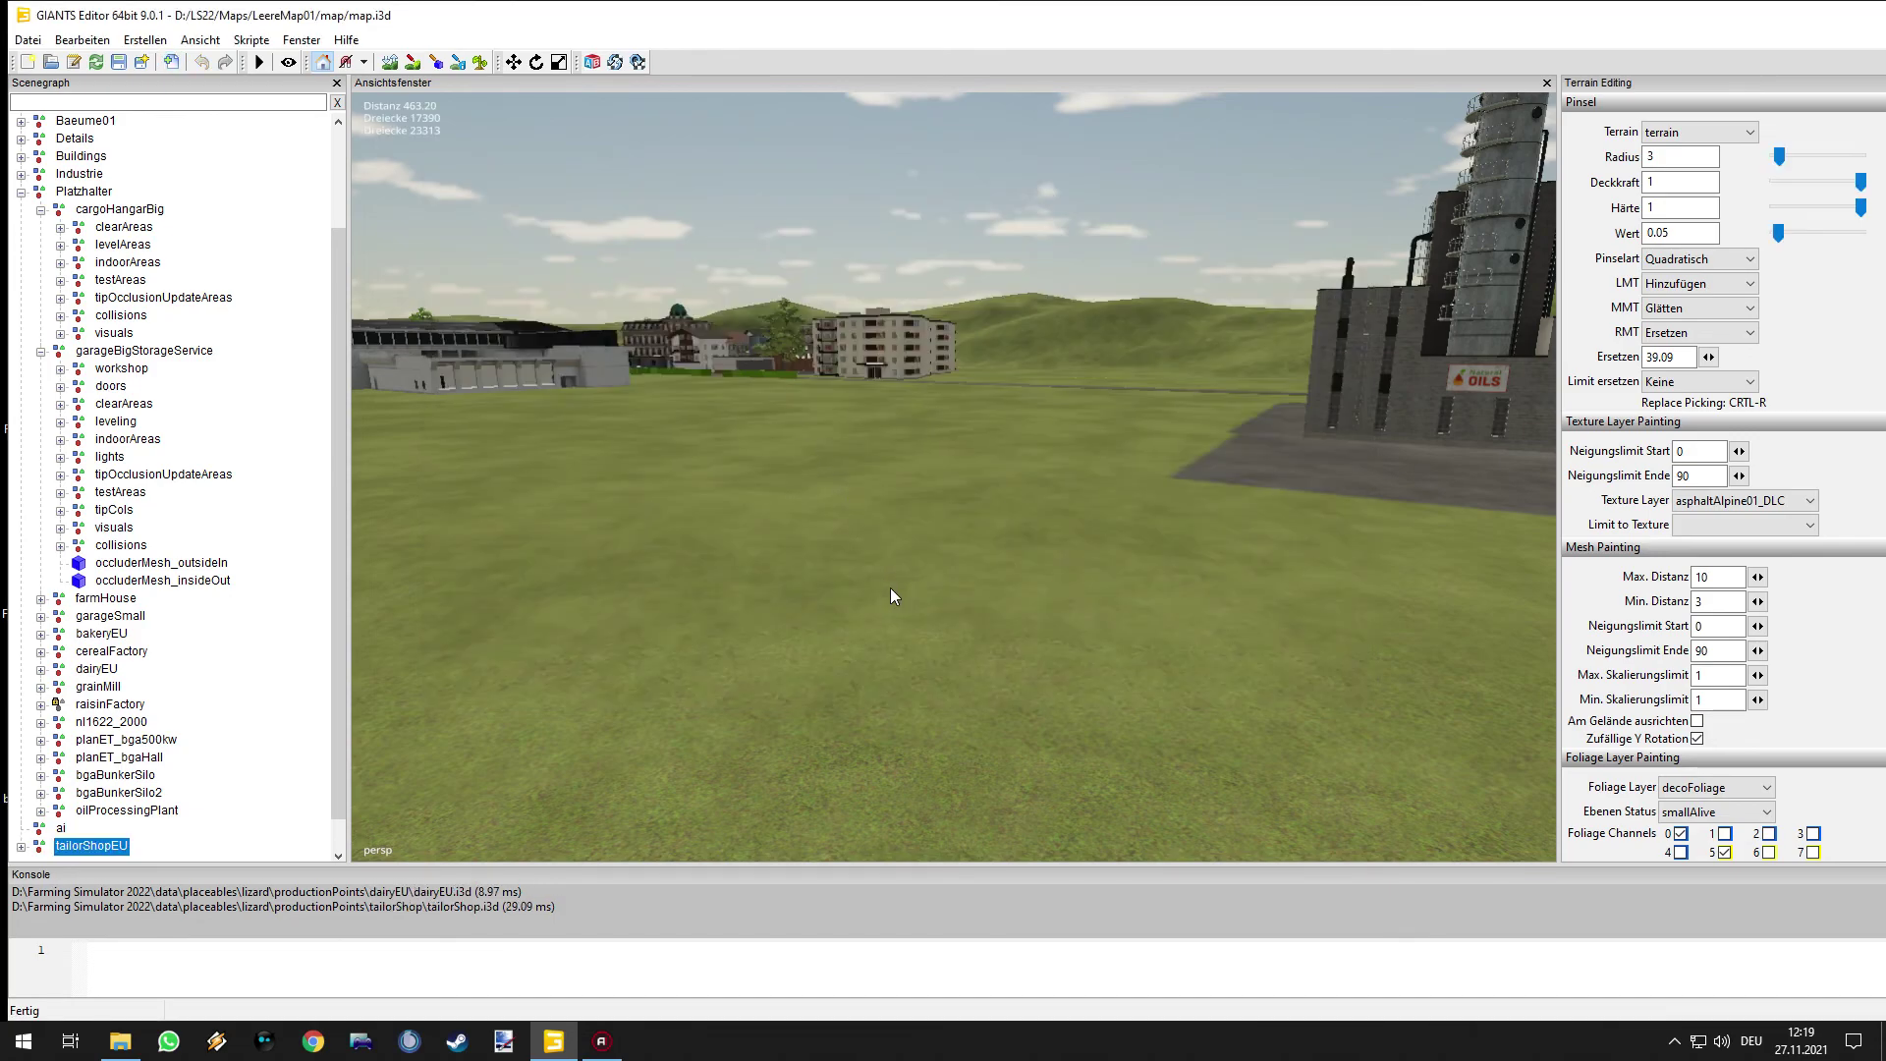
- Examine the imported tailor shop building from several sides, up close and from a distance
left_click_drag(873, 561, 797, 603, "alt")
right_click_drag(798, 603, 1077, 601, "alt")
left_click_drag(1077, 601, 1004, 496, "alt")
scroll(1005, 495, "up", 5)
left_click_drag(1255, 511, 758, 499, "alt")
scroll(800, 534, "down", 8)
right_click_drag(757, 499, 984, 538, "alt")
left_click_drag(984, 538, 1240, 577, "alt")
right_click_drag(1240, 577, 1091, 581, "alt")
left_click_drag(1090, 582, 960, 584, "alt")
- Delete tailorShopEU from the scene root and save the map
right_click_drag(960, 592, 550, 224)
key("Delete")
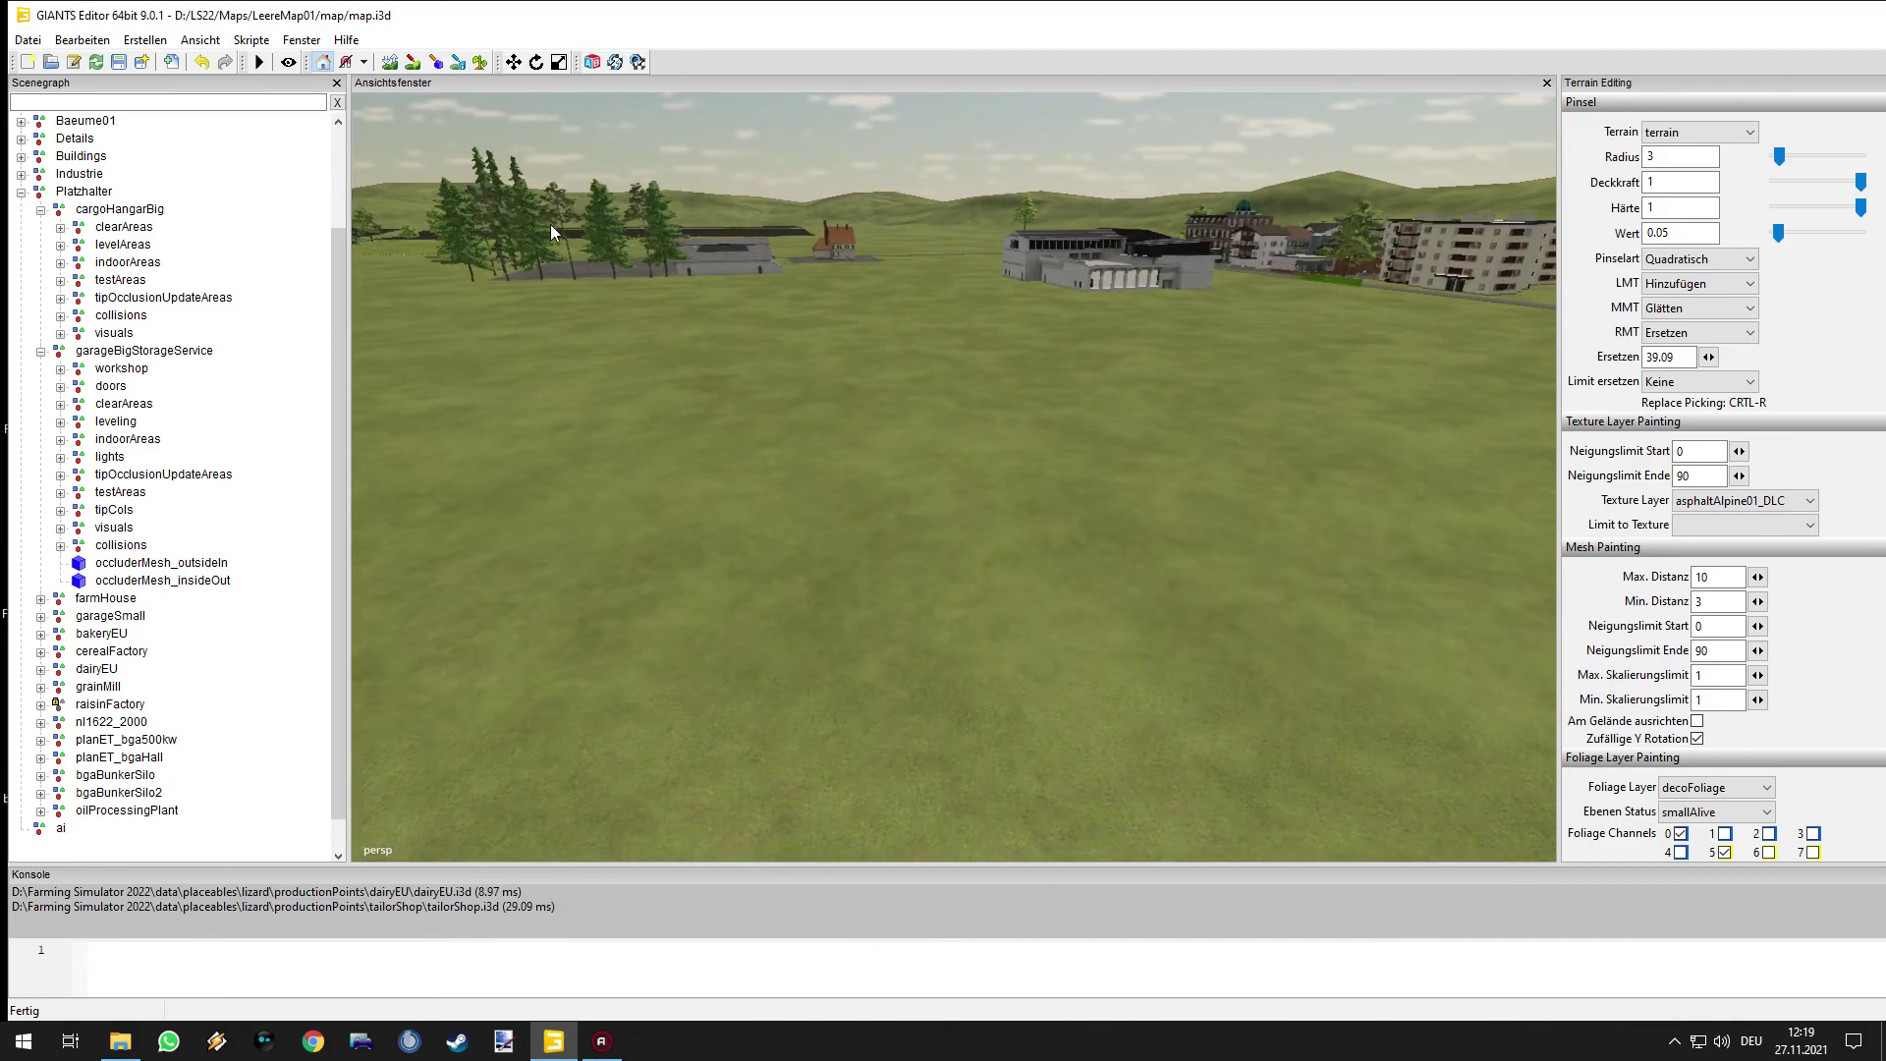
left_click(126, 64)
- Import workshop.i3d from the workshop folder of the lizard placeables
left_click(171, 63)
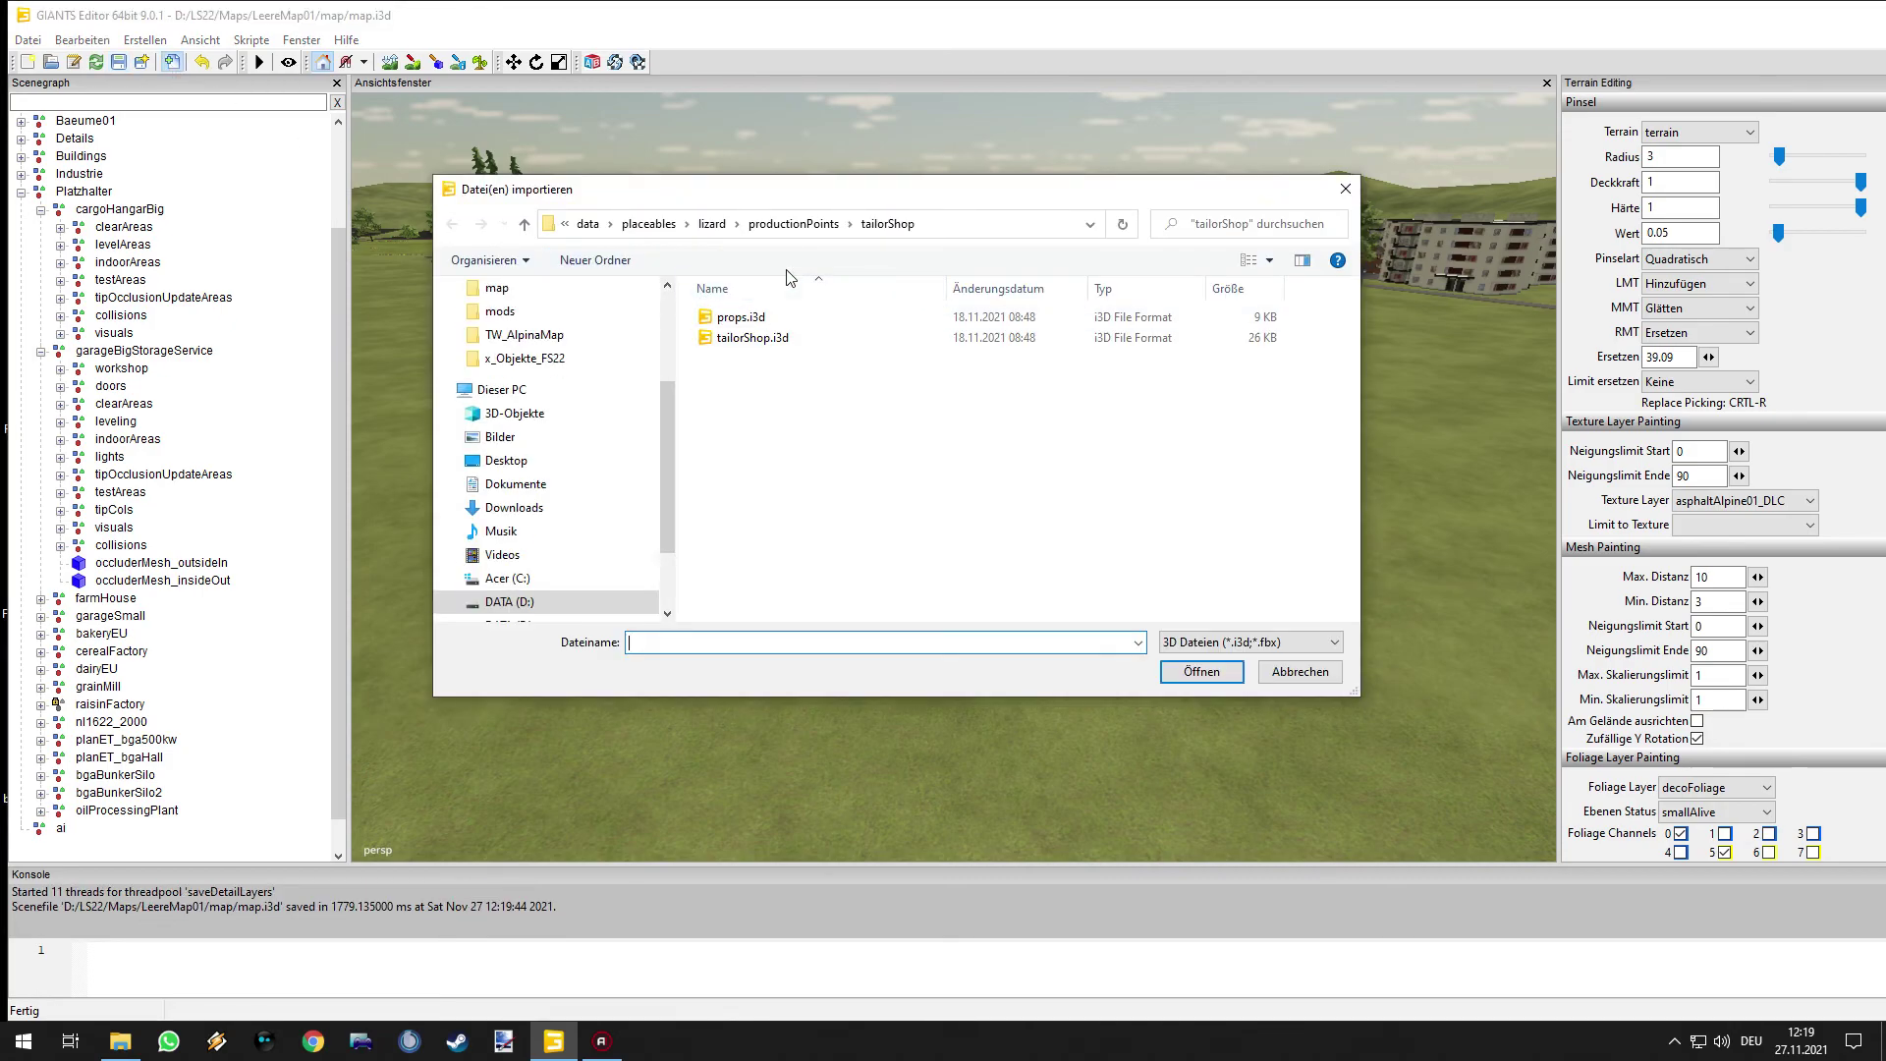
left_click(786, 225)
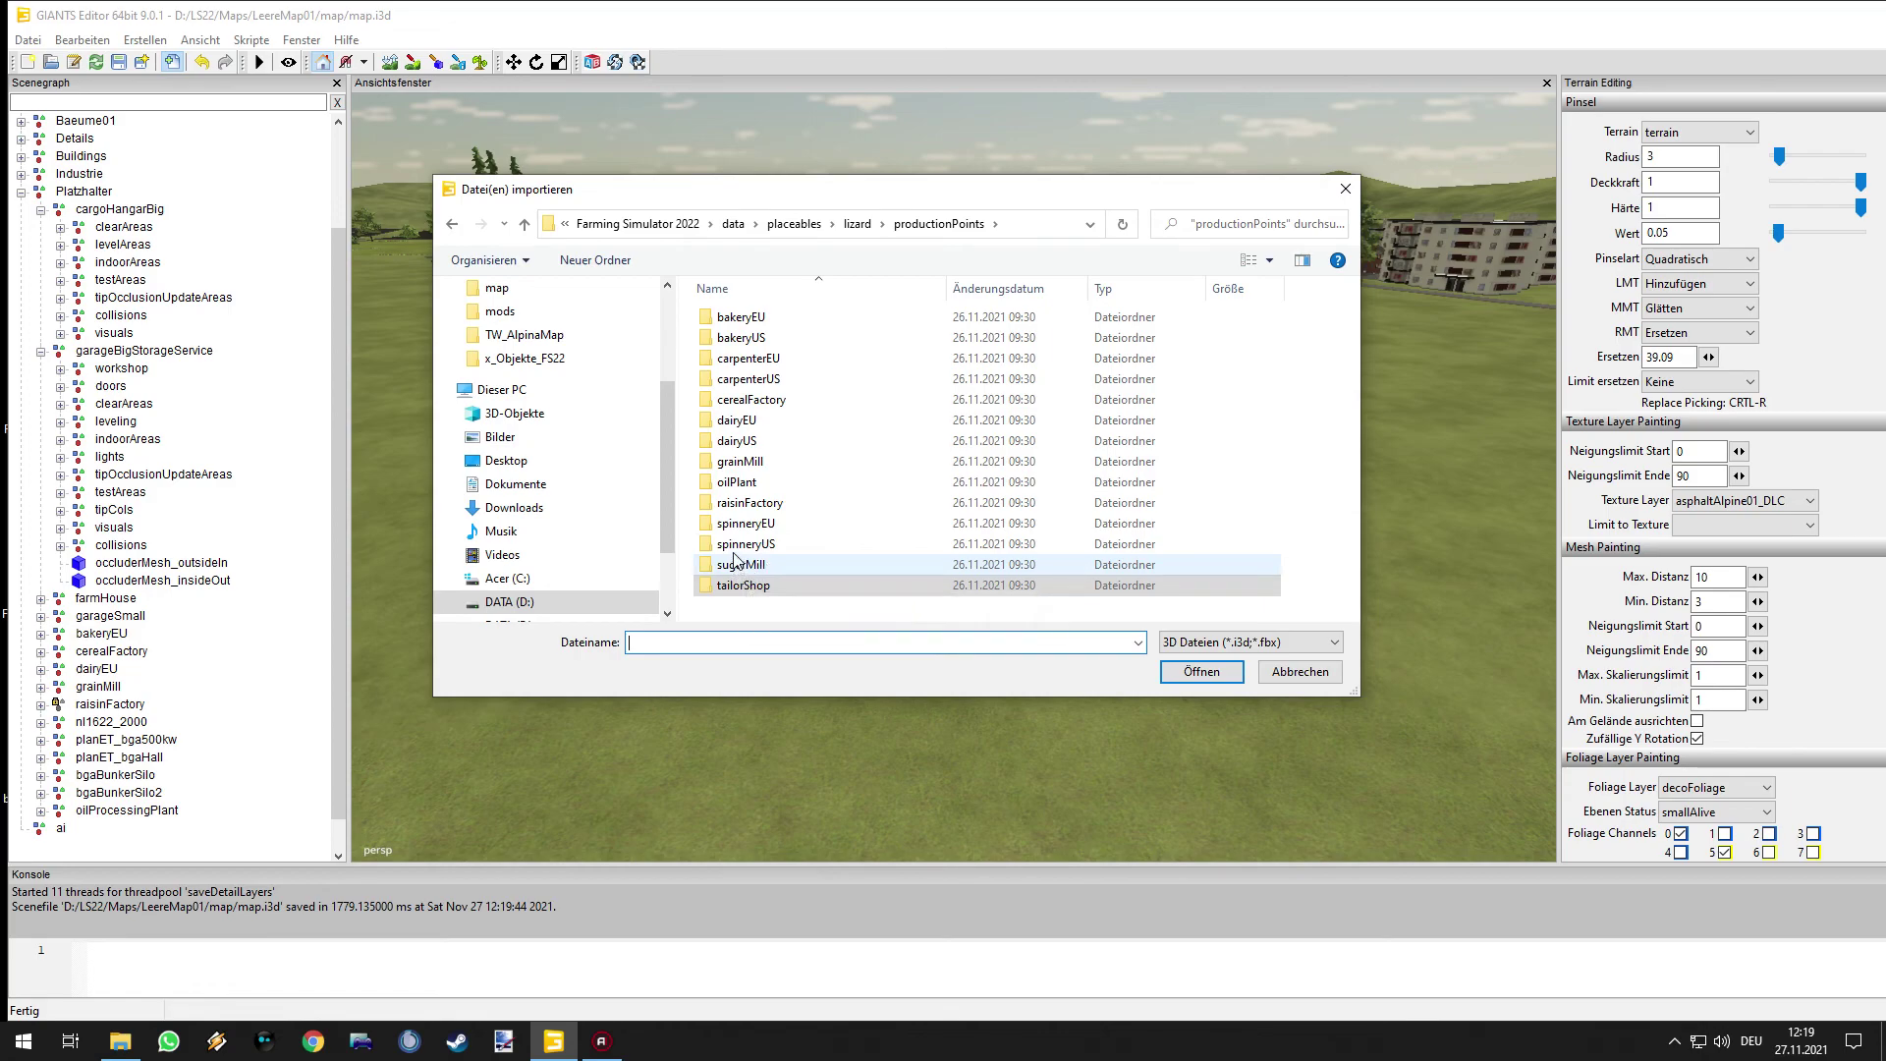
left_click(857, 224)
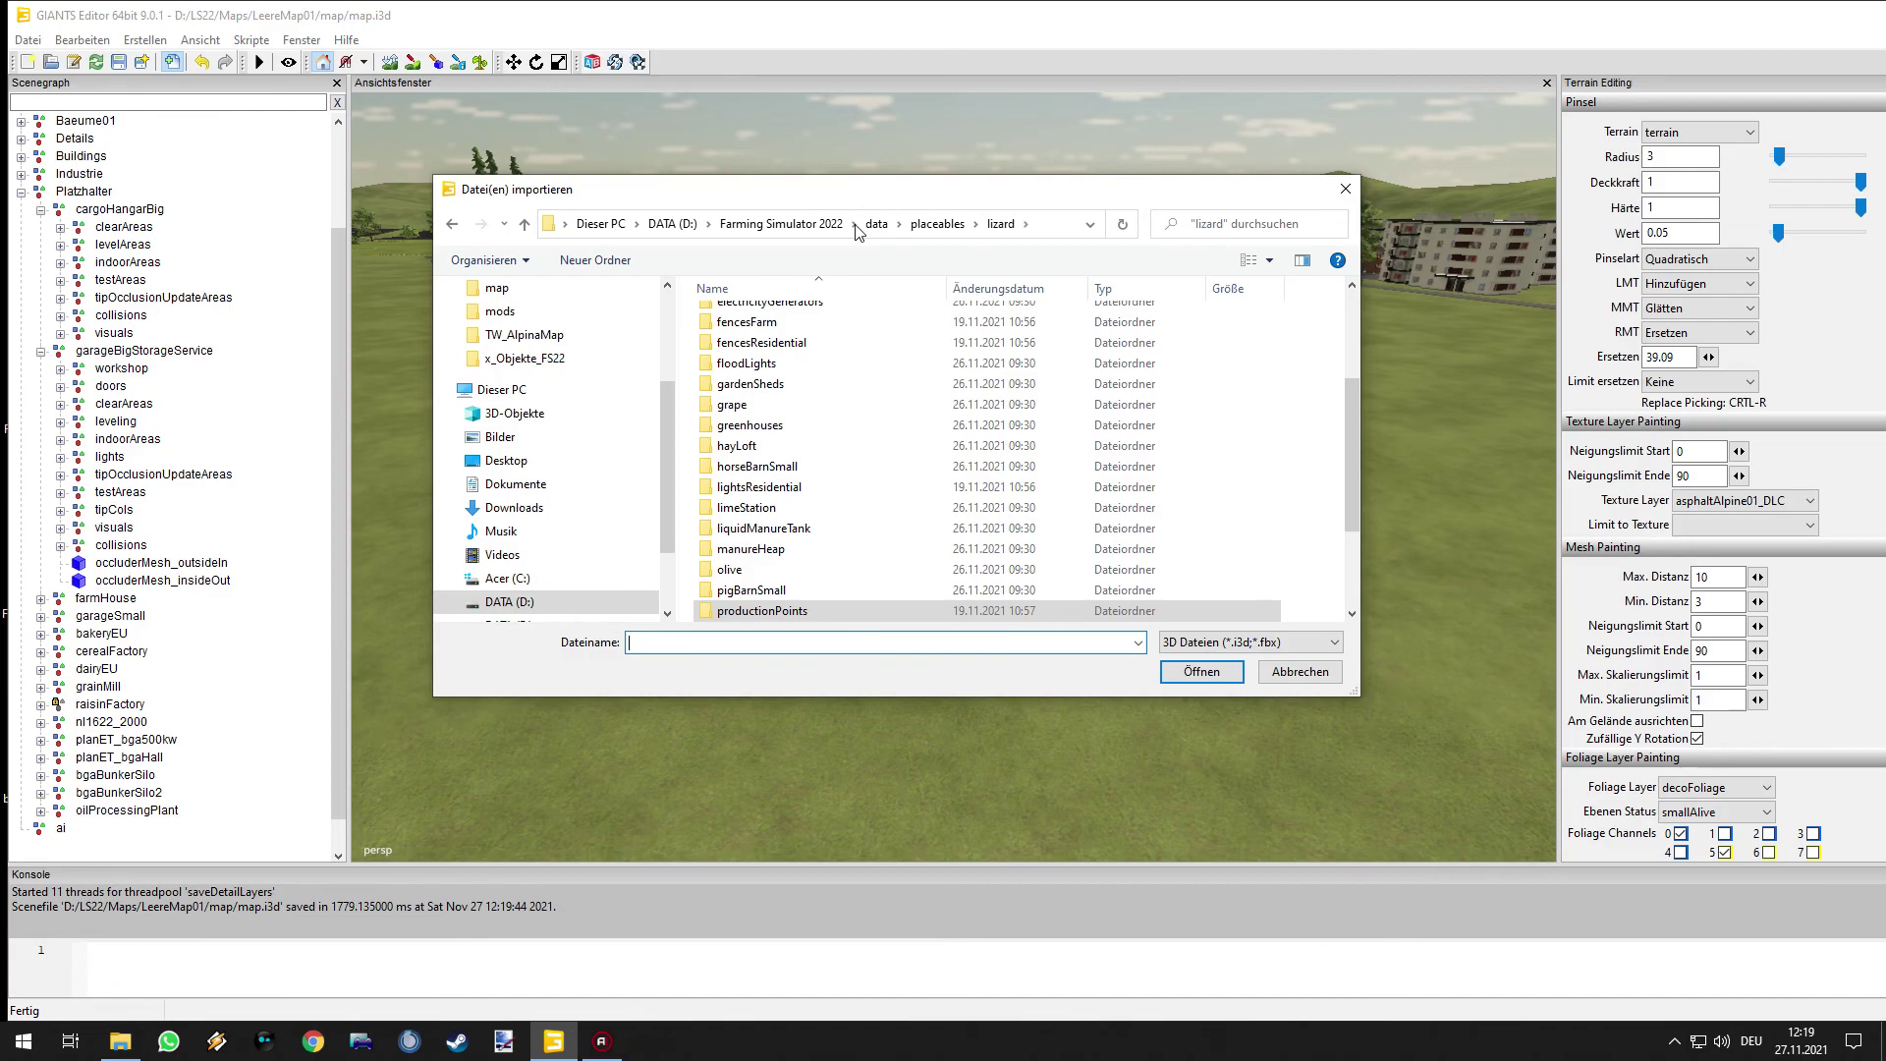
left_click_drag(1356, 488, 1348, 566)
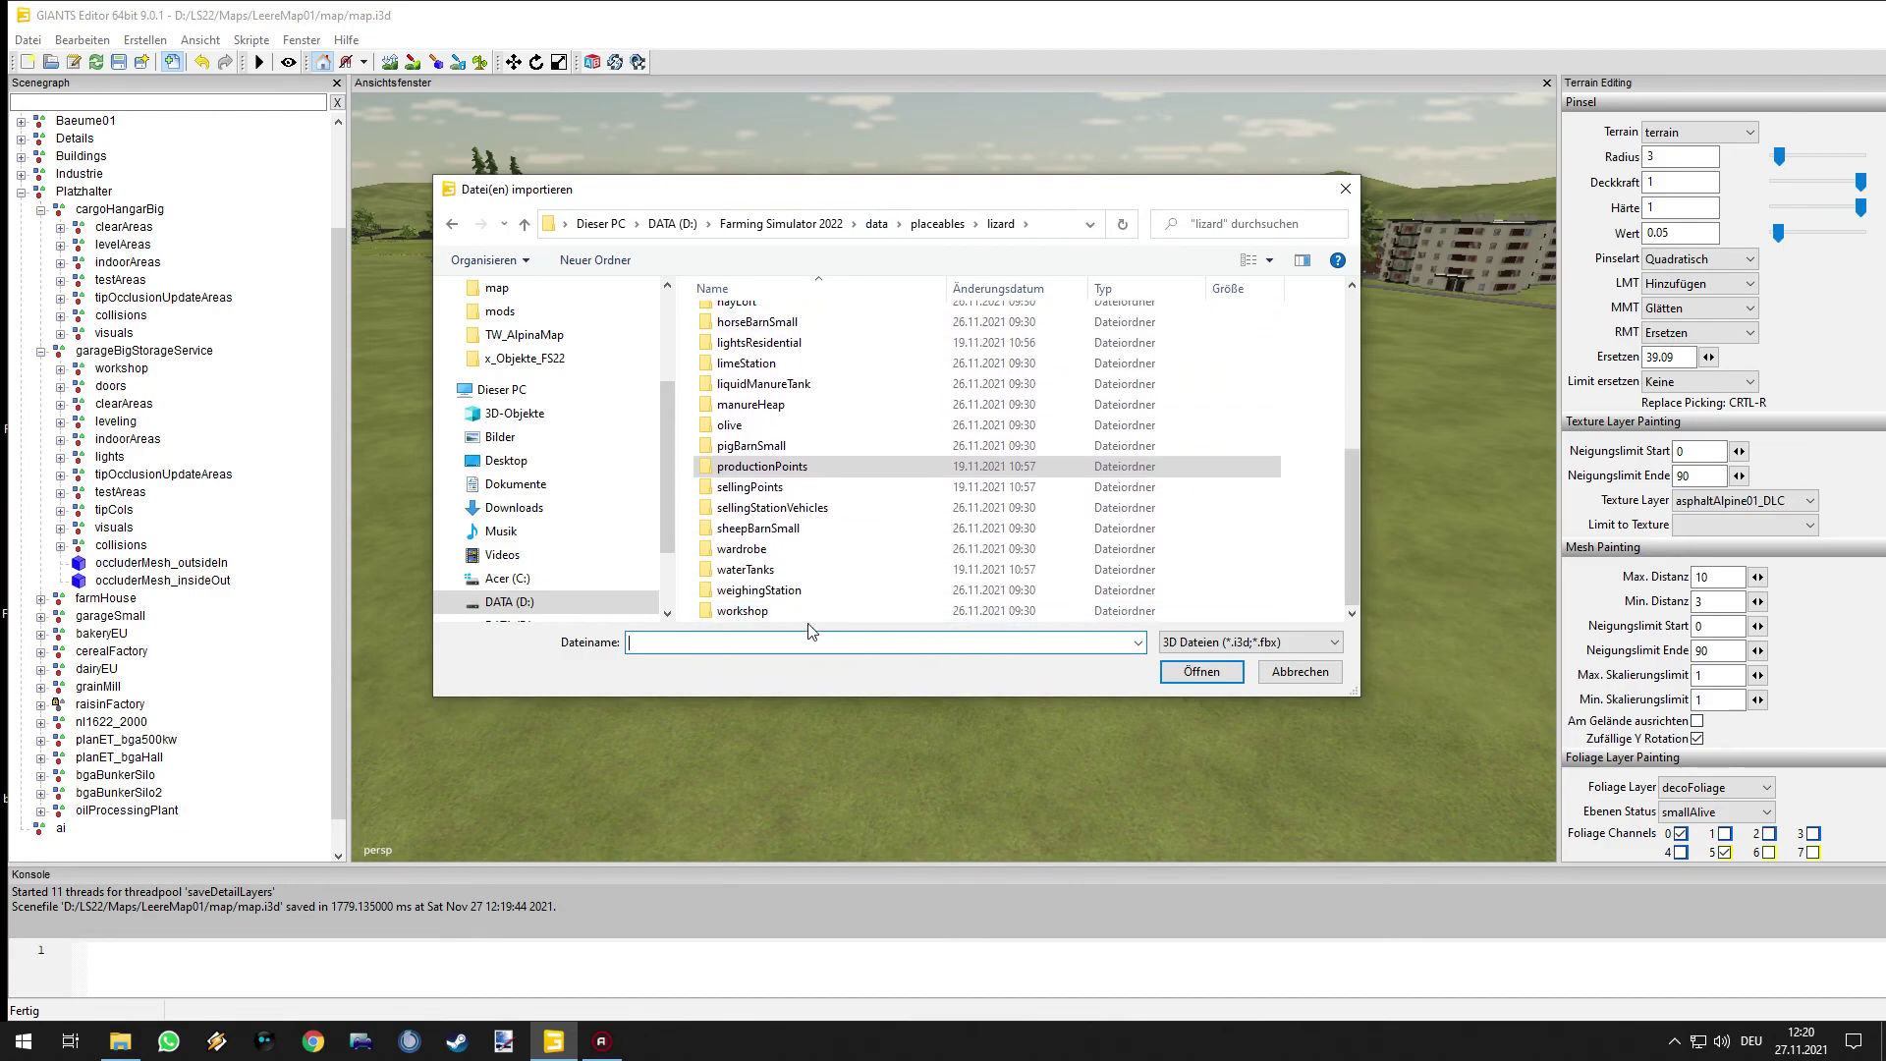
double_click(739, 611)
double_click(725, 318)
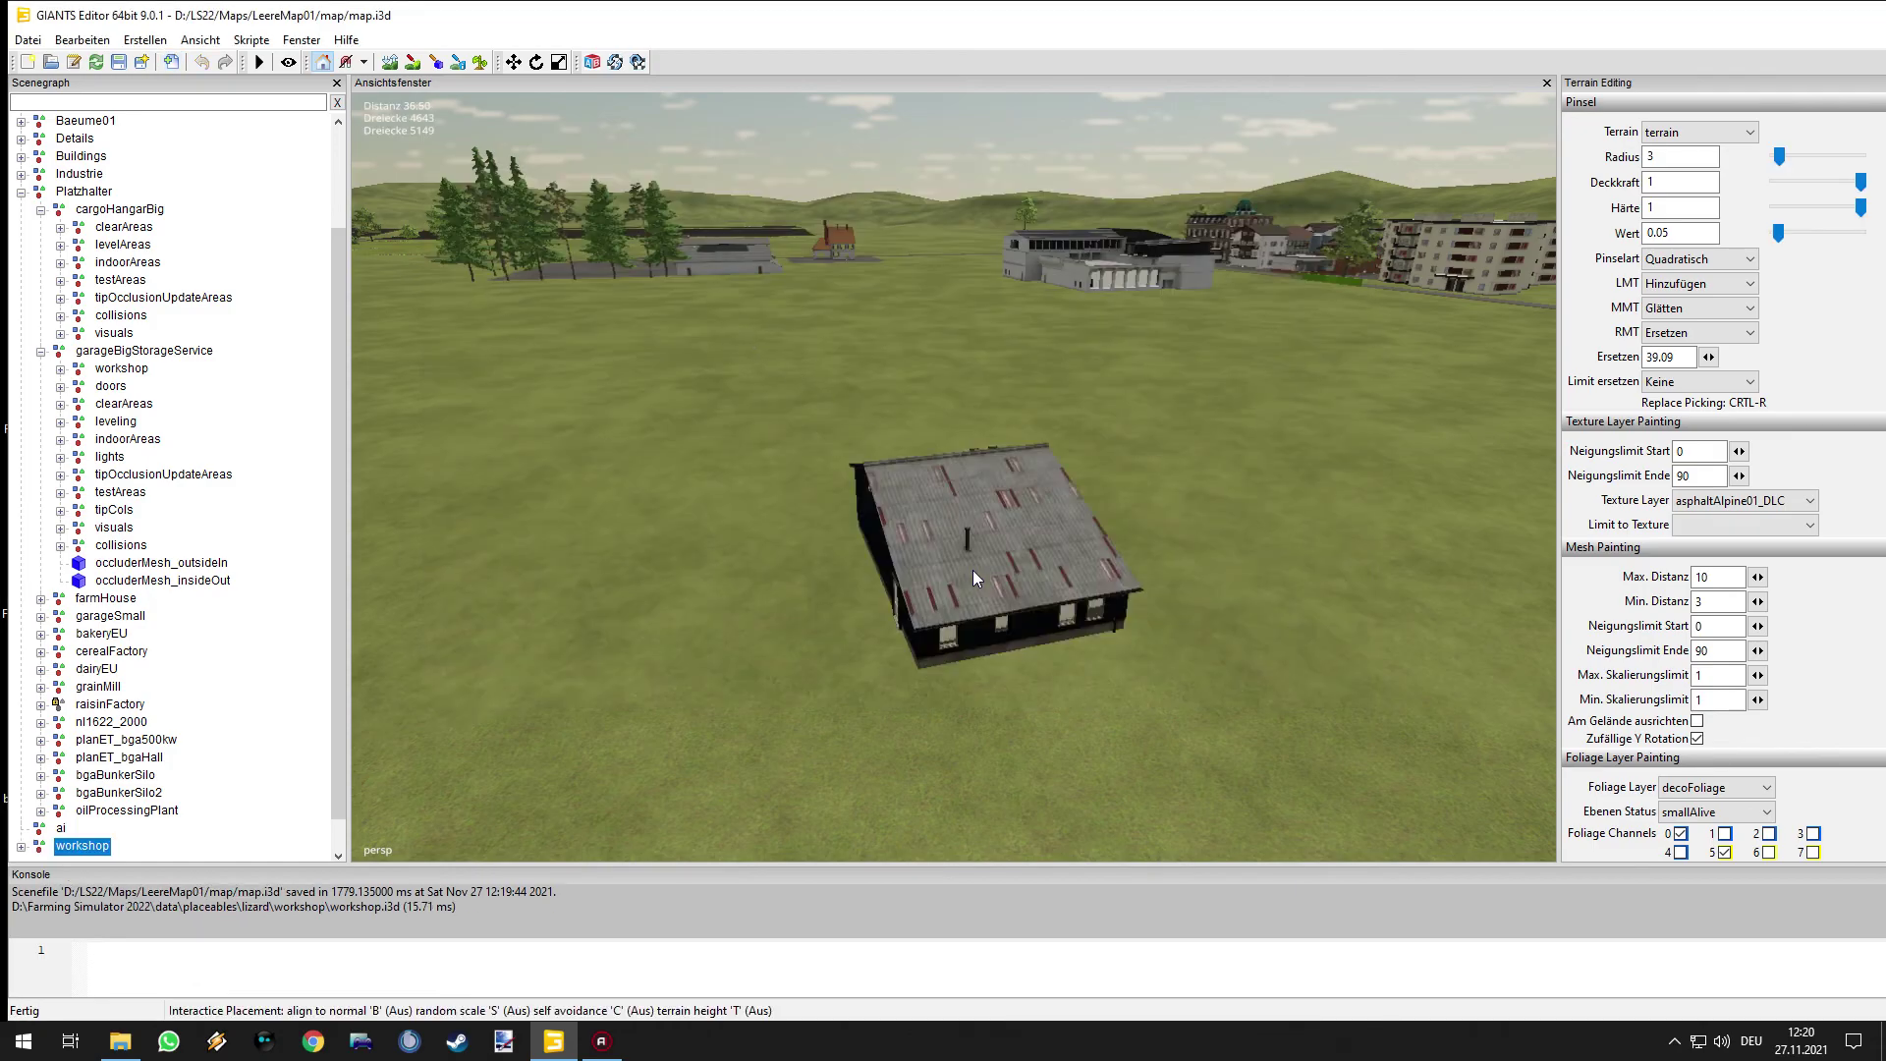
- Place the imported workshop on the grass, examine its front and delete it from the scene root
left_click_drag(959, 570, 882, 576, "alt")
right_click_drag(882, 575, 1334, 597, "alt")
left_click_drag(1334, 597, 1596, 489, "alt")
middle_click_drag(1596, 489, 1266, 560, "alt")
key("f")
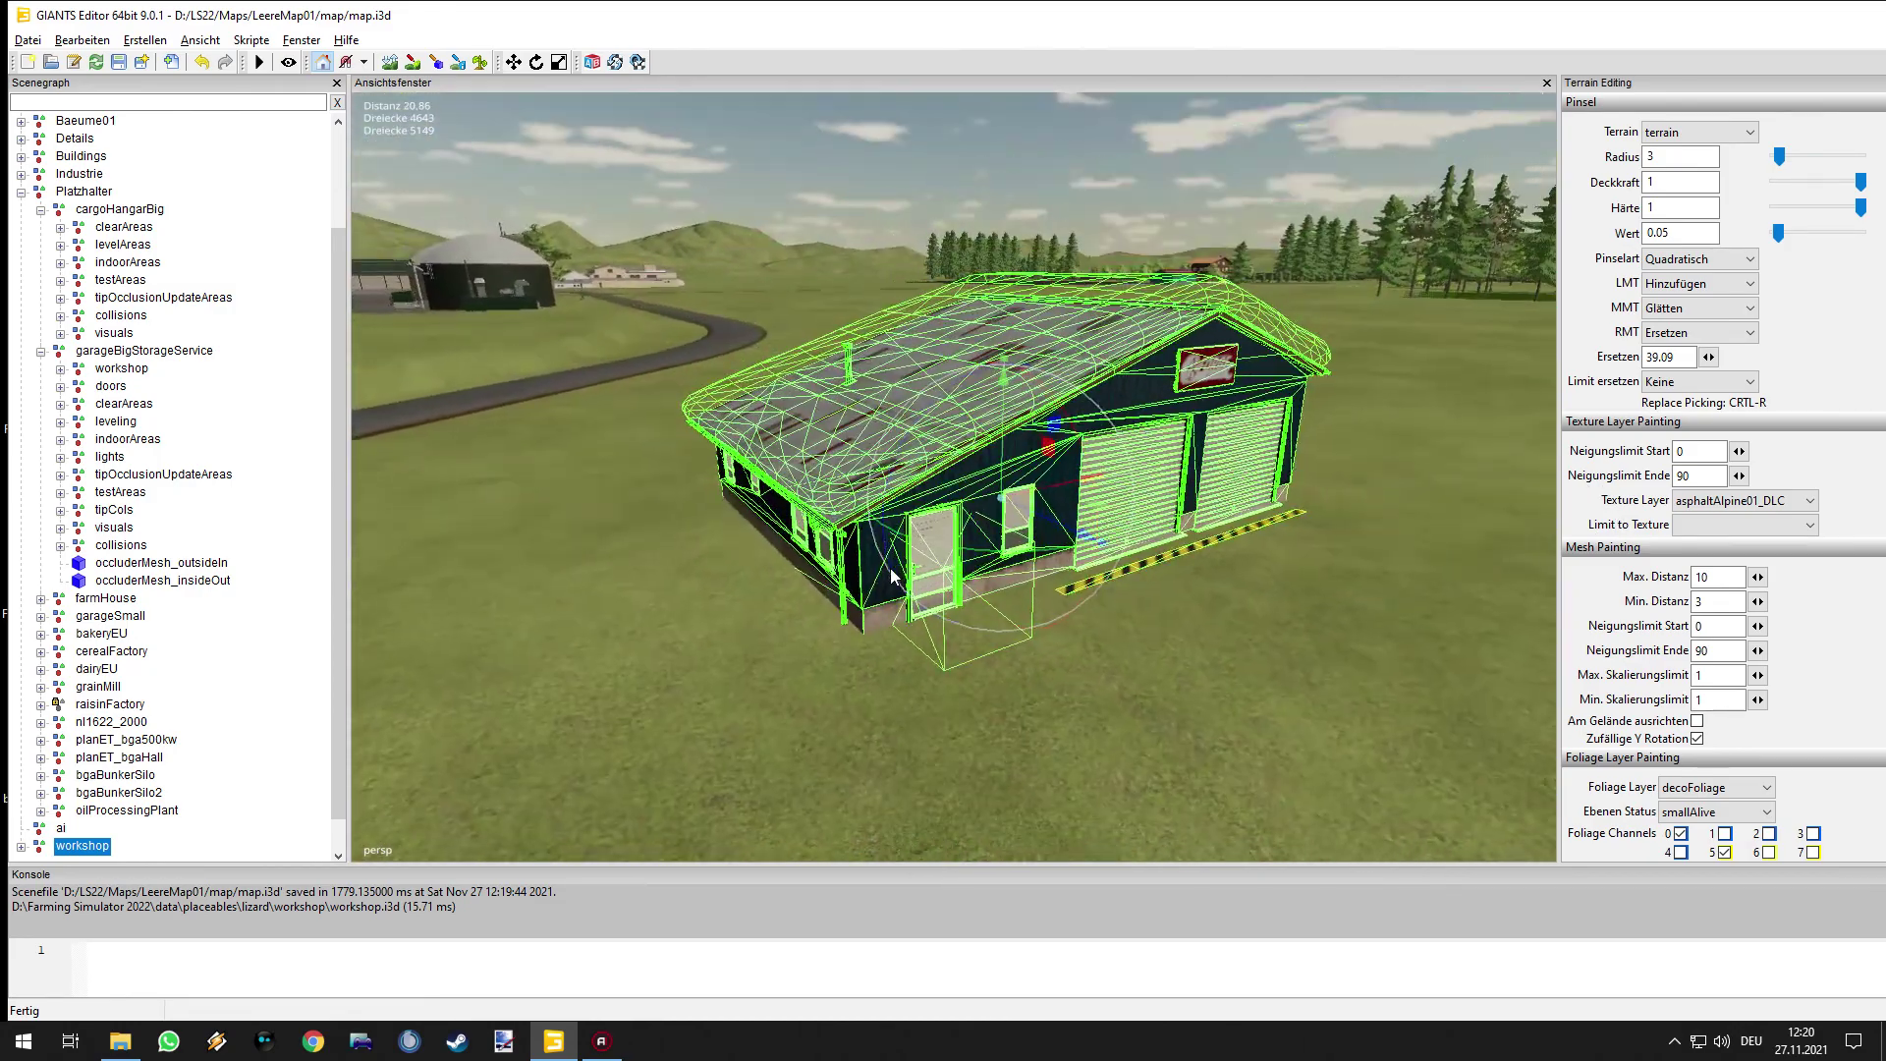
key("Delete")
- Import weighingStationSmall.i3d from the weighingStationSmall folder of the lizard weighingStation placeables
left_click(172, 63)
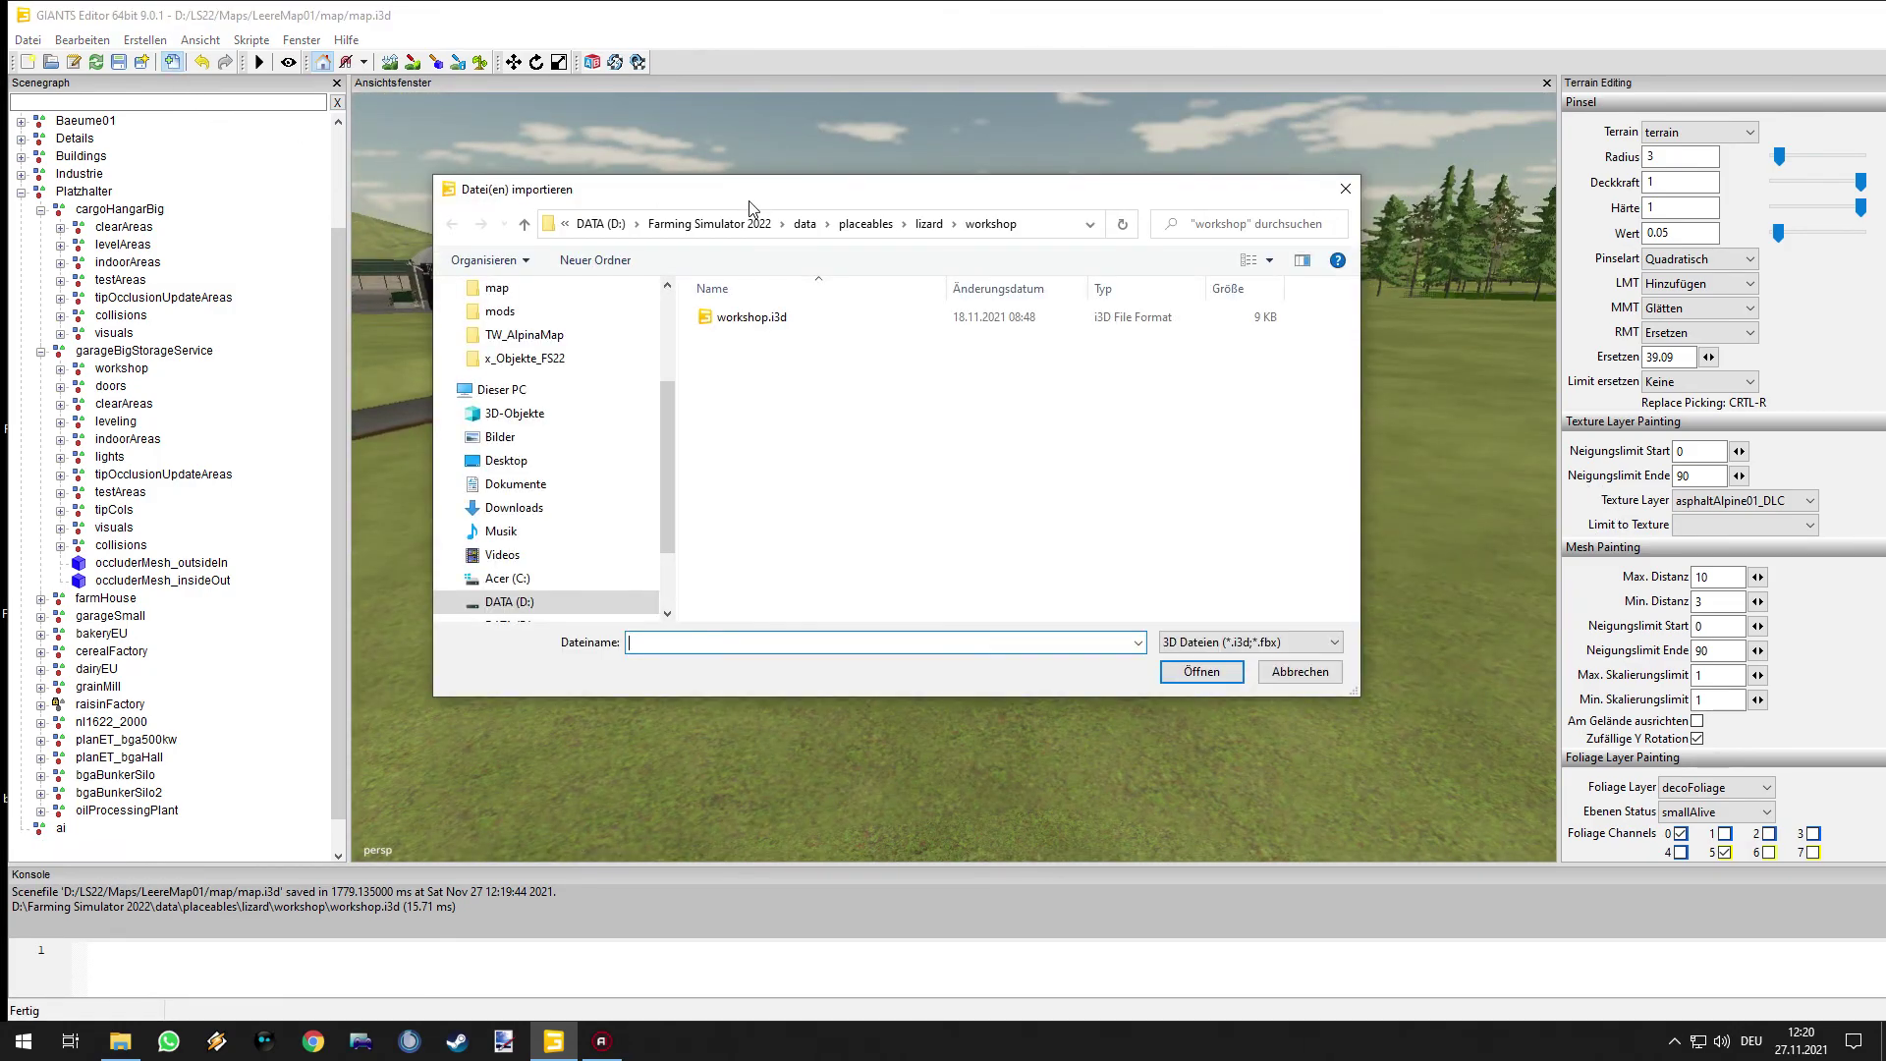
left_click(928, 224)
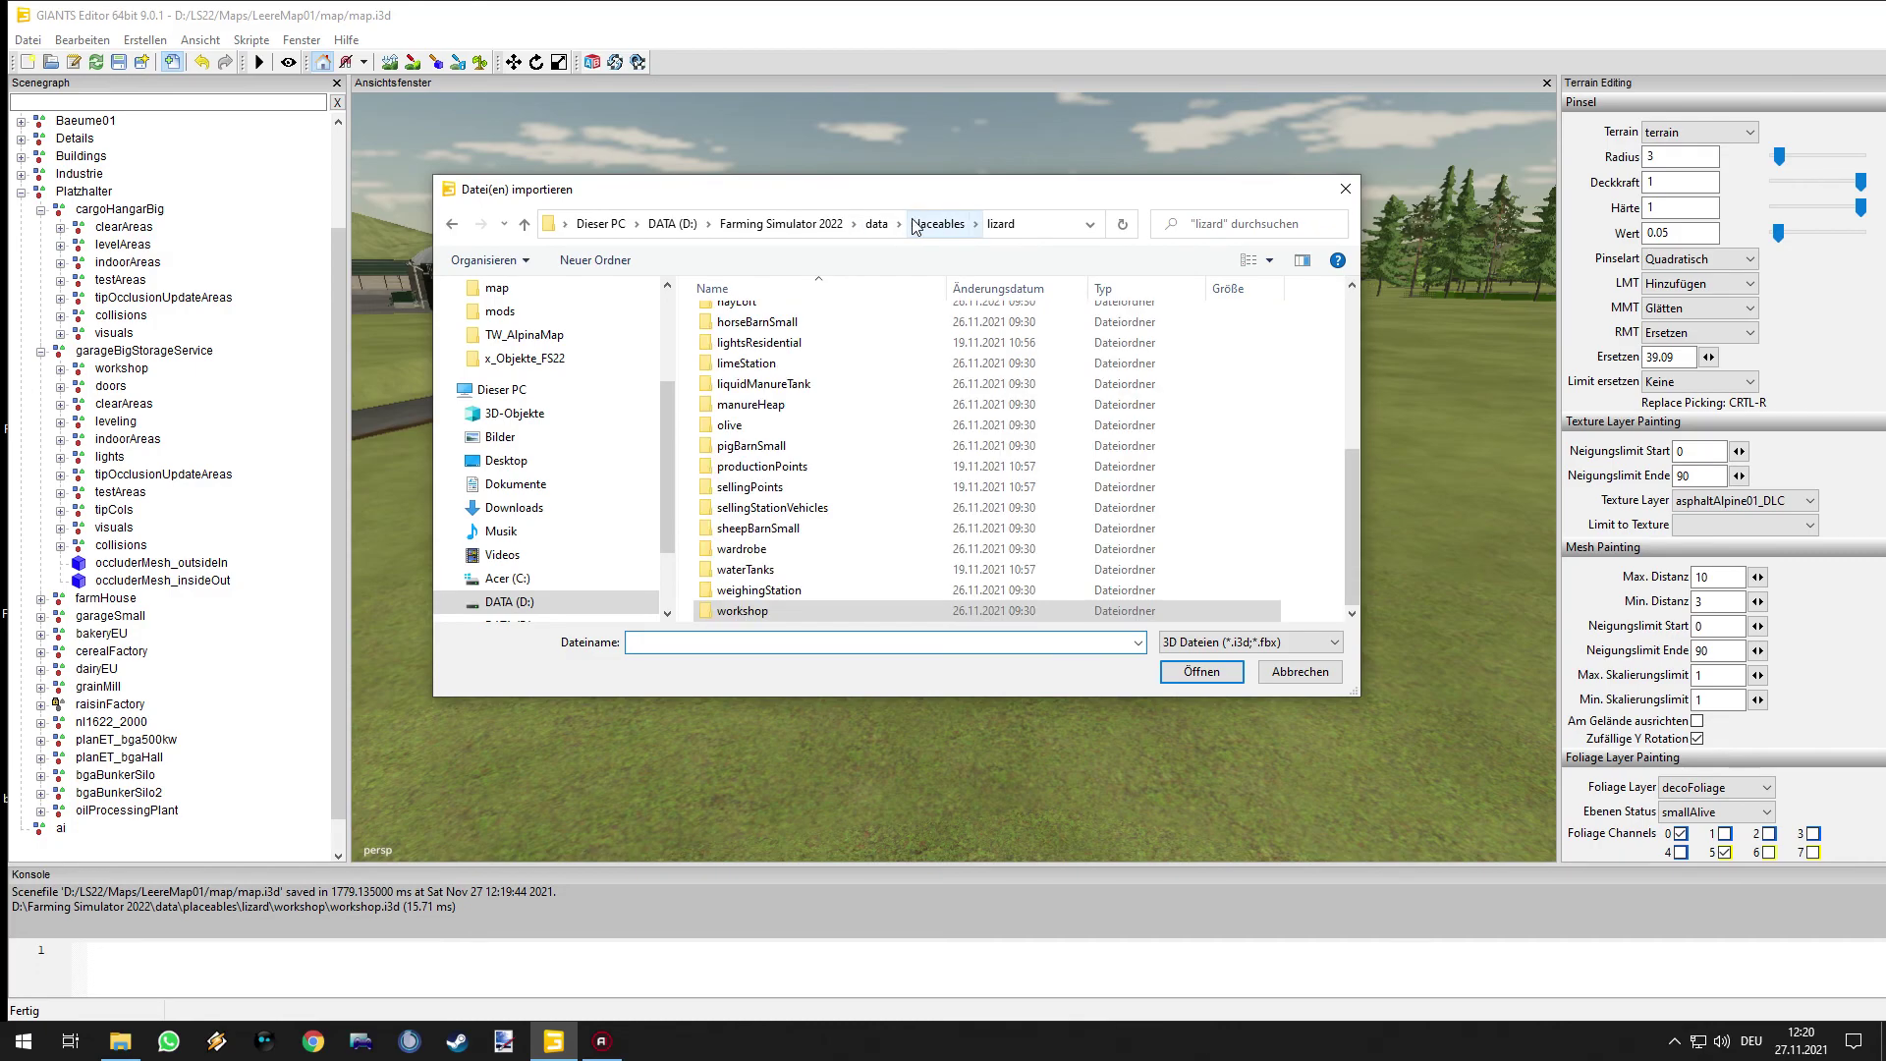
double_click(738, 593)
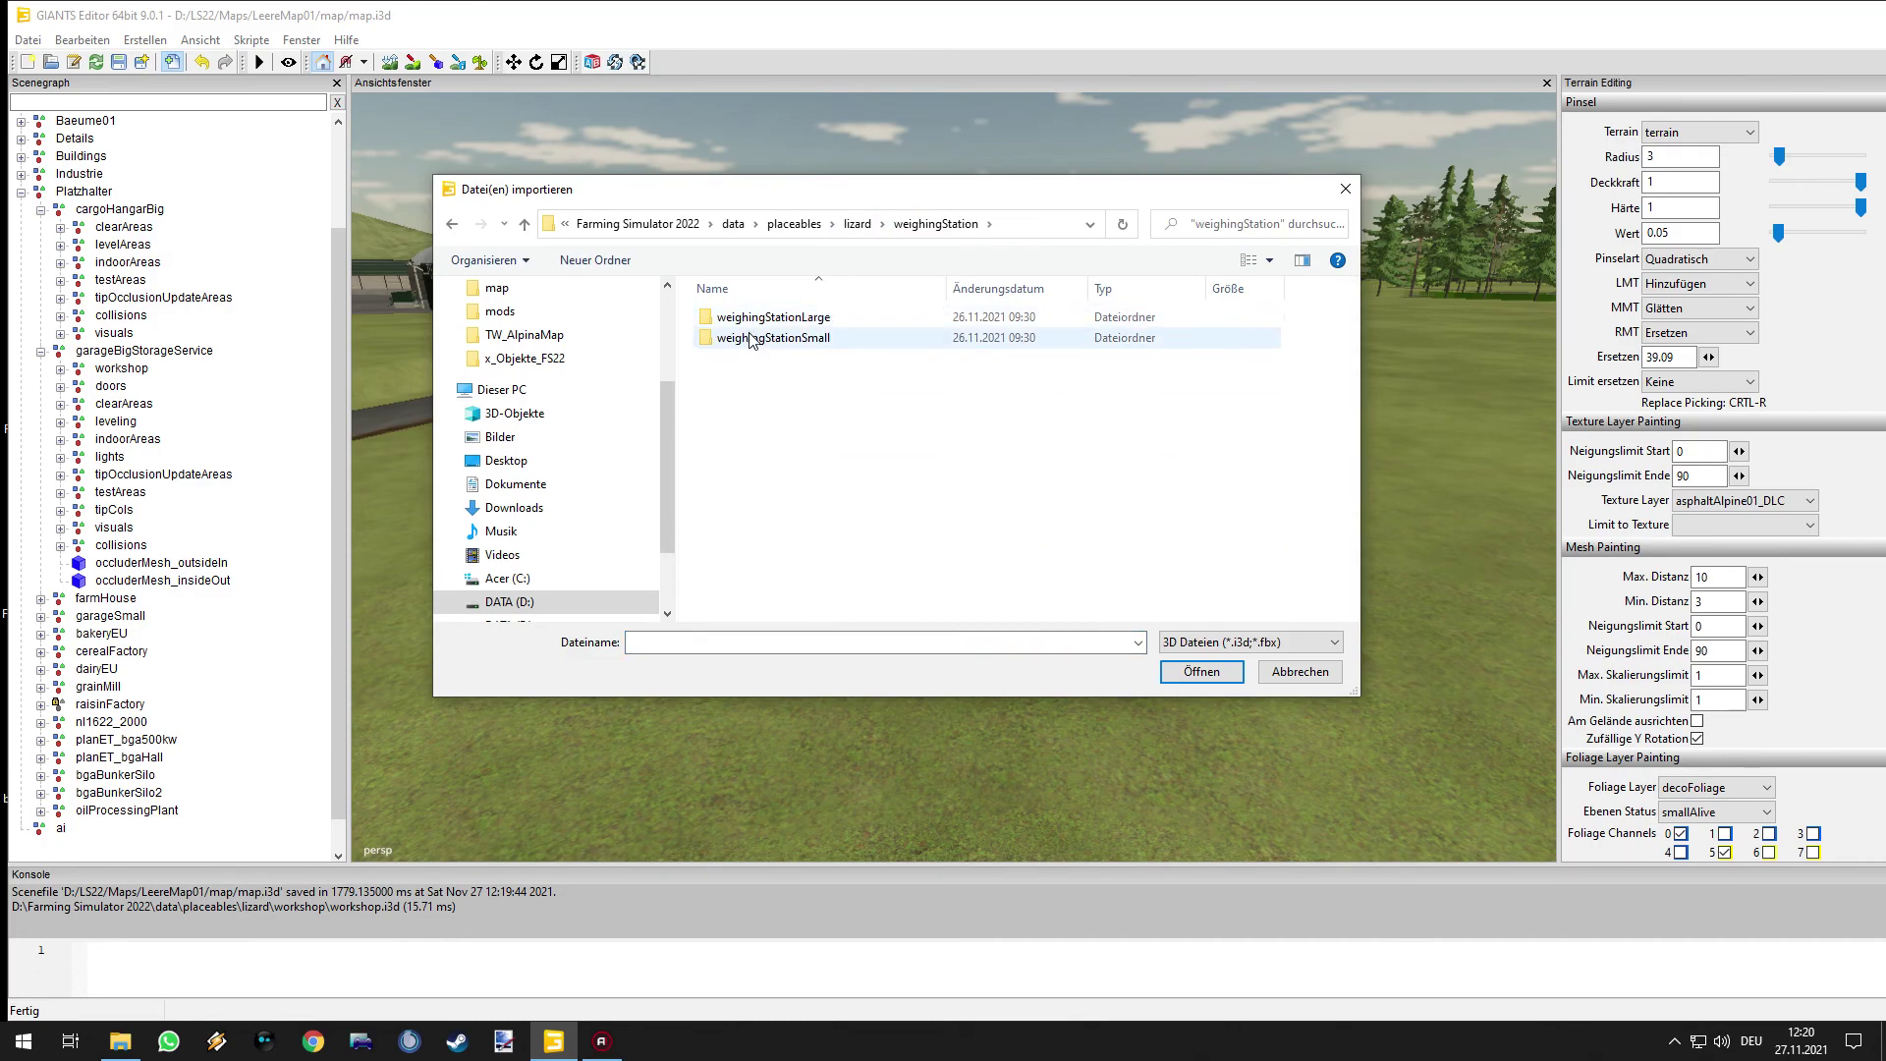
double_click(754, 340)
double_click(776, 317)
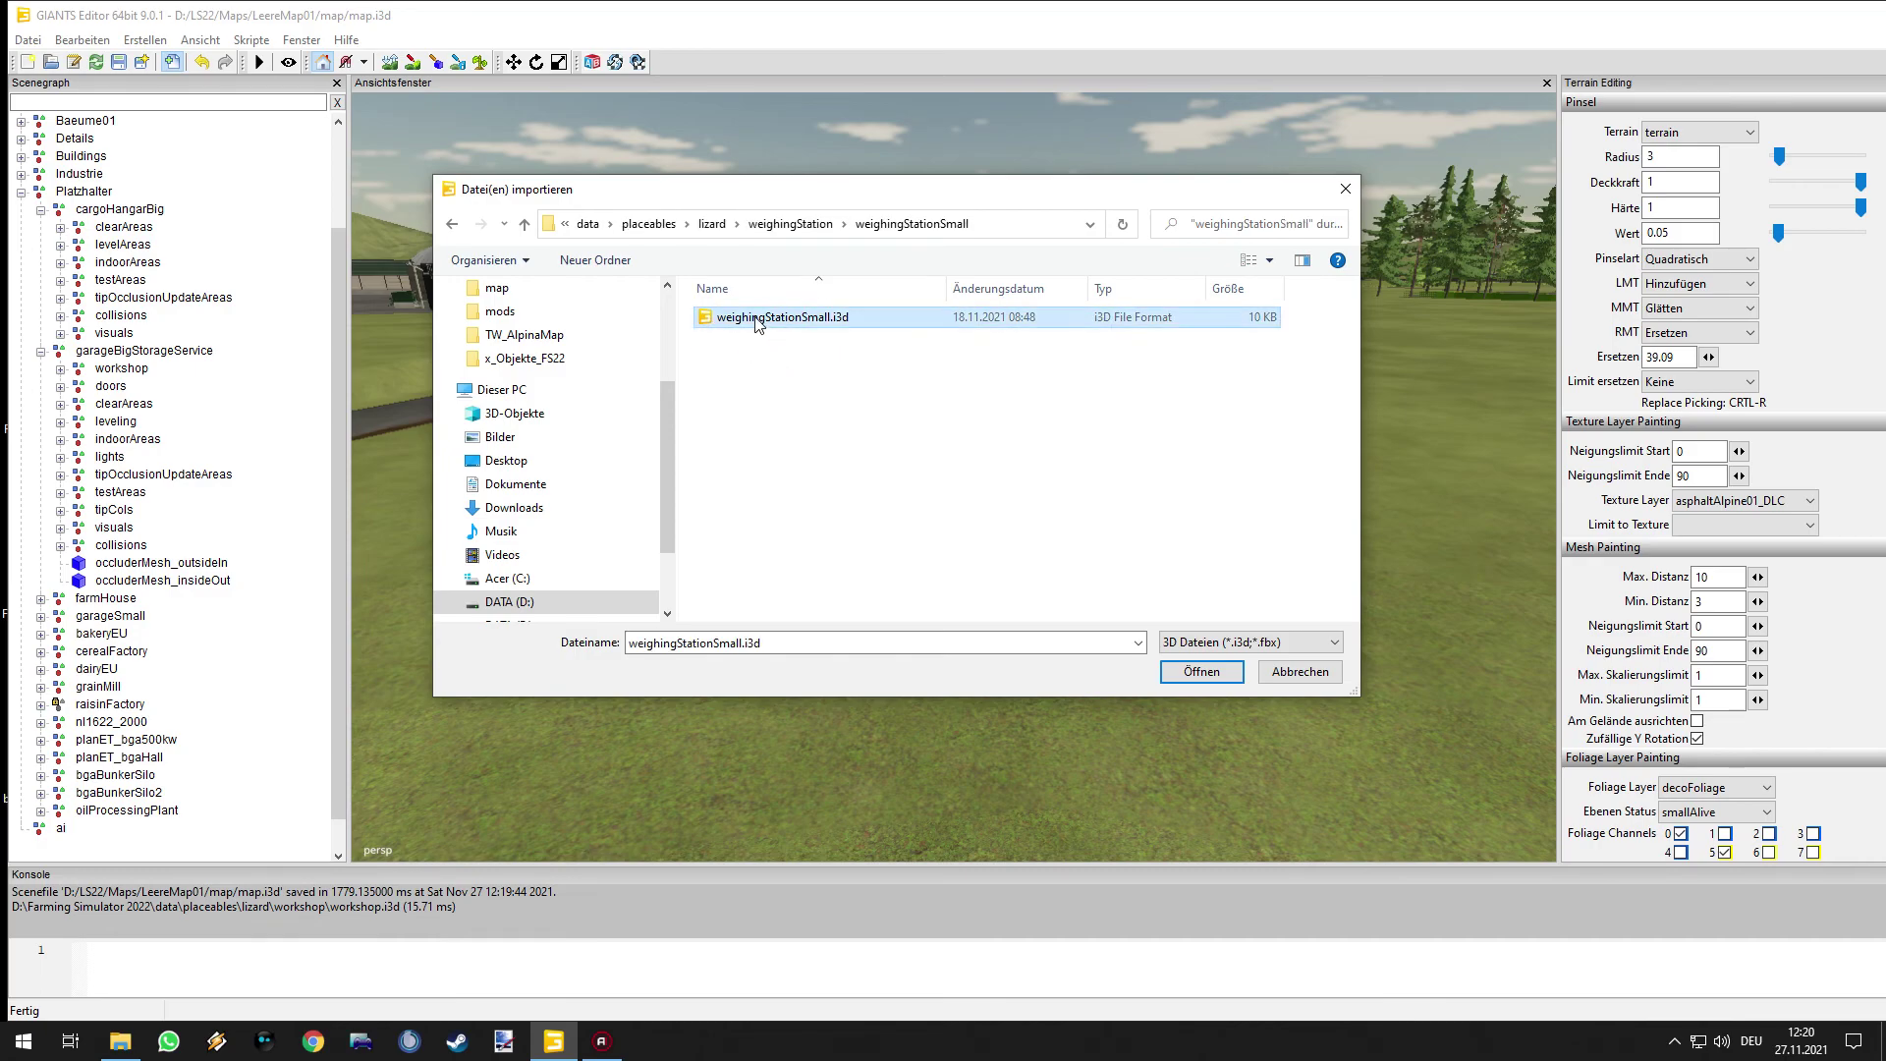
- Place the small weighing station interactively at the biogas plant entrance and align its scale with the asphalt driveway beside the tree
key("ctrl+b")
left_click_drag(884, 468, 786, 579, "alt")
mouse_move(786, 579)
right_mouse_down("alt")
mouse_move(929, 619)
mouse_move(713, 558)
mouse_move(1010, 648)
mouse_move(803, 637)
mouse_move(774, 610)
right_mouse_up("alt")
key("ctrl+b")
left_click_drag(851, 558, 1121, 521)
key("ctrl+z")
key("ctrl+y")
left_click_drag(956, 499, 918, 442)
- Shift the weighing station along the driveway, away from the road and further into the biogas yard
right_click_drag(918, 442, 1459, 541, "alt")
left_click_drag(1458, 548, 1230, 569, "alt")
right_click_drag(1230, 570, 913, 499, "alt")
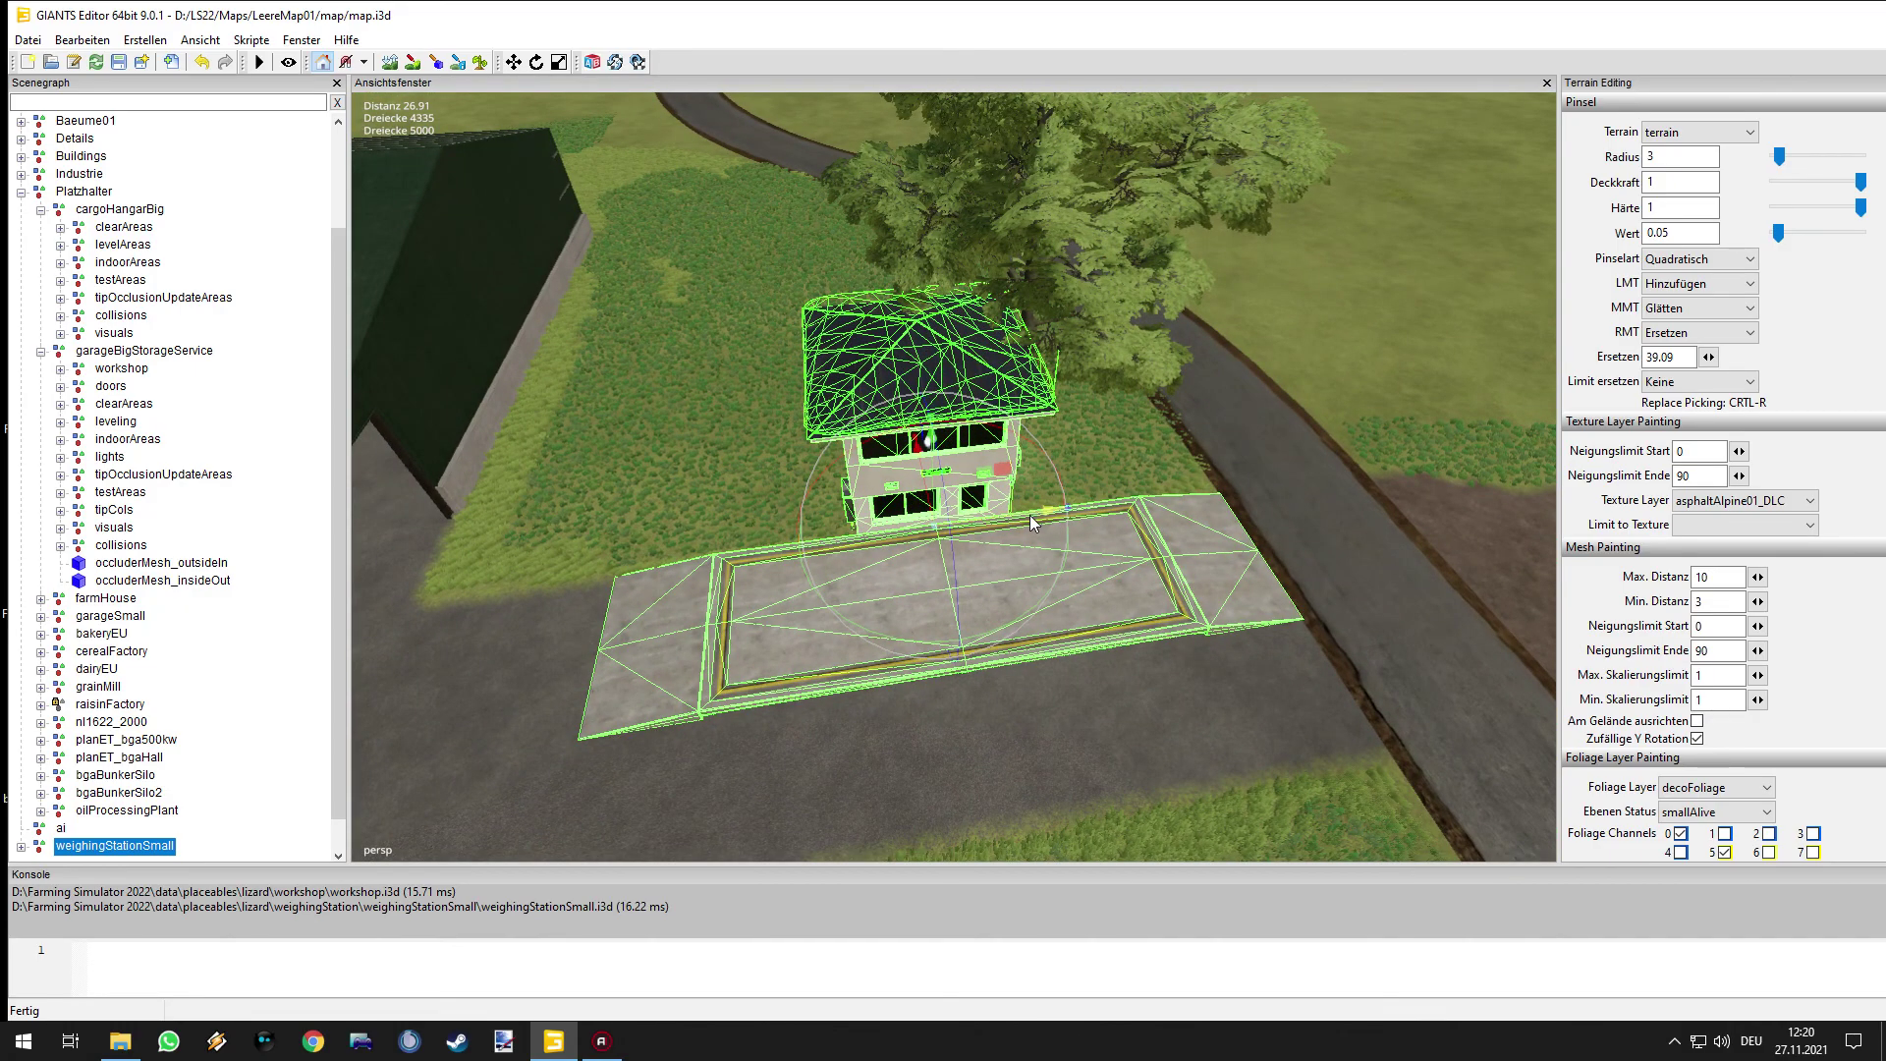
left_click_drag(1030, 515, 825, 532)
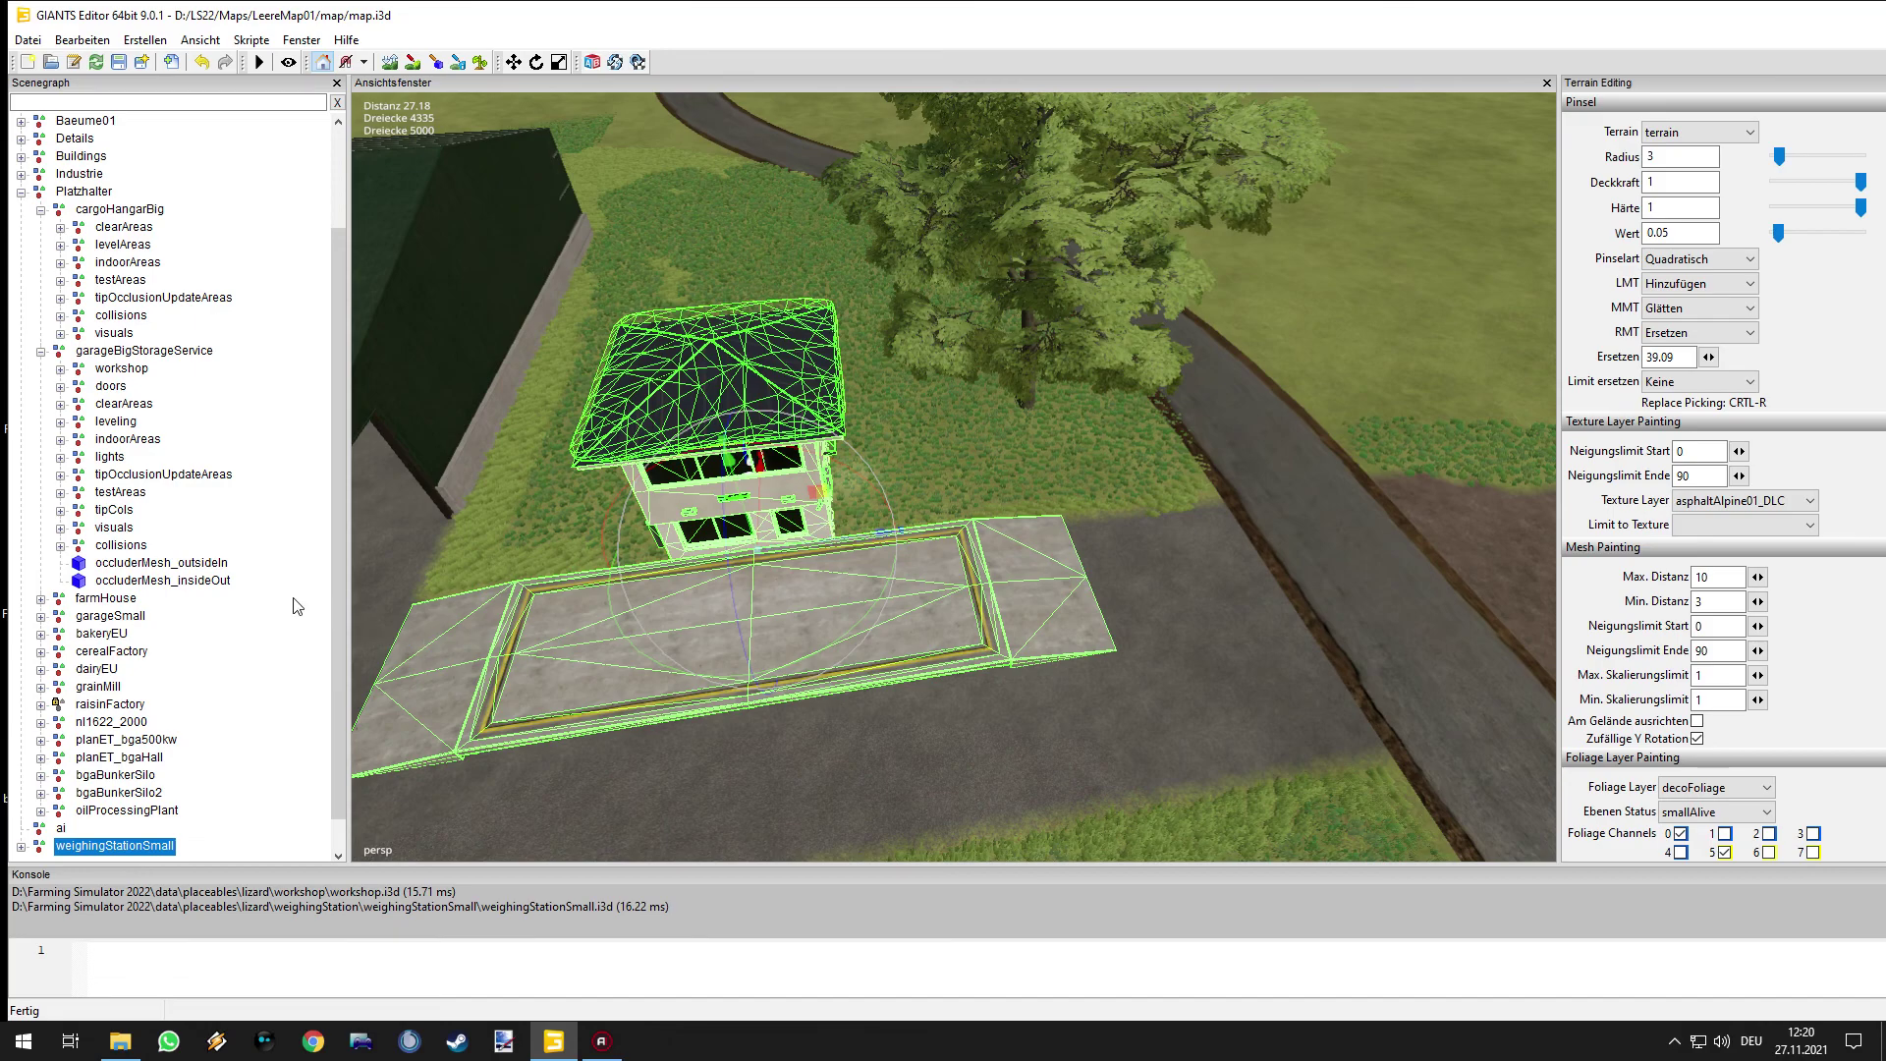
- Cut weighingStationSmall and paste it into the Platzhalter group, then collapse the cargoHangarBig and garageBigStorageService nodes
left_click(85, 41)
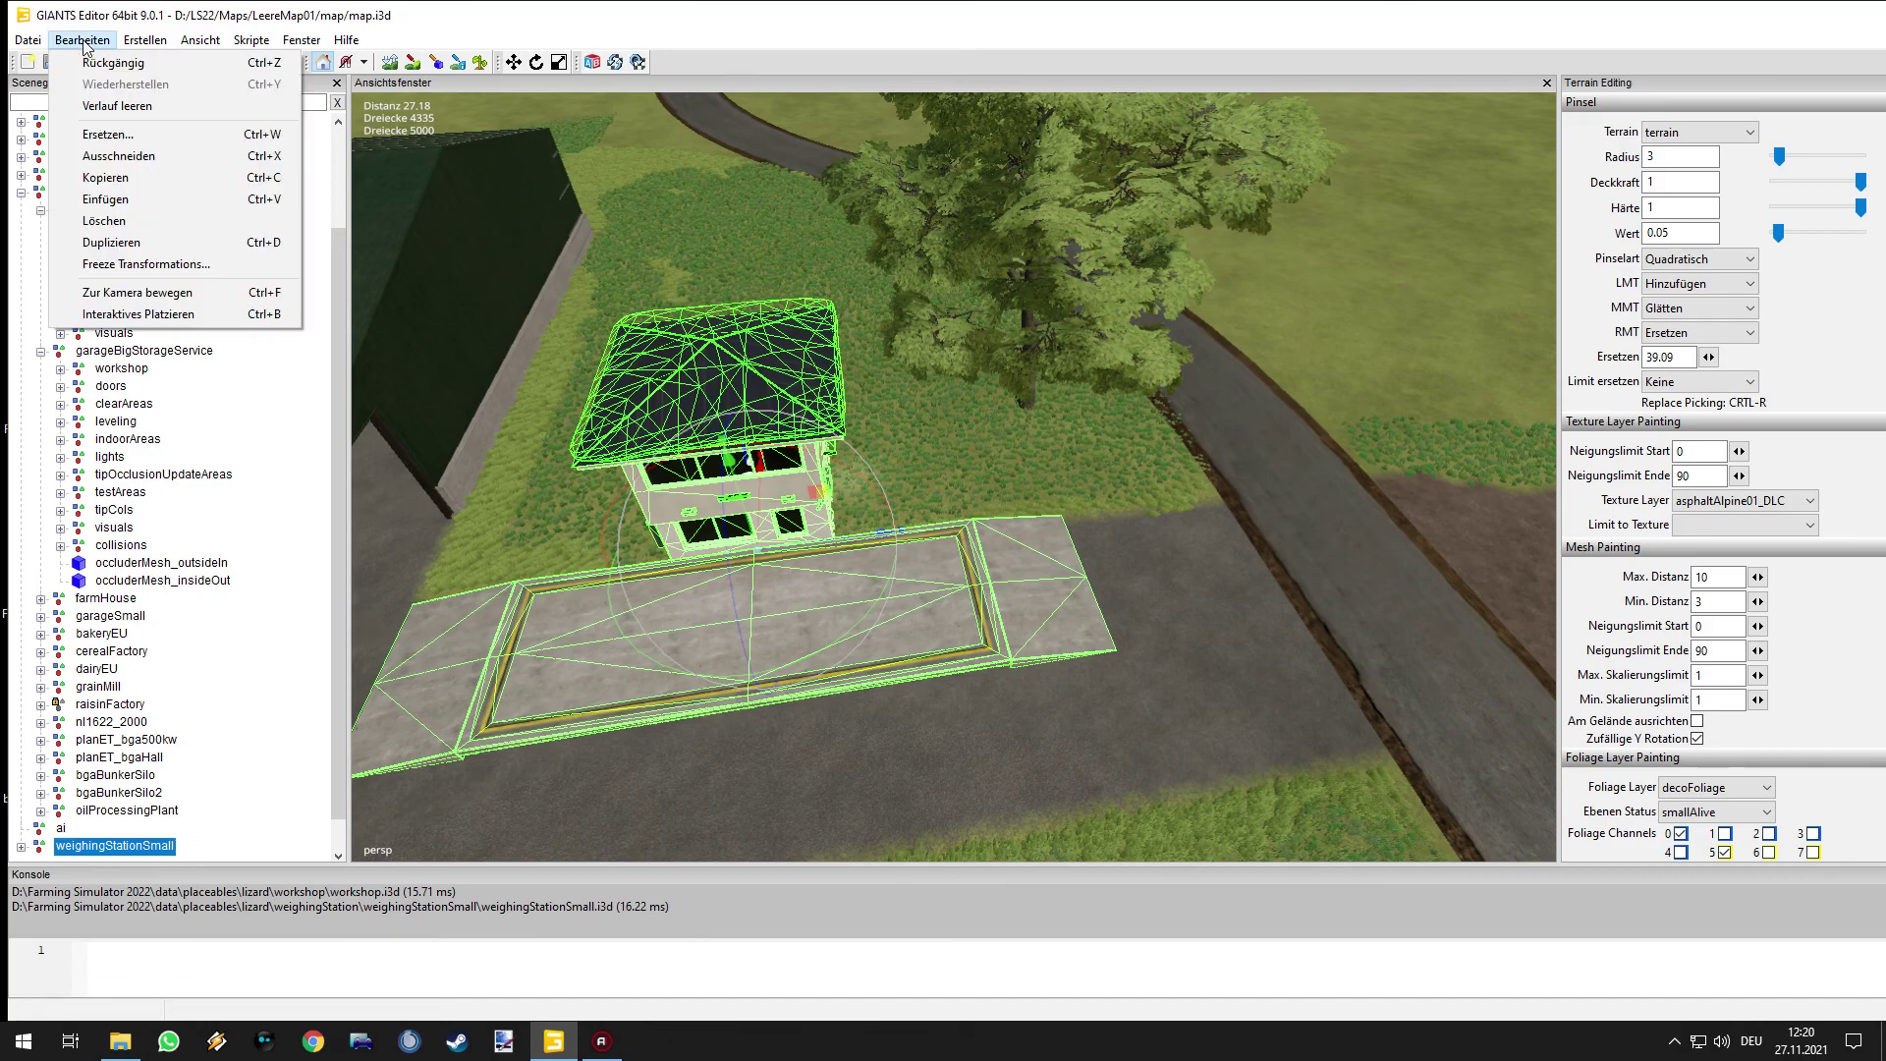
left_click(115, 159)
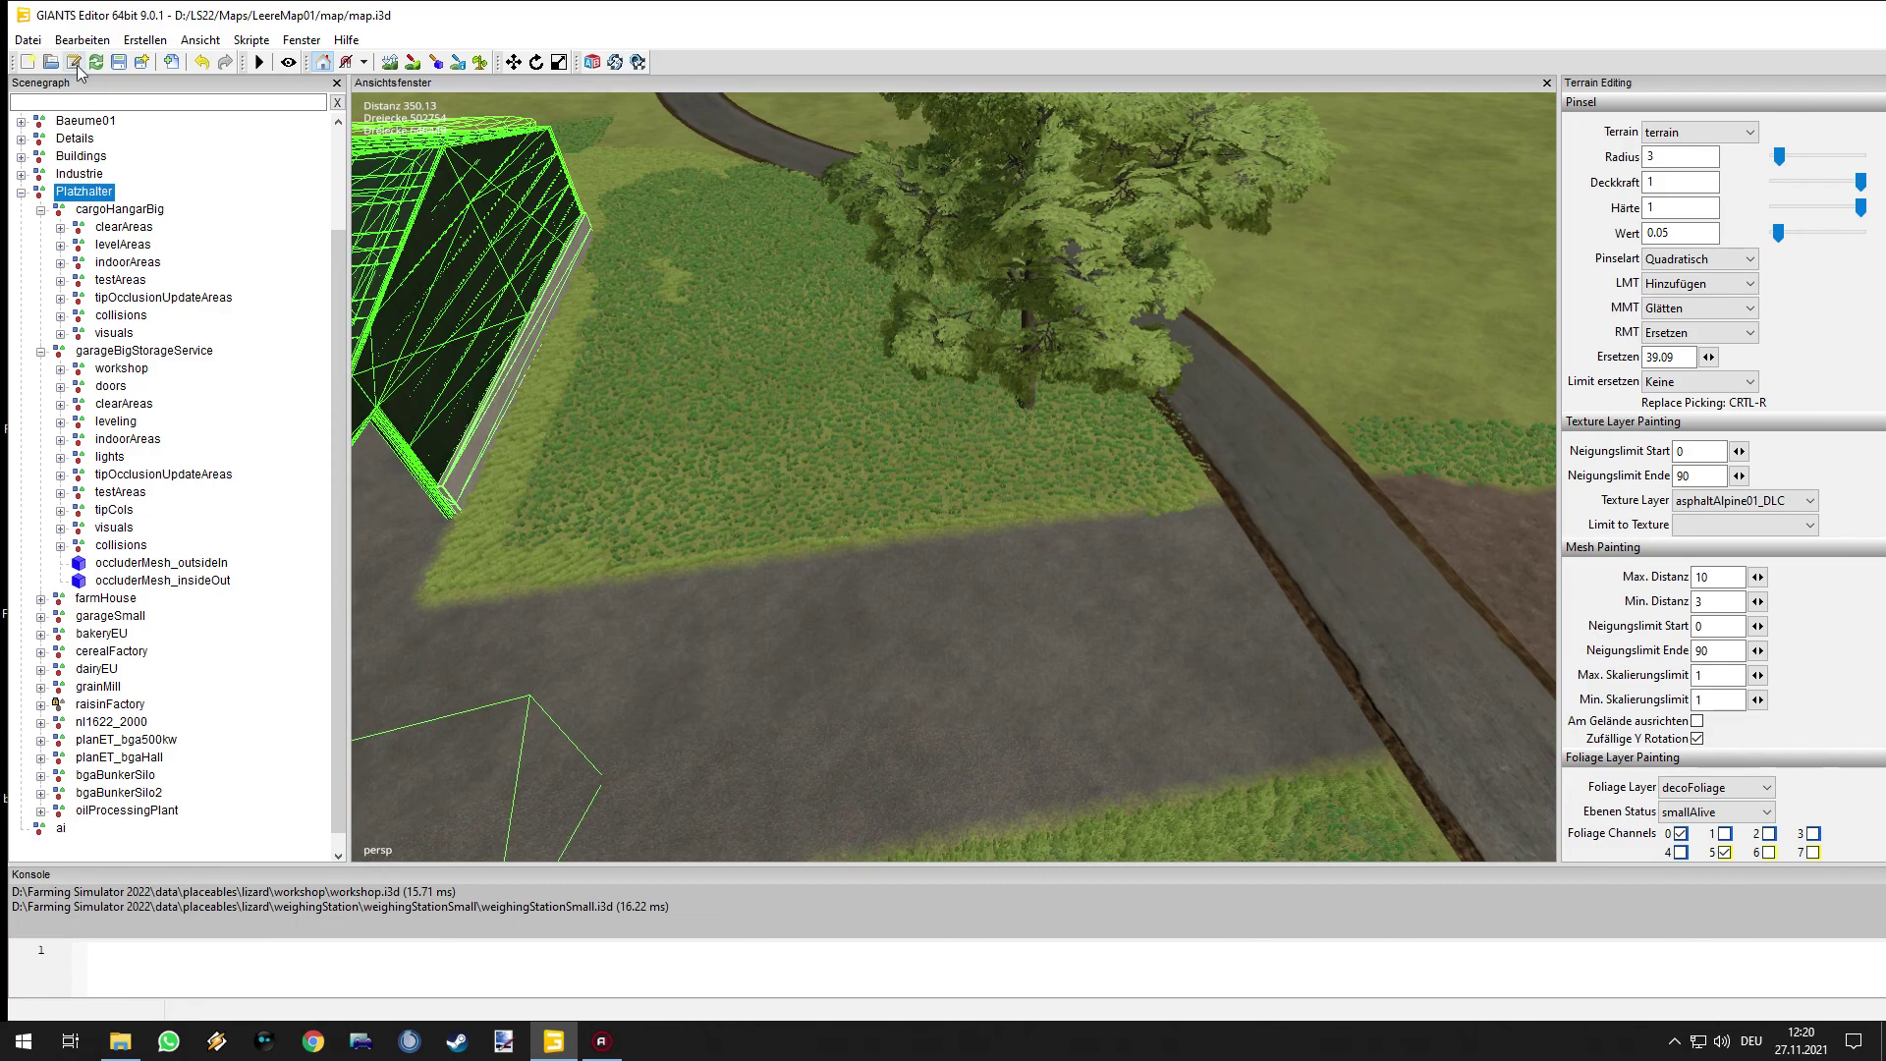
left_click(83, 39)
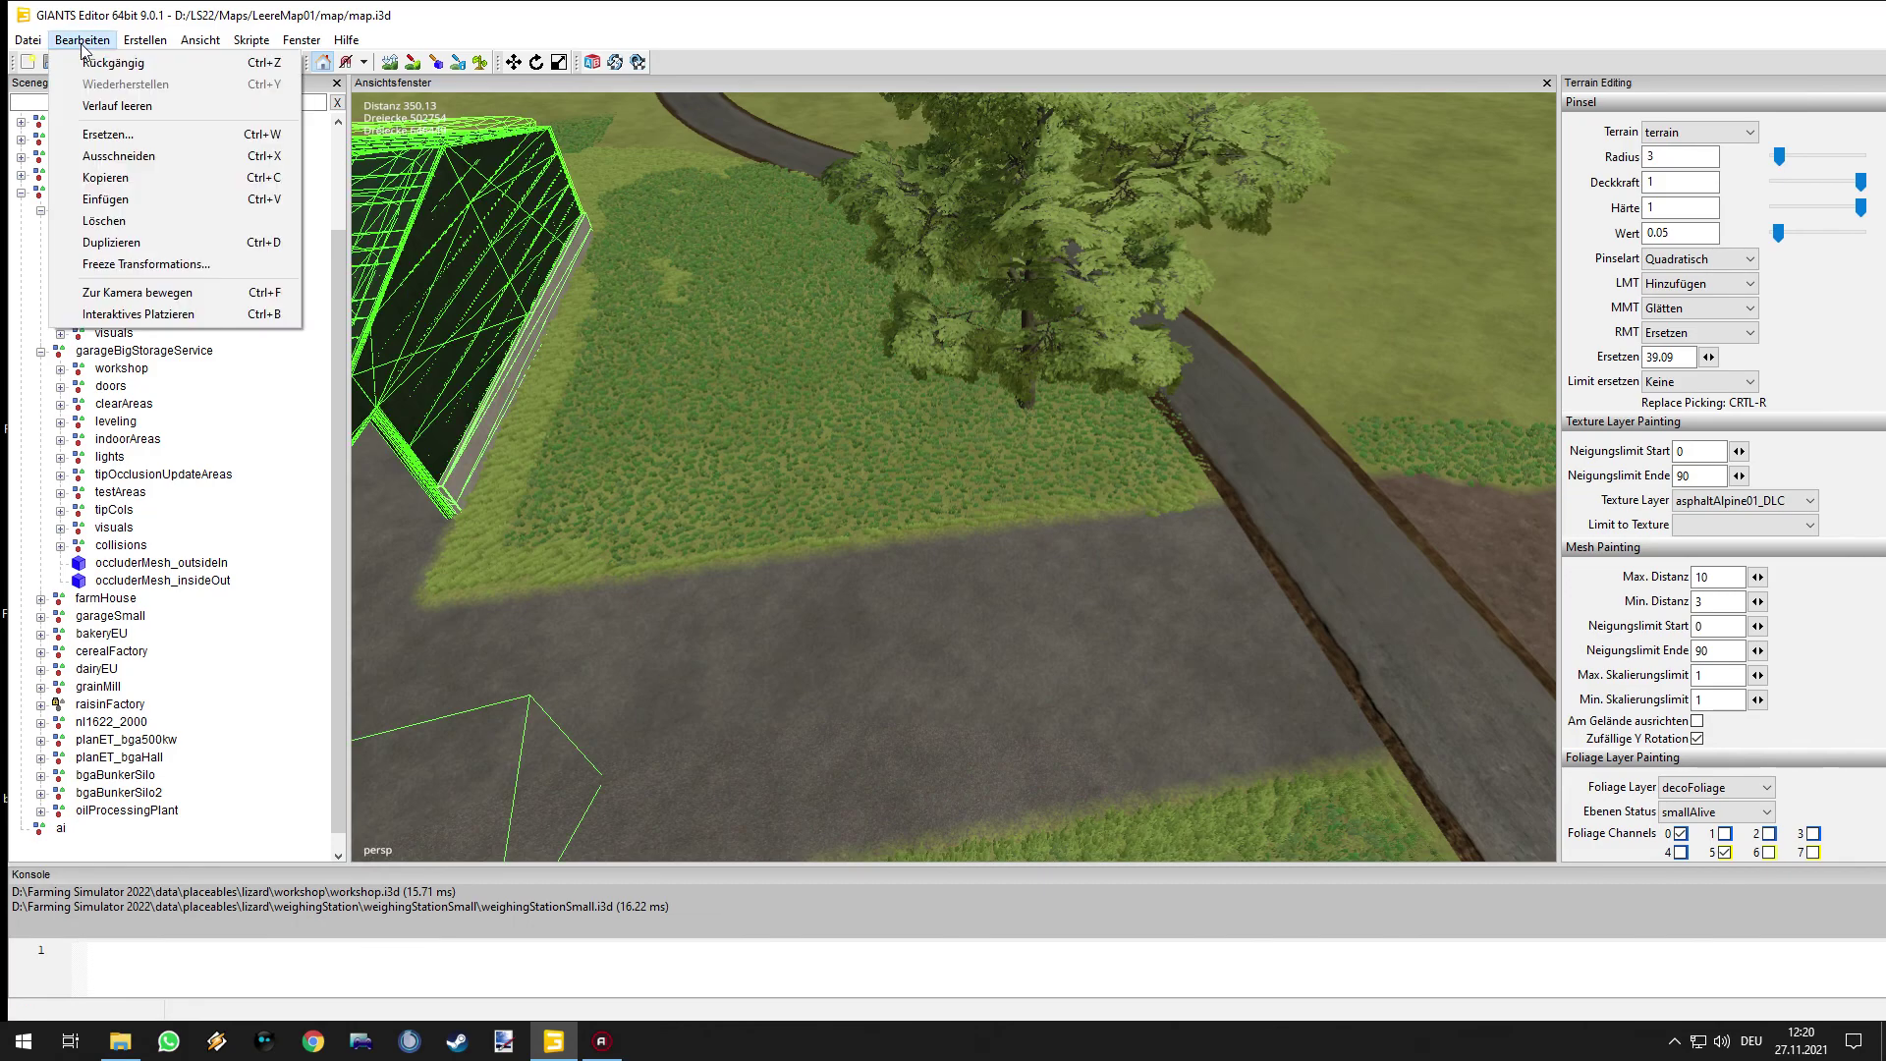
left_click(108, 198)
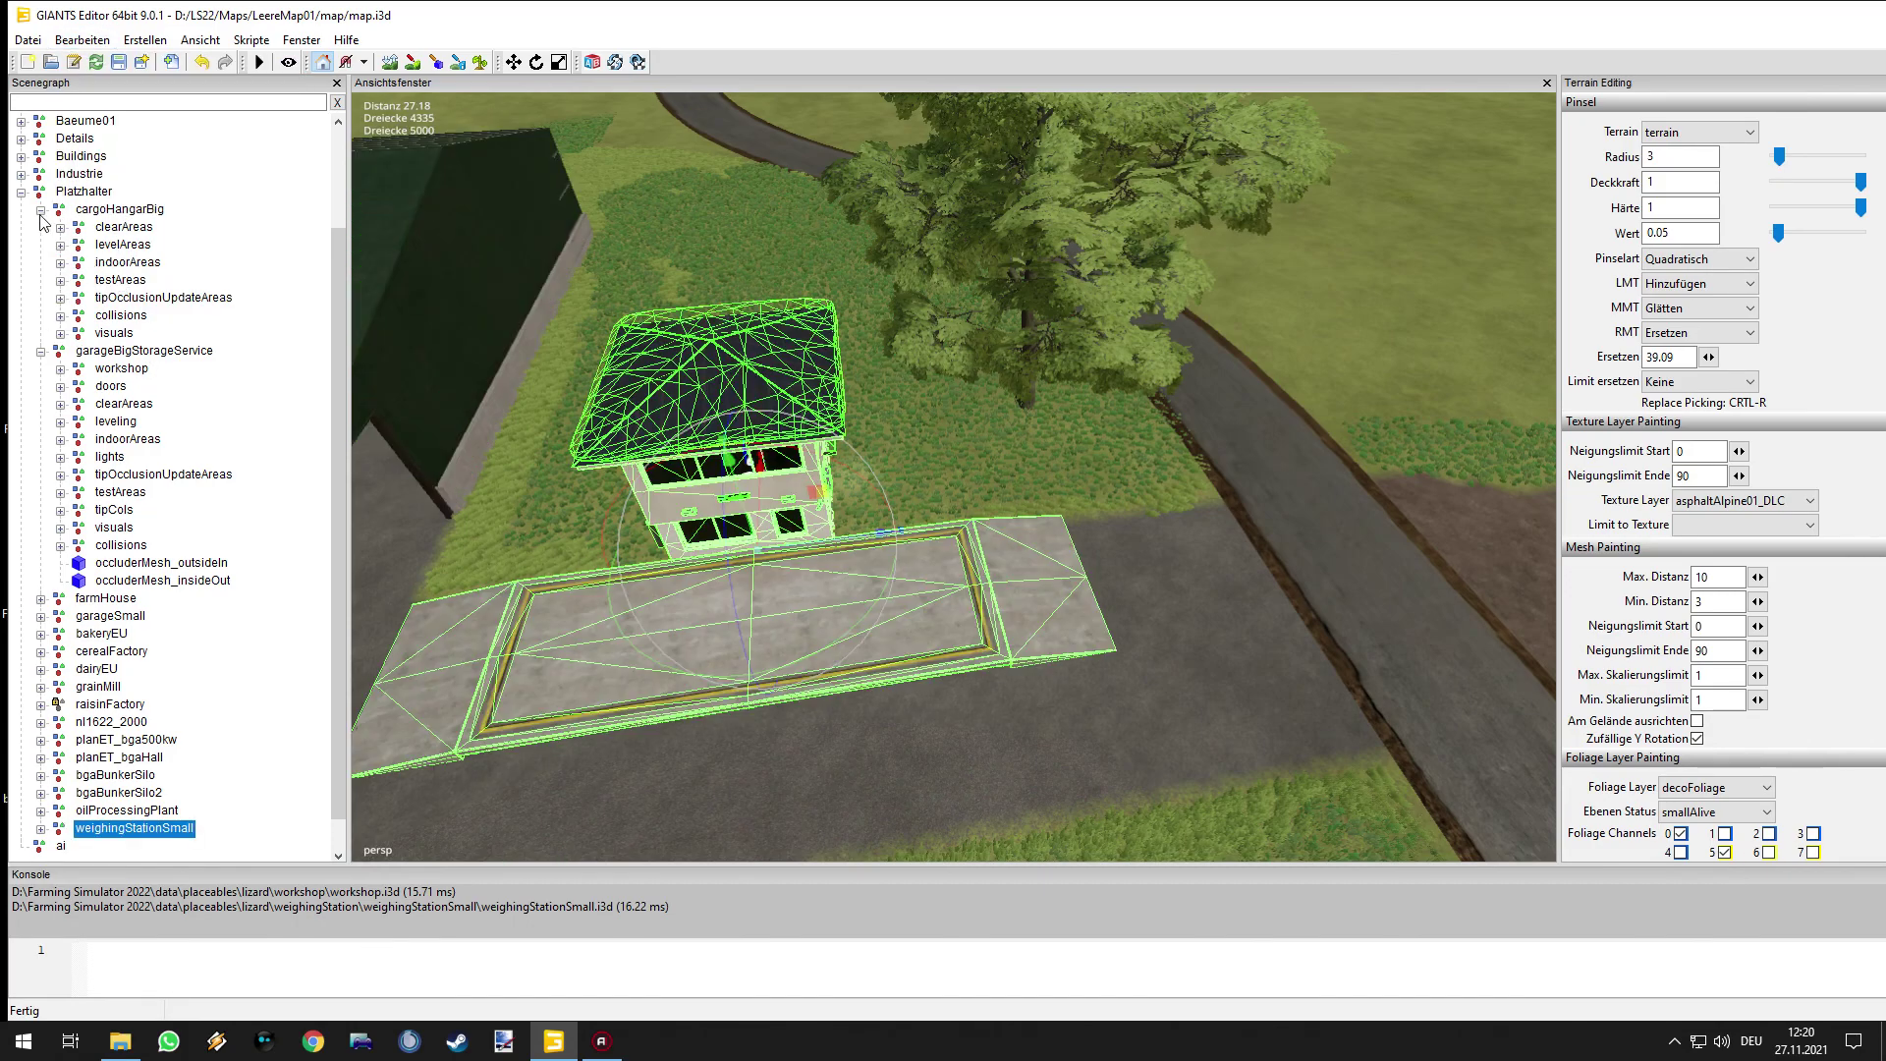
left_click(40, 210)
left_click(41, 316)
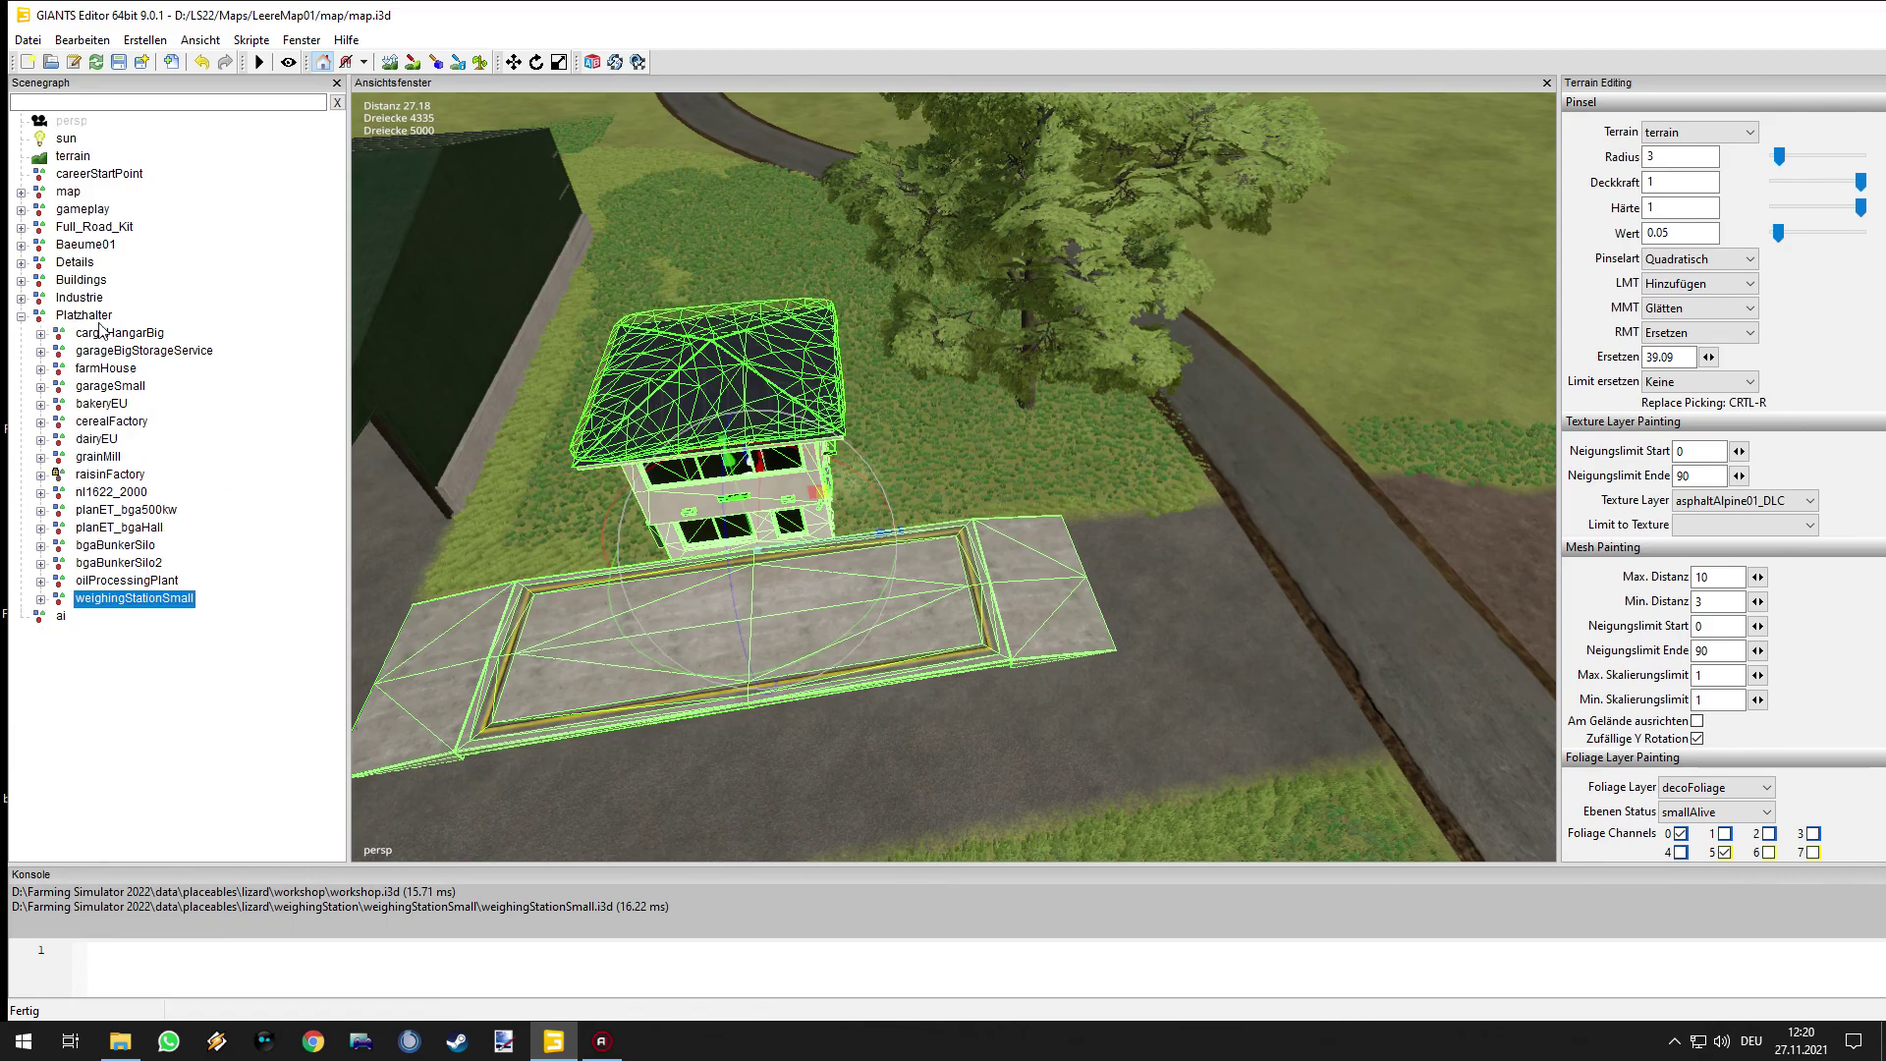
- Erase the decoFoliage grass around the weighing station's door and ramp using an empty layer state and a brush radius of 2
left_click(215, 696)
left_click_drag(629, 648, 703, 487, "alt")
right_click_drag(704, 487, 656, 386)
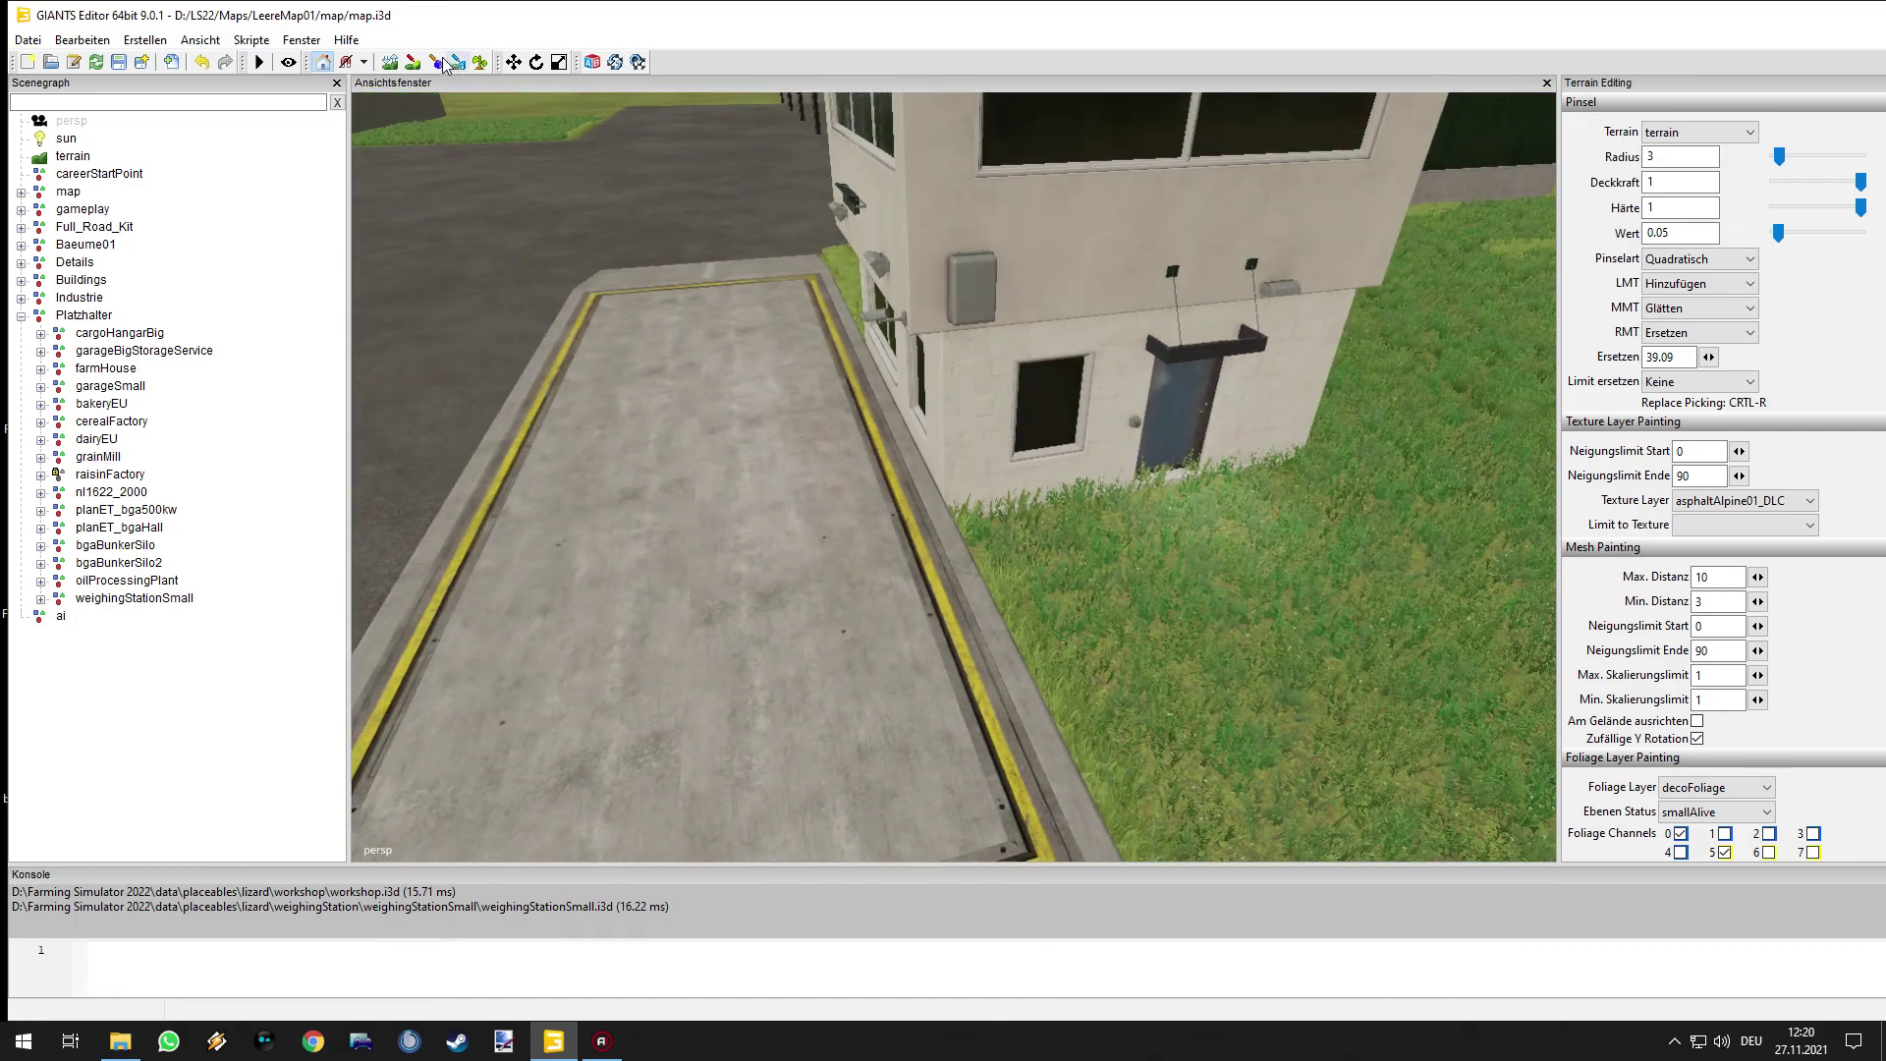
left_click(480, 63)
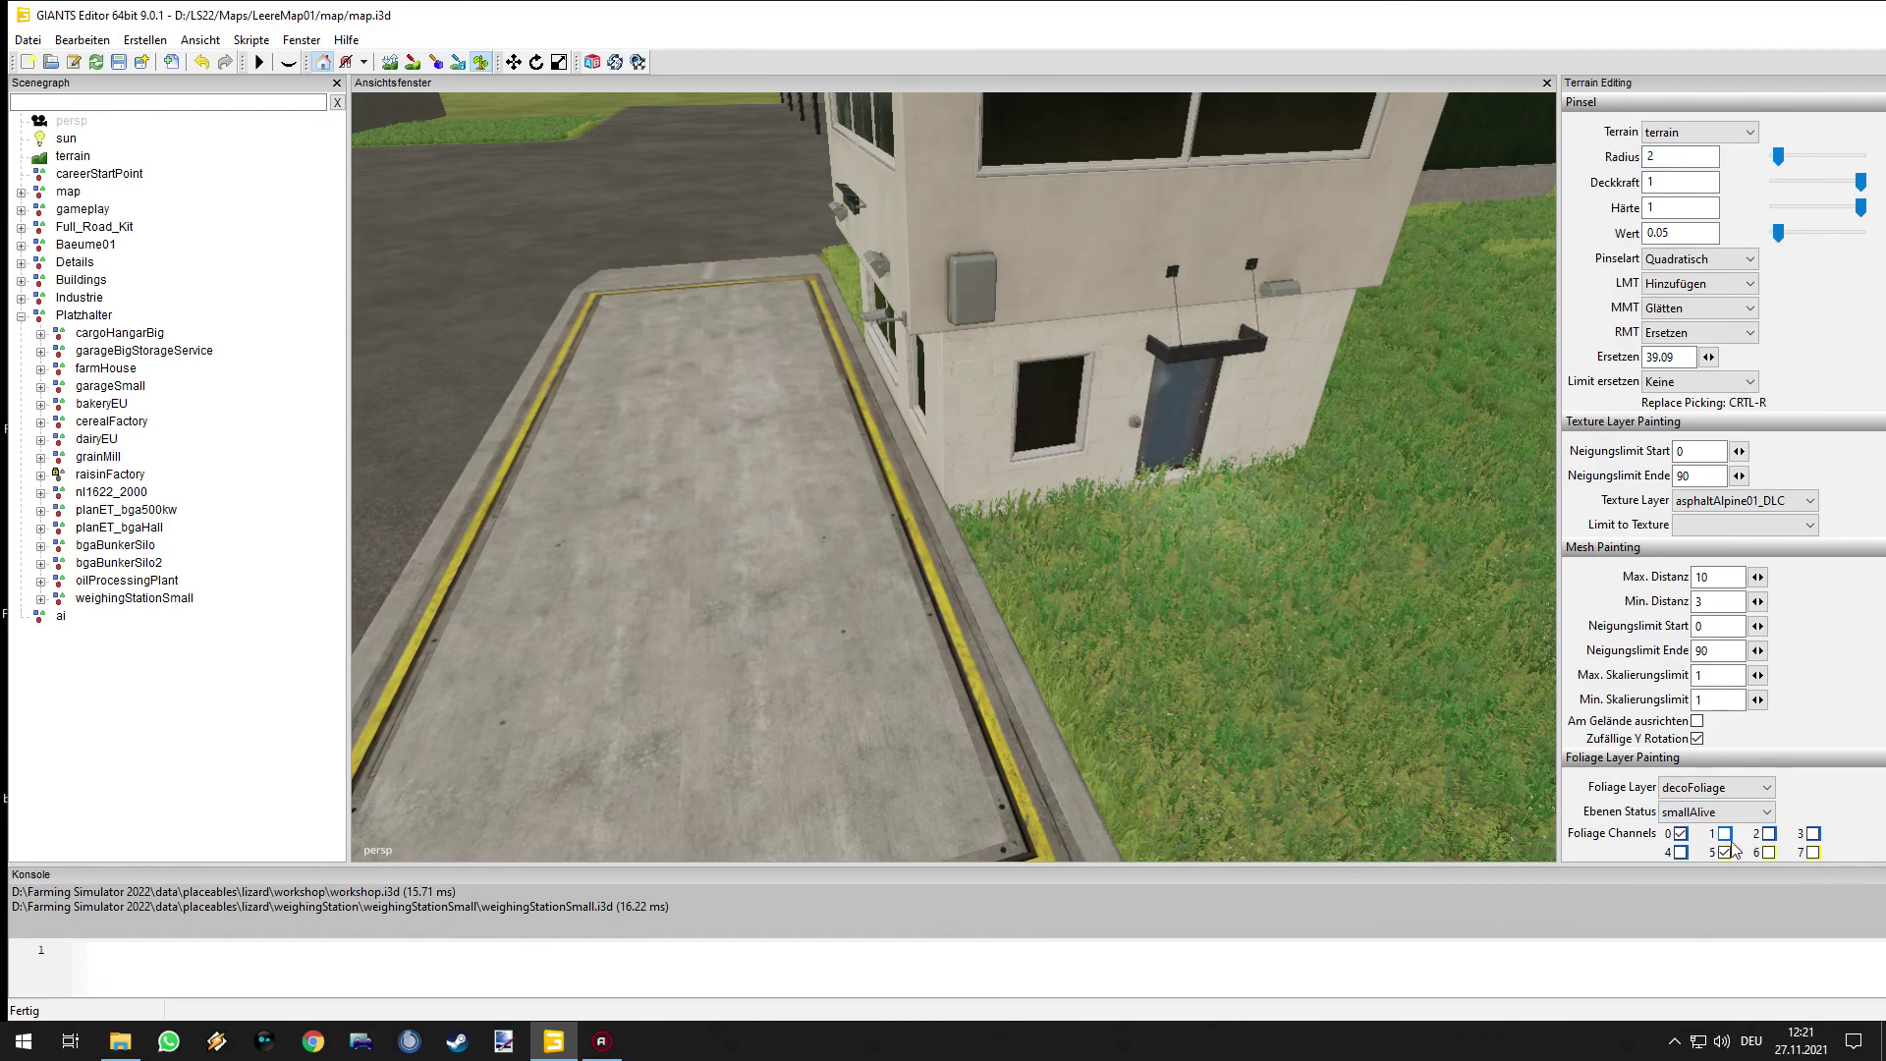
left_click(1706, 813)
left_click(1700, 832)
left_click_drag(817, 536, 1006, 562, "alt")
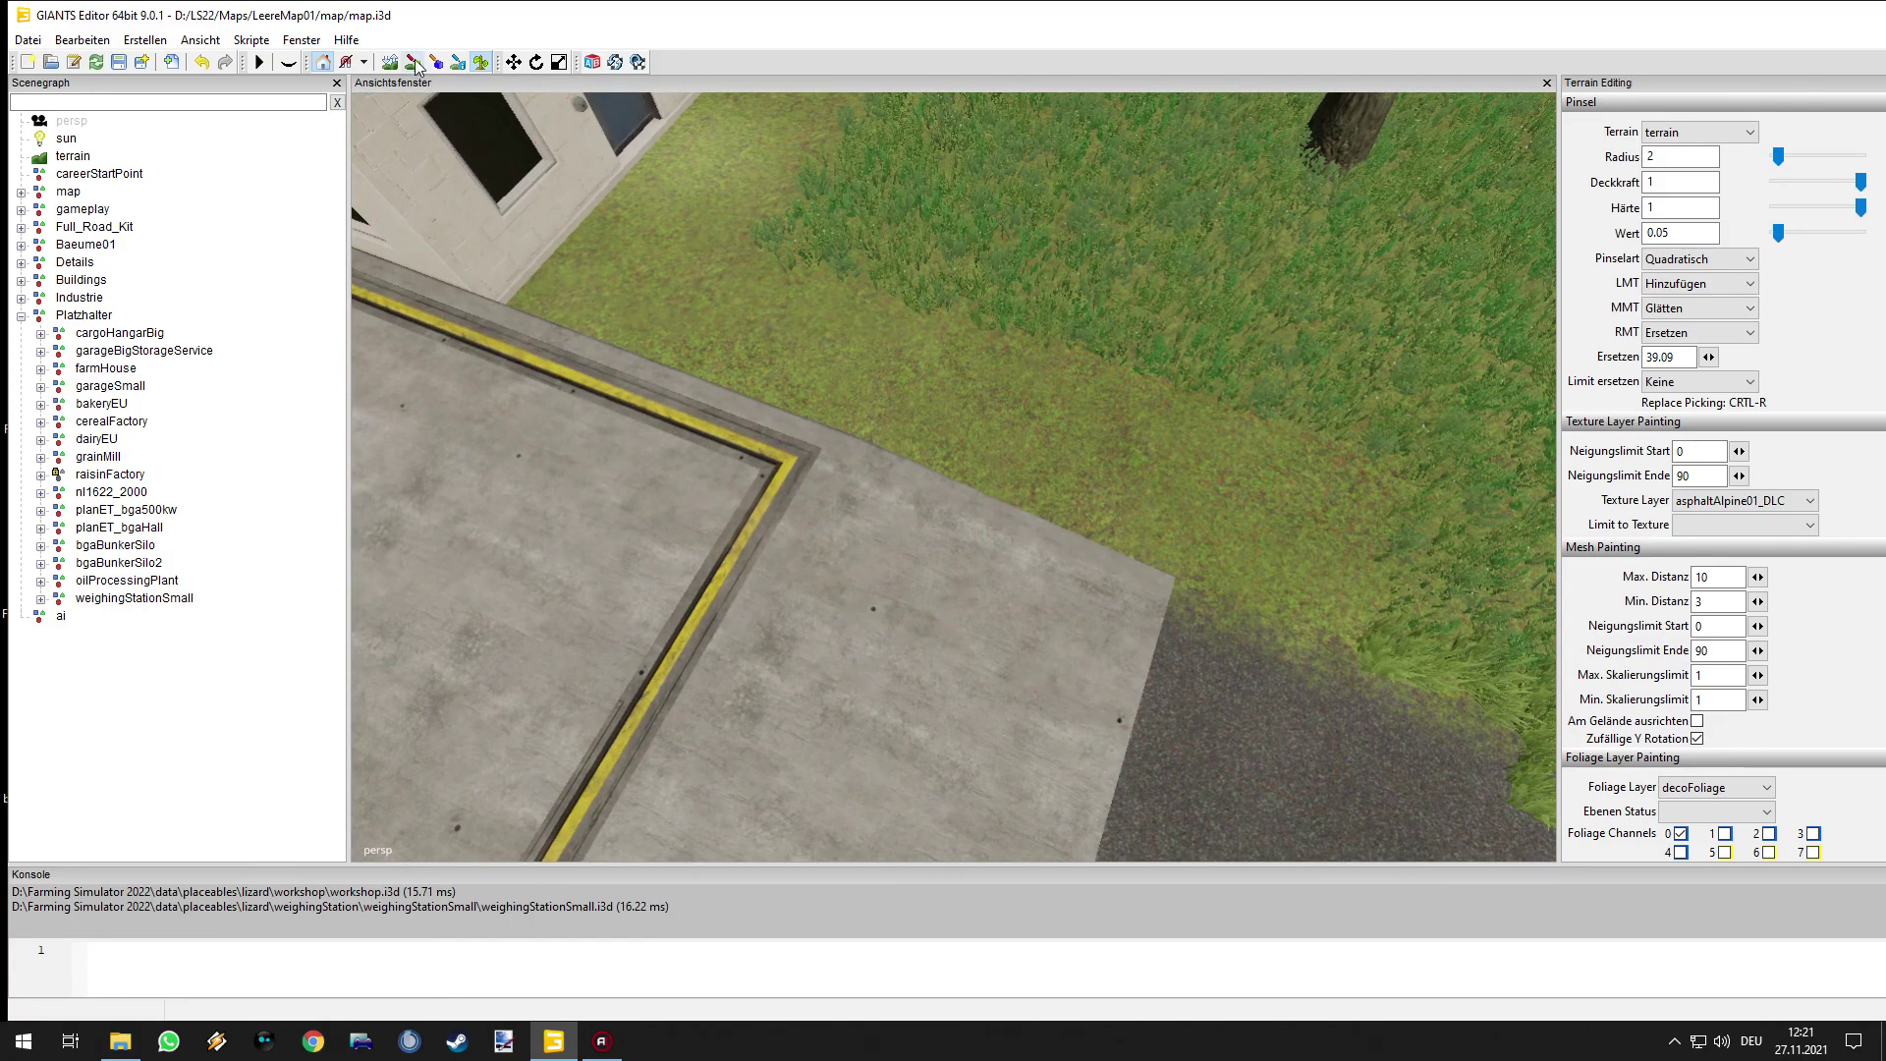
- Paint asphaltAlpine01_DLC from the weighing station's door along the scale to the driveway with a brush radius of 2
mouse_move(841, 359)
left_mouse_down("alt")
mouse_move(737, 232)
mouse_move(680, 342)
mouse_move(706, 460)
left_mouse_up("alt")
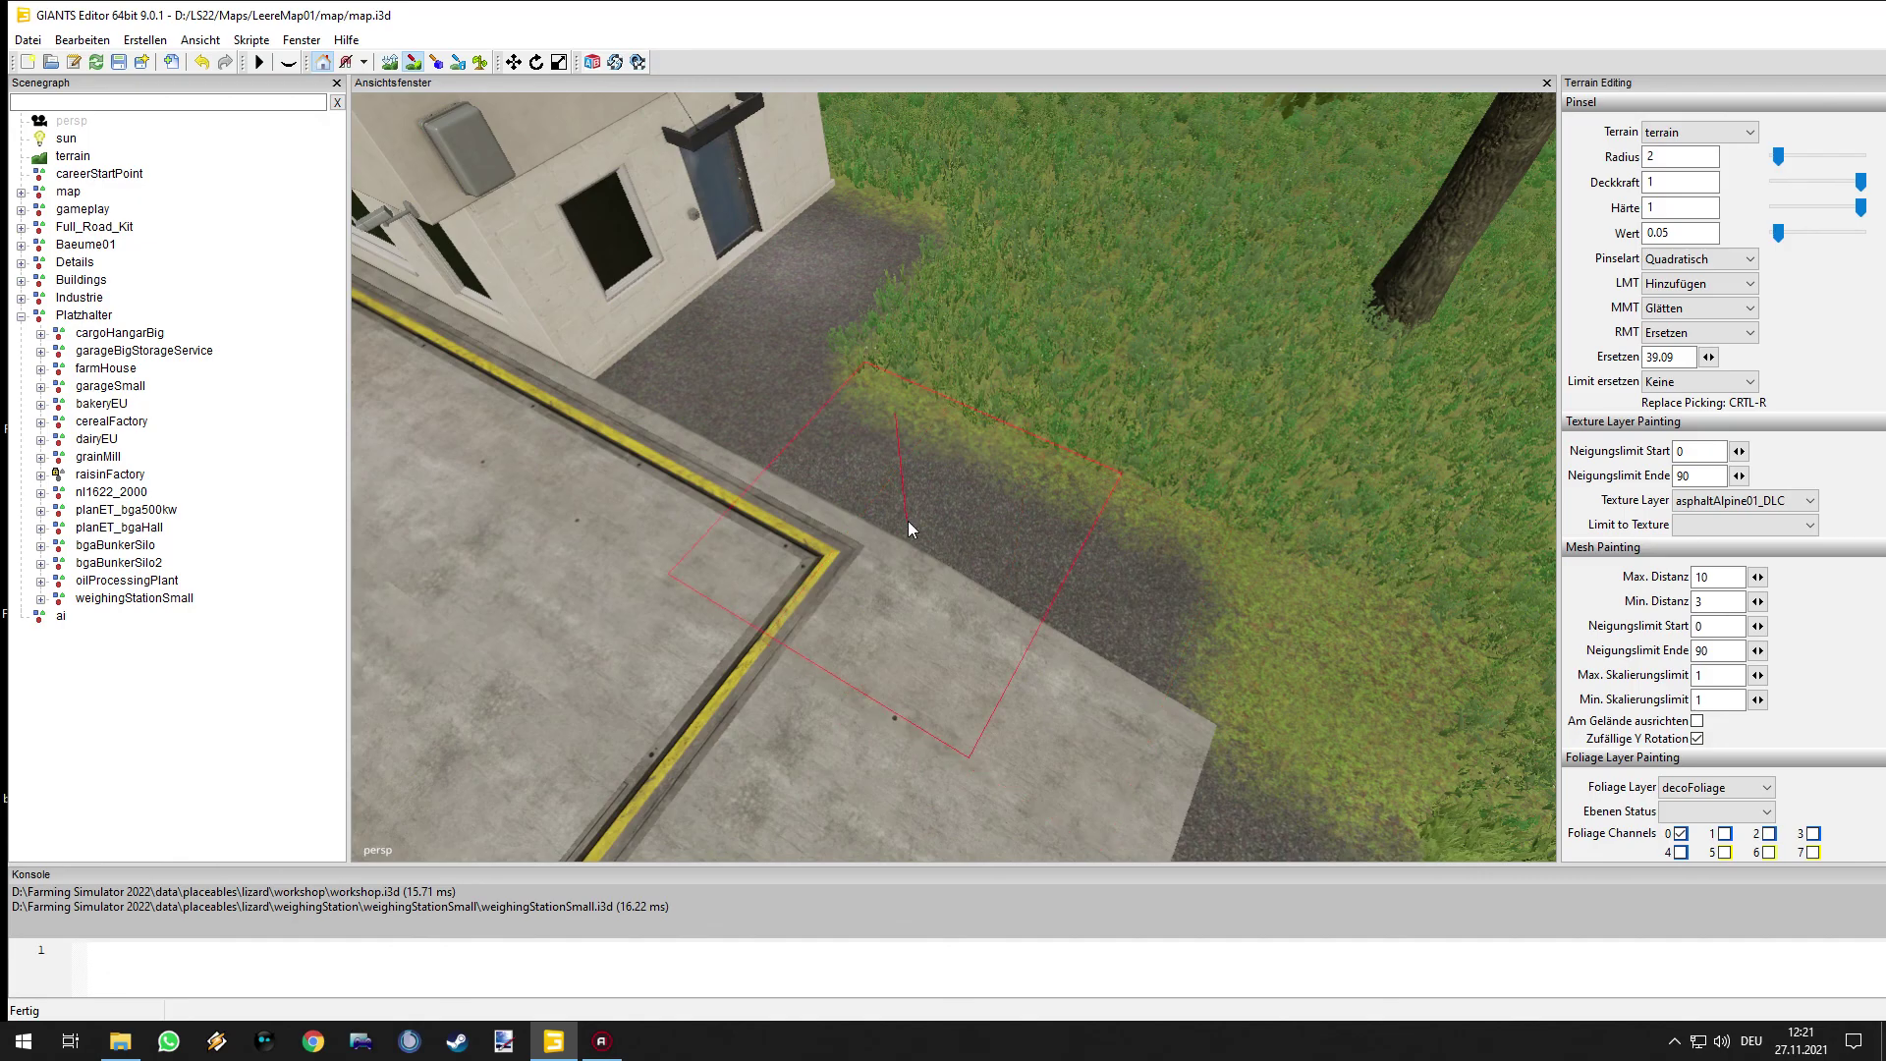
left_click_drag(908, 521, 981, 562, "alt")
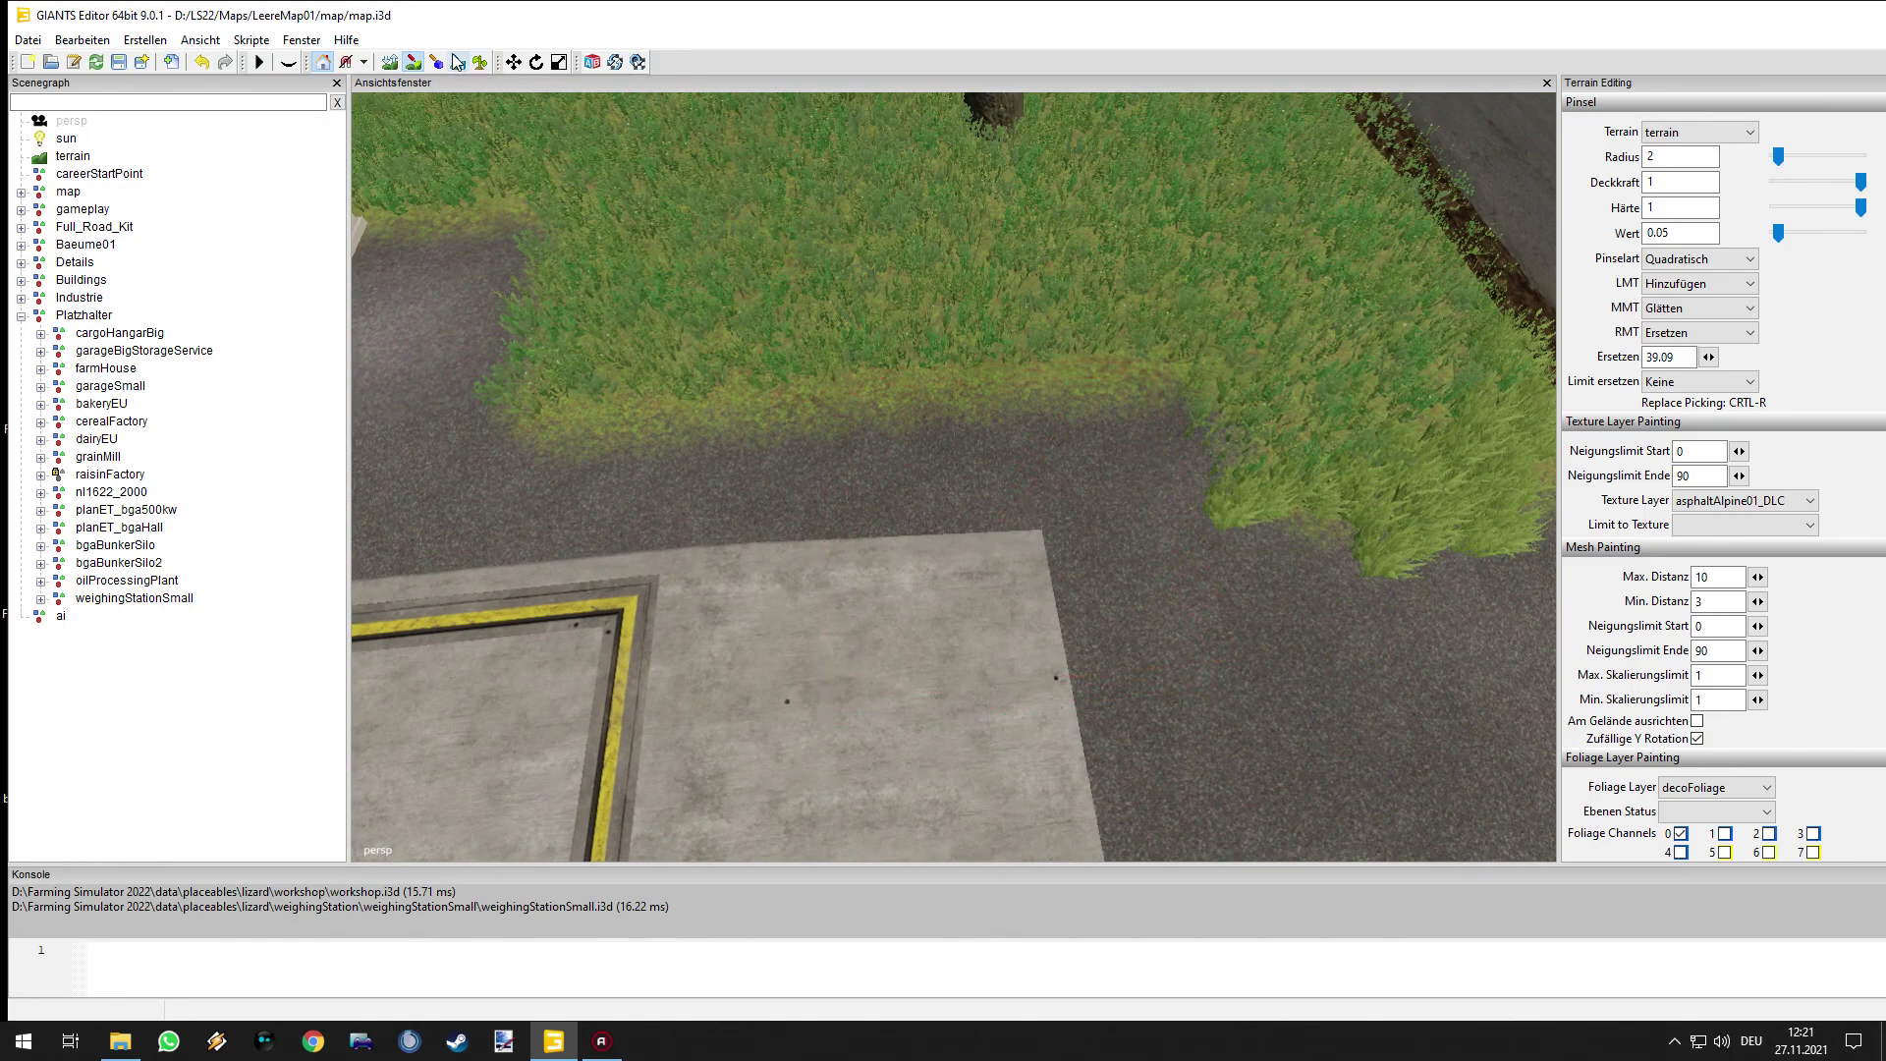
left_click(410, 62)
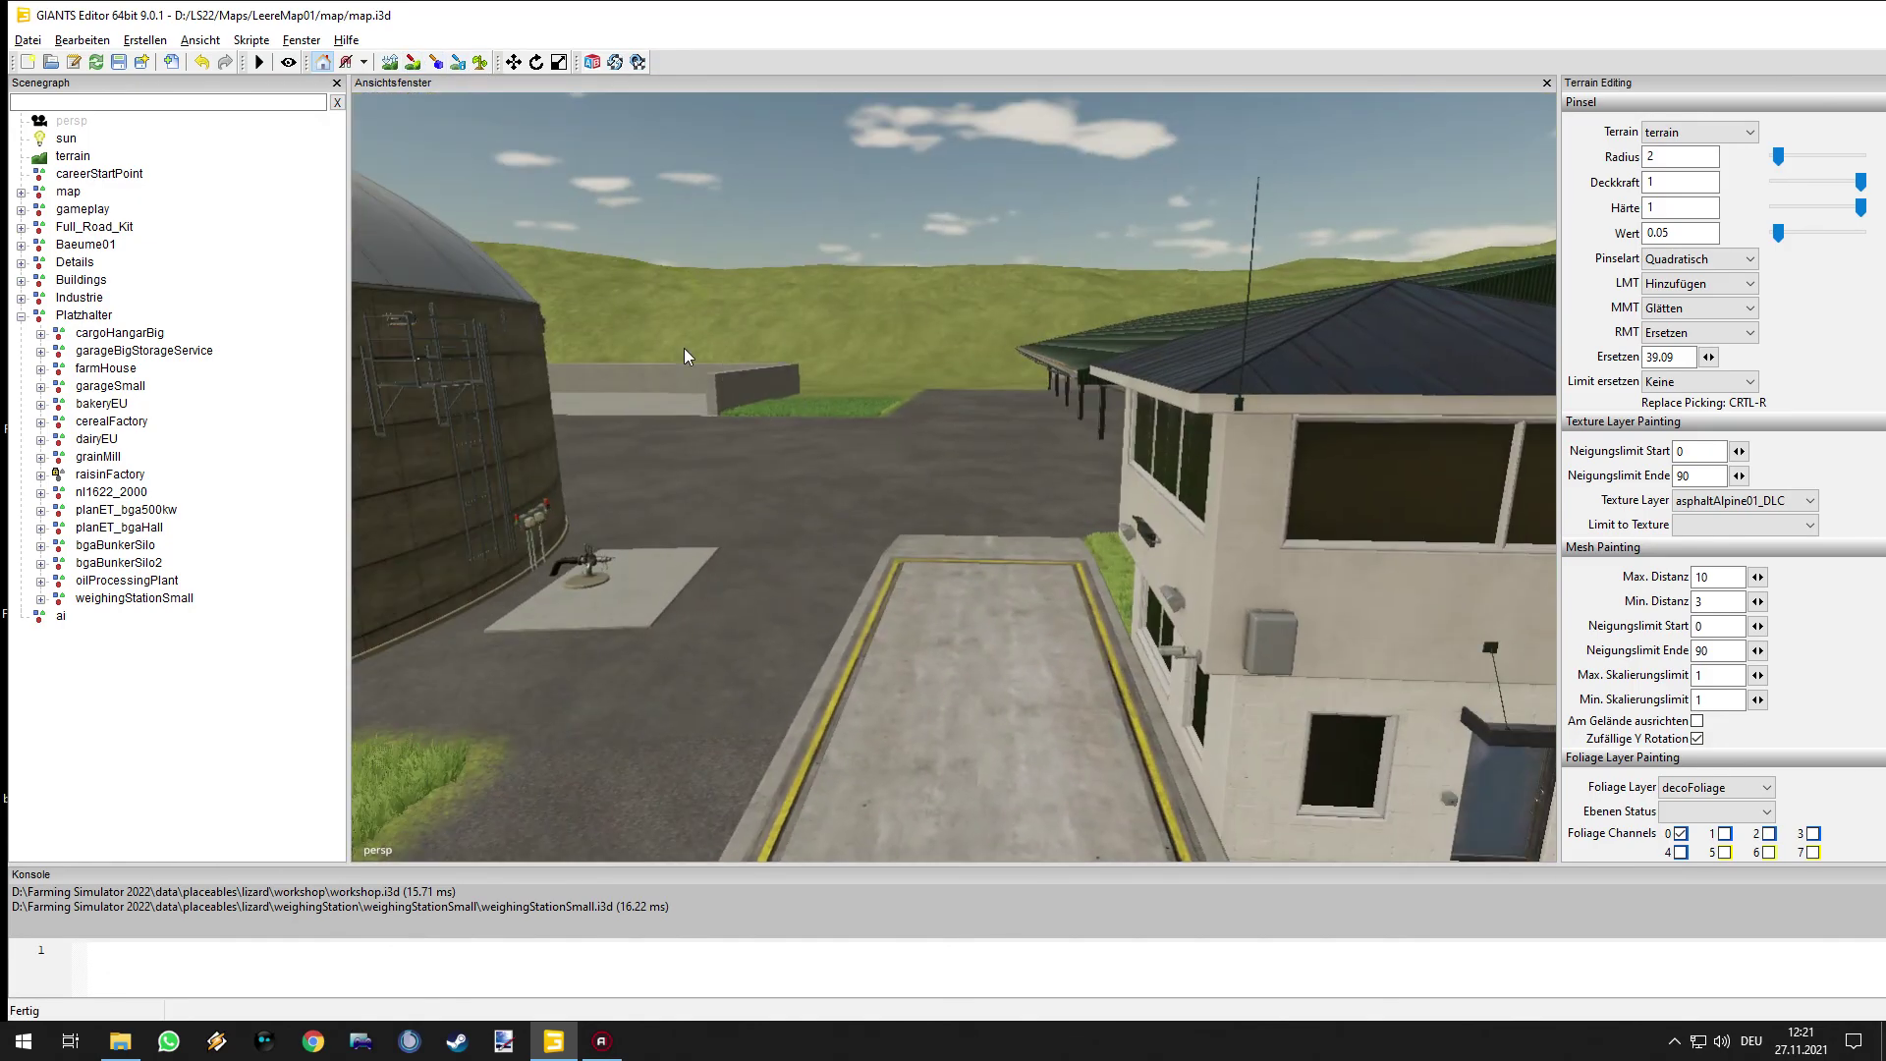
- Inspect the weighing station and biogas plant from several sides and survey the rest of the map with its industry, fields and farms
mouse_move(683, 351)
right_mouse_down("alt")
mouse_move(833, 466)
mouse_move(1185, 505)
right_mouse_up("alt")
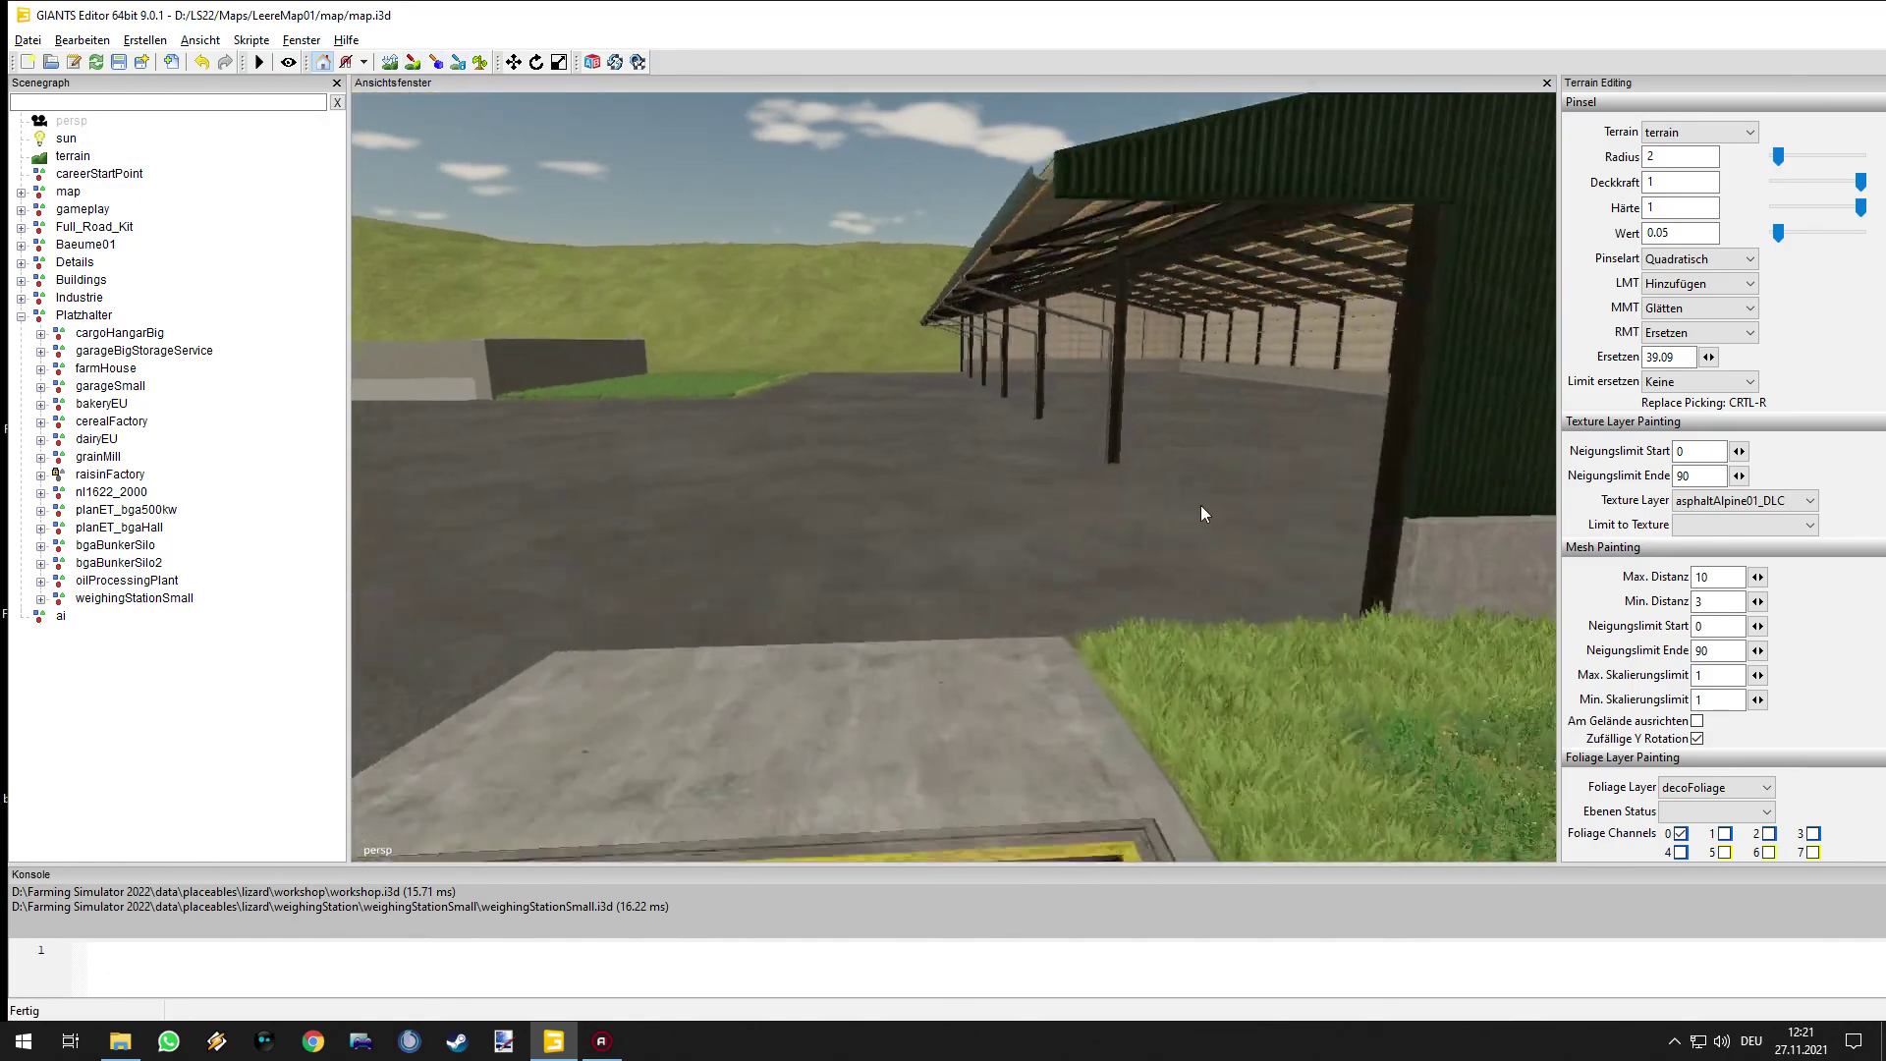
left_click_drag(1185, 505, 1388, 521, "alt")
right_click_drag(1387, 529, 1191, 543)
right_click_drag(1059, 472, 875, 509)
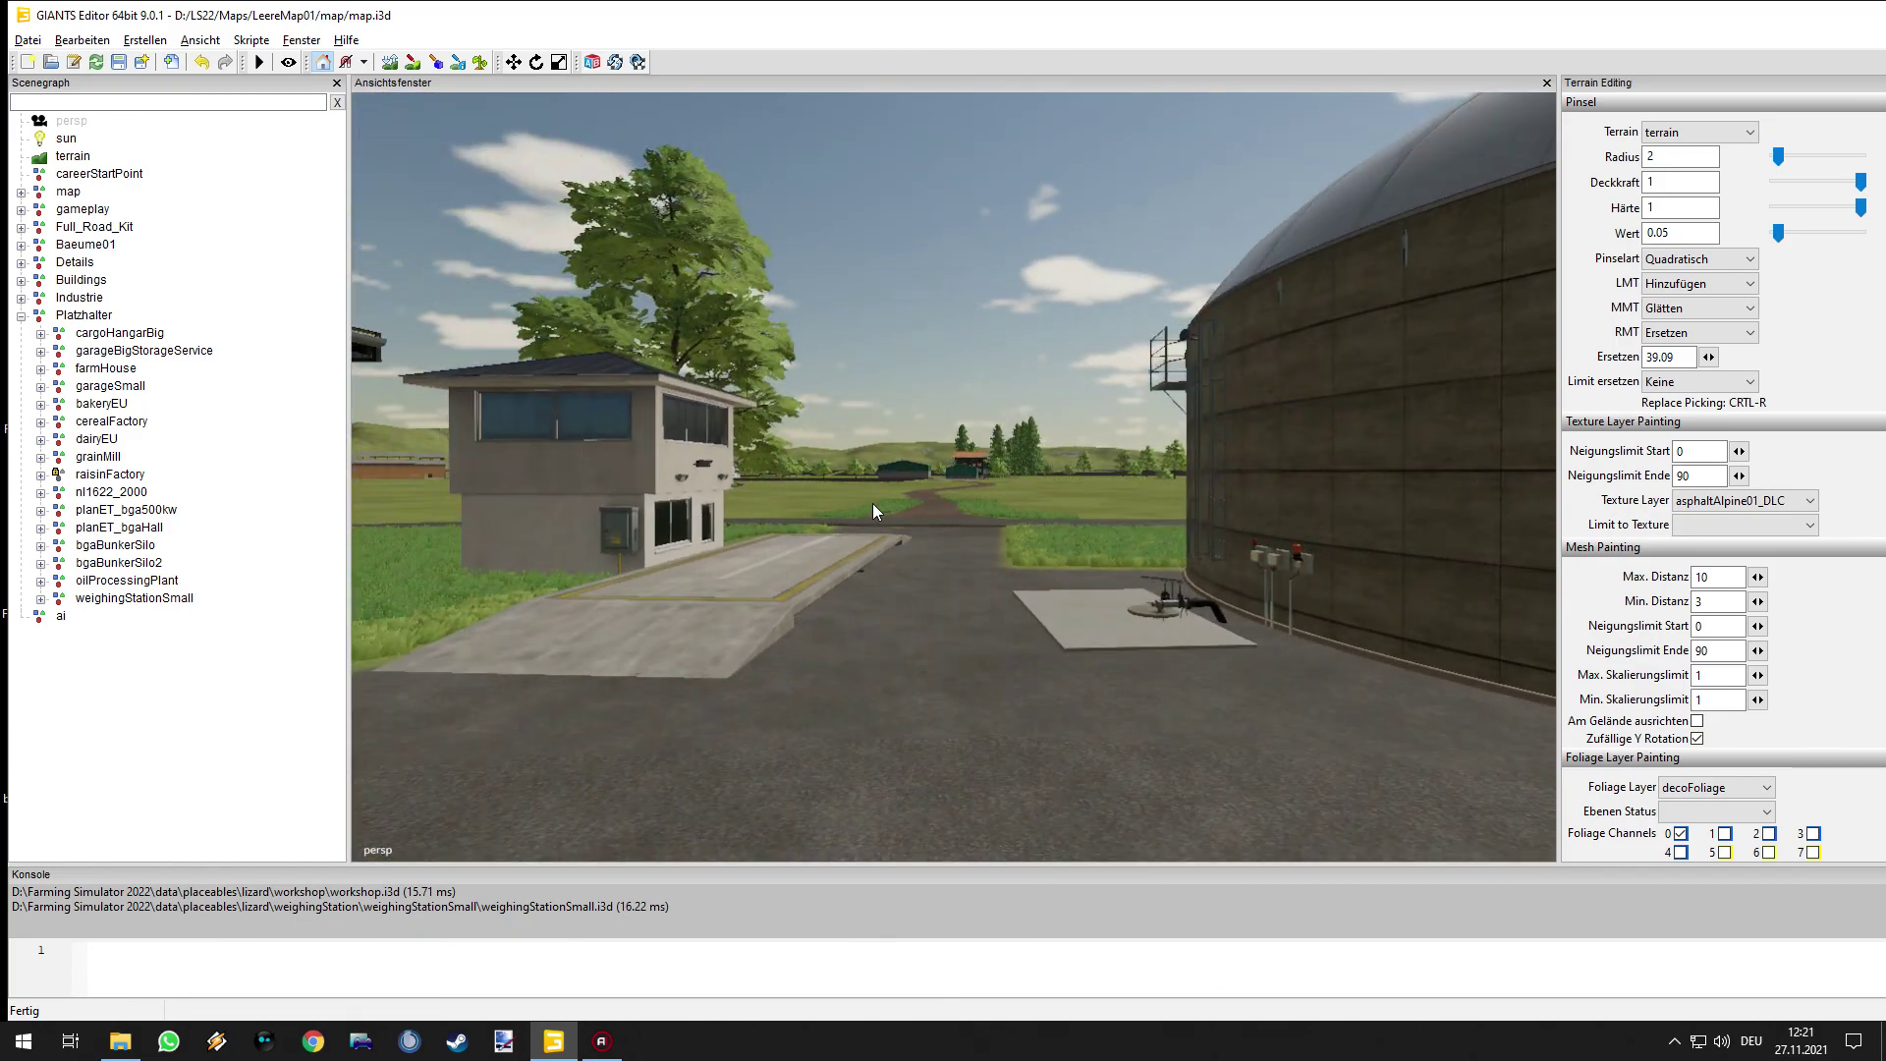
mouse_move(979, 546)
right_mouse_down()
mouse_move(963, 602)
mouse_move(779, 623)
mouse_move(1118, 640)
mouse_move(862, 580)
mouse_move(1174, 627)
mouse_move(904, 529)
mouse_move(857, 574)
mouse_move(900, 475)
mouse_move(1314, 584)
mouse_move(843, 566)
mouse_move(998, 546)
mouse_move(1297, 460)
mouse_move(1169, 562)
mouse_move(969, 532)
right_mouse_up()
right_click_drag(960, 614, 825, 611)
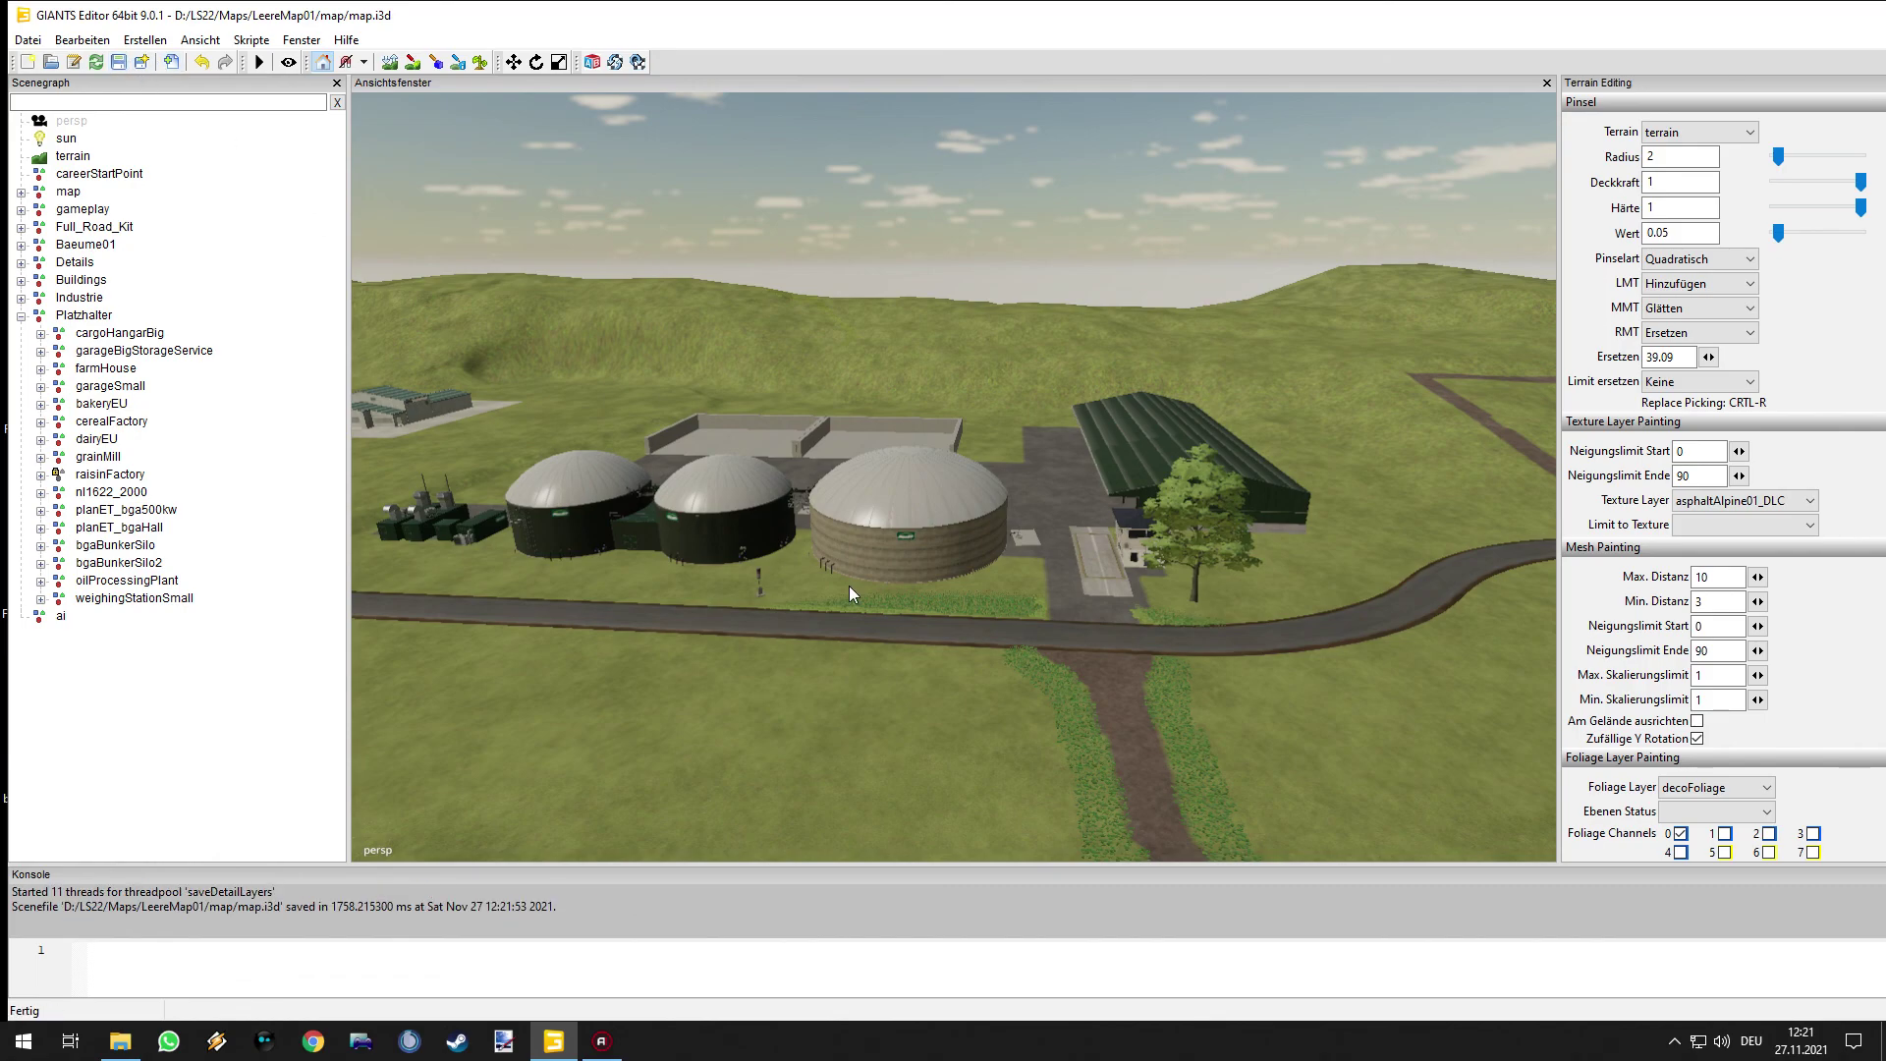
right_click_drag(1020, 625, 1082, 488)
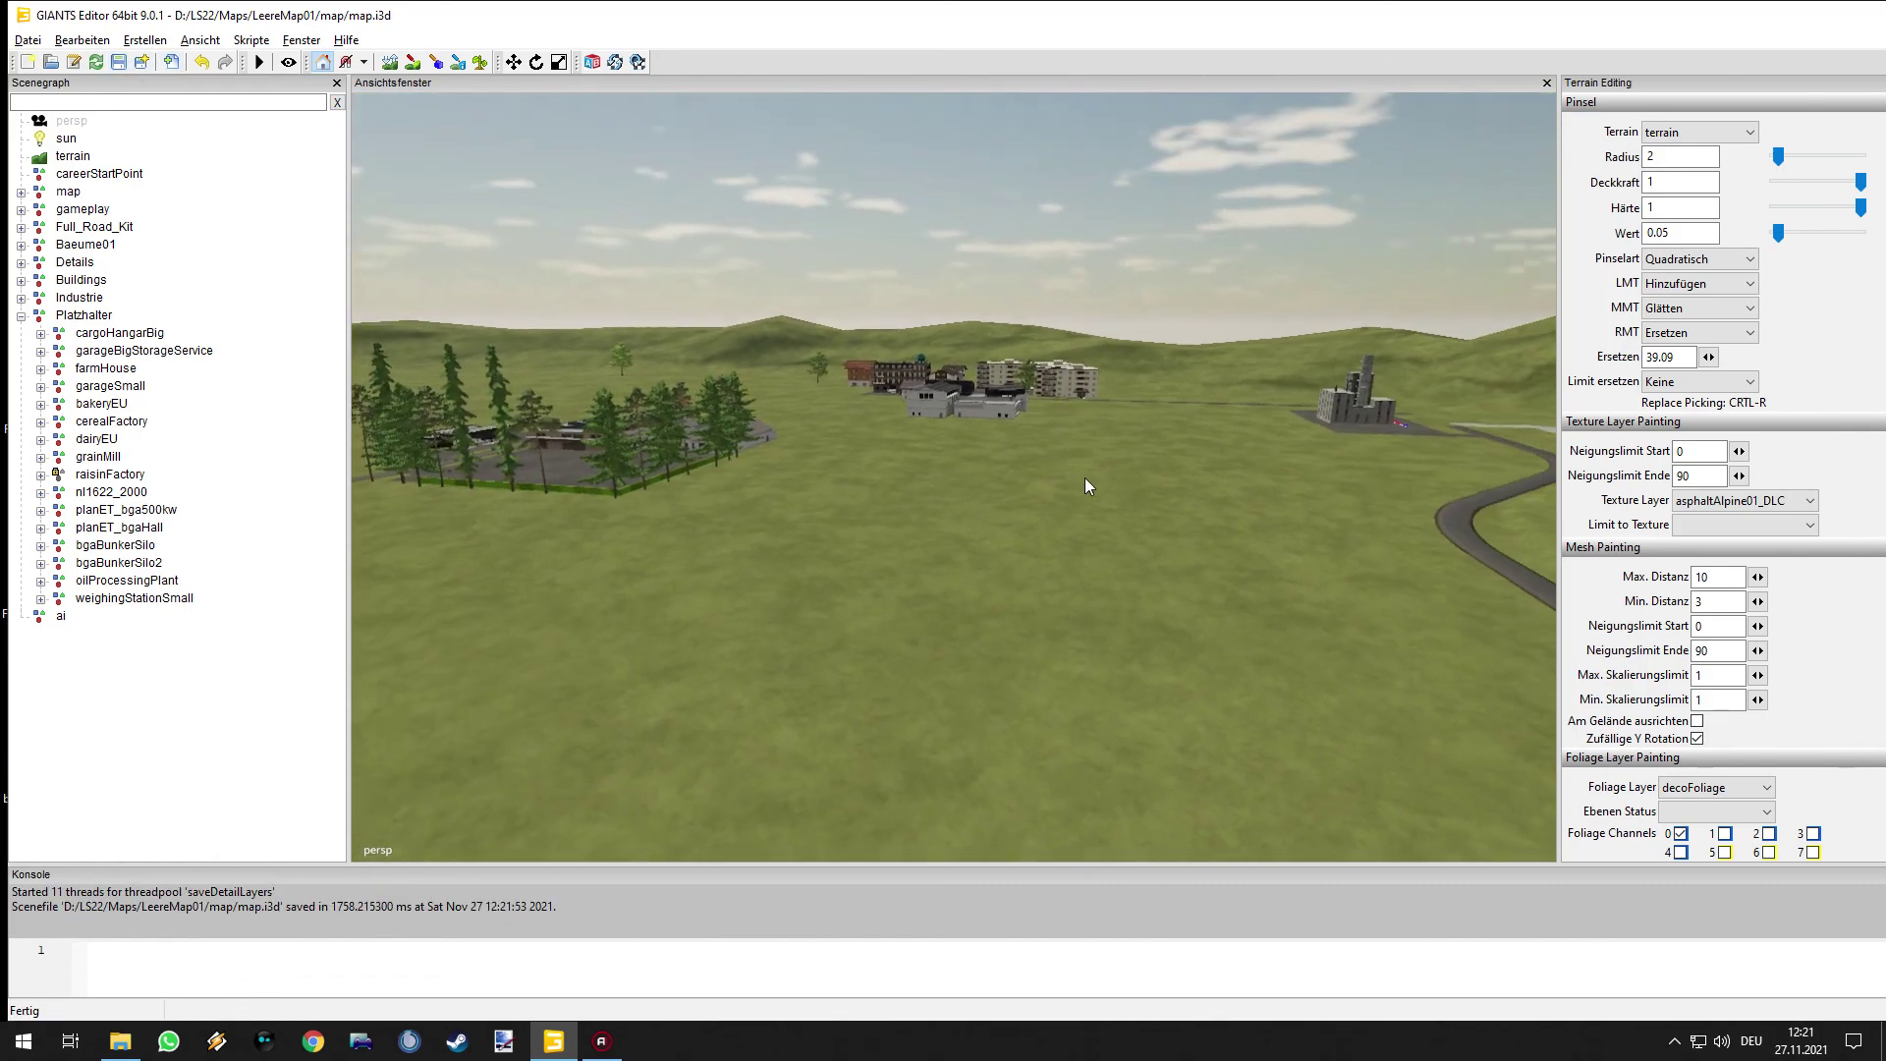
right_click_drag(873, 617, 1155, 643)
right_click_drag(1018, 628, 461, 546)
right_click_drag(30, 560, 1659, 648, "alt")
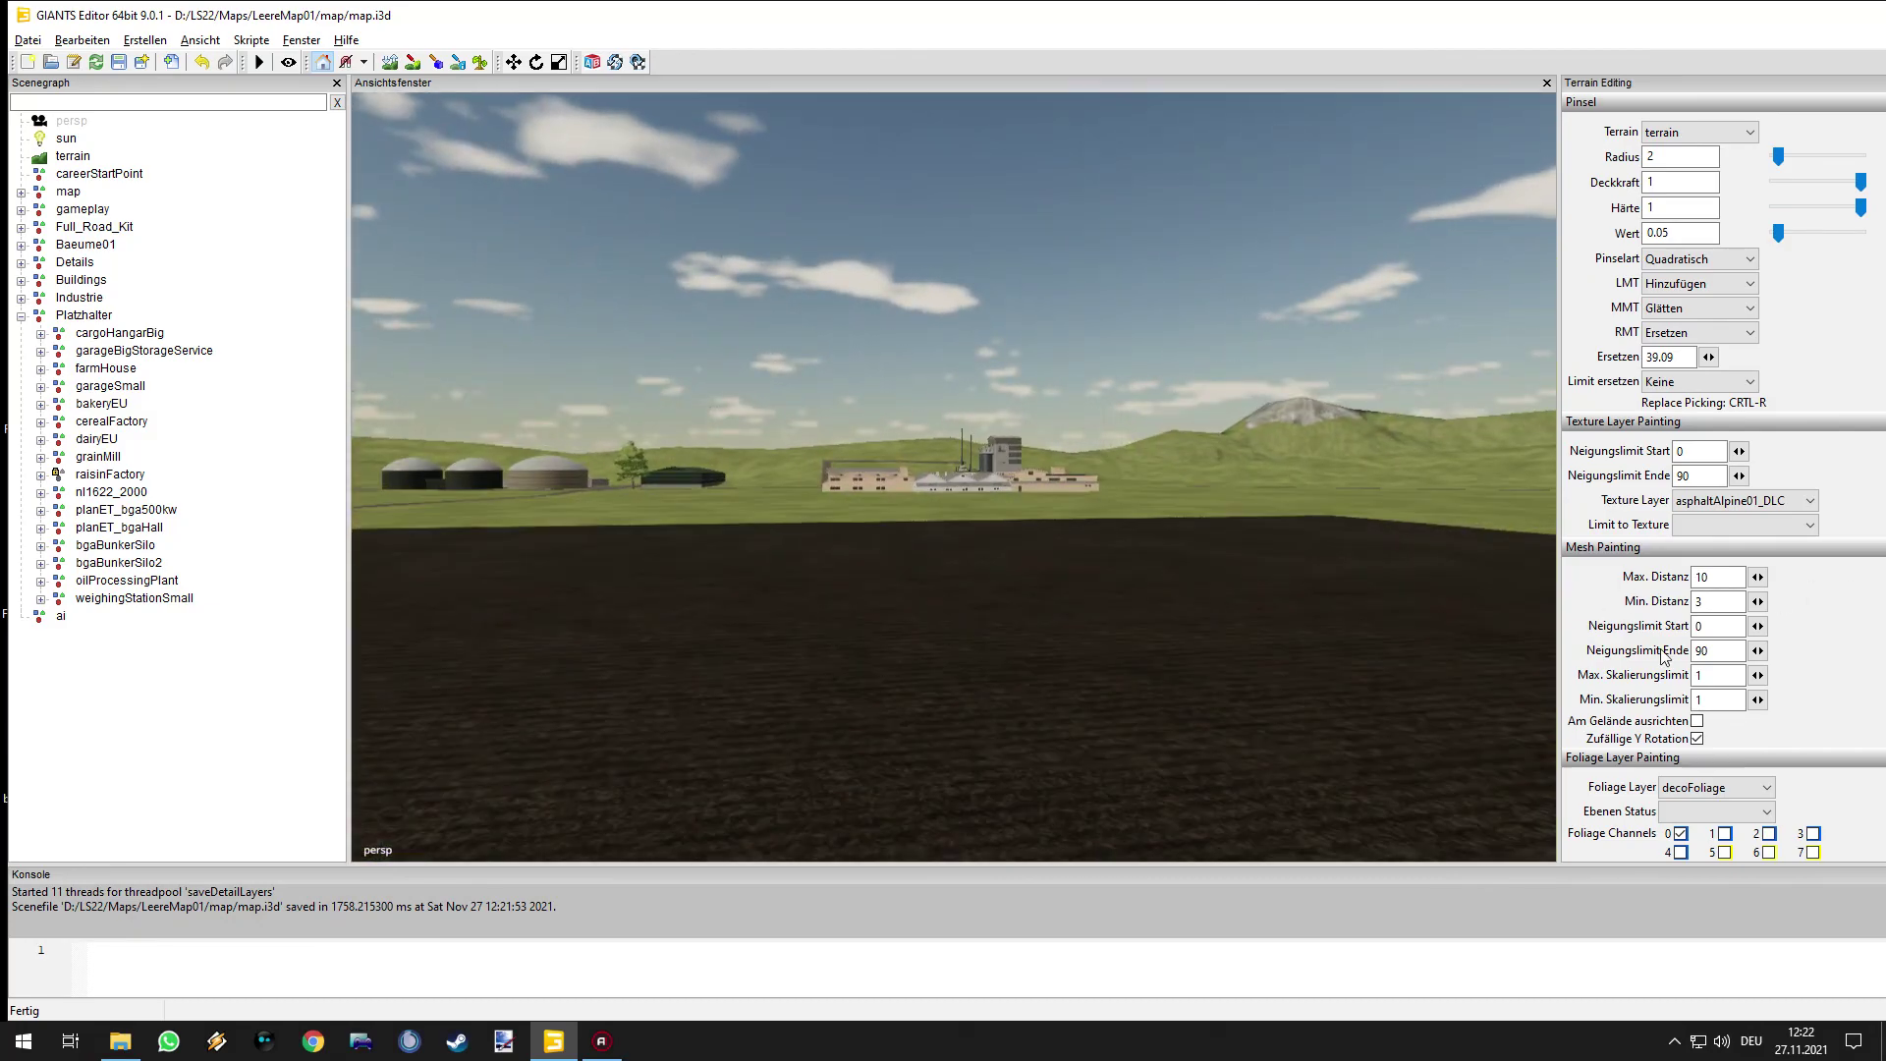
right_click_drag(989, 605, 1101, 623)
right_click_drag(910, 596, 868, 552)
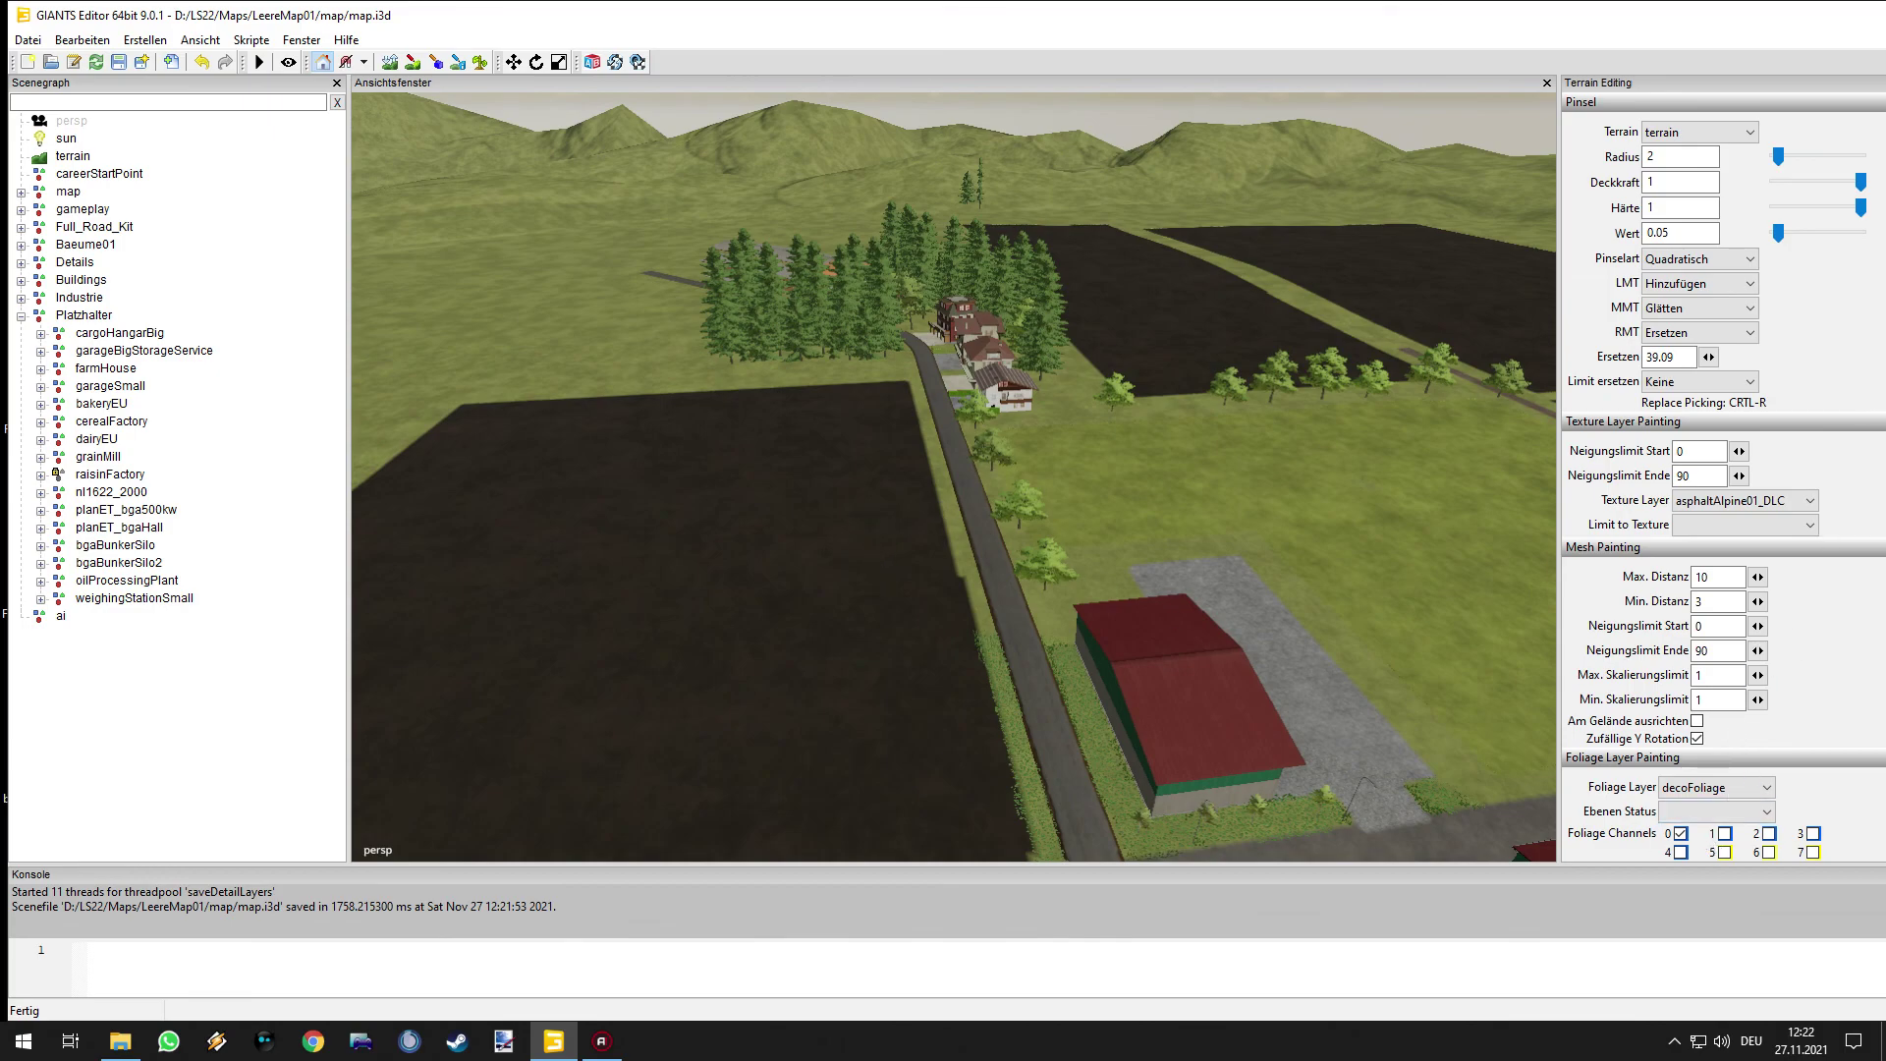
- Browse the farmland numbers offered in the info layer painting settings
scroll(1619, 721, "down", 5)
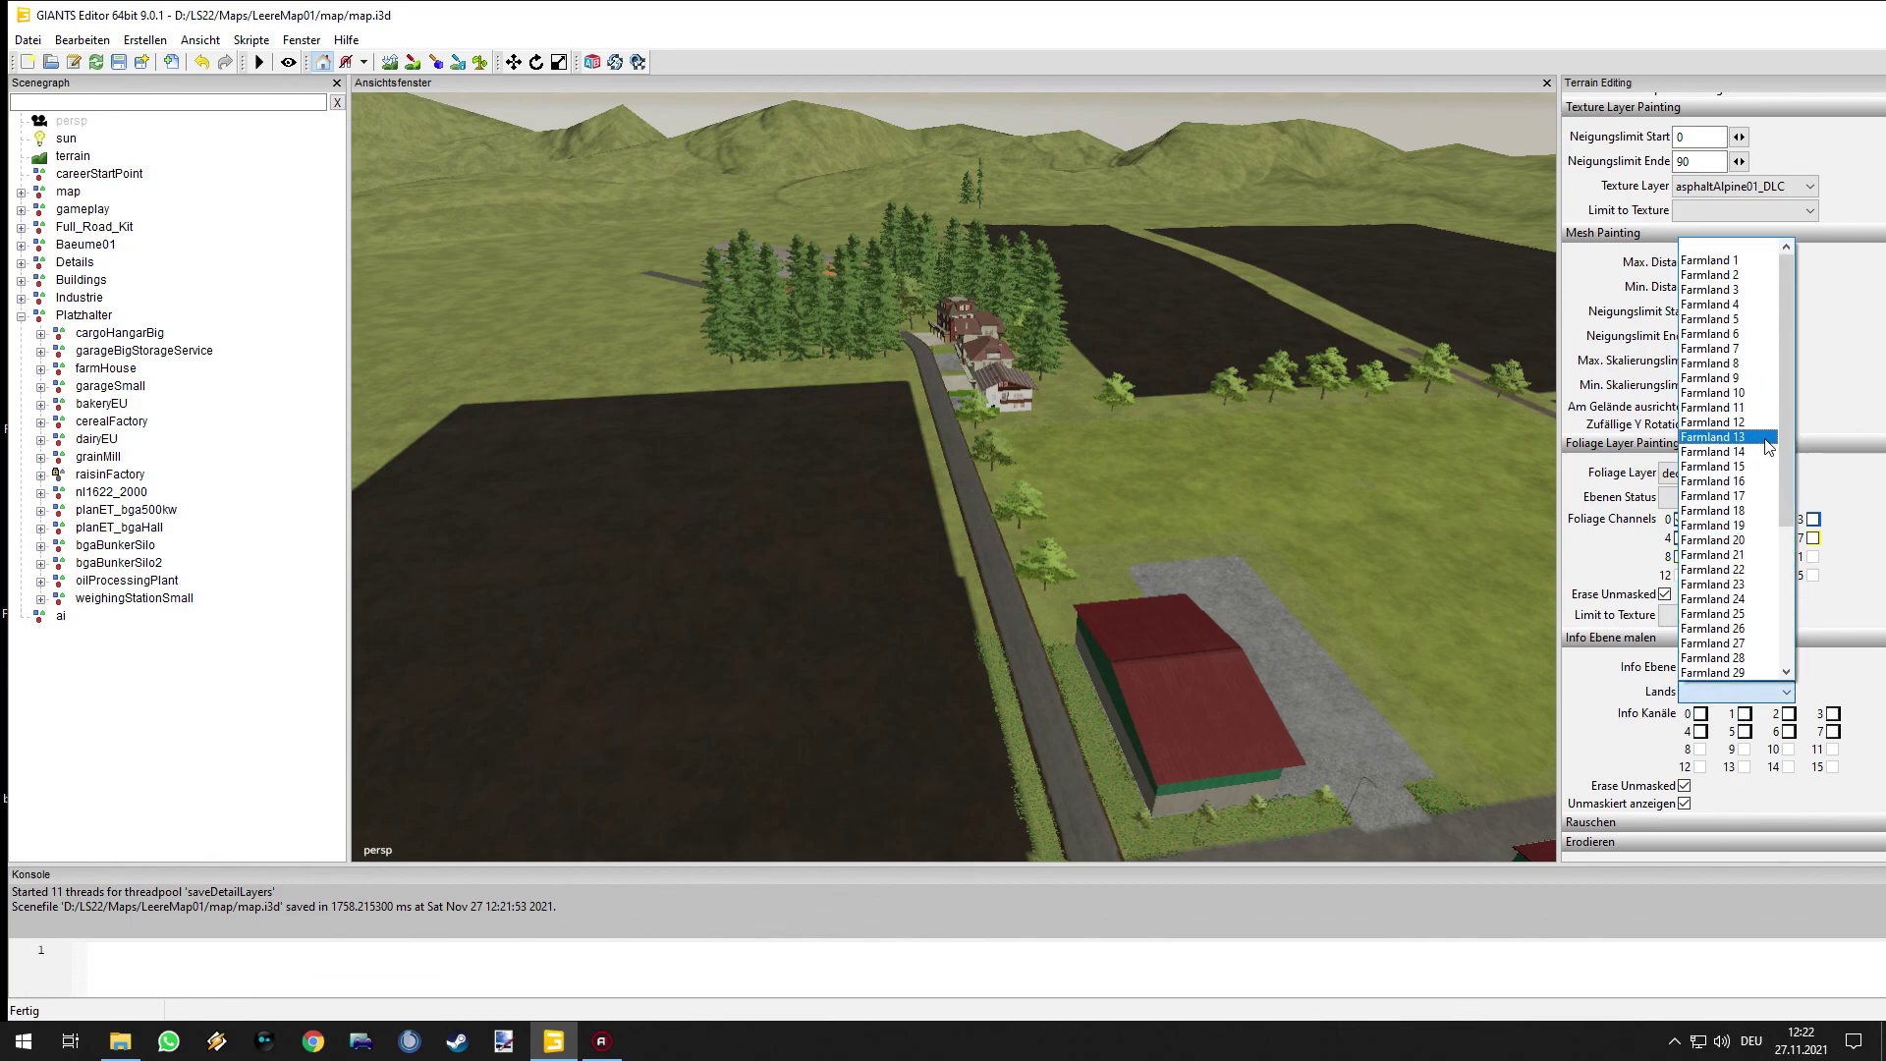
left_click_drag(1786, 464, 1776, 629)
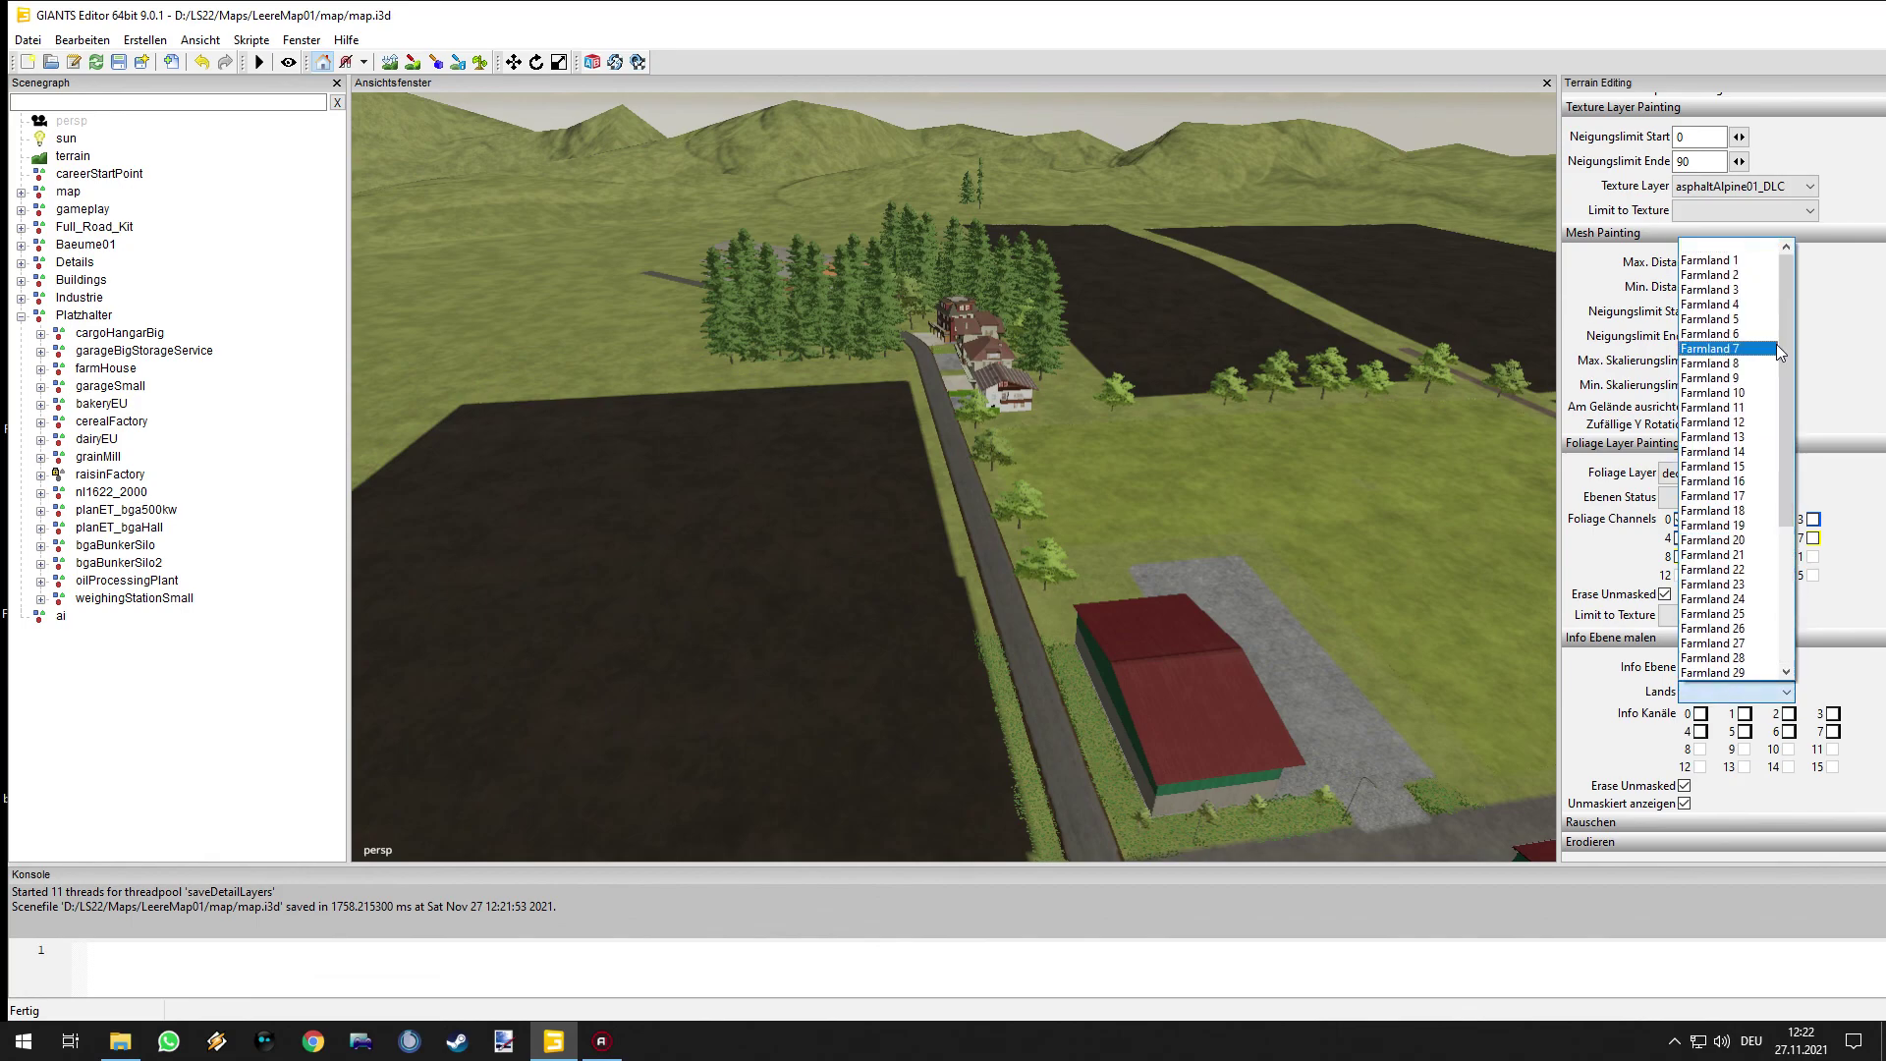